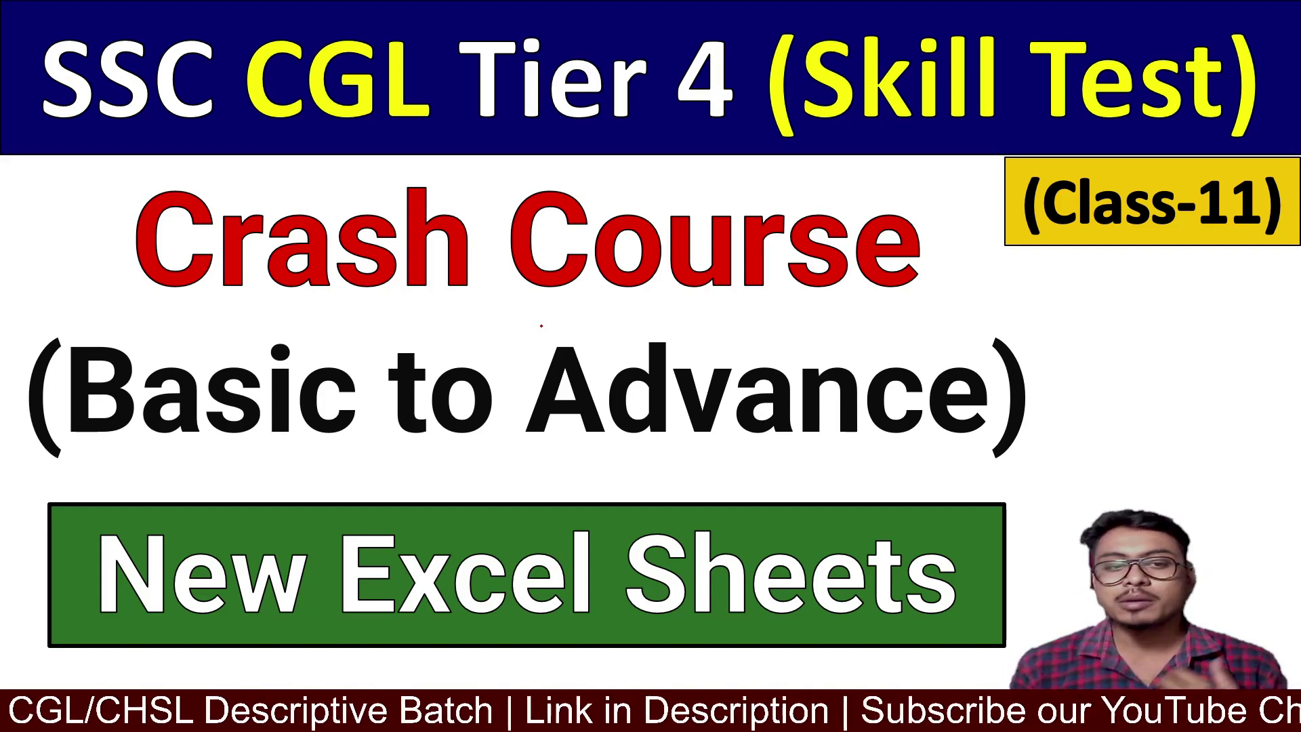
Step: Mark the word 'Excel' on the title slide with red pen ticks
drag(462, 485, 604, 481)
drag(509, 481, 612, 501)
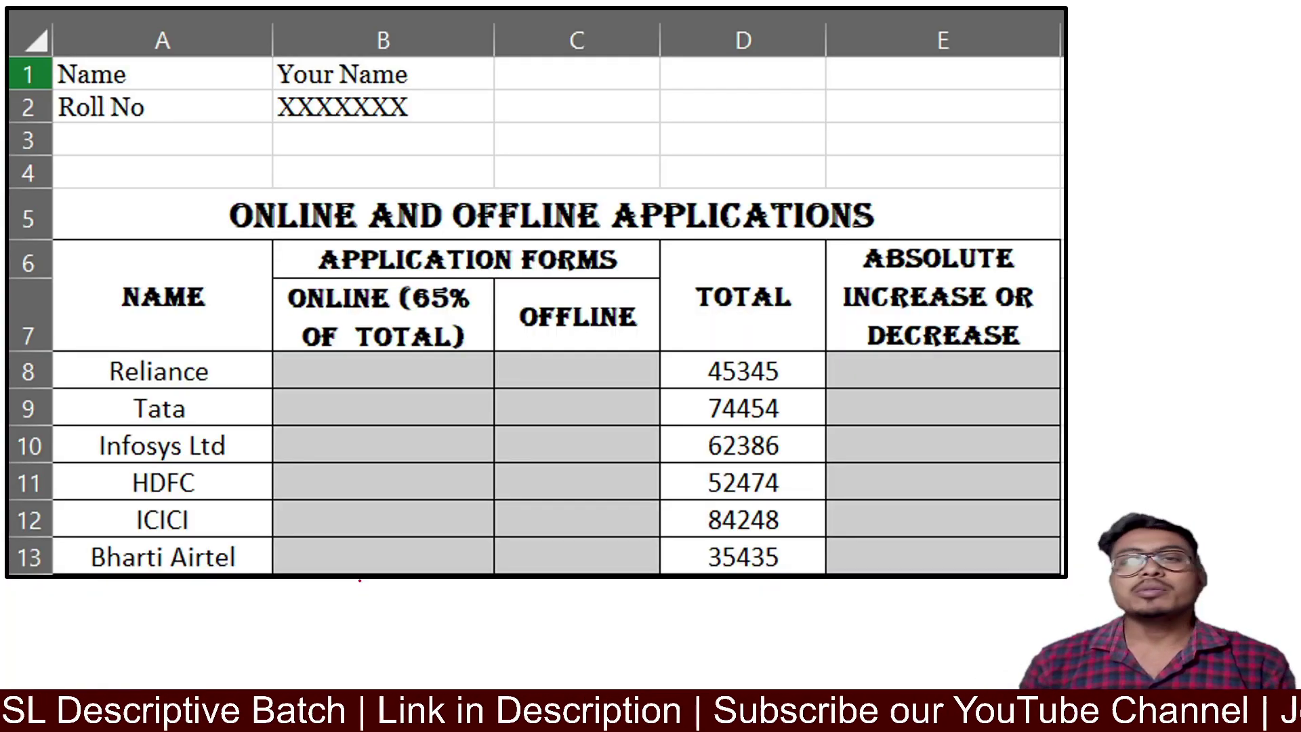
Step: Tick the table slide beside column E in red ink and move to the instructions slide
mouse_move(1001, 131)
mouse_down()
mouse_move(1125, 126)
mouse_move(1131, 144)
mouse_up()
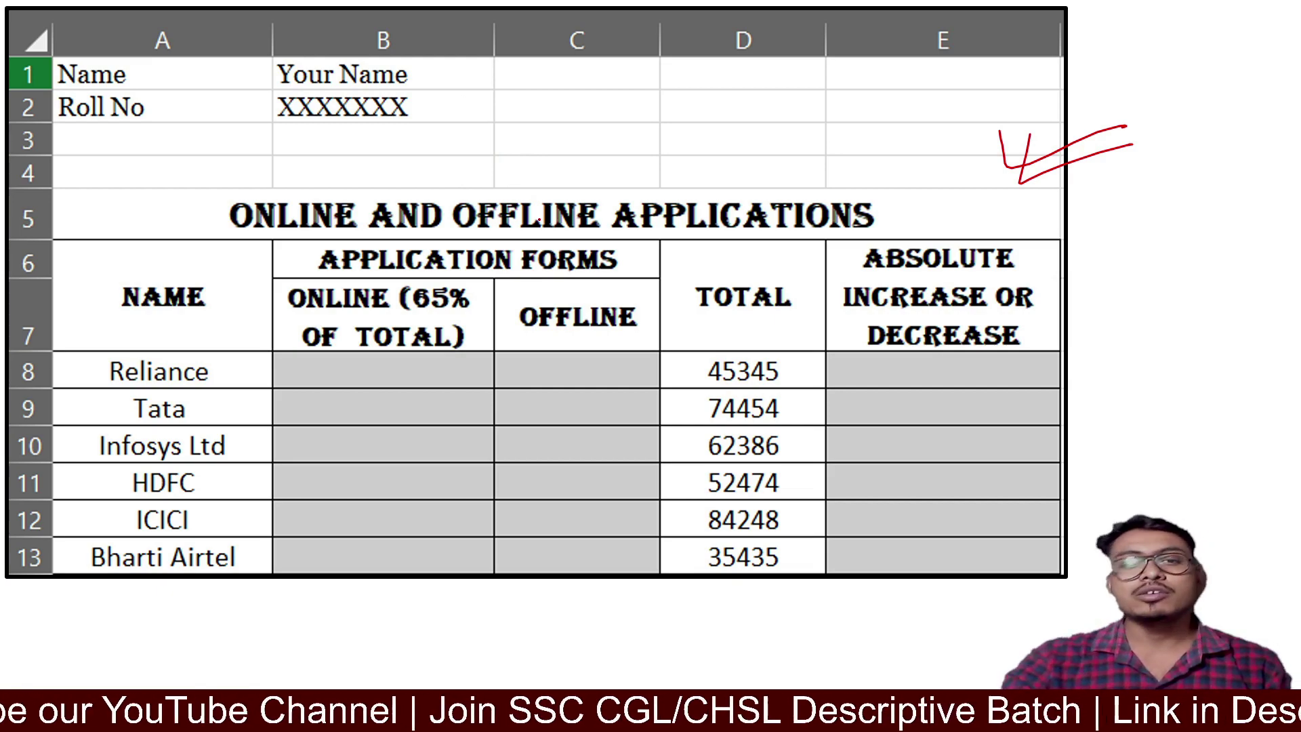
key(Left)
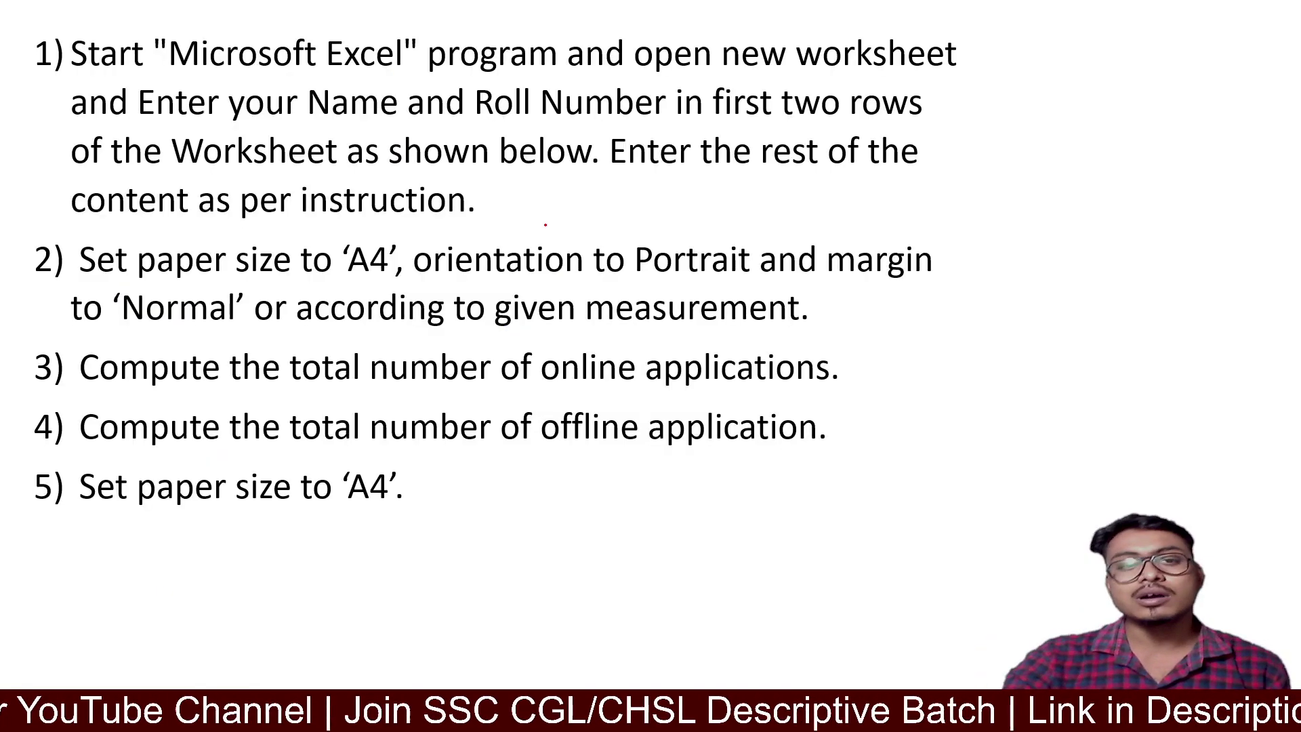
Step: Underline 'rest of the' in red, preview instructions 6–10, and return to 1–5
drag(683, 191, 720, 195)
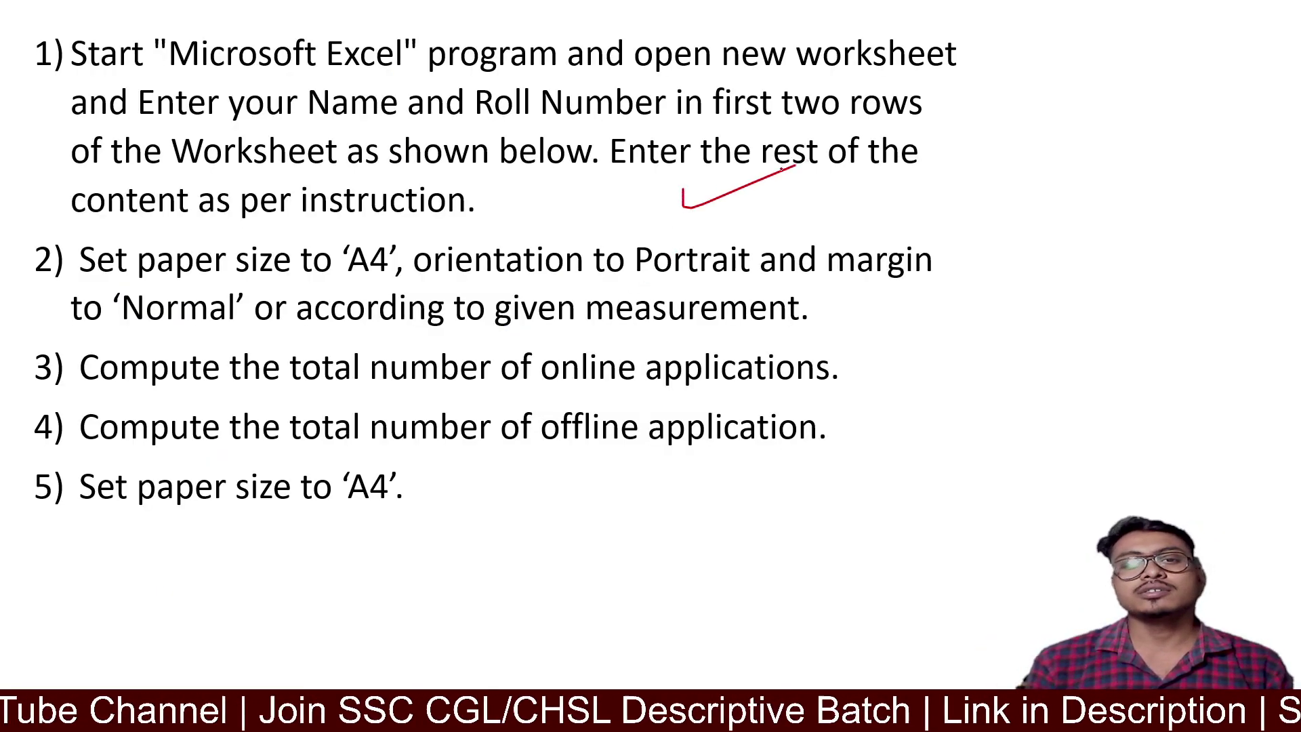
key(Right)
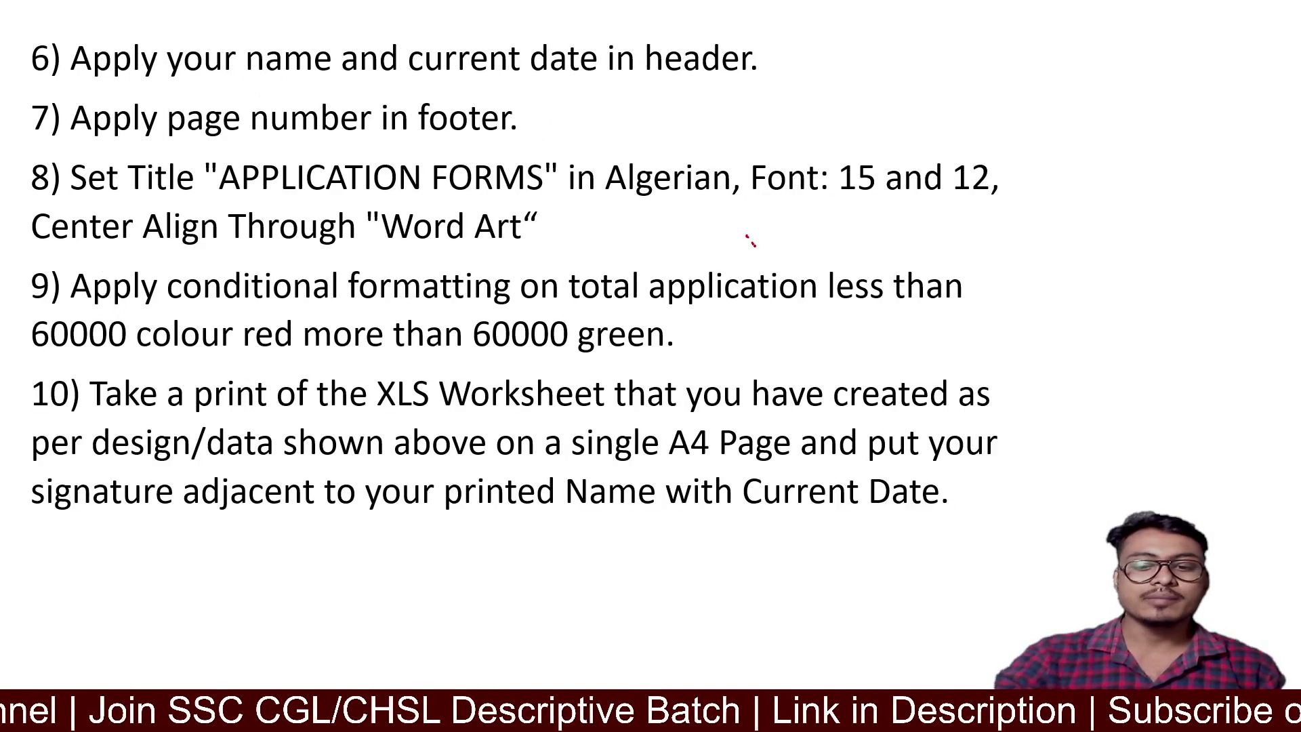
key(Left)
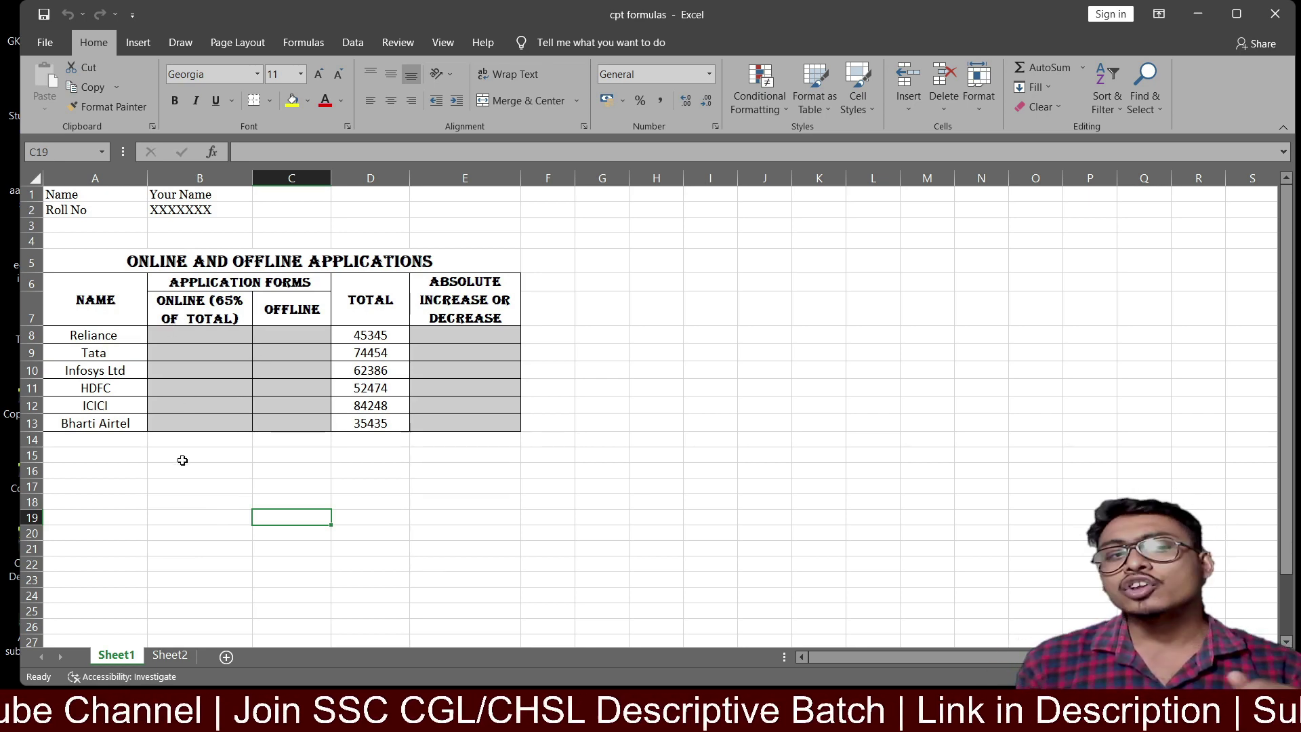
Step: Compare Sheet2's plain data table against Sheet1's formatted table, ending on Sheet2
click(172, 656)
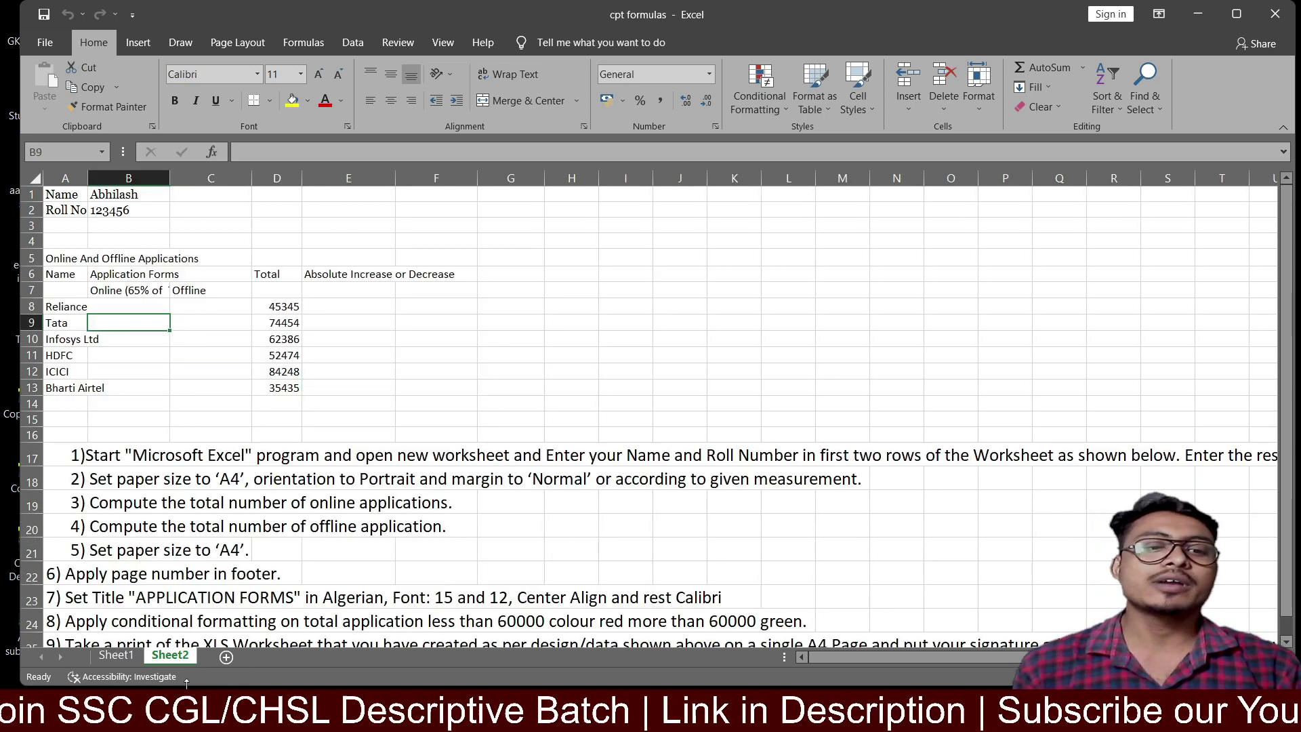
click(116, 656)
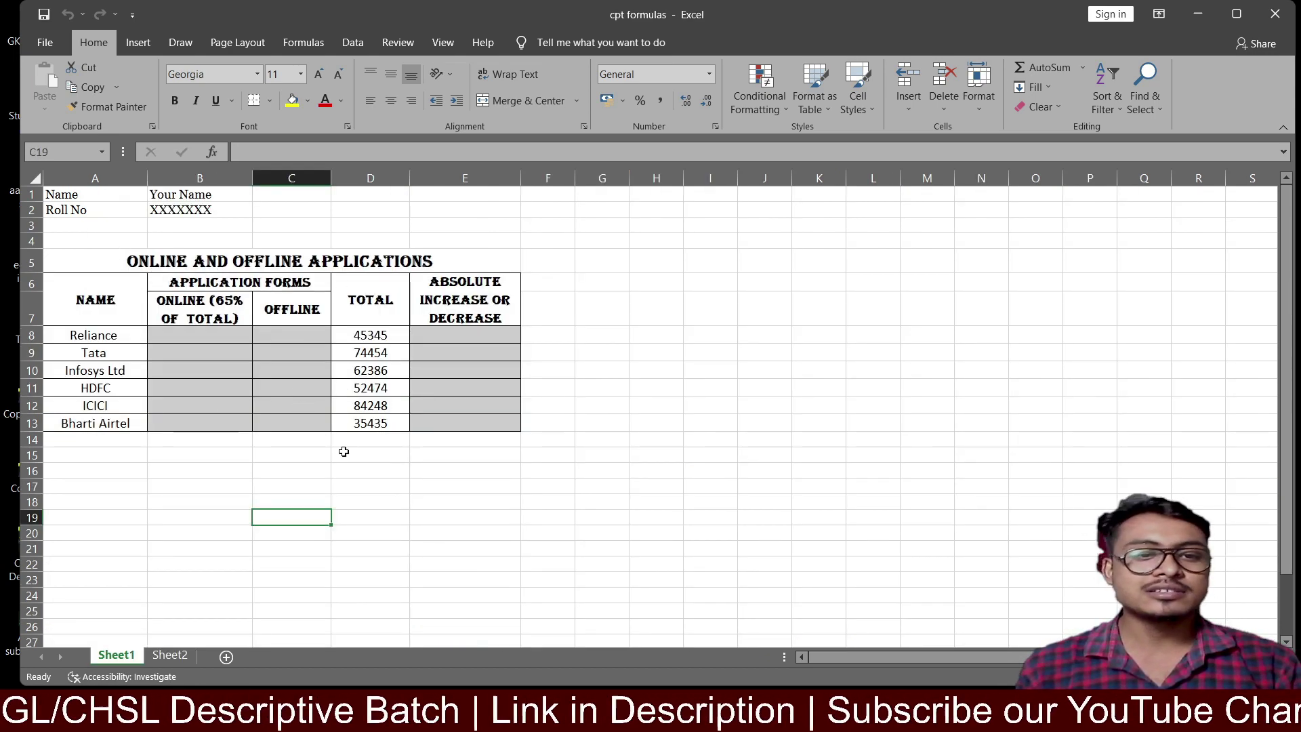
click(170, 656)
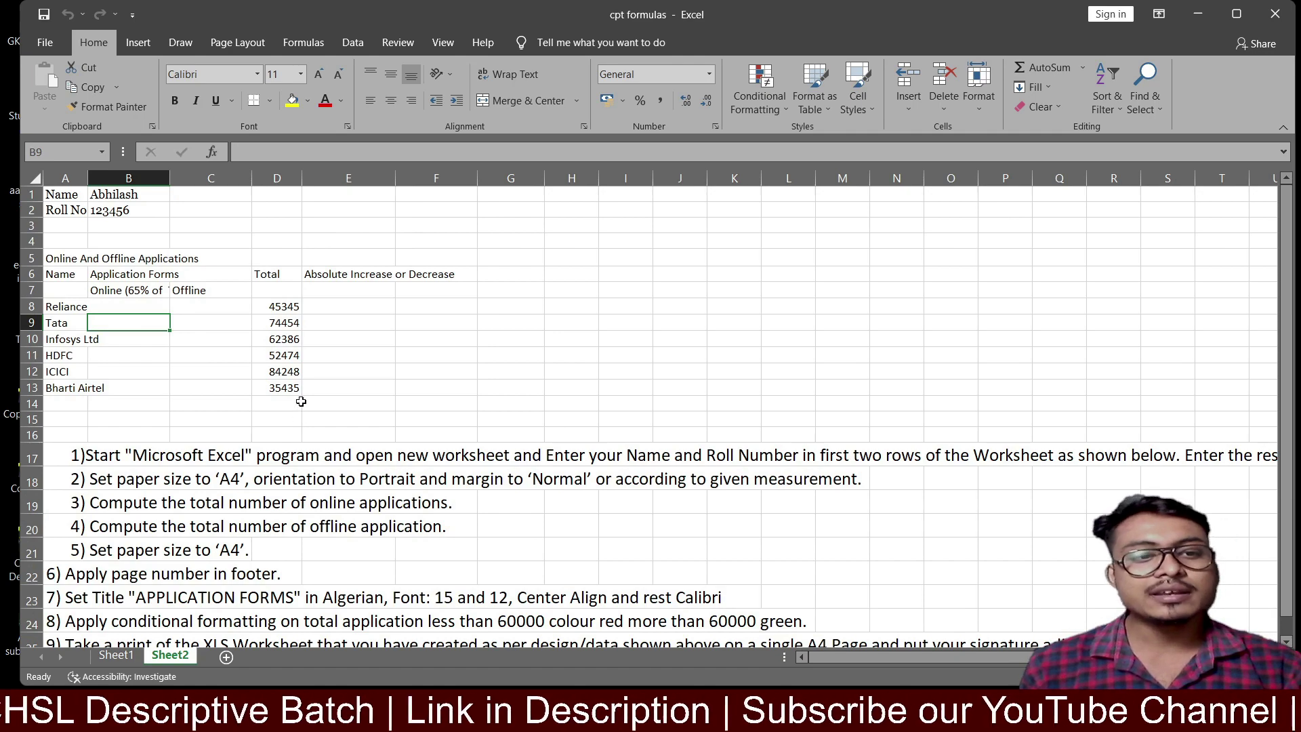
scroll(309, 388, down, 2)
scroll(315, 383, up, 2)
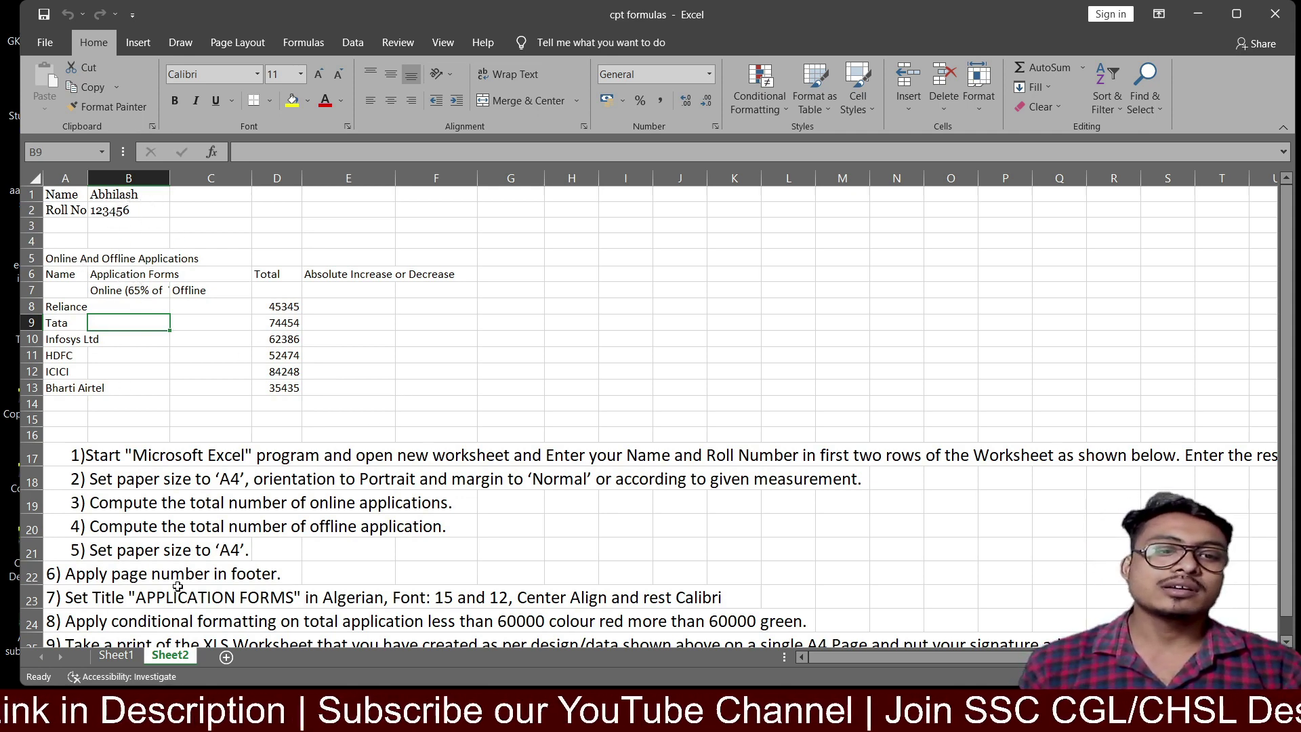
click(116, 655)
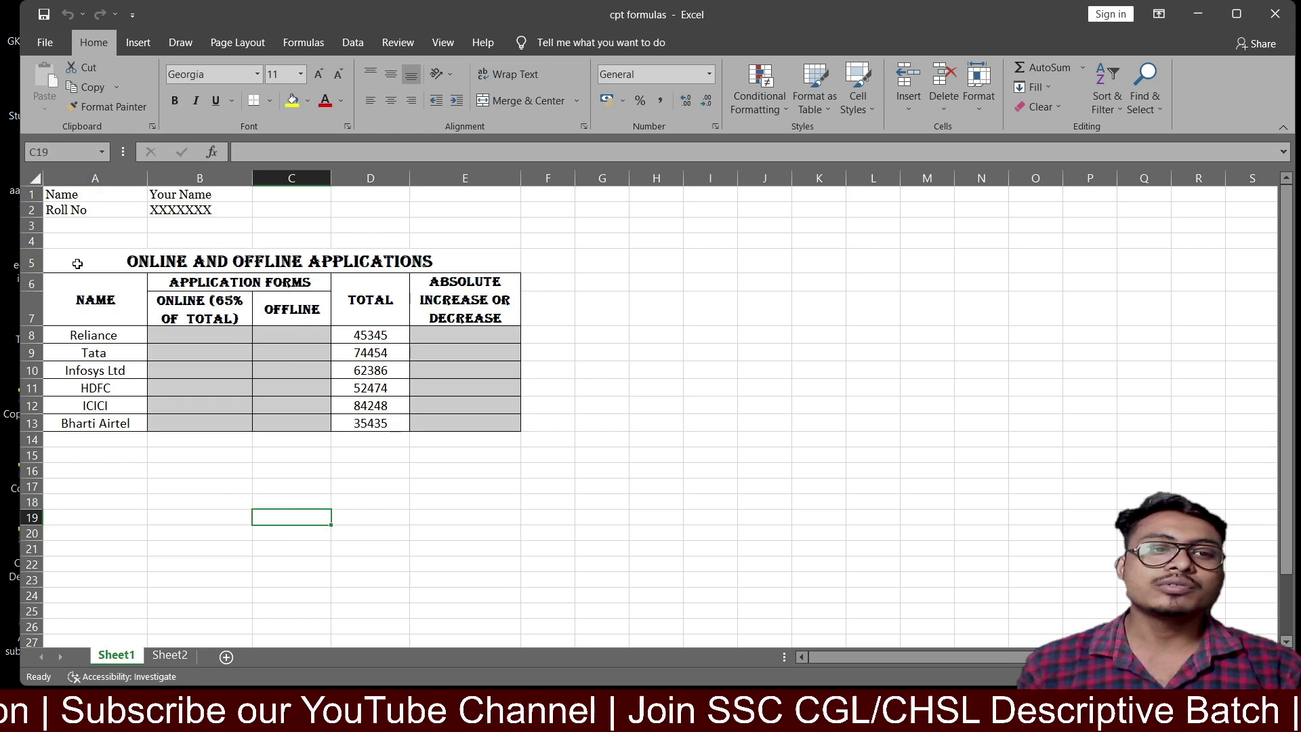
click(170, 655)
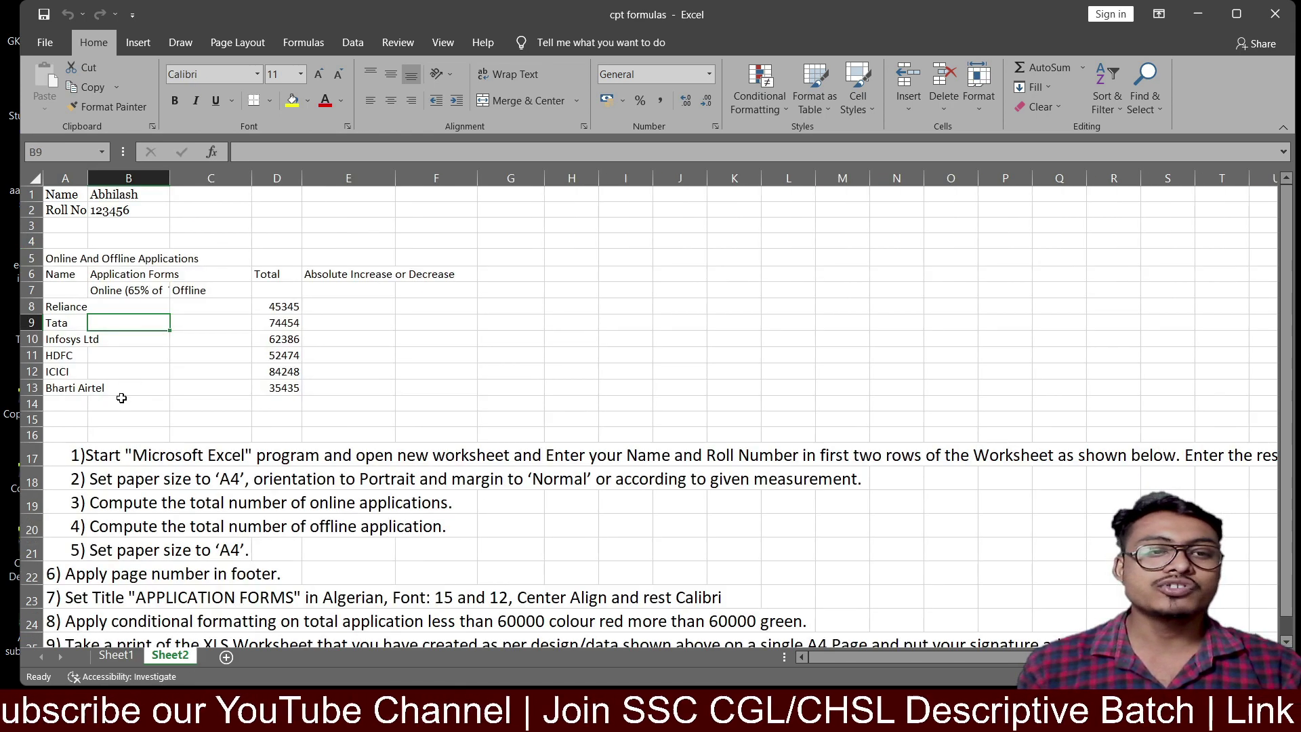
scroll(164, 408, down, 1)
scroll(164, 407, down, 1)
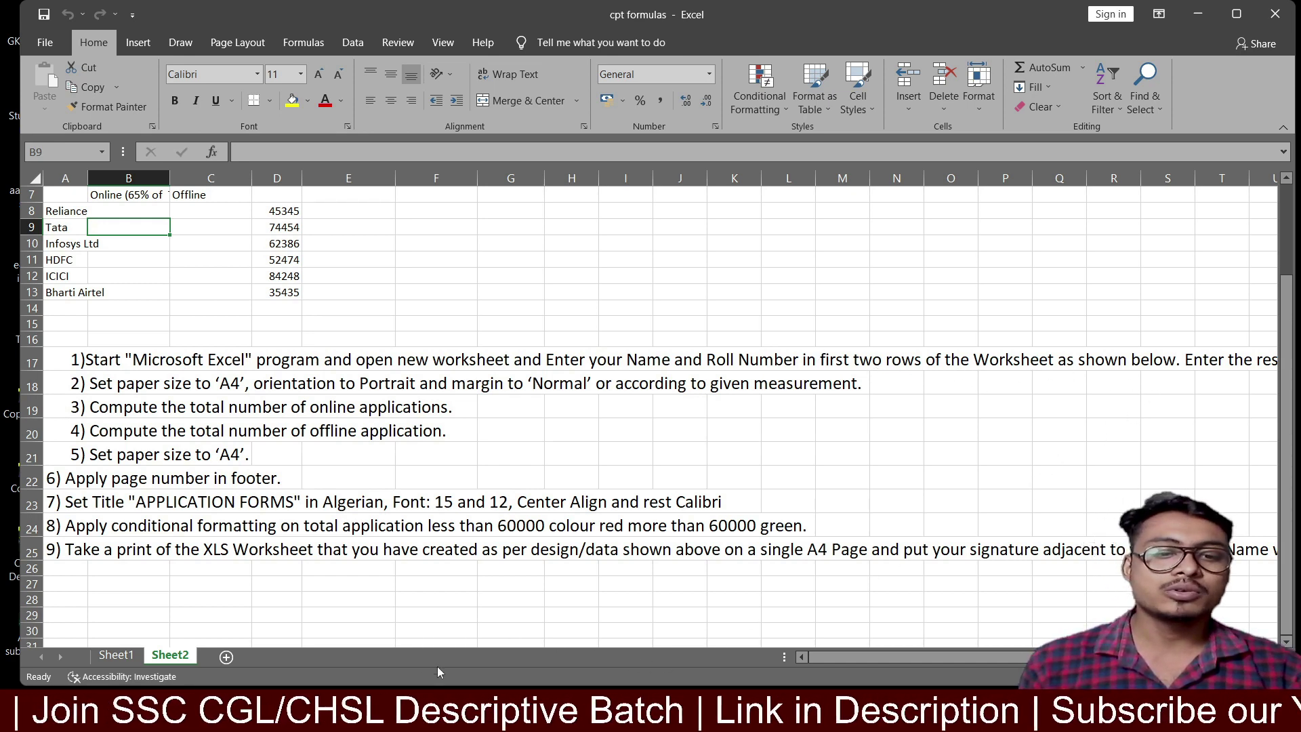
scroll(433, 435, up, 2)
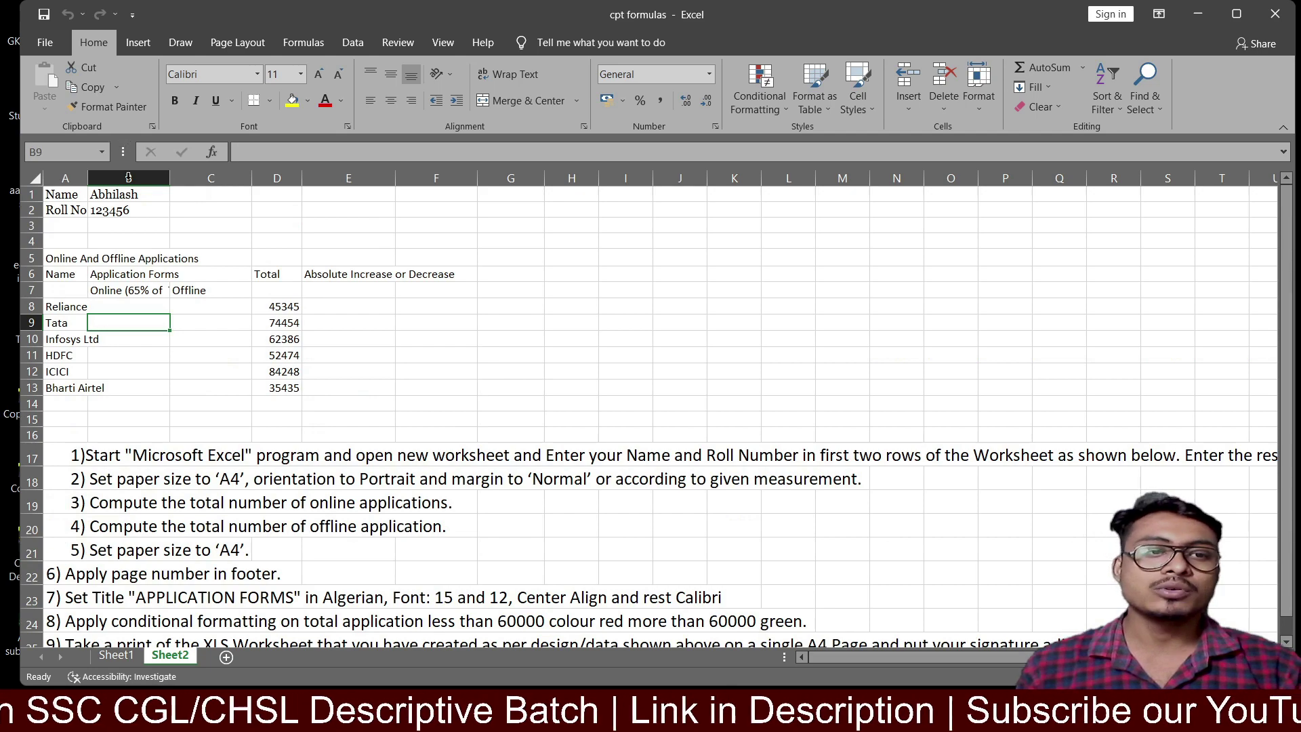
Step: Select cells on Sheet2's task rows, including the online applications and paper size instructions
scroll(433, 435, right, 1)
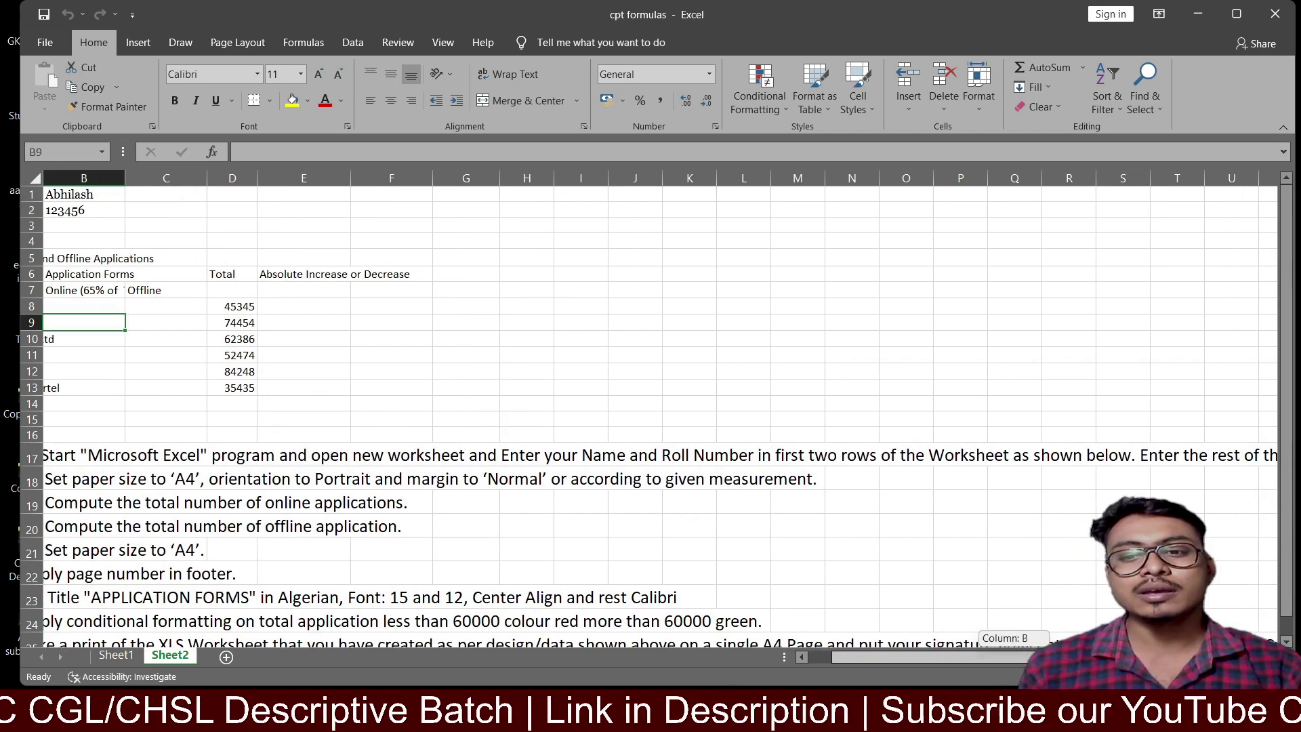
click(1152, 410)
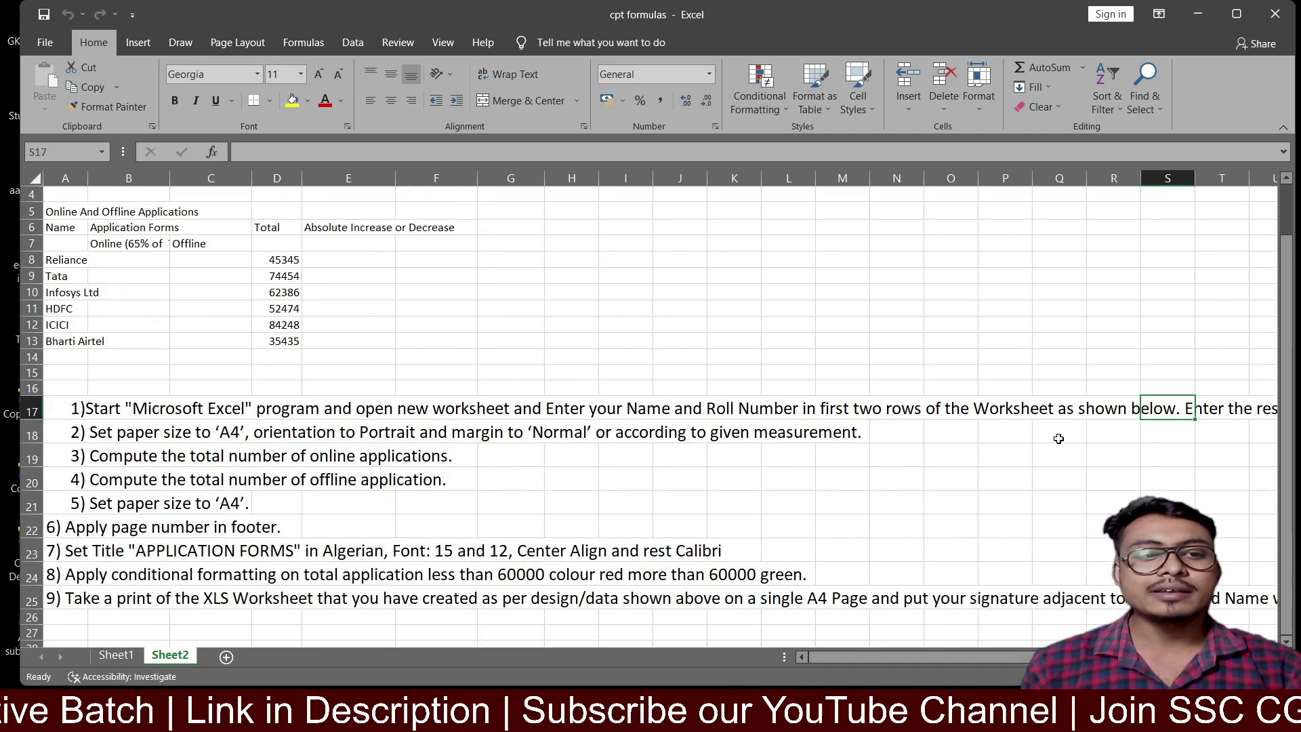
scroll(1061, 439, up, 1)
scroll(1061, 439, up, 1)
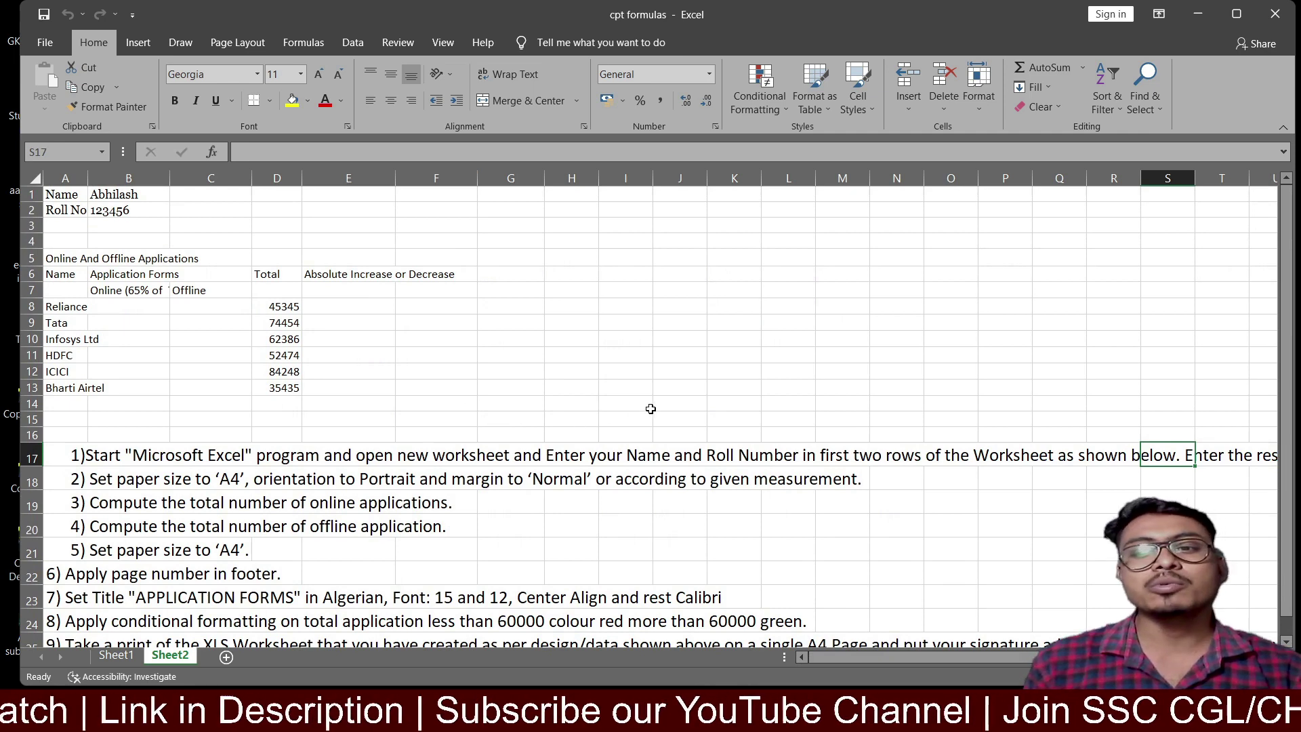
click(436, 502)
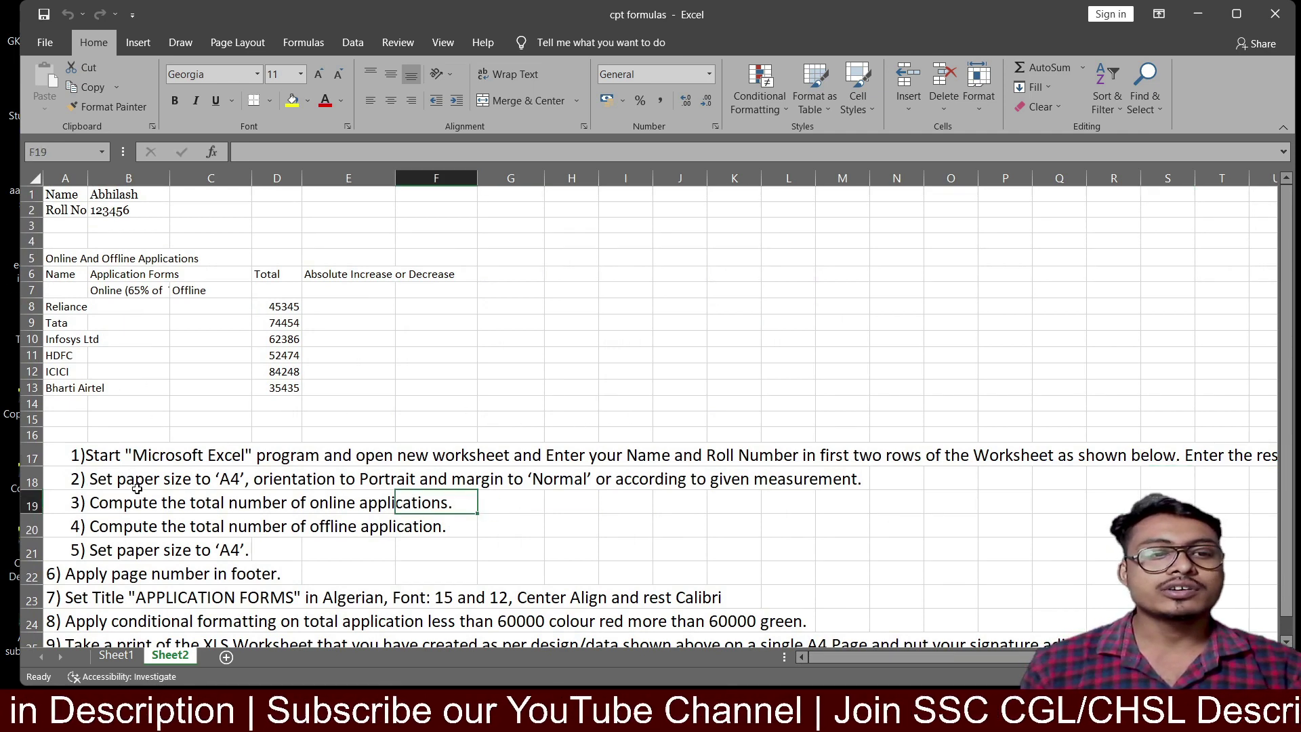
click(210, 479)
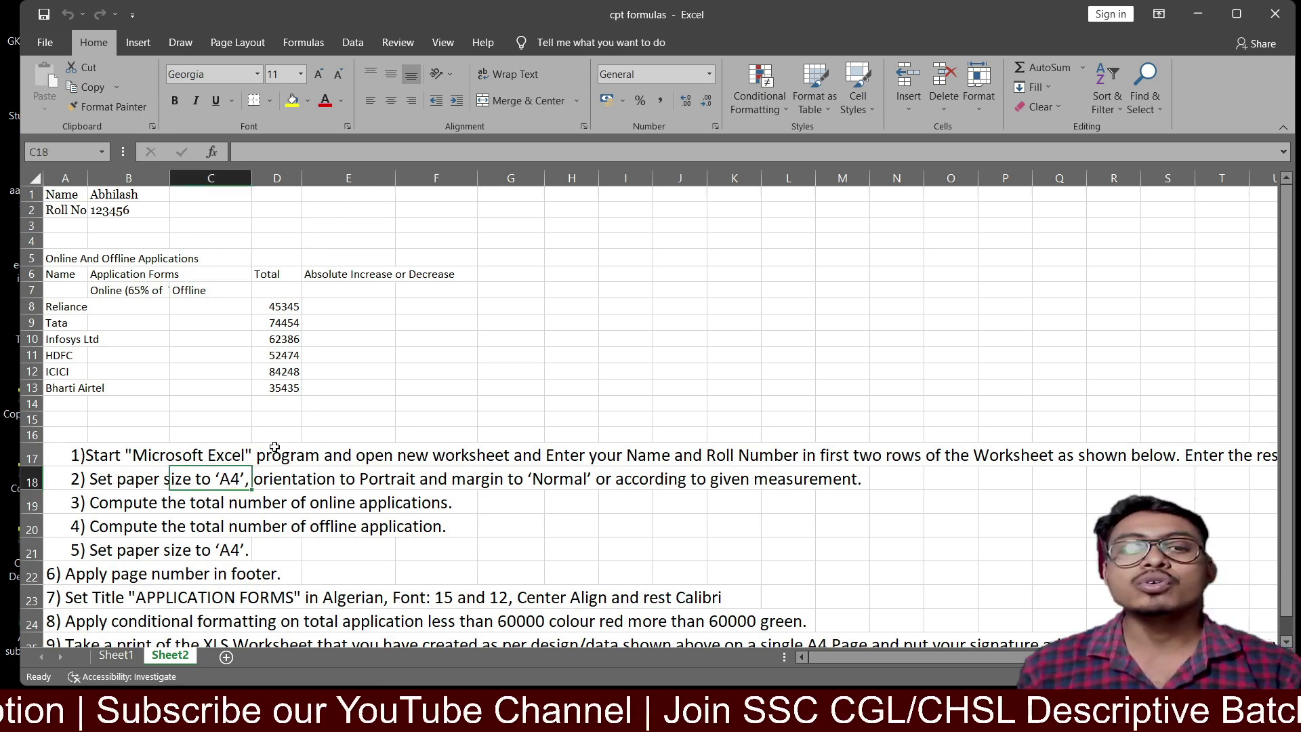
Step: Set Sheet2's page to A4 paper, portrait orientation and Normal margins
click(257, 39)
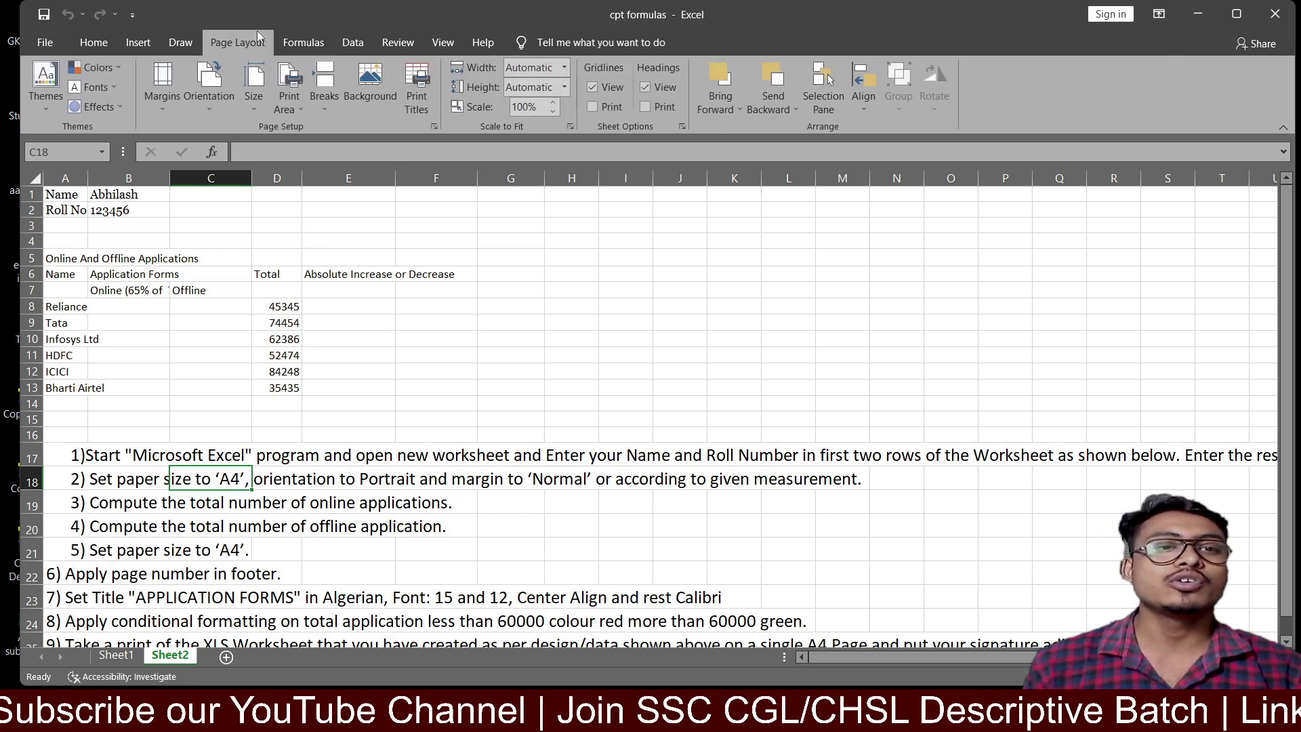
click(260, 99)
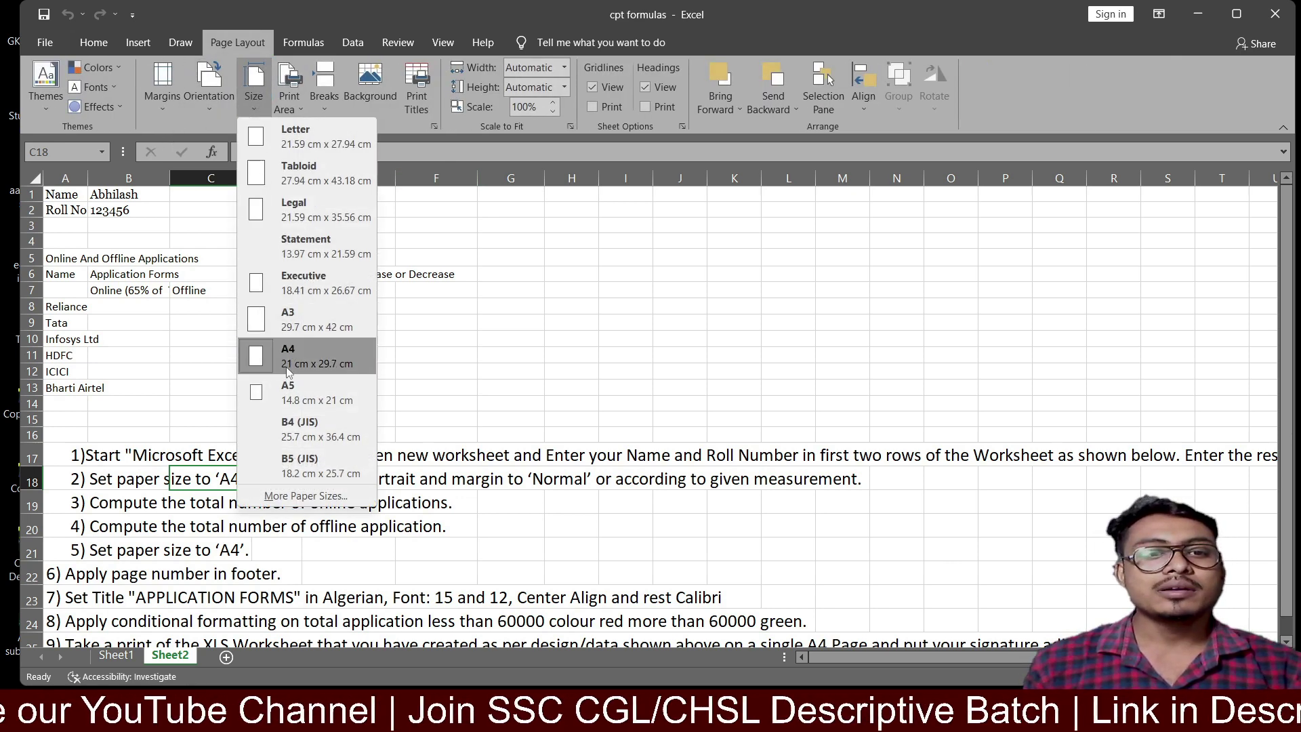
click(300, 363)
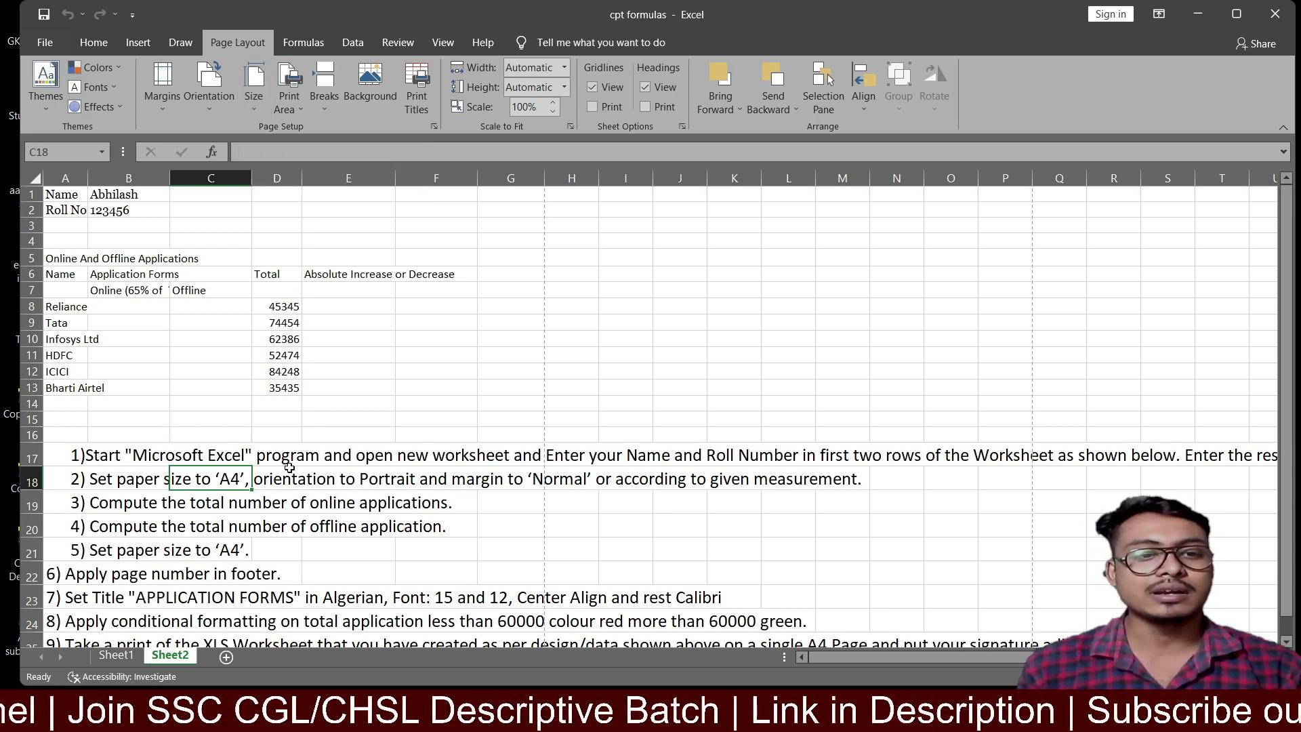
click(204, 95)
click(242, 140)
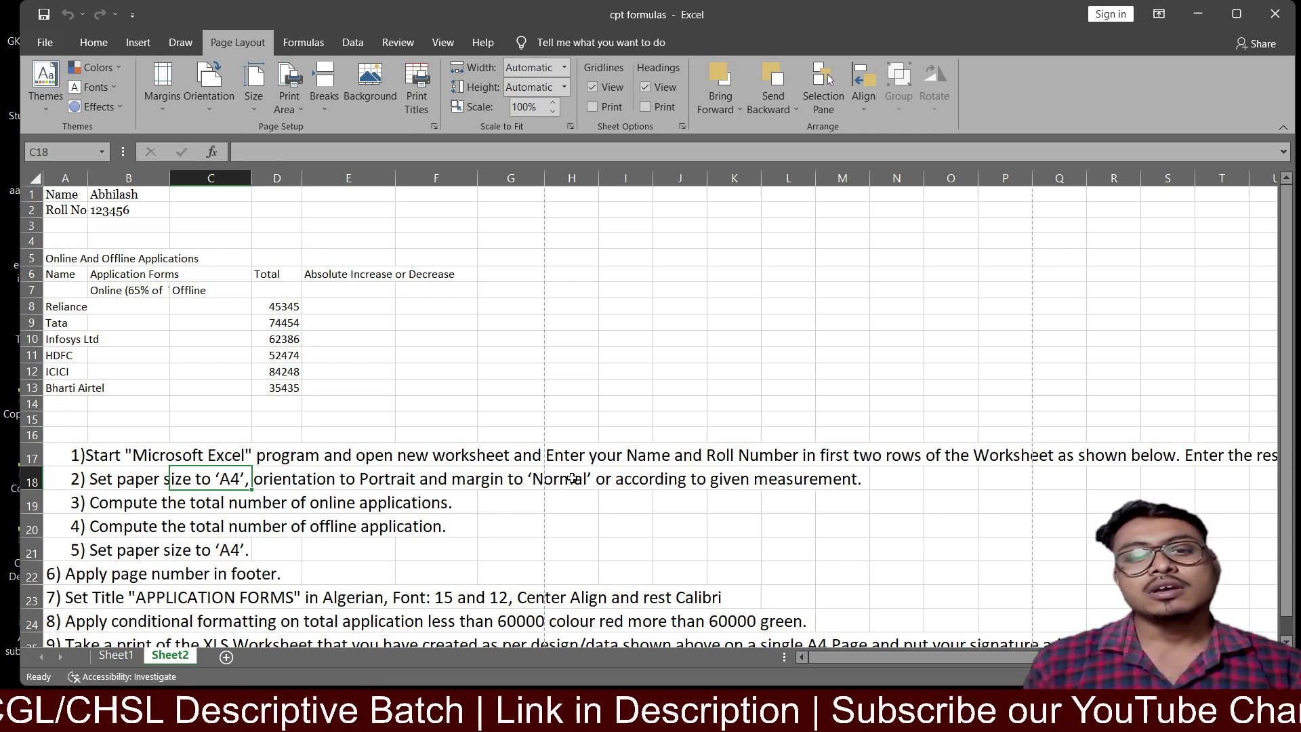
click(161, 108)
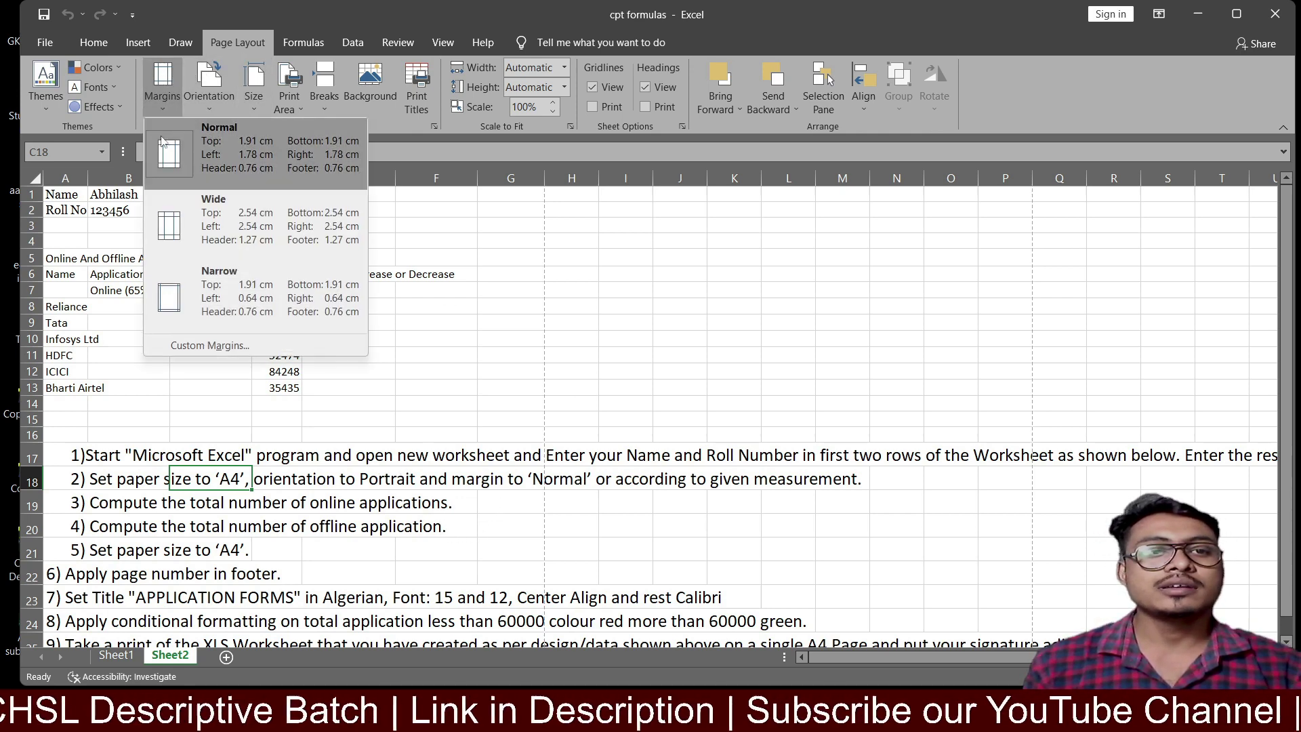
click(166, 162)
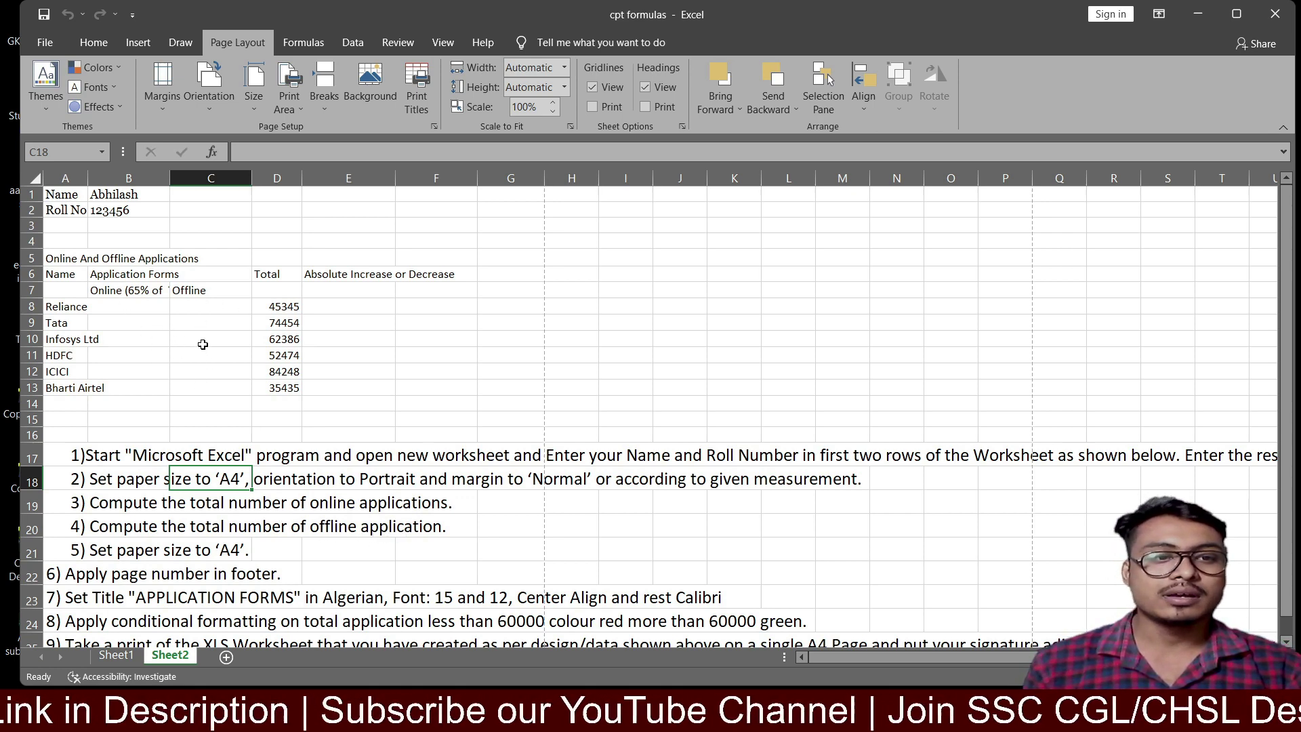
scroll(203, 345, down, 2)
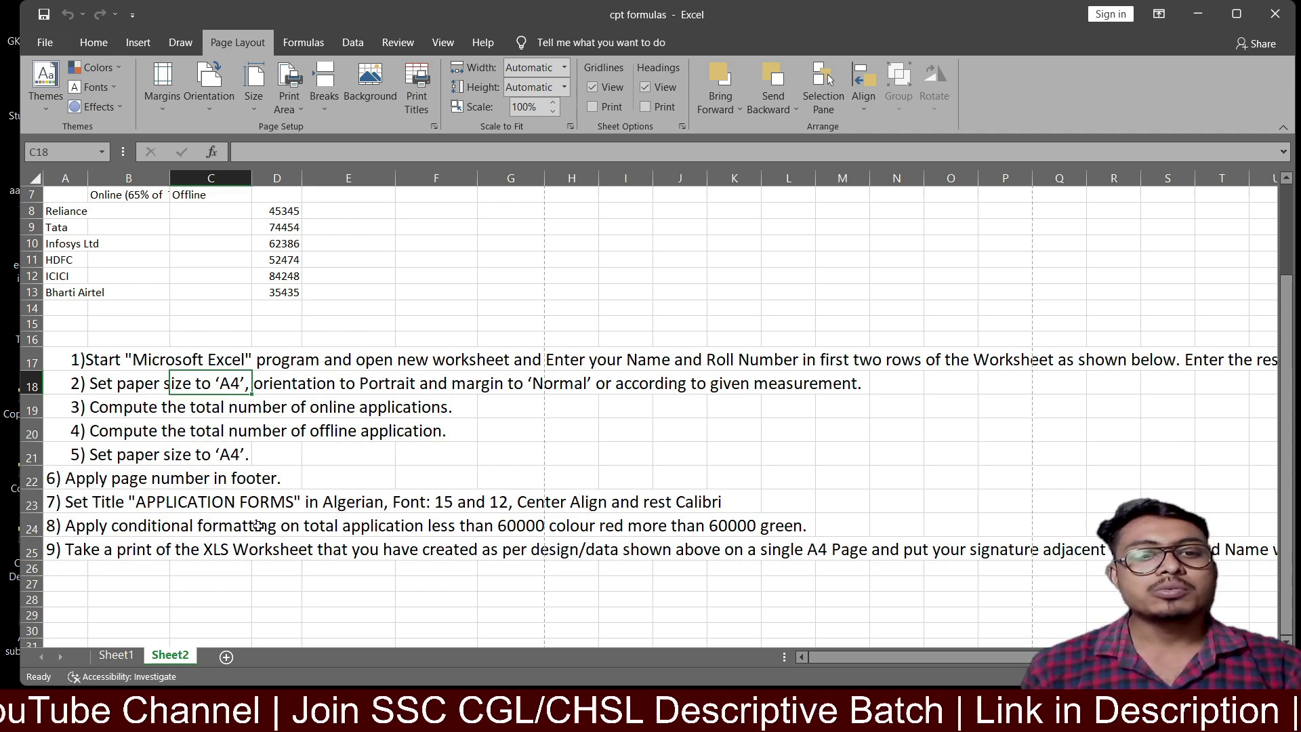
scroll(258, 526, up, 2)
click(94, 257)
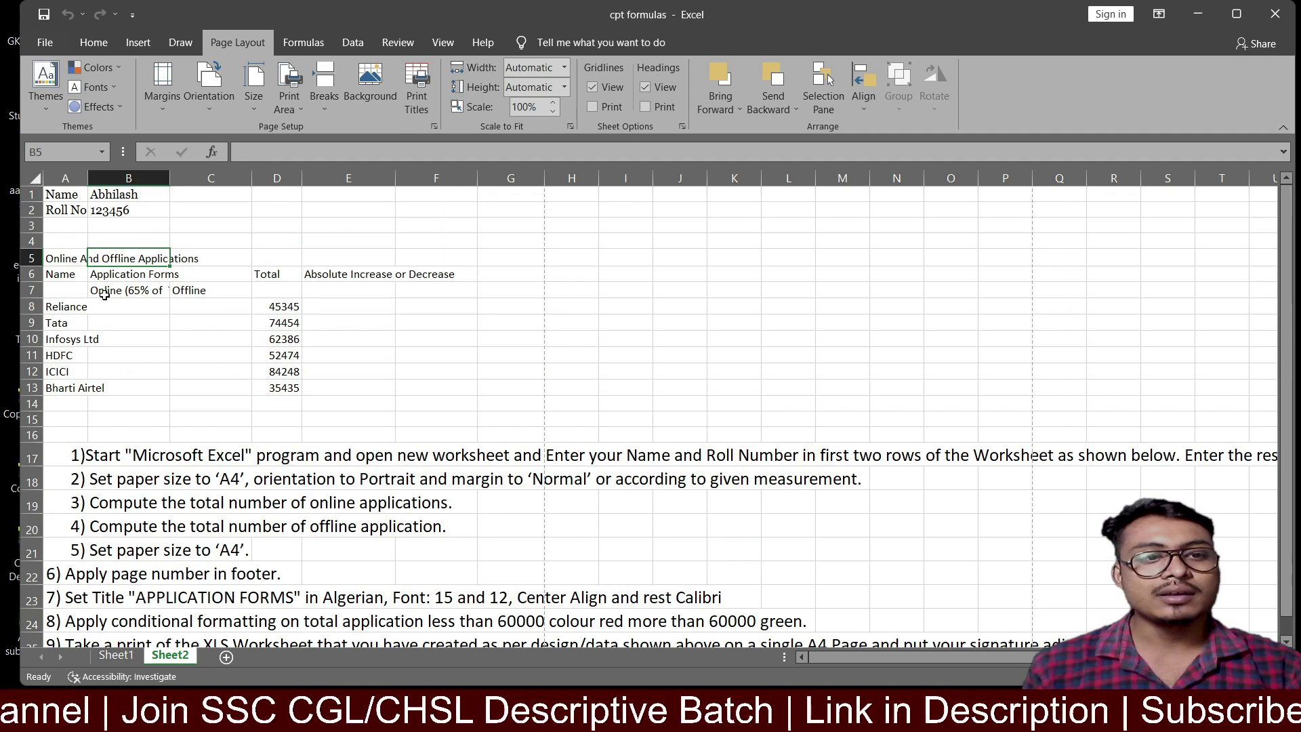
click(133, 275)
scroll(291, 526, down, 2)
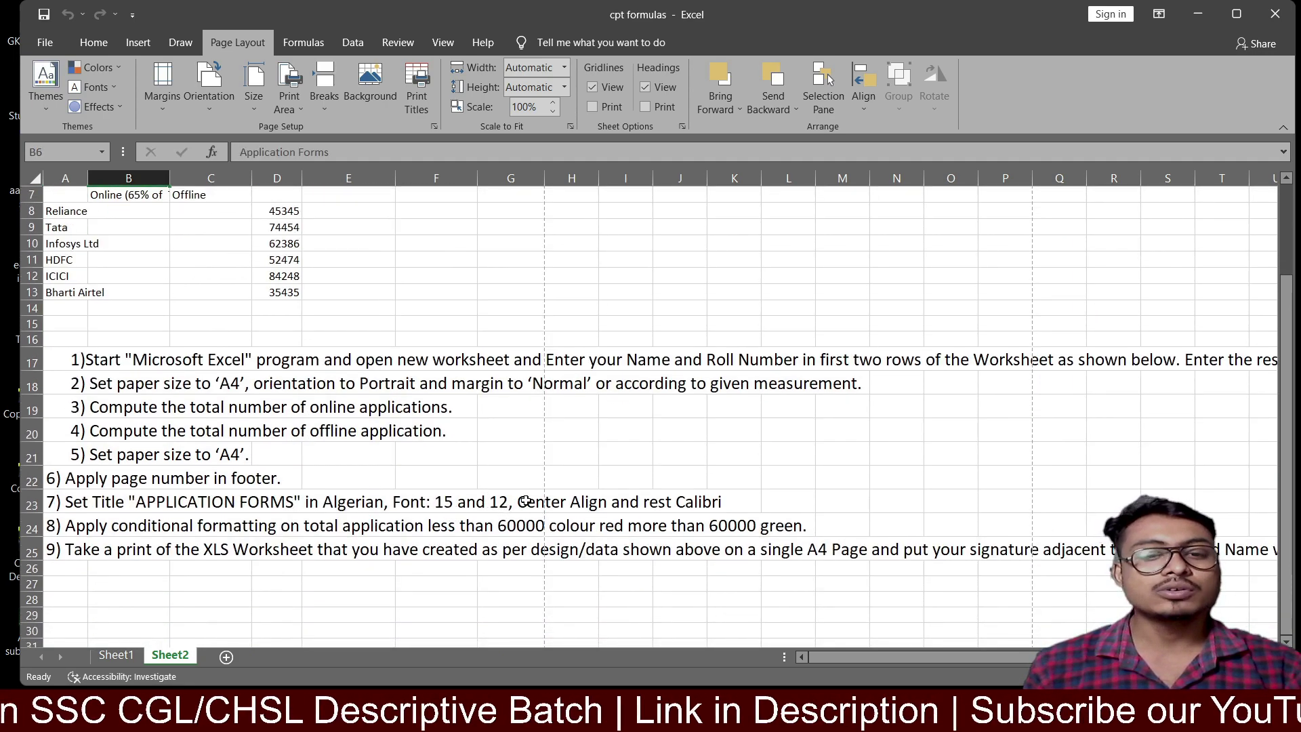
scroll(526, 501, up, 2)
scroll(450, 506, down, 1)
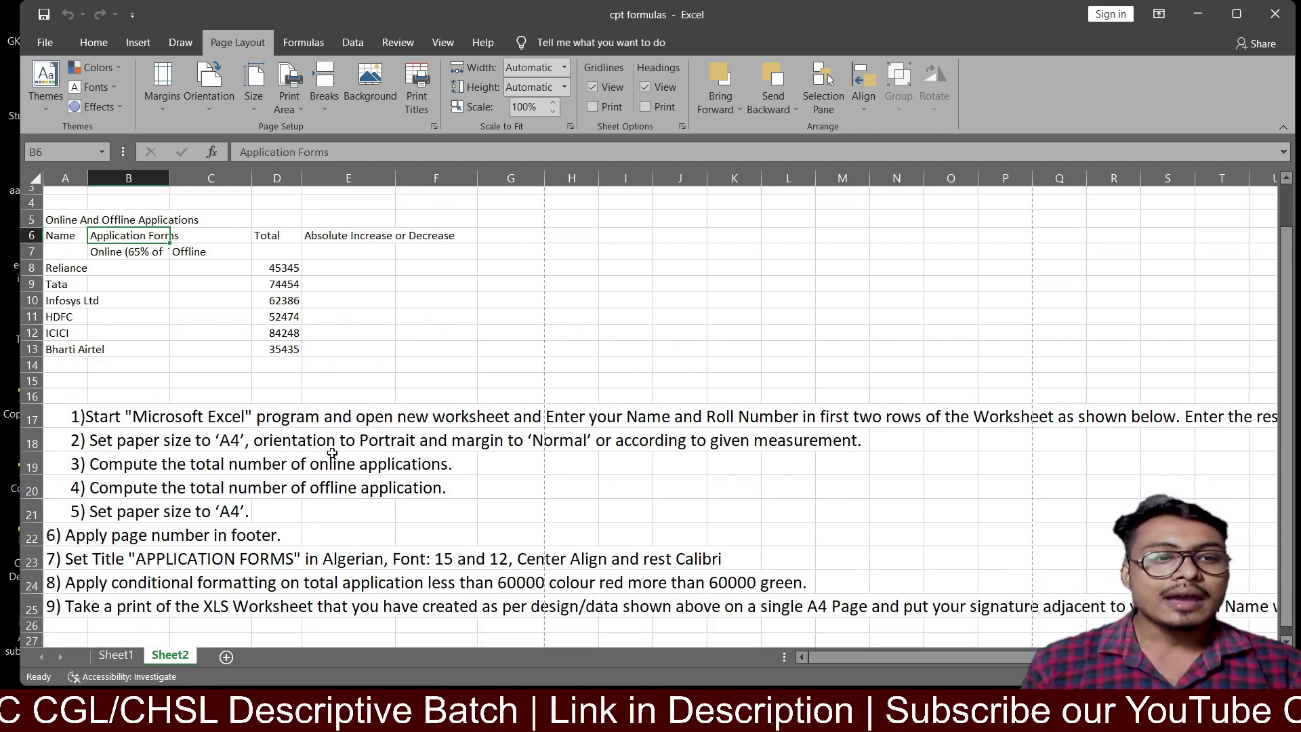
scroll(482, 545, down, 2)
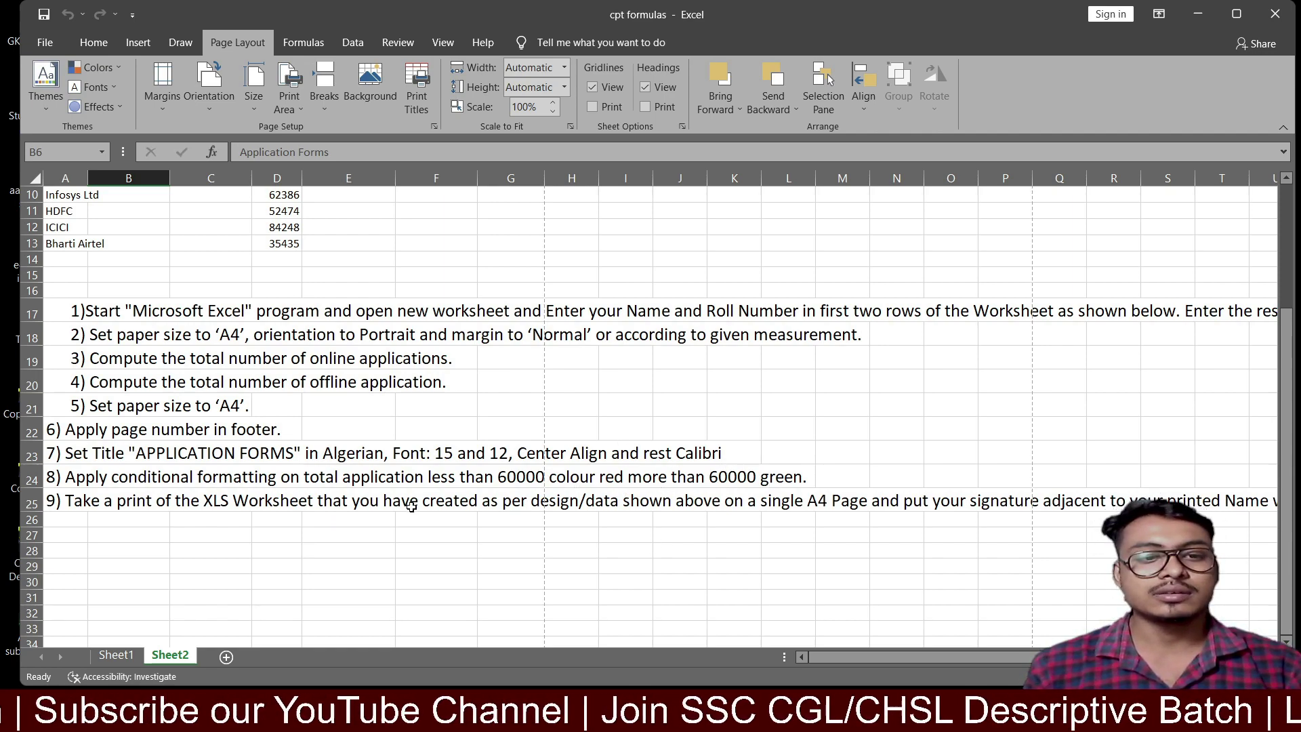
scroll(410, 507, up, 3)
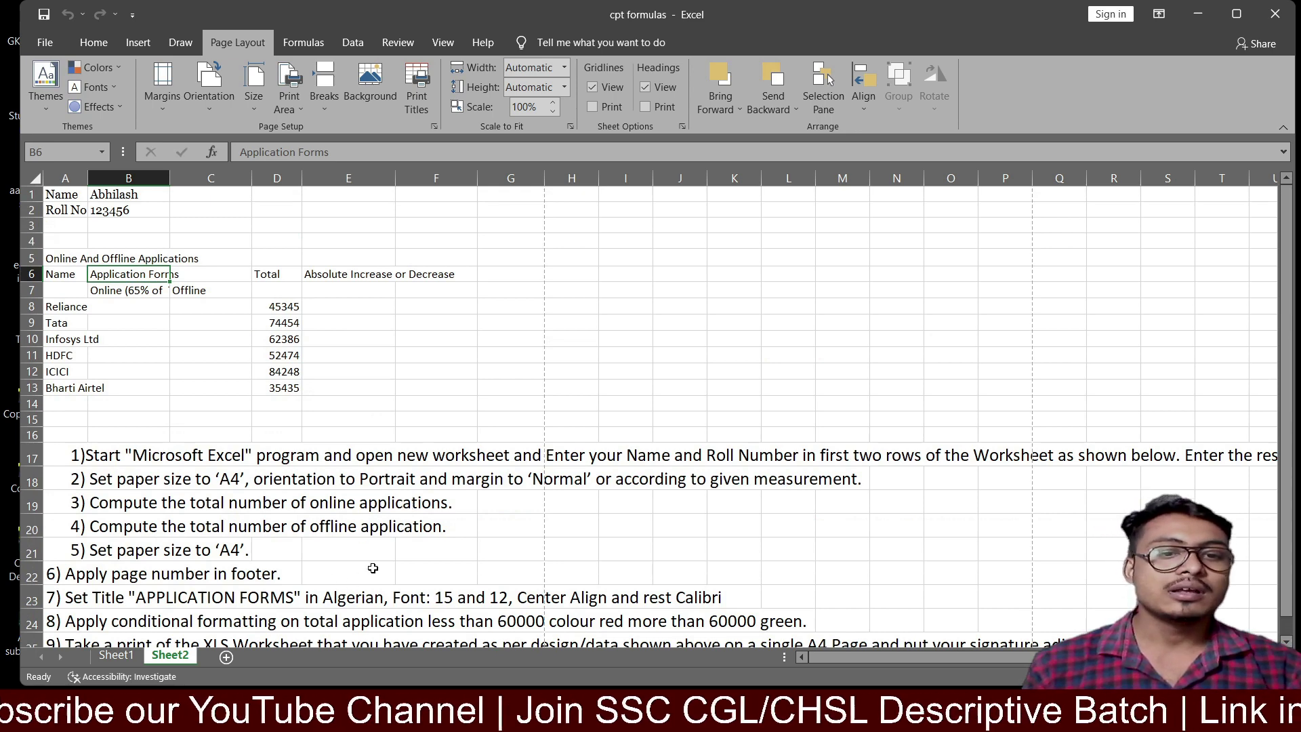
scroll(373, 568, down, 2)
click(497, 505)
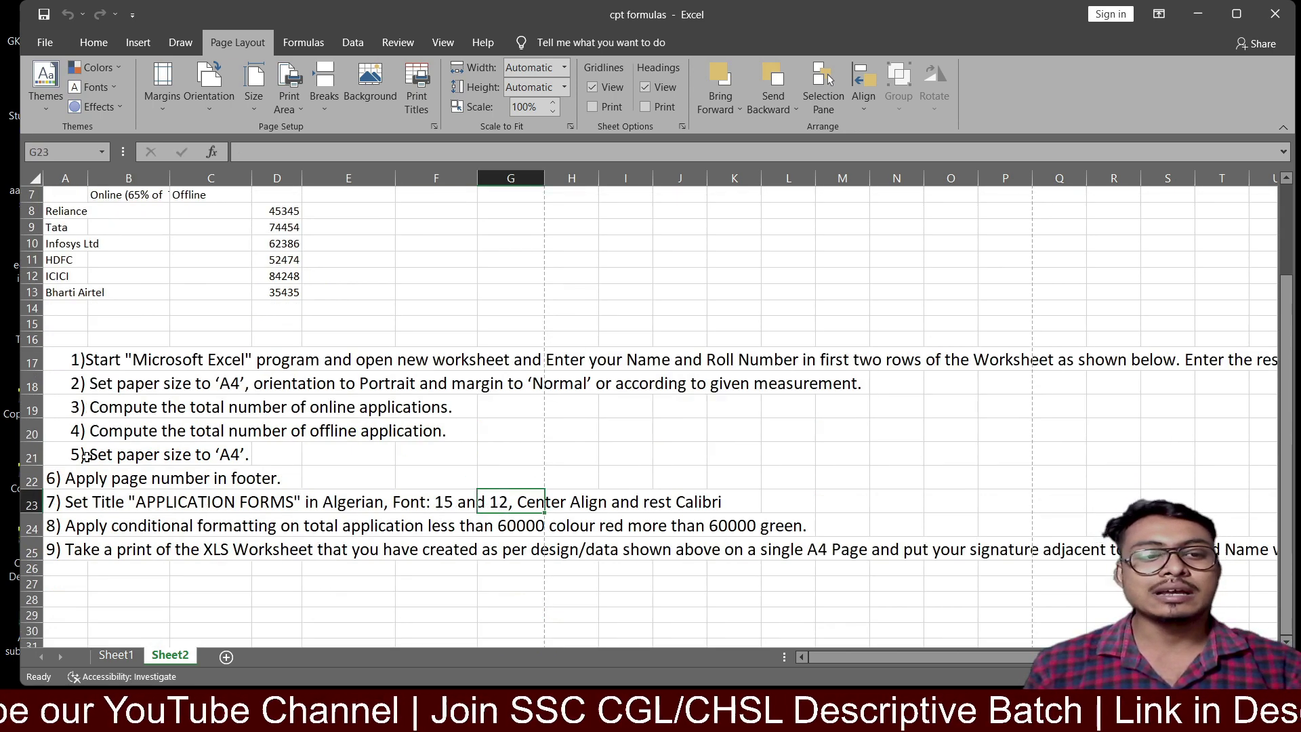
click(116, 655)
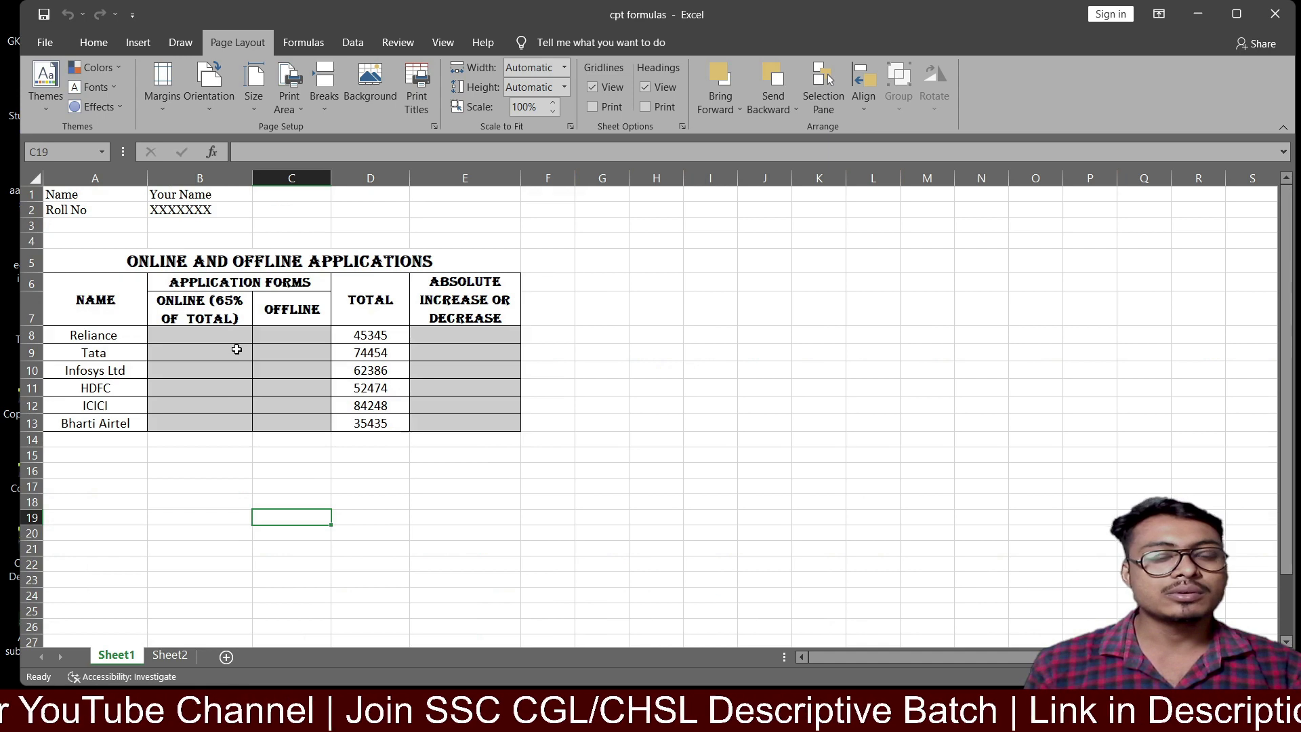
click(183, 651)
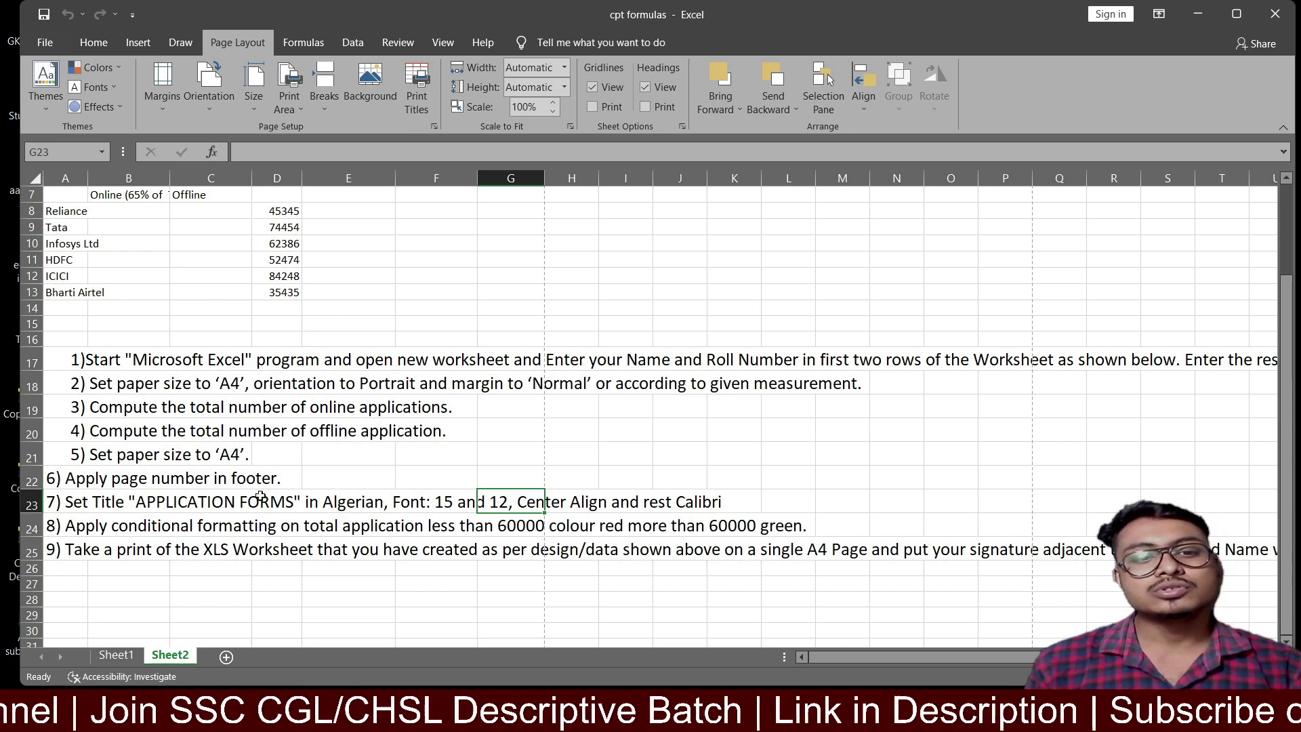
click(445, 502)
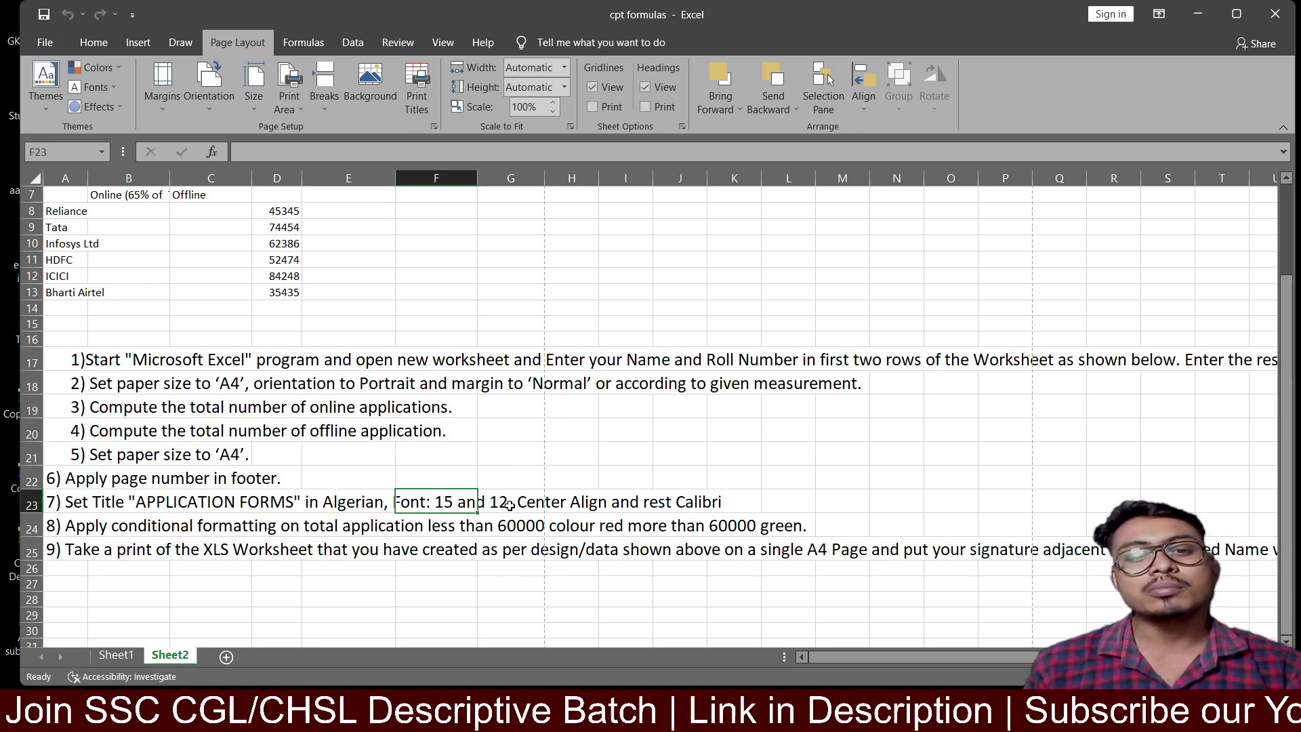
click(511, 500)
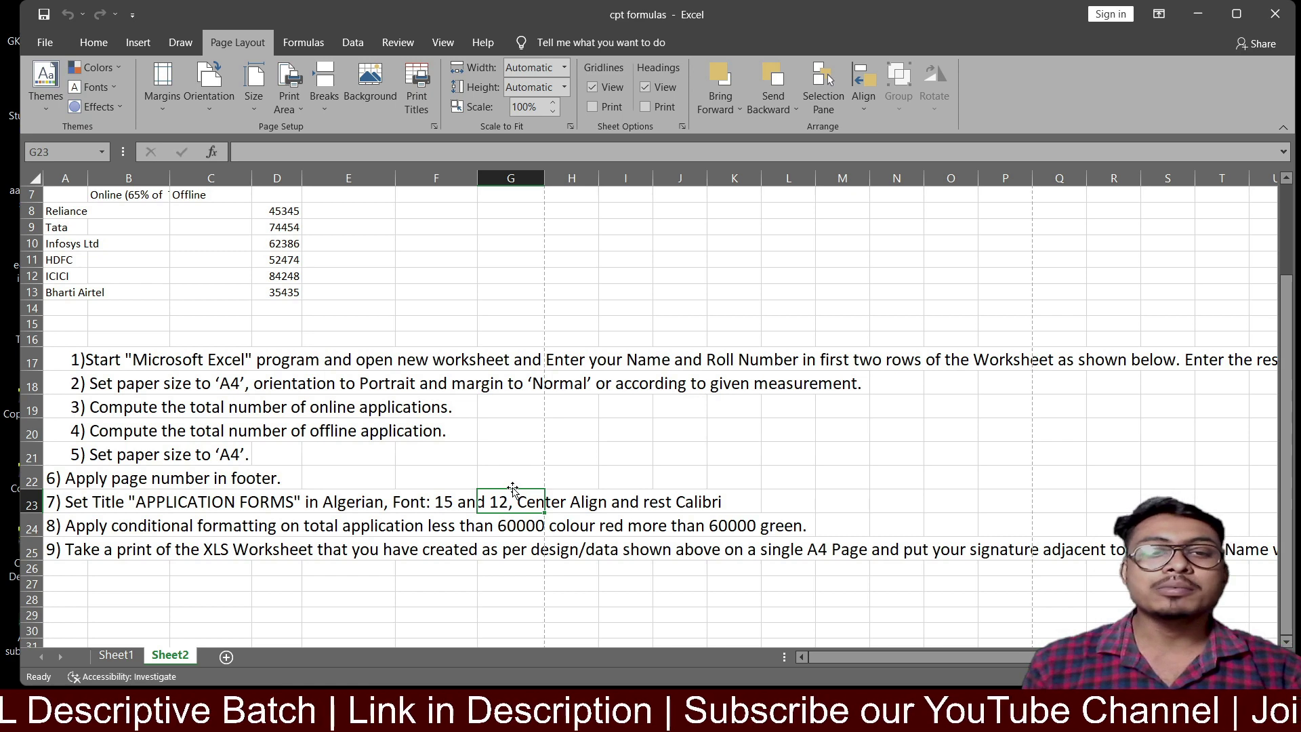
scroll(513, 489, up, 2)
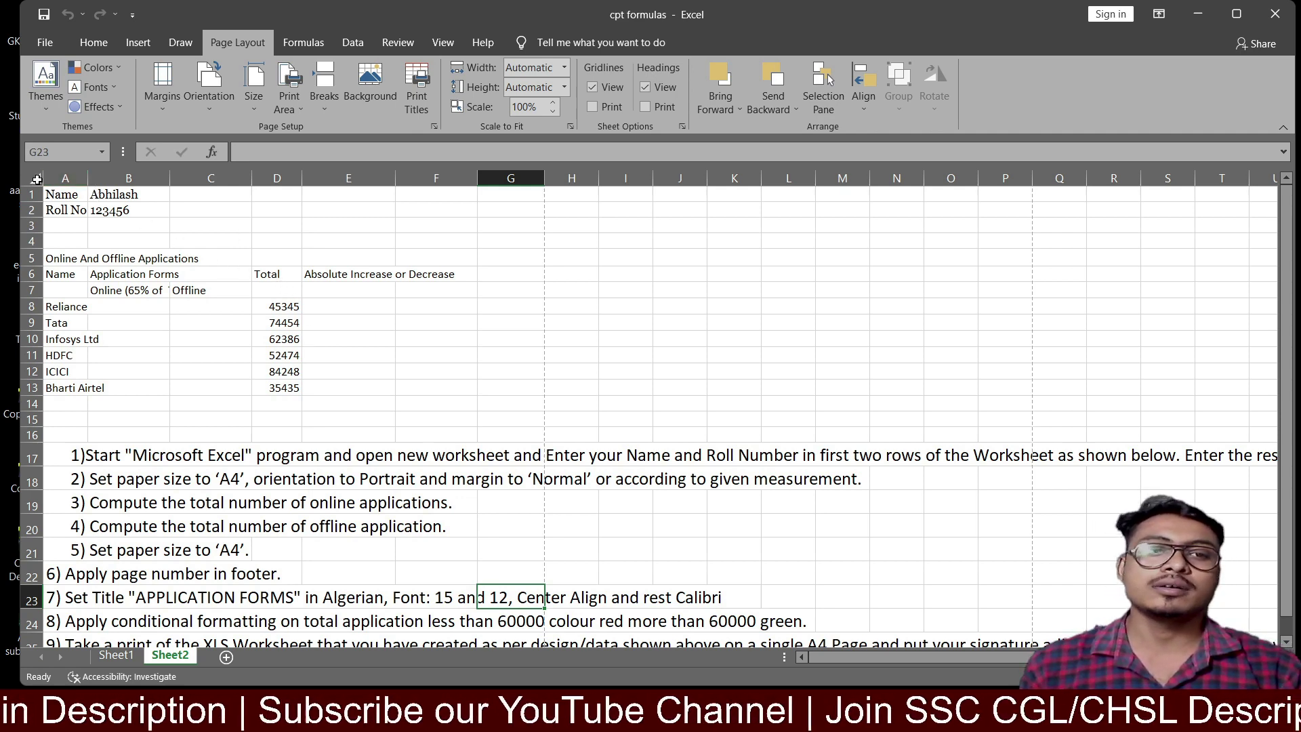
click(36, 179)
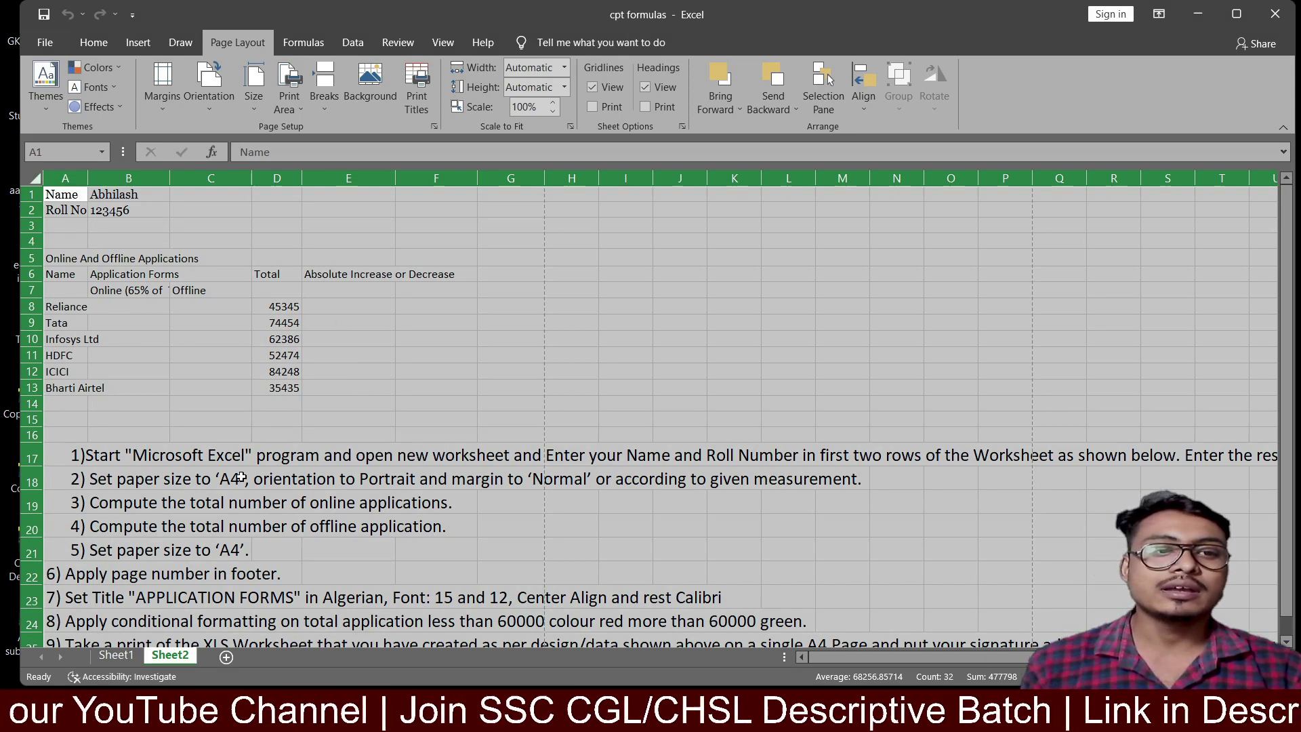
Step: Set the font size of the whole selected sheet to 12
click(93, 46)
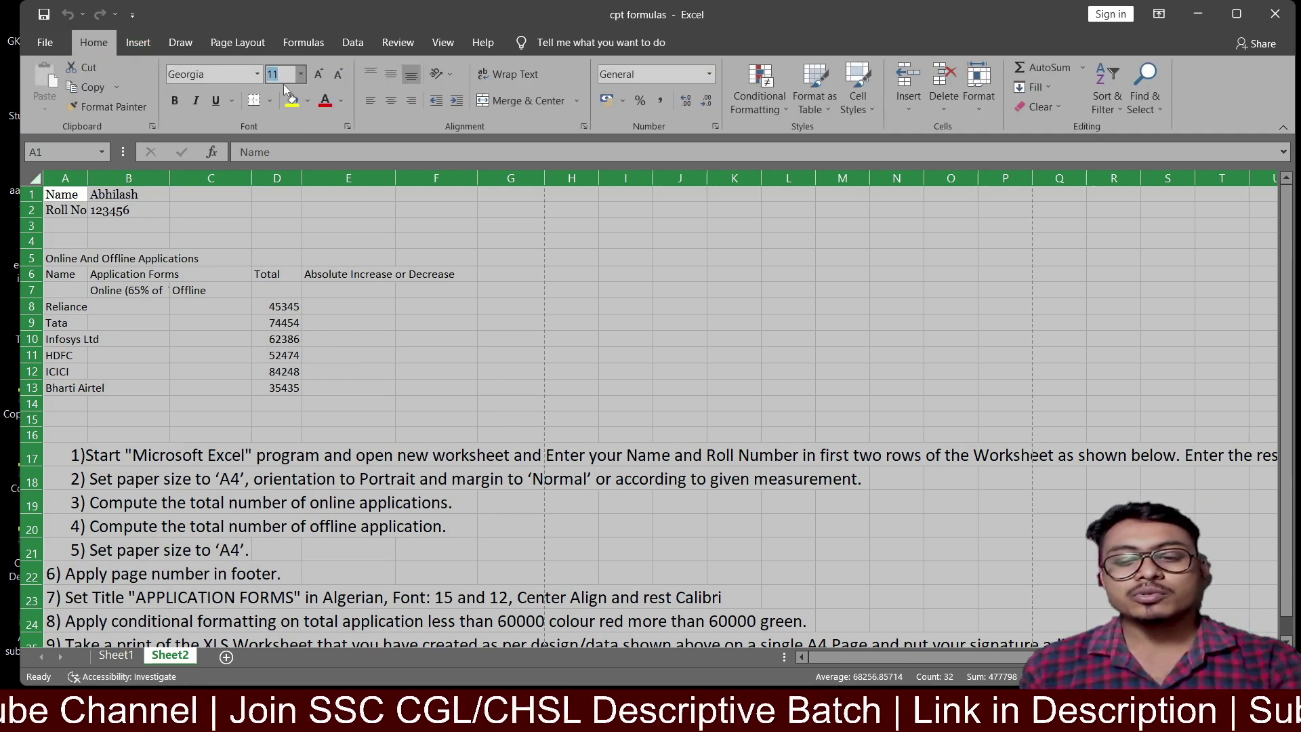
text(2)
key(Return)
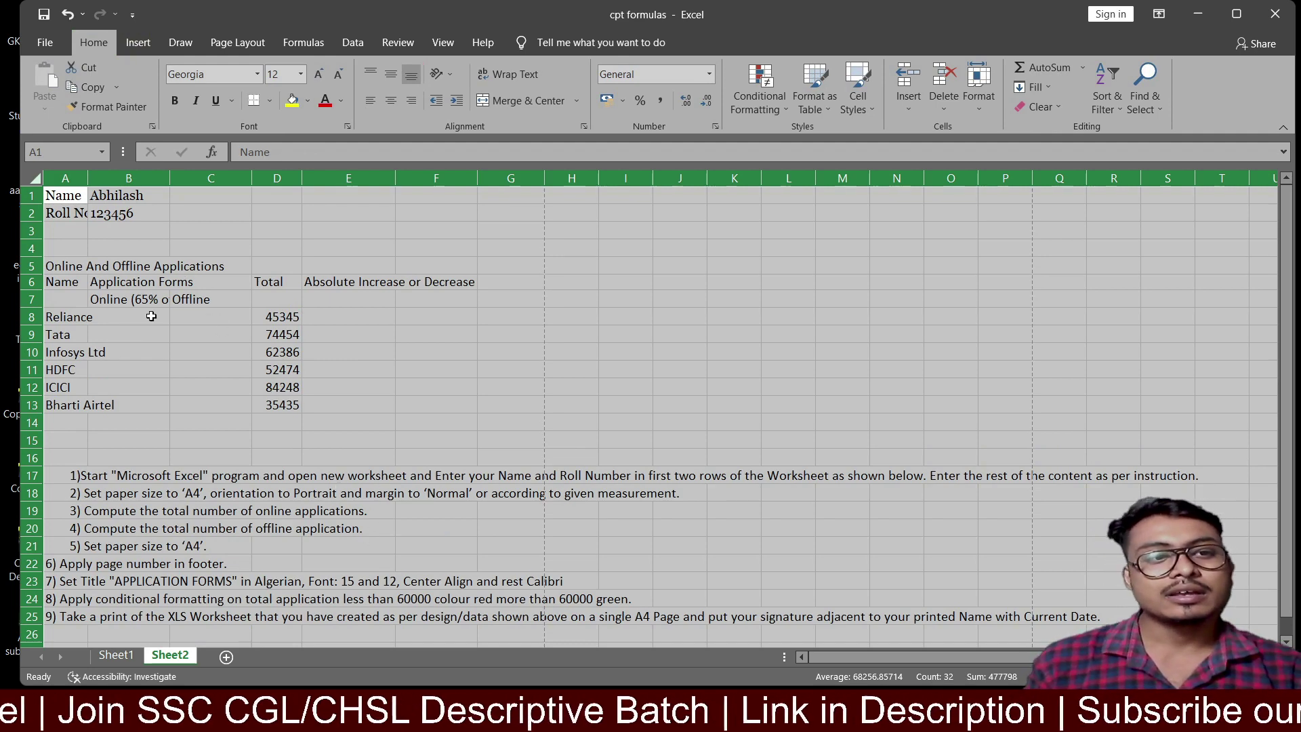
Step: Widen column A so 'Roll No' and company names like Bharti Airtel show fully
click(263, 499)
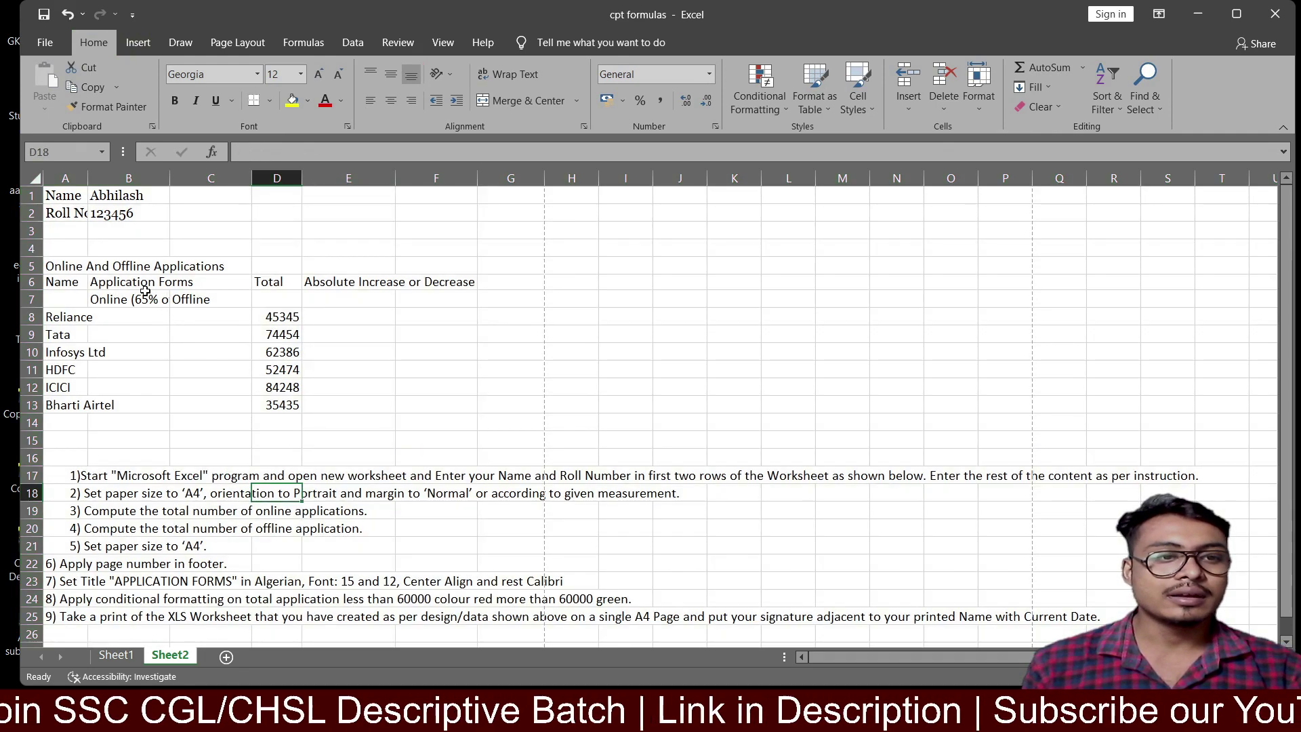
drag(88, 191, 107, 191)
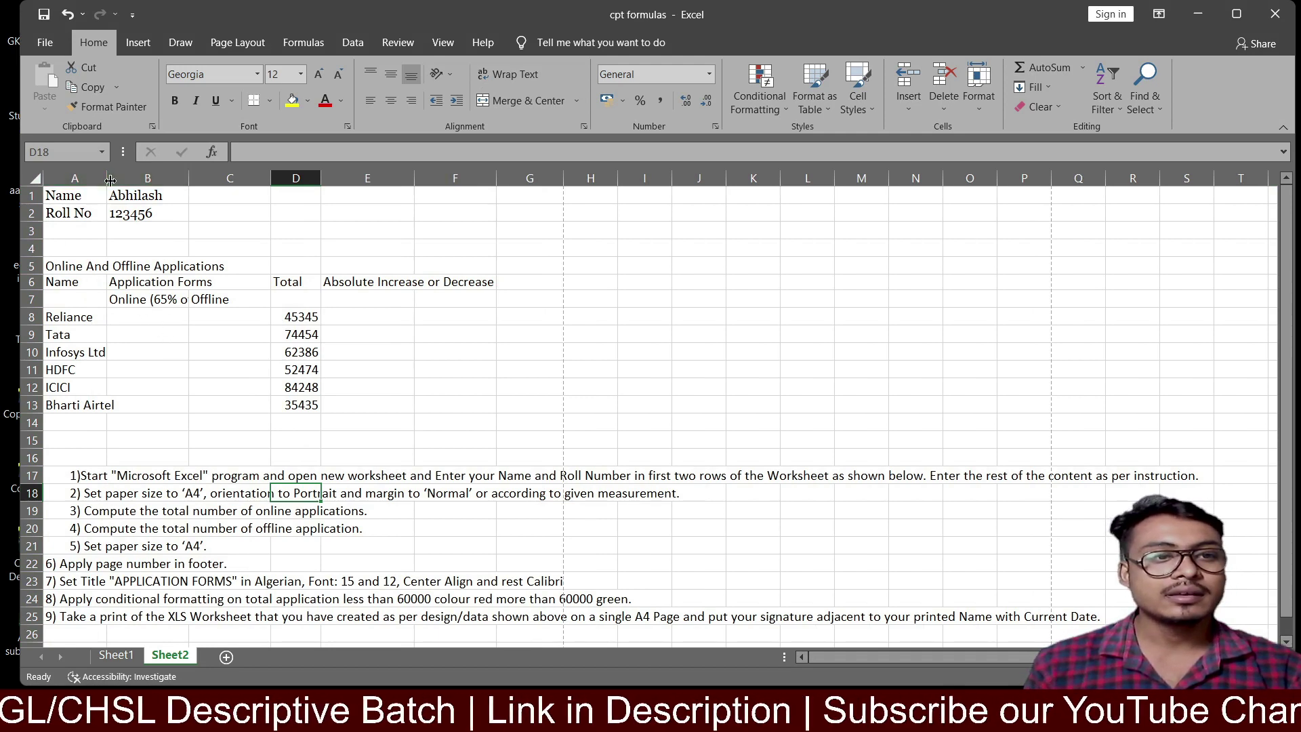
drag(107, 179, 126, 175)
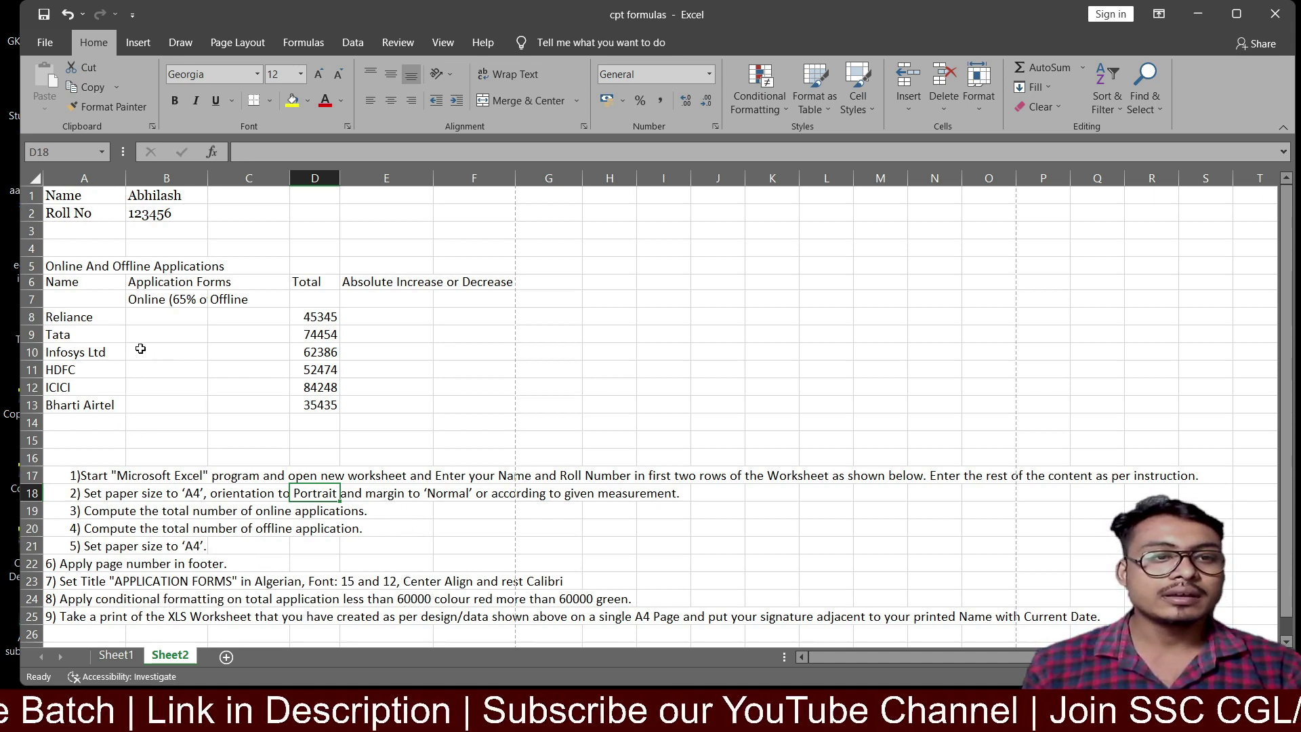
click(116, 655)
click(176, 251)
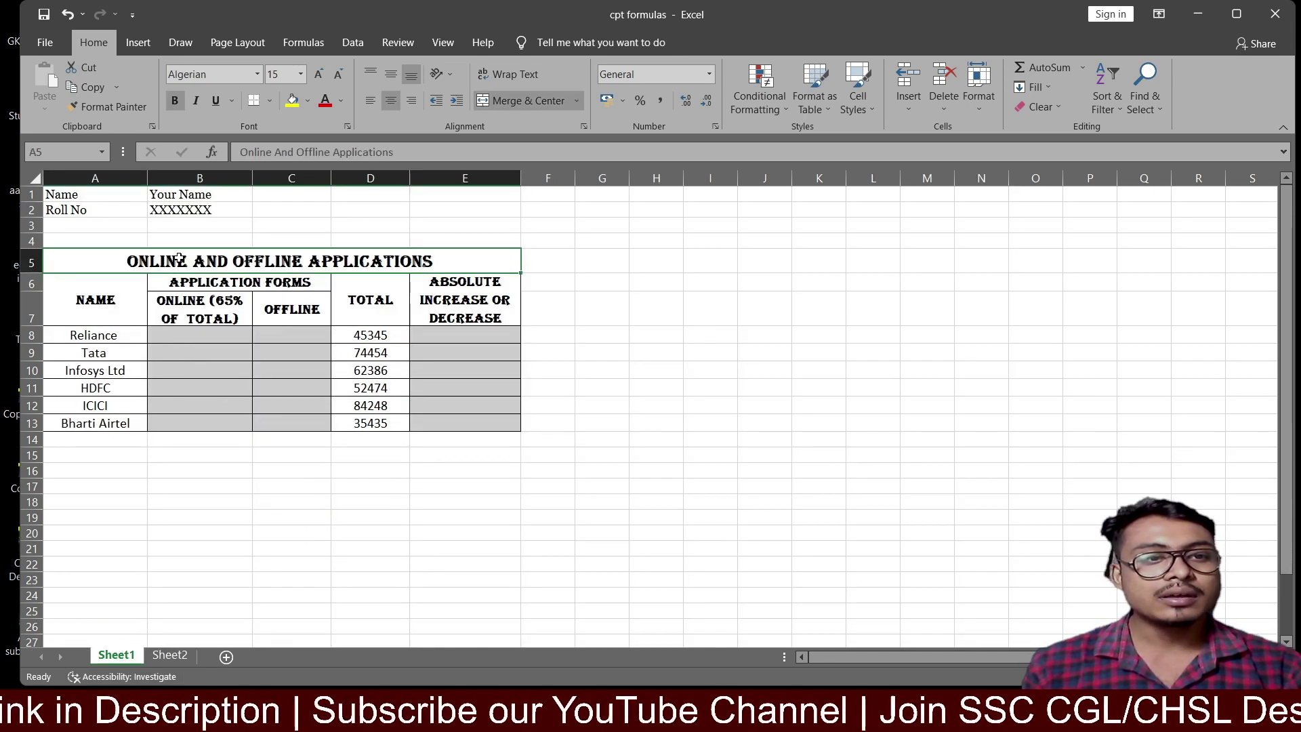
click(174, 282)
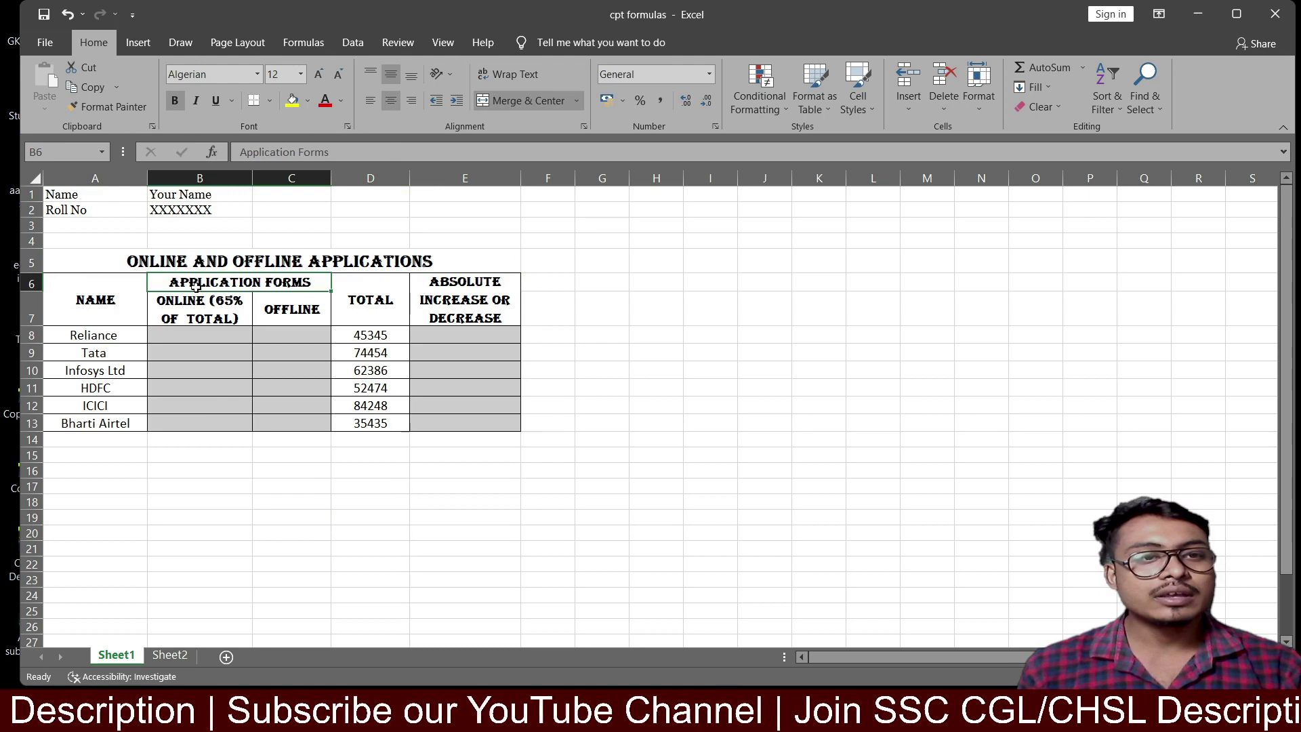
click(121, 263)
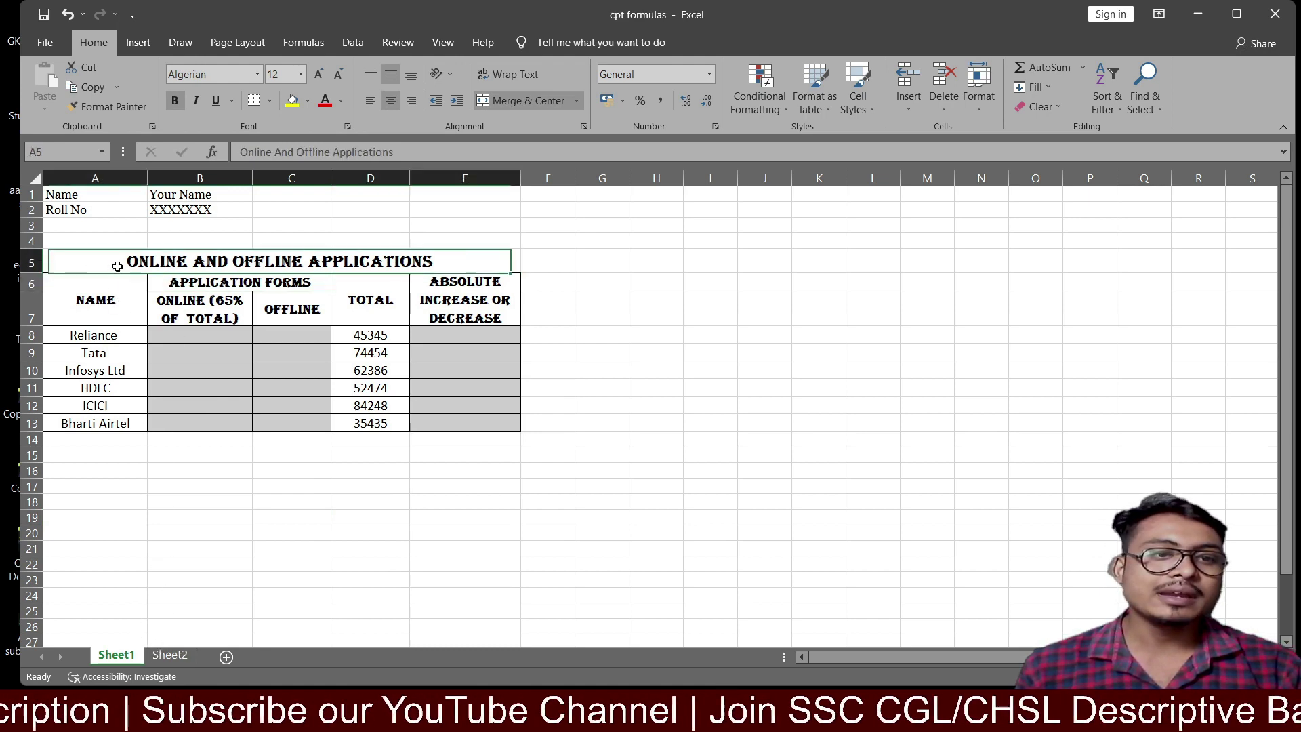
click(254, 284)
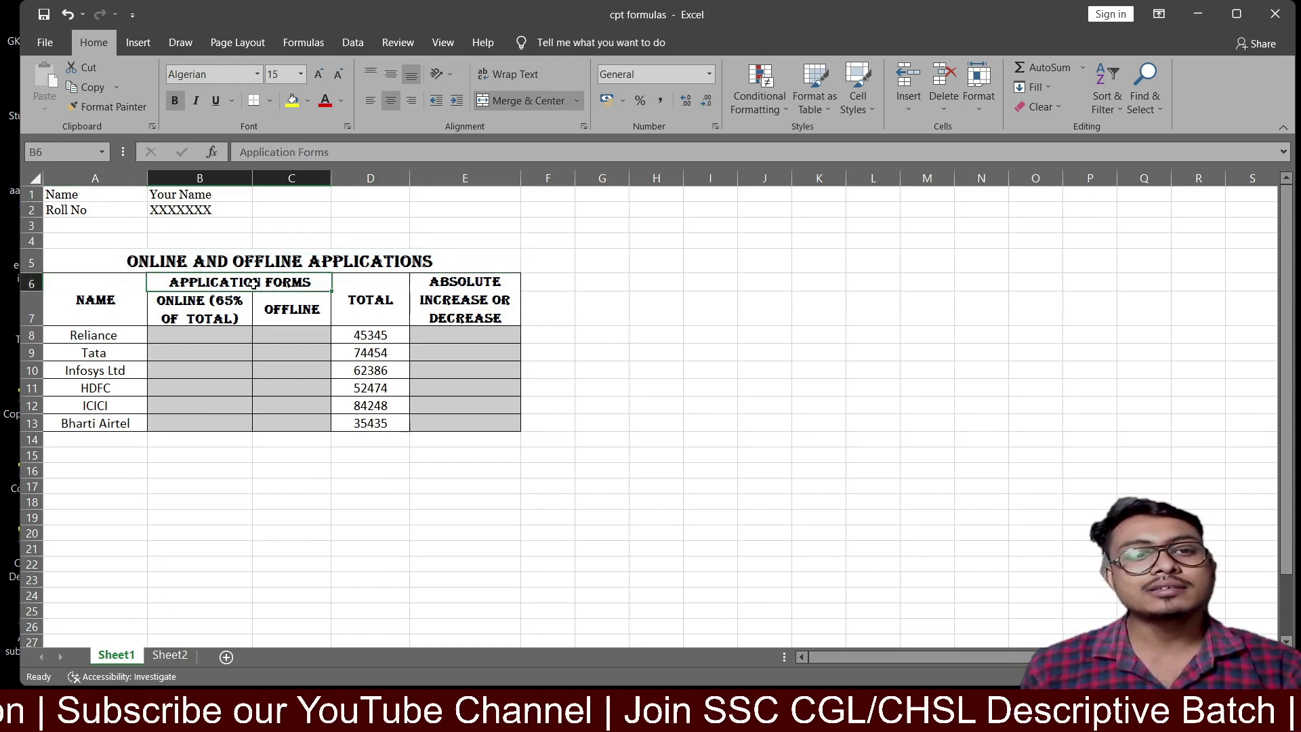
click(170, 656)
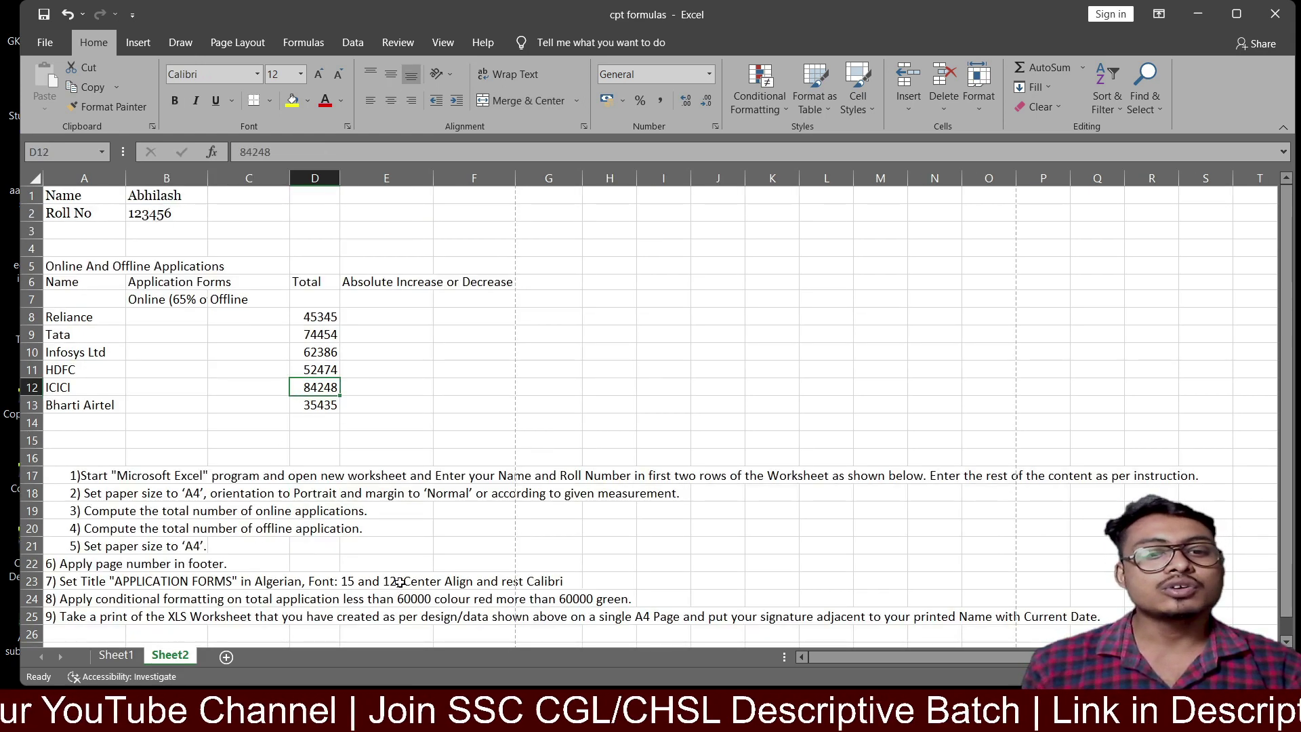
click(116, 655)
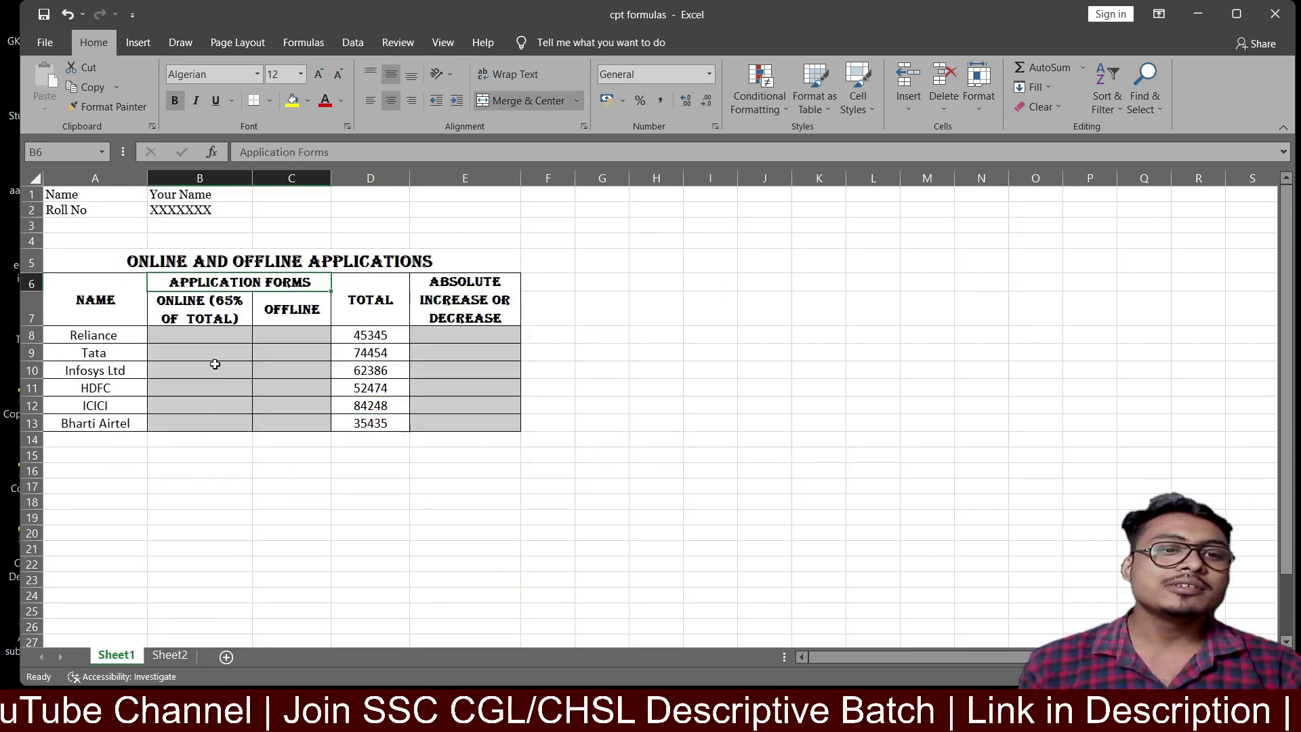
click(130, 261)
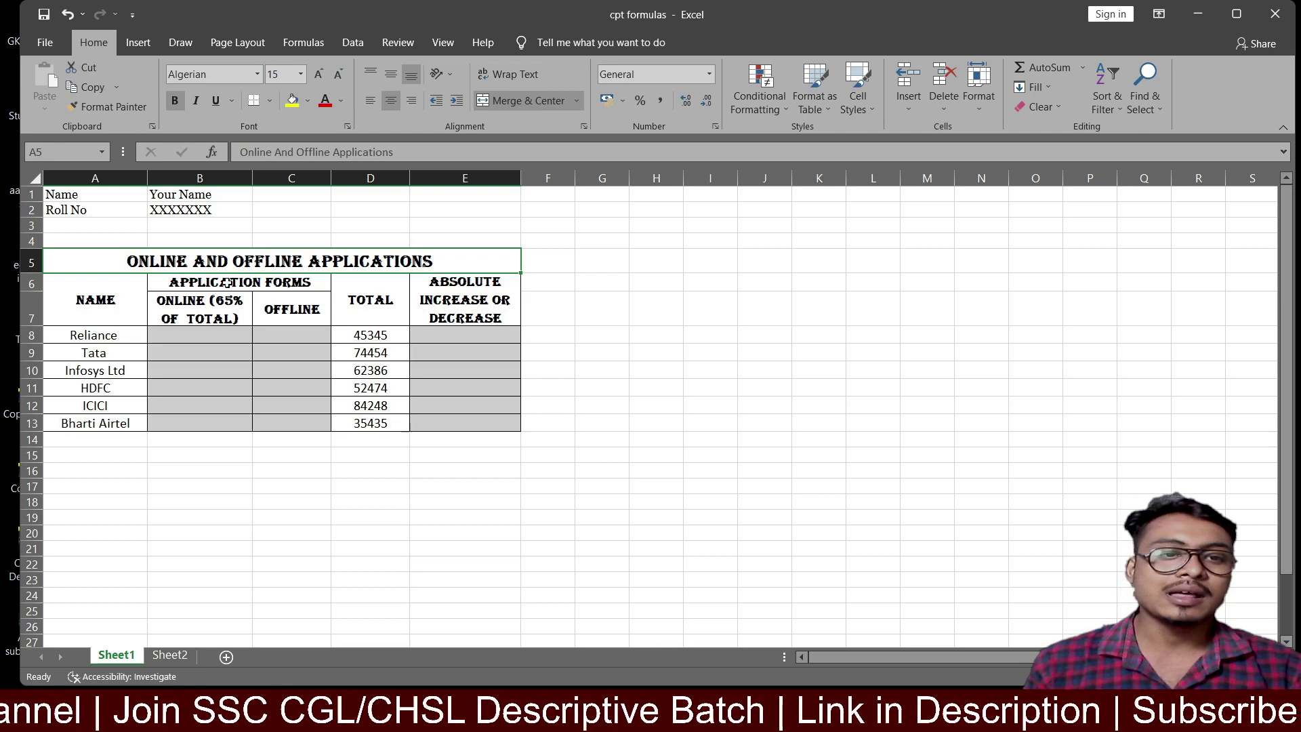
click(174, 644)
click(170, 655)
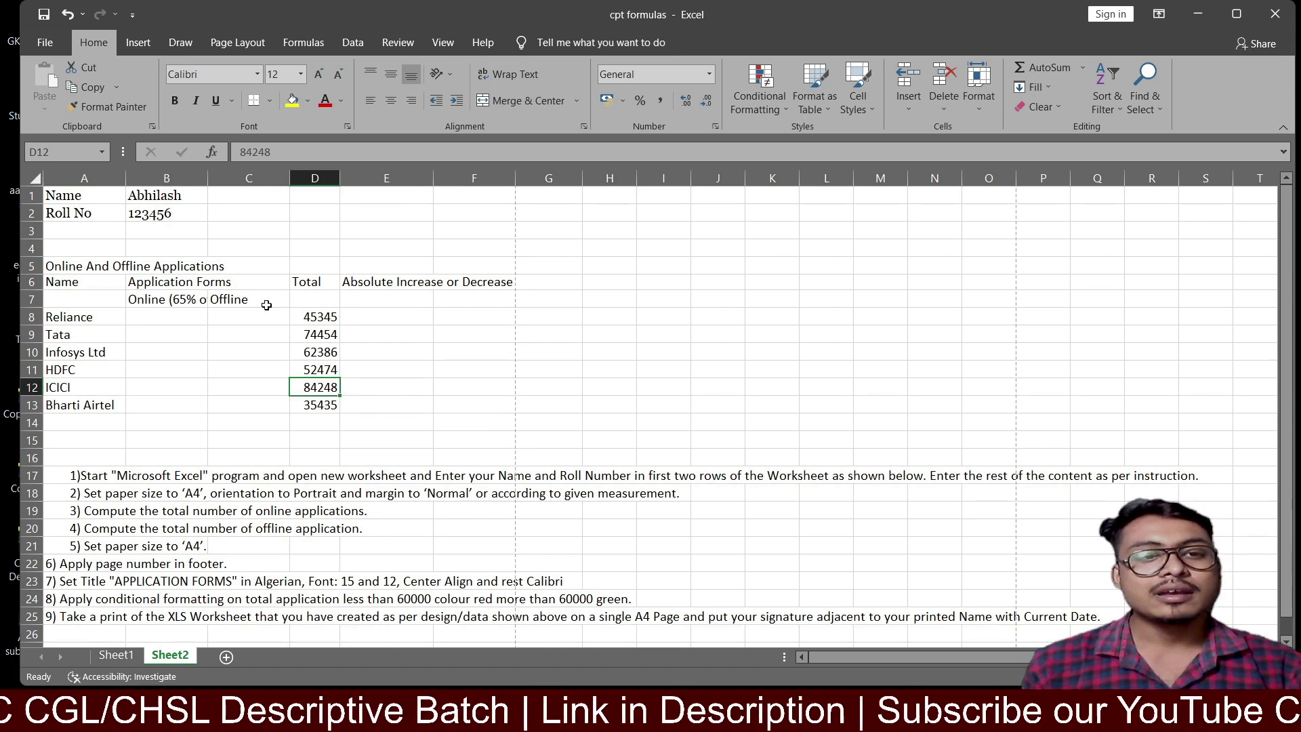
drag(51, 266, 475, 265)
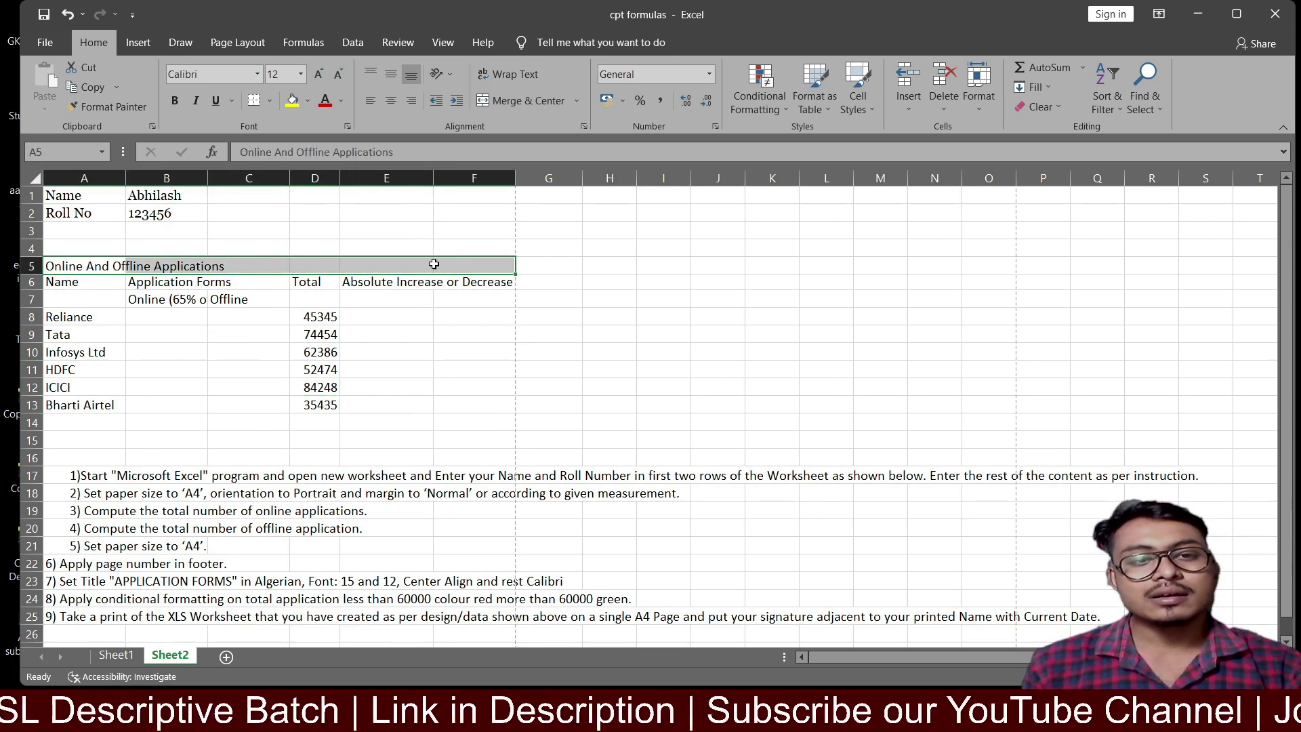
click(393, 284)
click(452, 281)
click(400, 280)
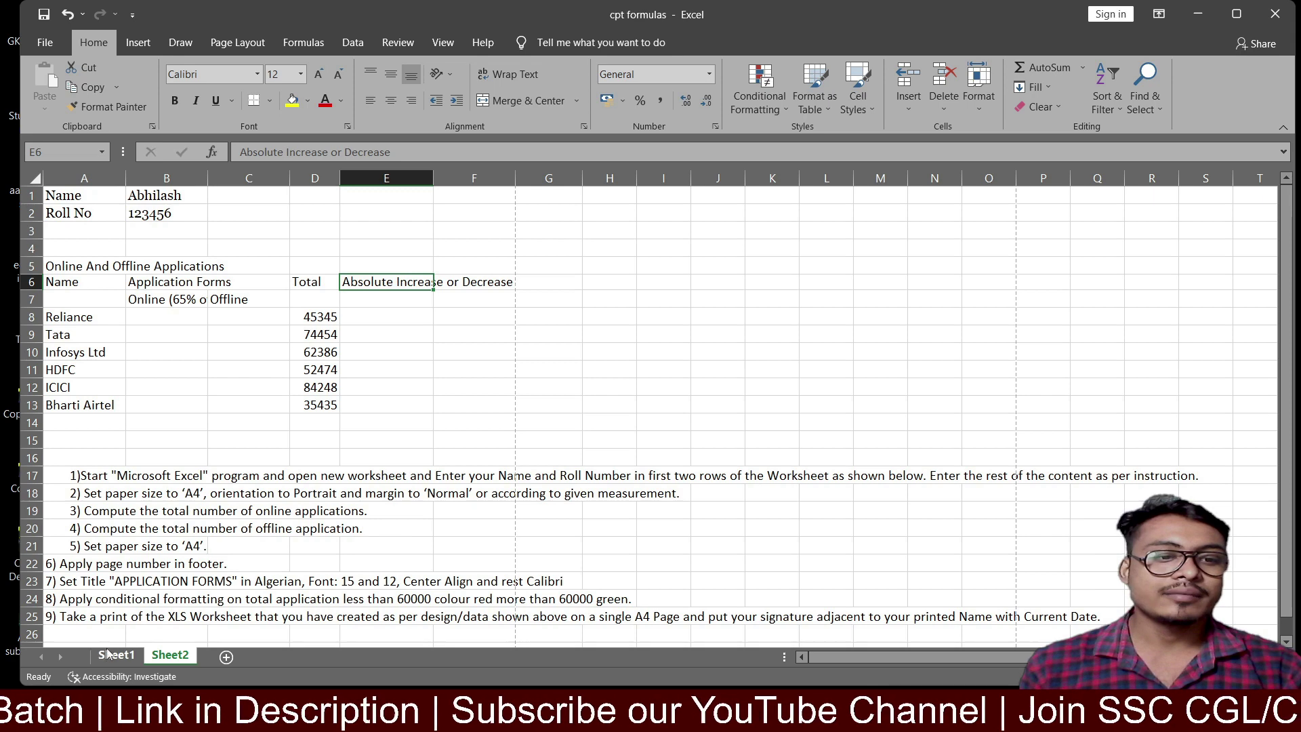
key(ctrl+Page_Up)
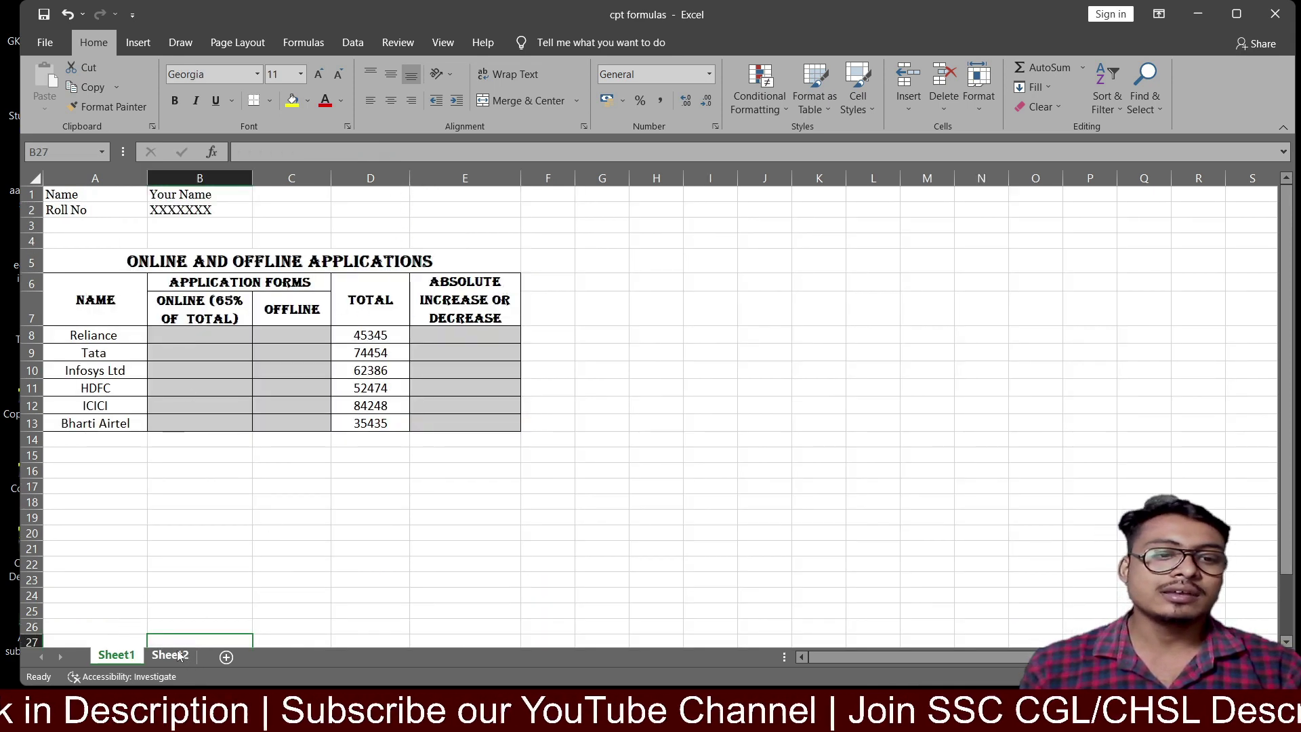
key(ctrl+Page_Down)
drag(101, 264, 391, 263)
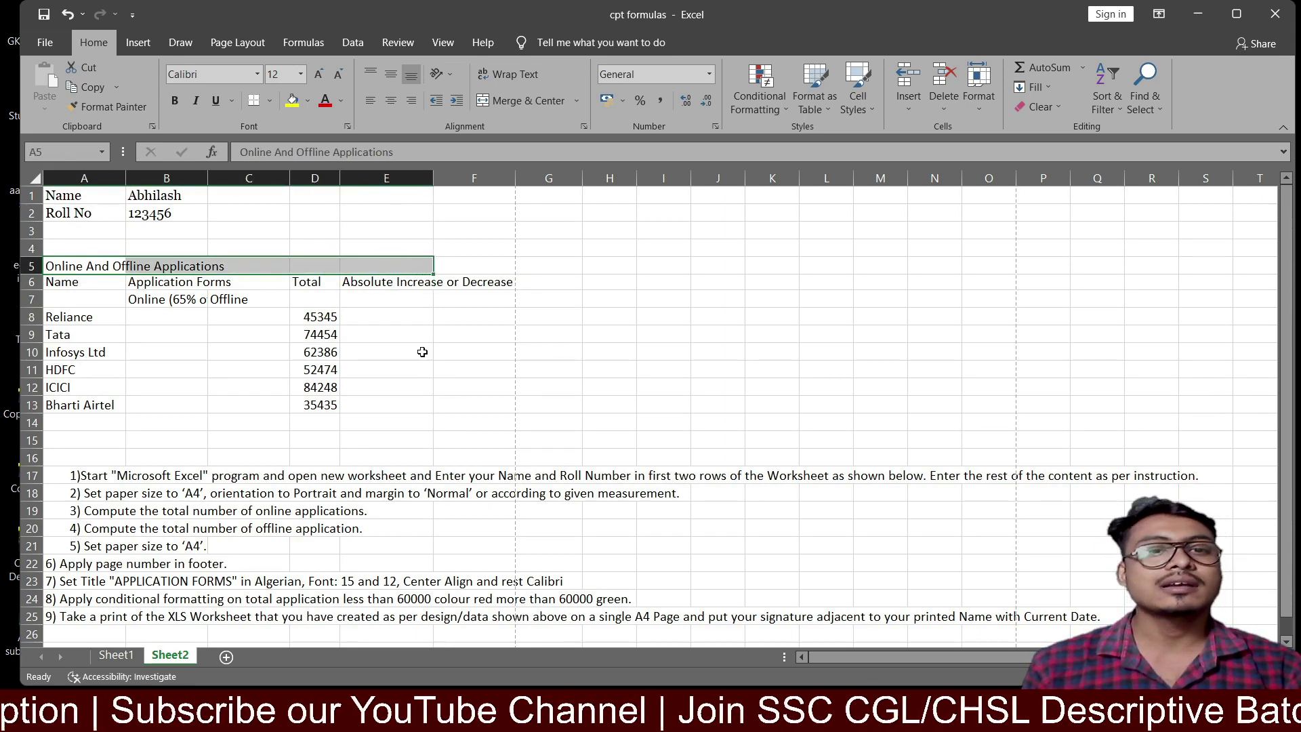
Step: Merge and centre the title across A–E and format it in Algerian, size 15
click(536, 100)
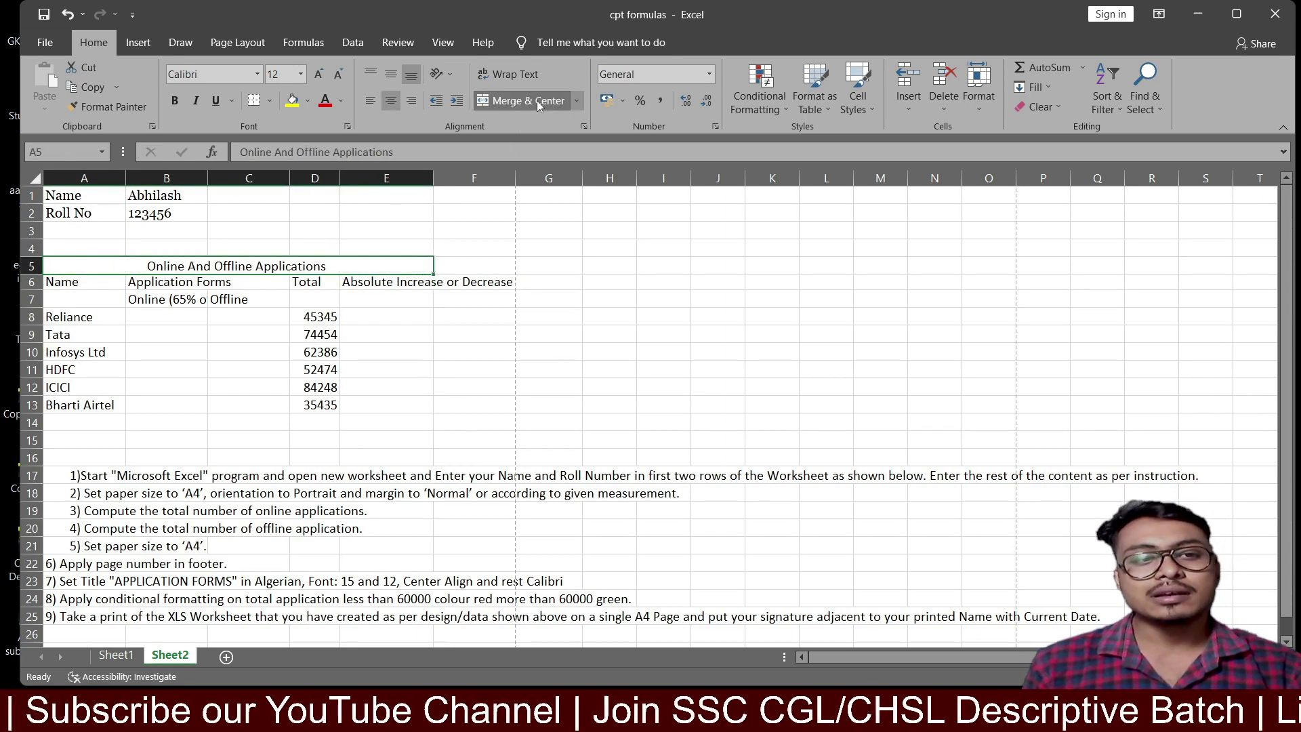
click(284, 74)
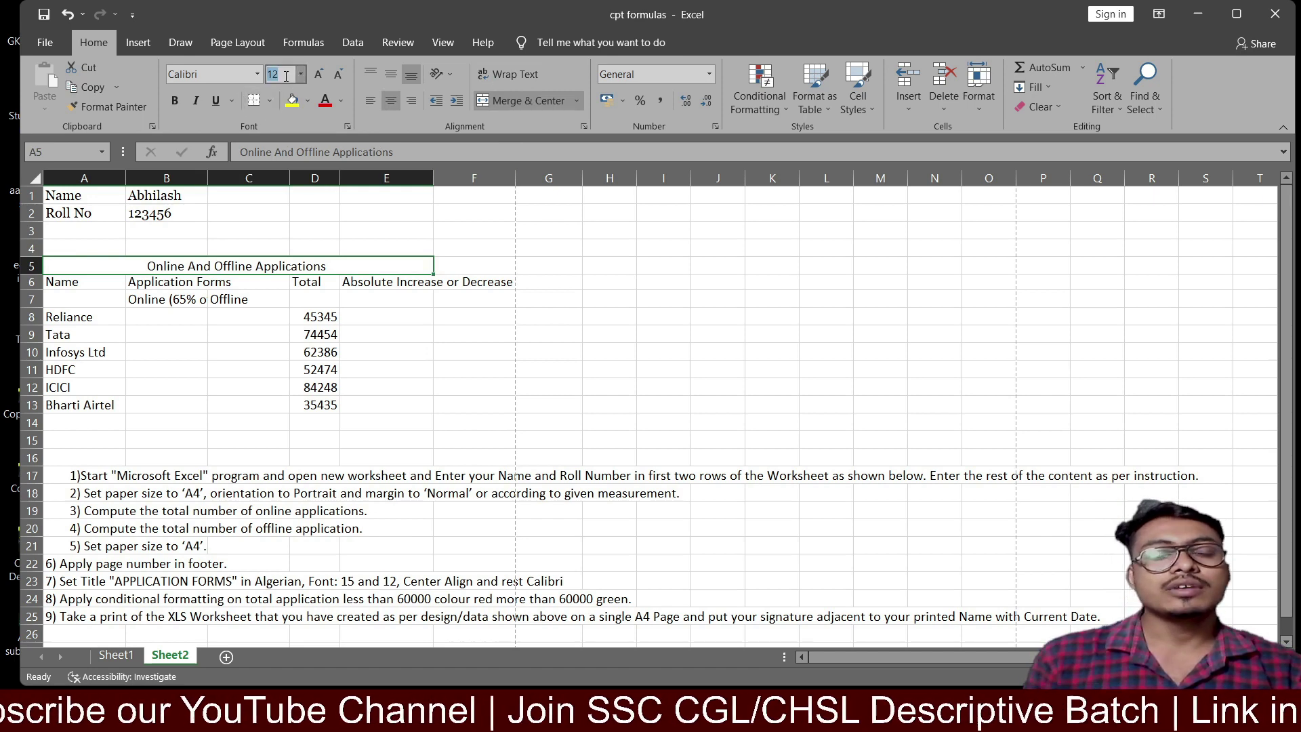
text(15)
key(Return)
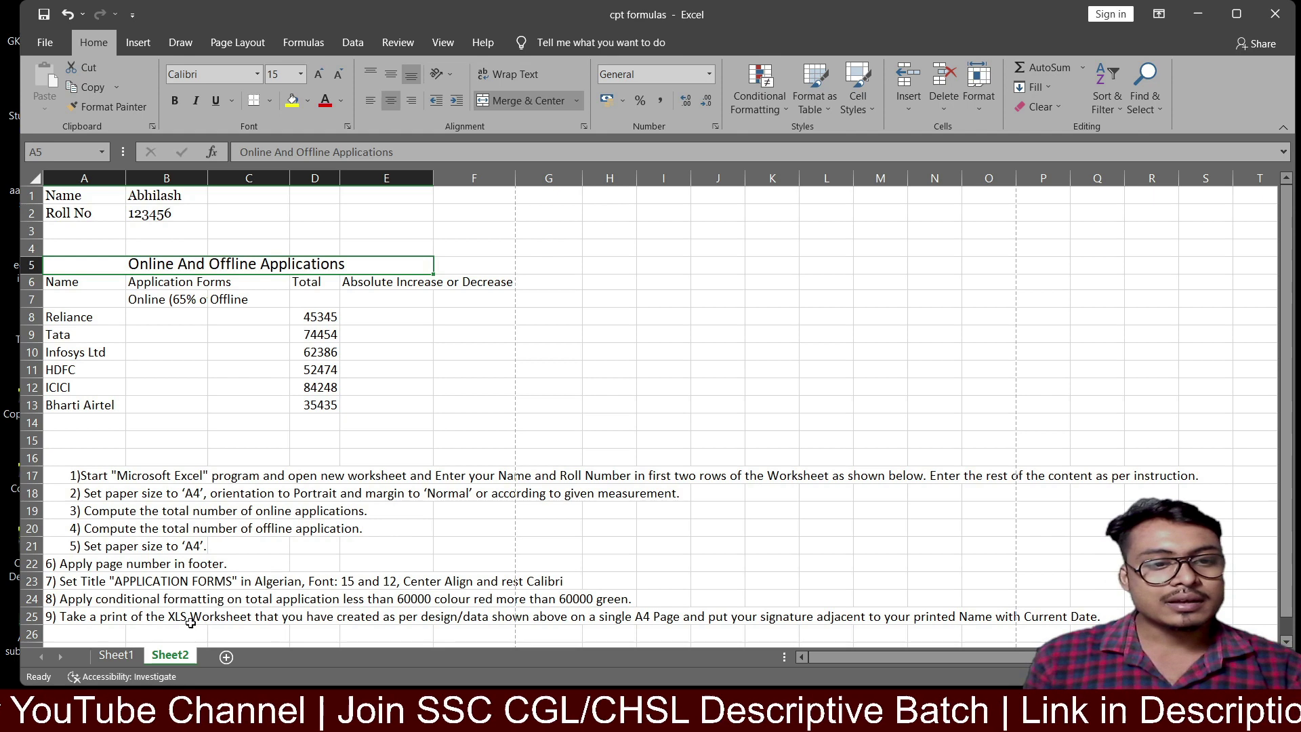
click(214, 78)
text(Algerian)
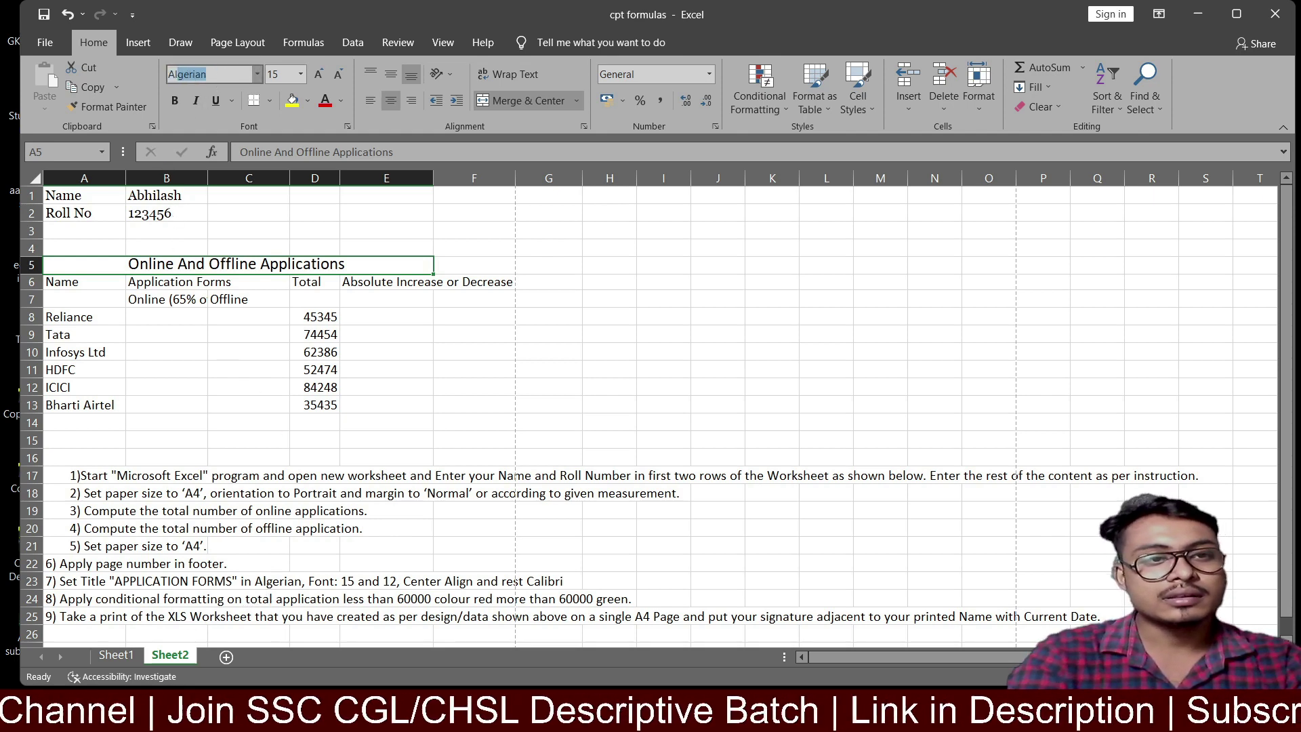
key(Return)
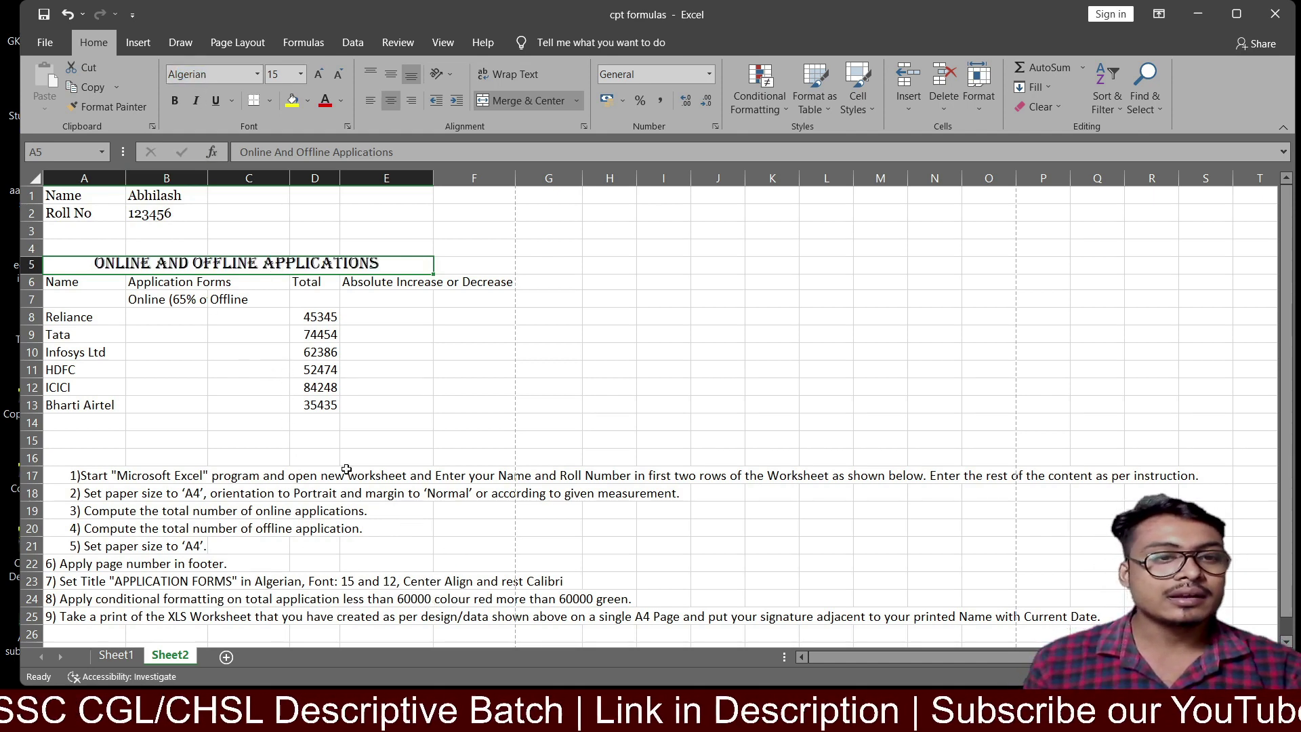
click(419, 415)
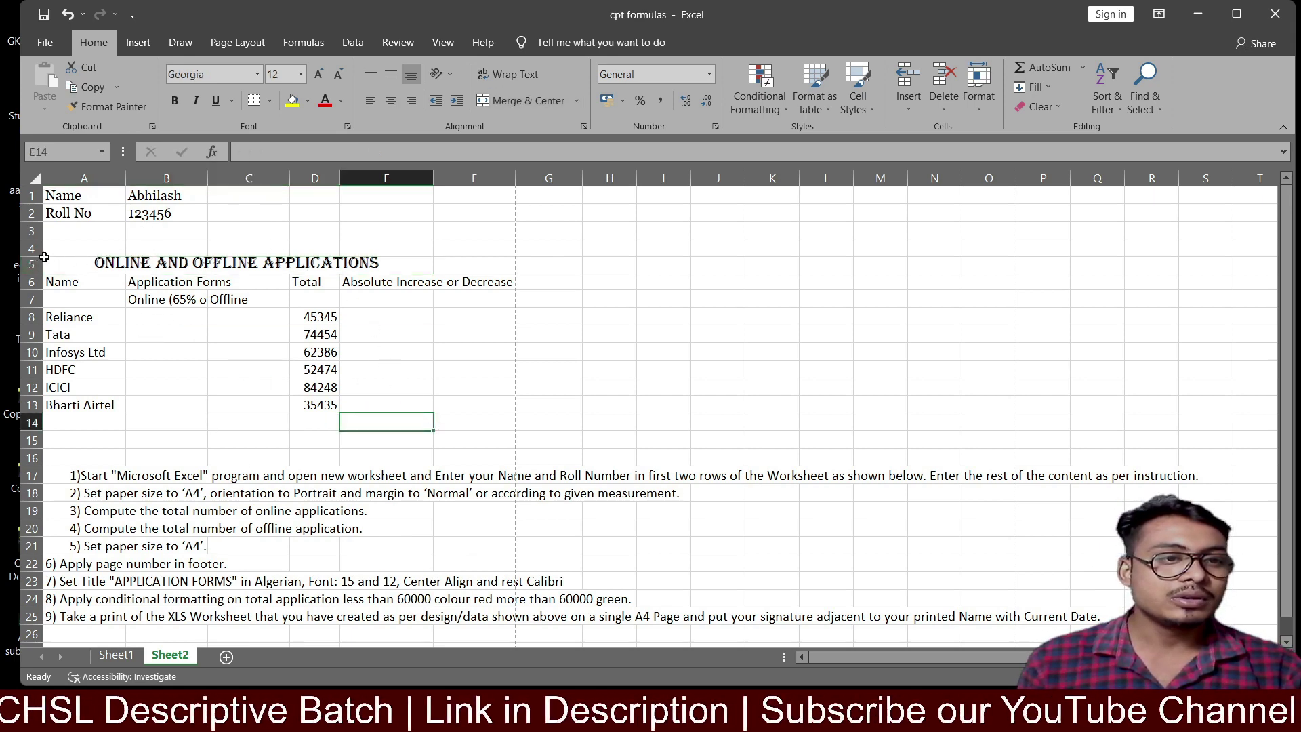
Step: Shrink empty row 4, compare with Sheet1's table, then select Sheet2 header rows 6–7
drag(48, 257, 47, 252)
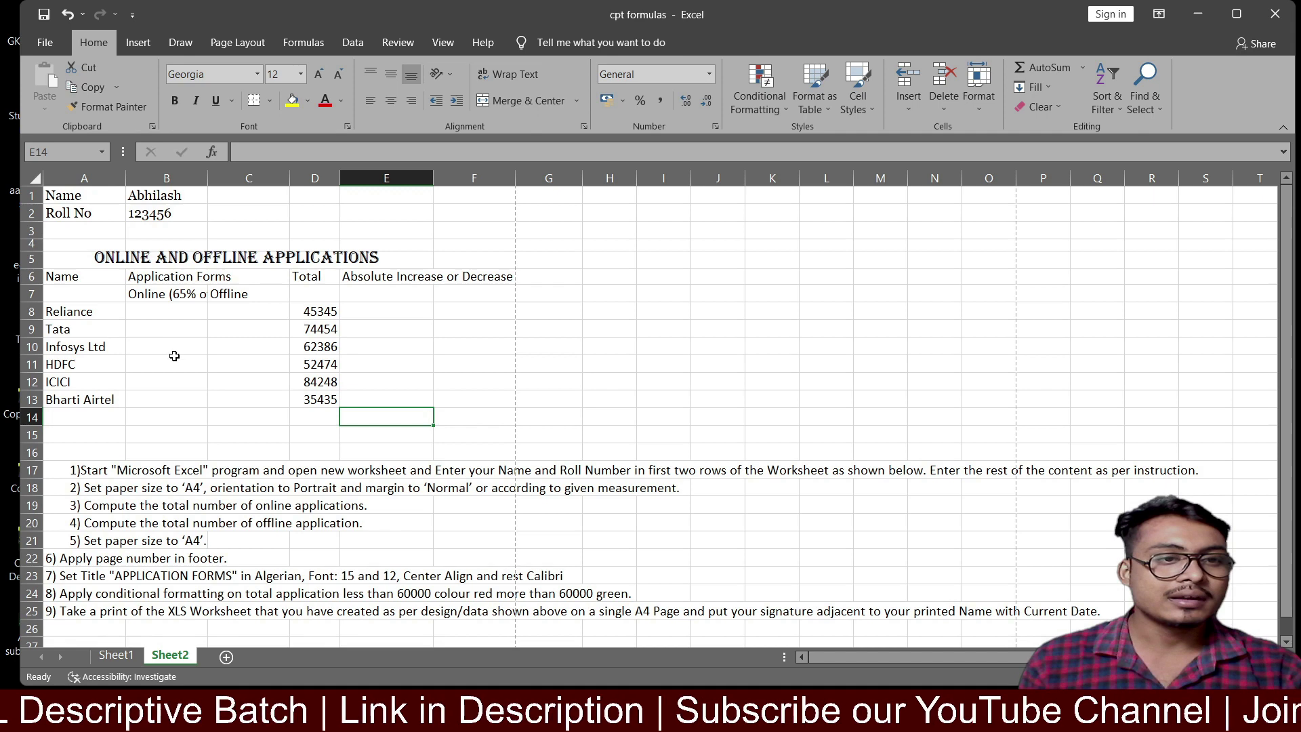
click(116, 655)
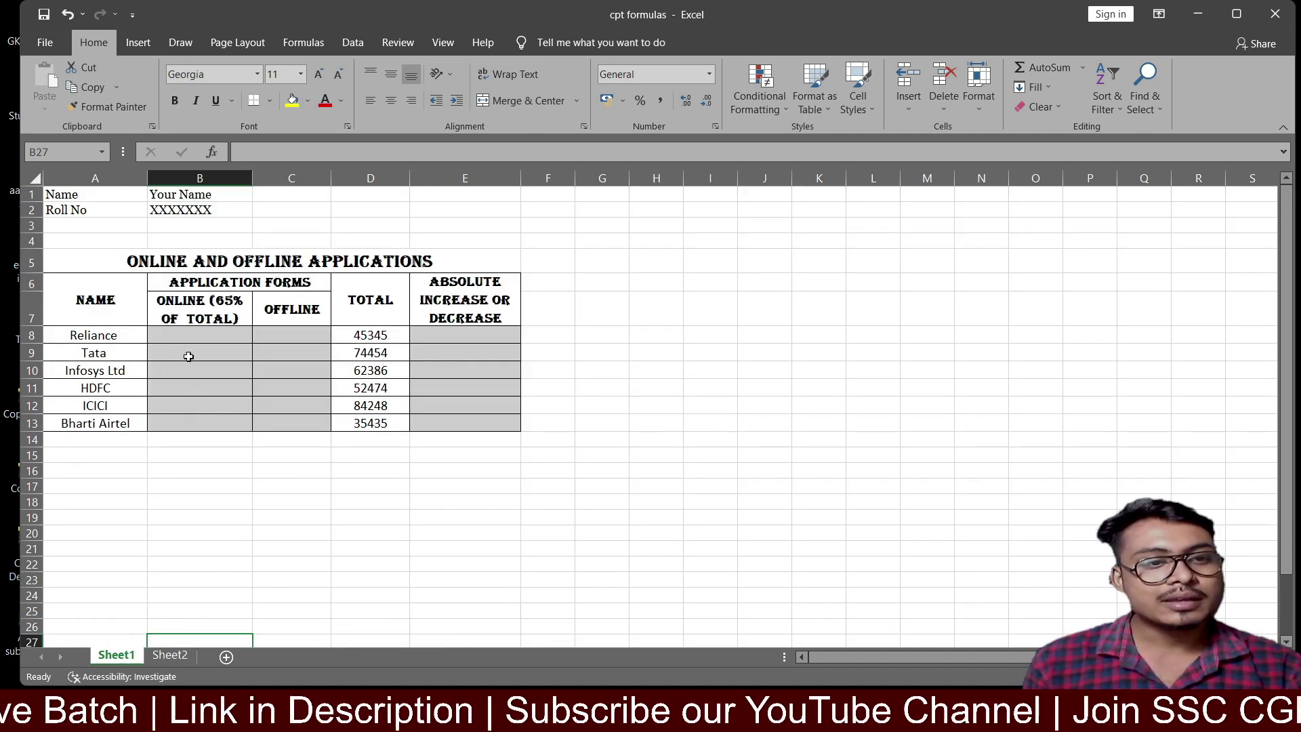
click(169, 656)
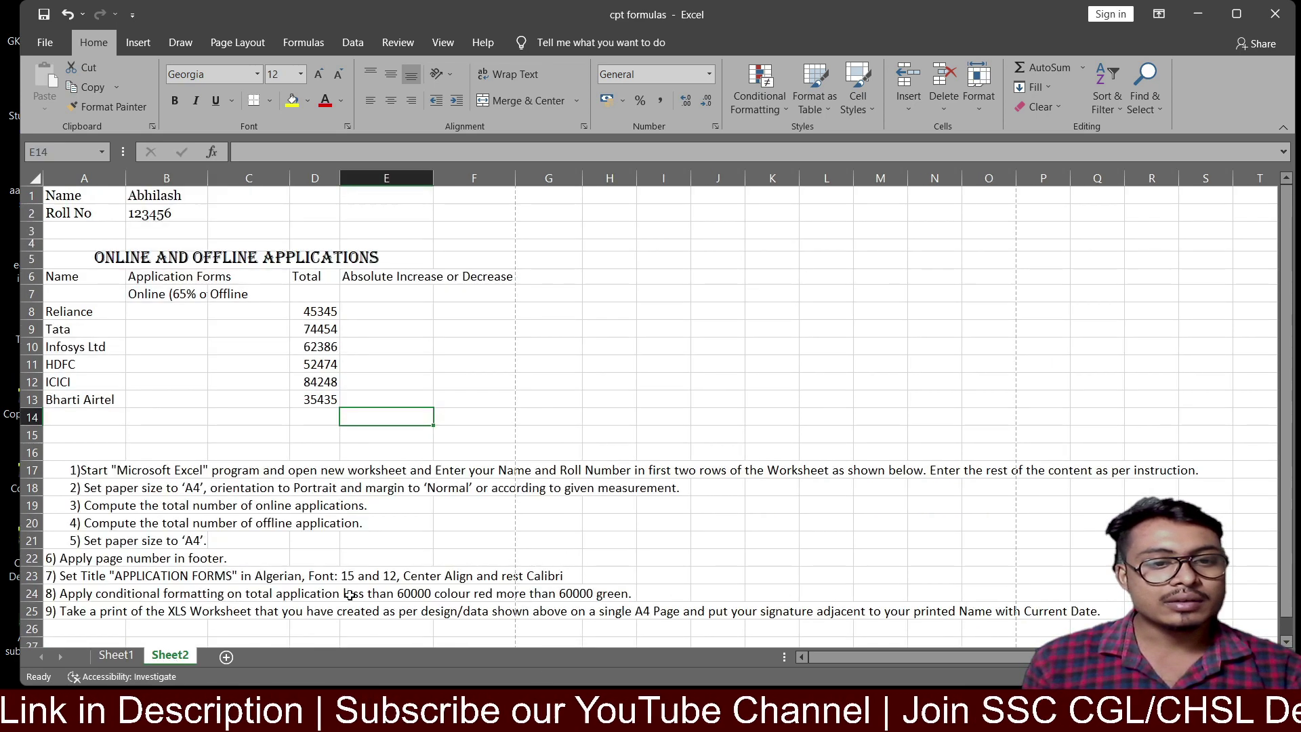
click(116, 656)
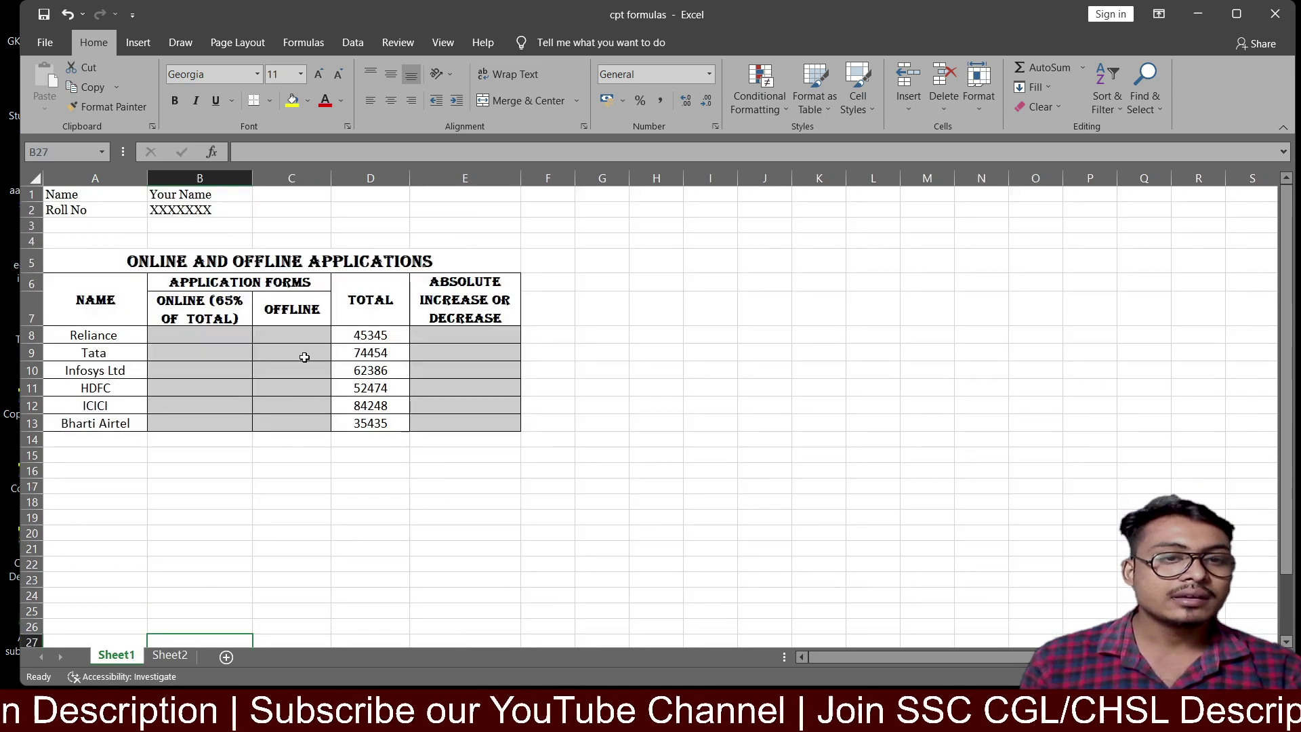
click(169, 656)
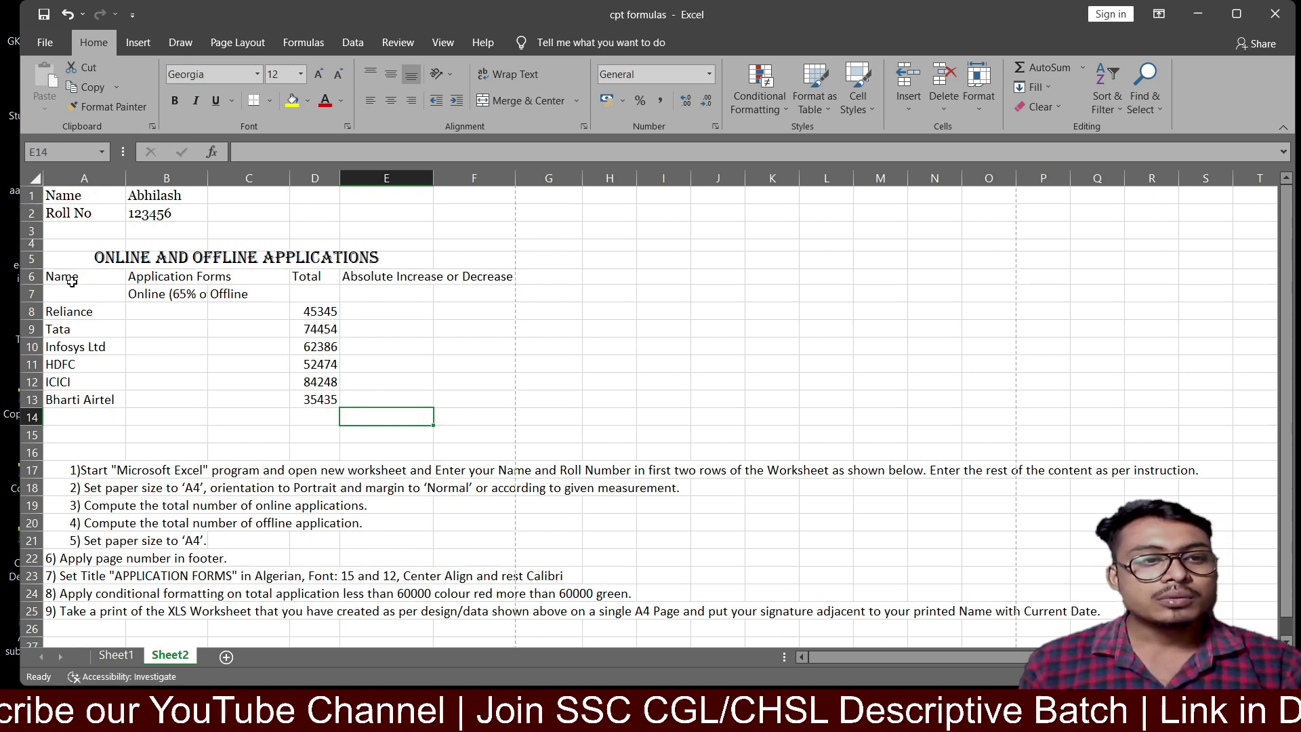
drag(71, 278, 426, 298)
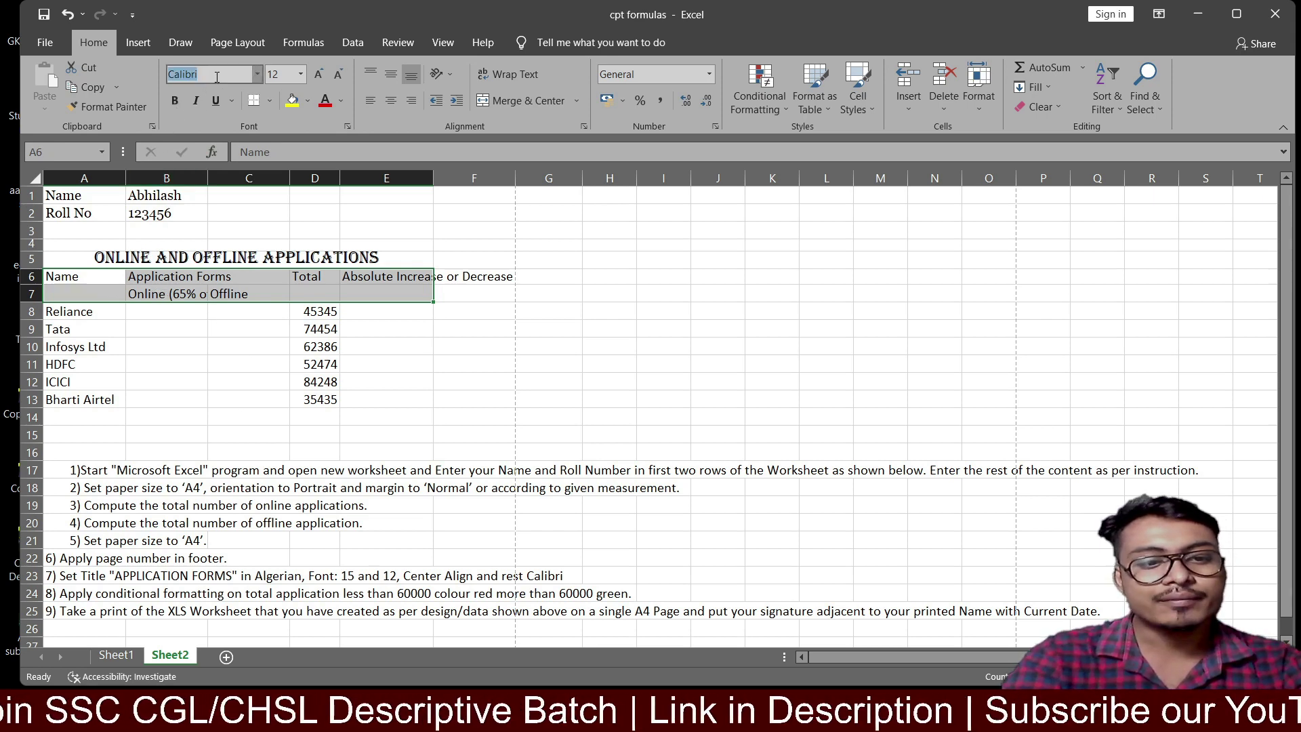
text(Algerian)
Step: Apply the Algerian font to header rows A6:E7, then view Sheet1's reference table
key(Return)
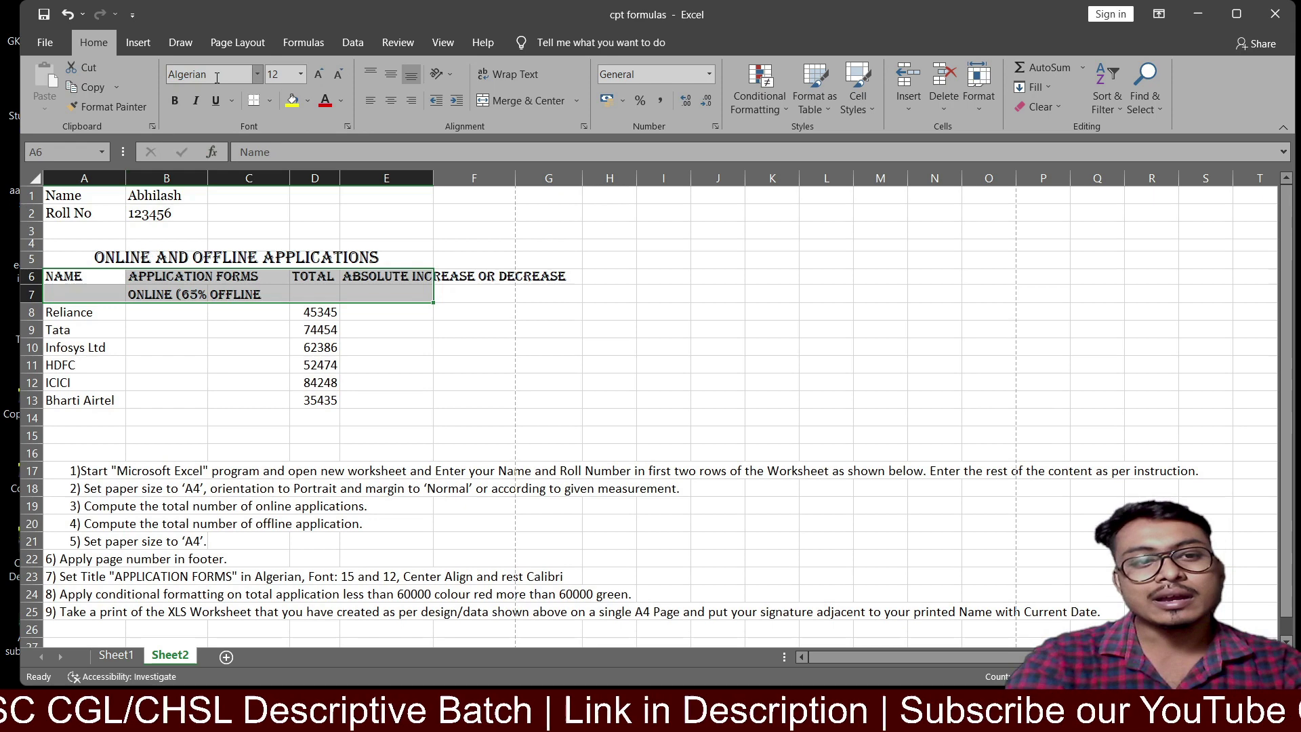
click(245, 417)
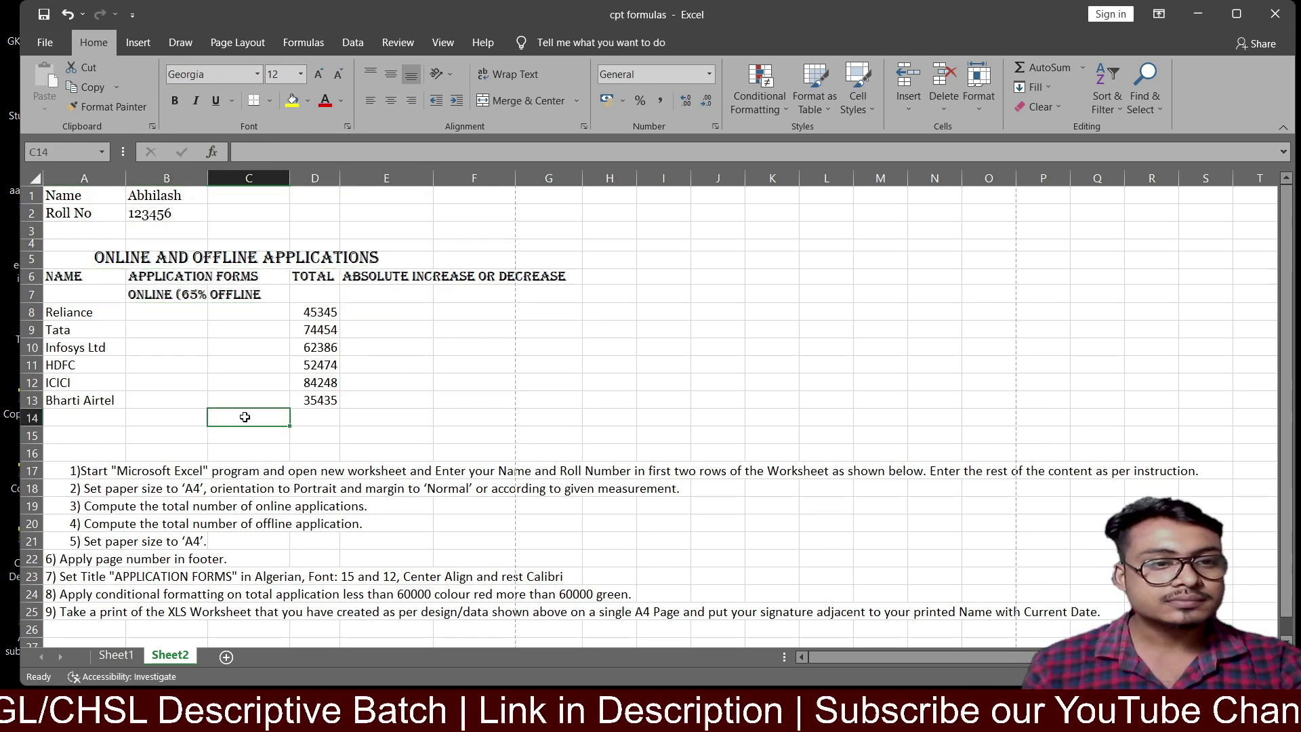
click(109, 656)
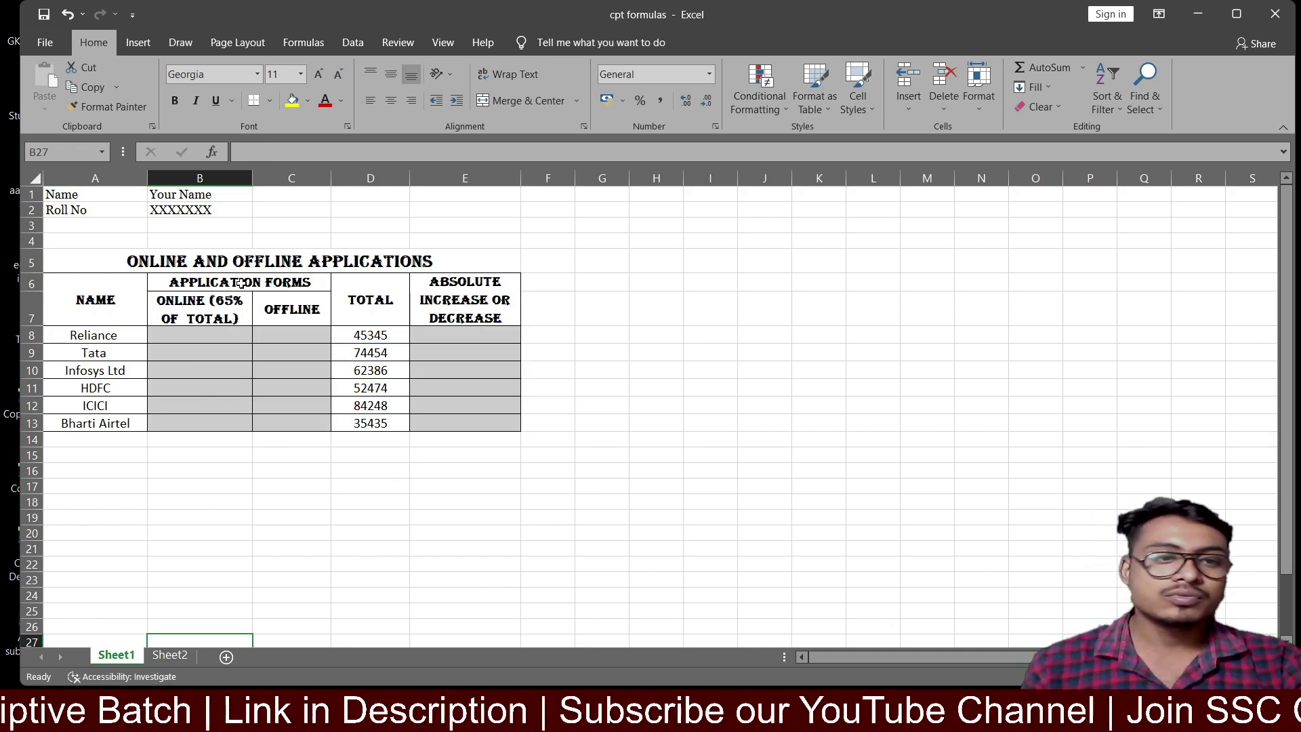
Step: Merge and centre the Application Forms heading across B6:C6 on Sheet2
click(173, 655)
click(161, 279)
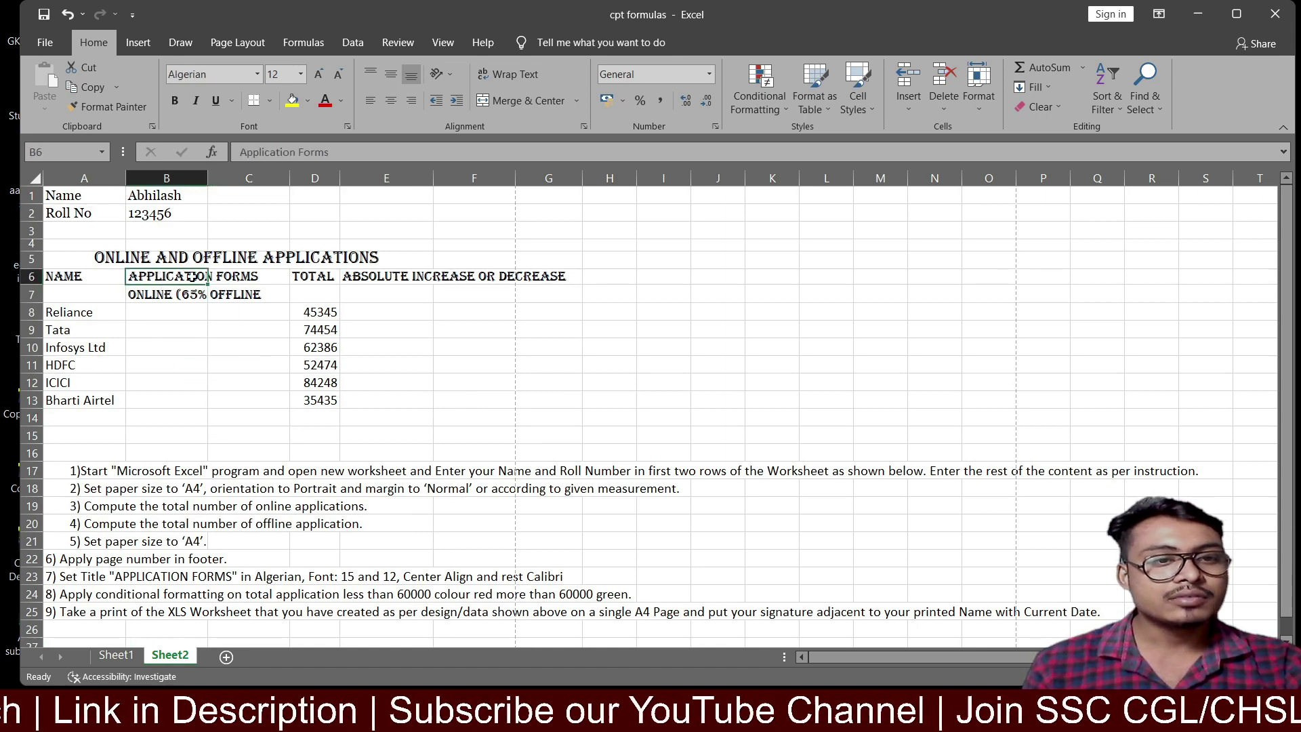
drag(187, 275, 229, 275)
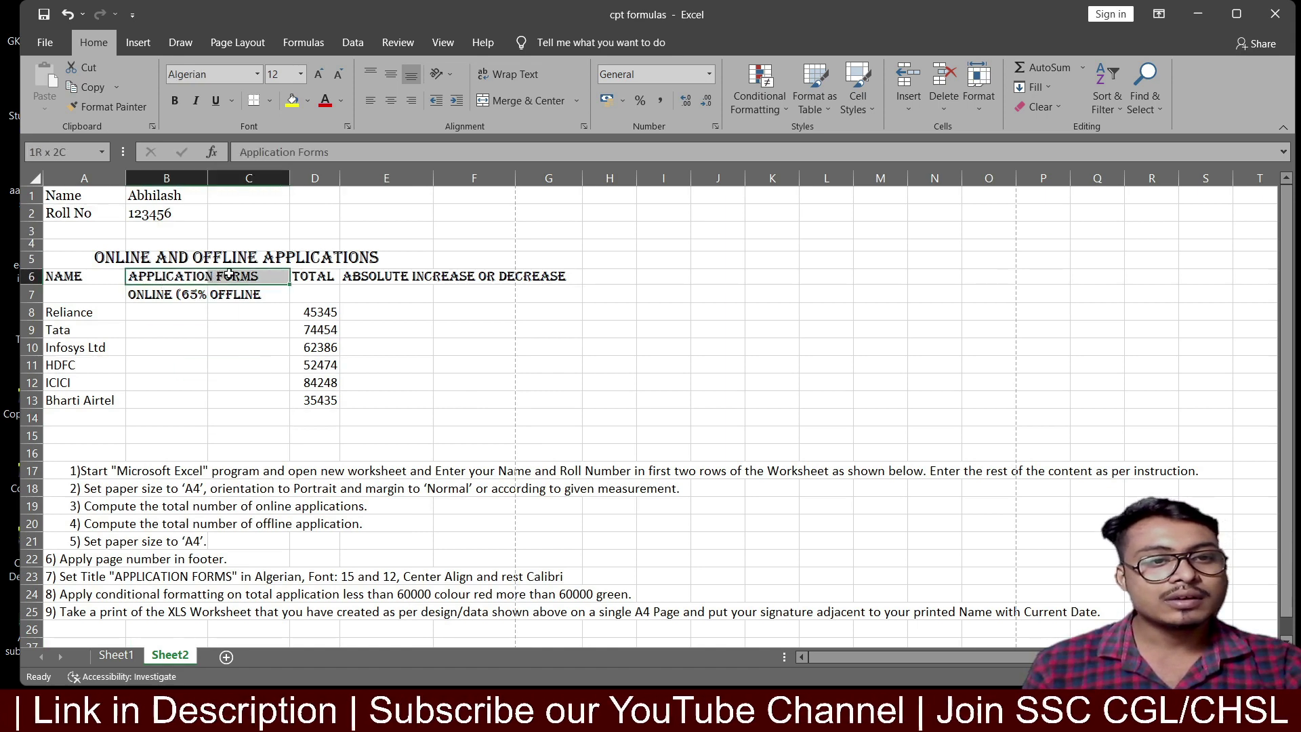
click(502, 100)
click(315, 400)
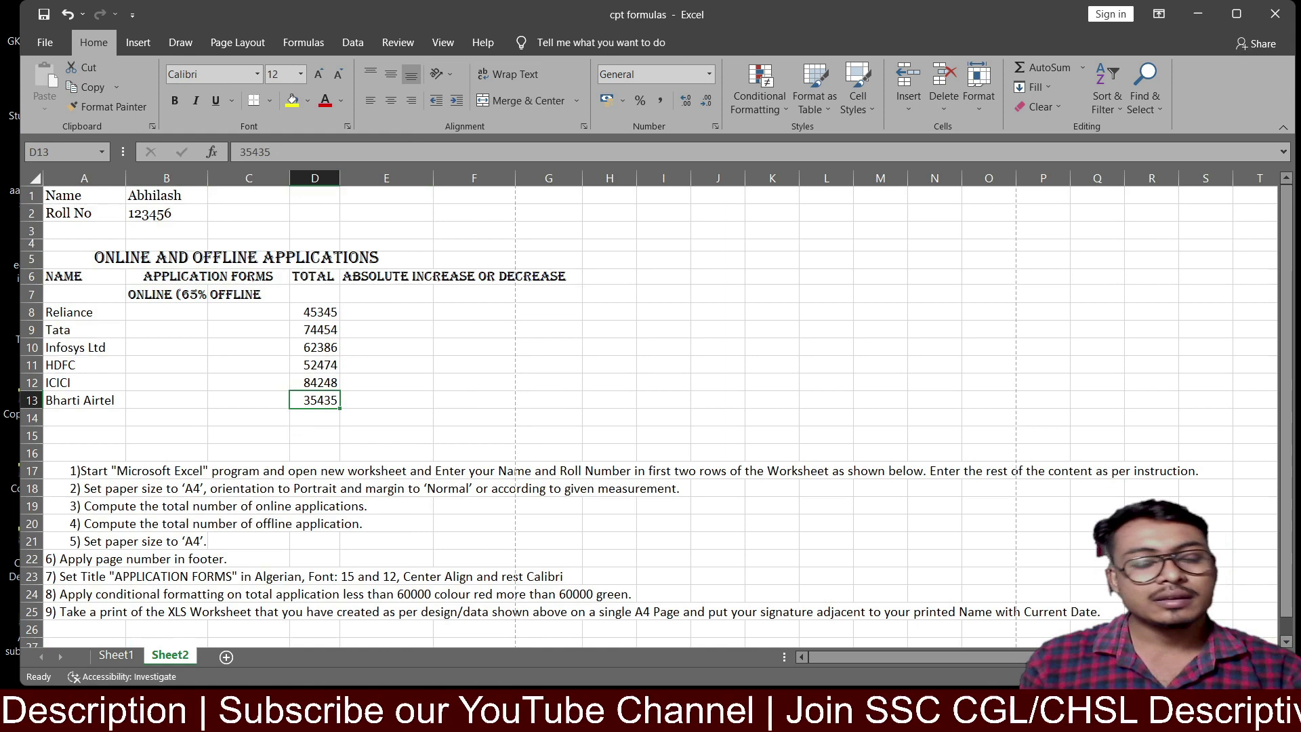
Step: Check Sheet1's reference table, then select Sheet2's Online (65% of Total) heading
key(ctrl+Page_Up)
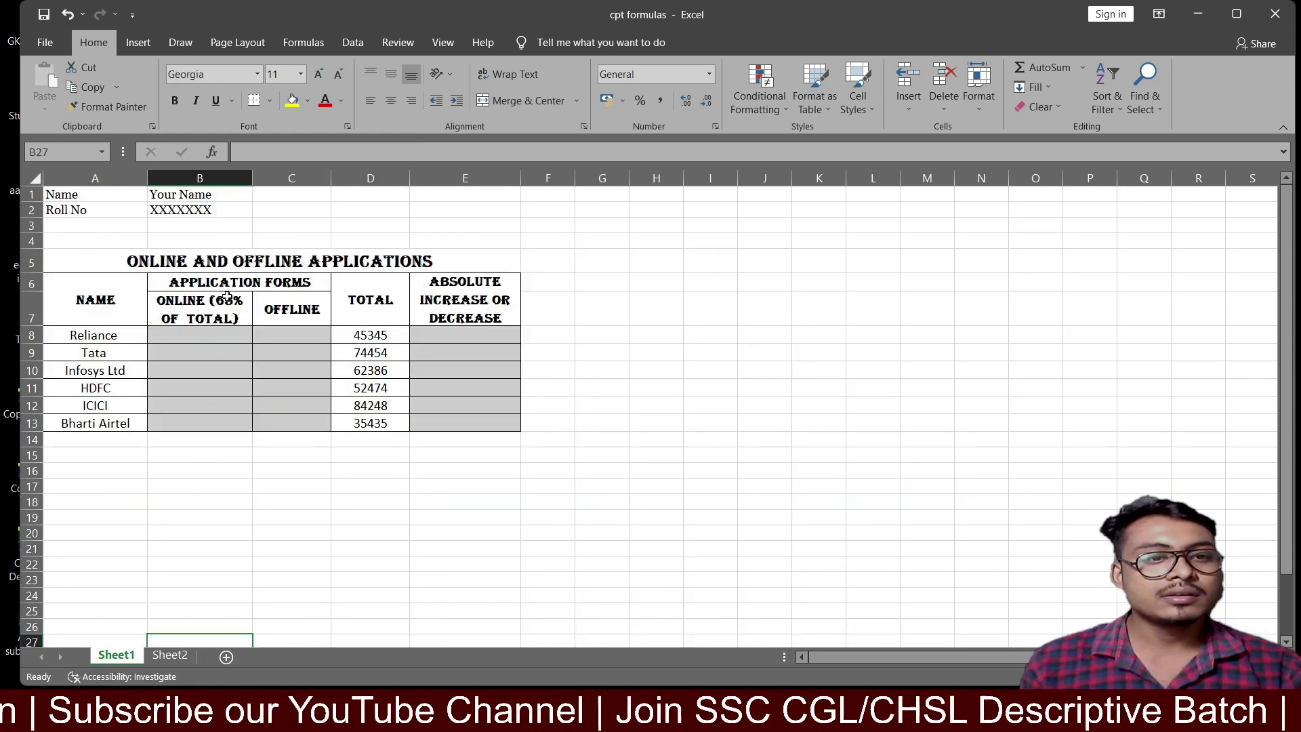
click(170, 654)
click(161, 298)
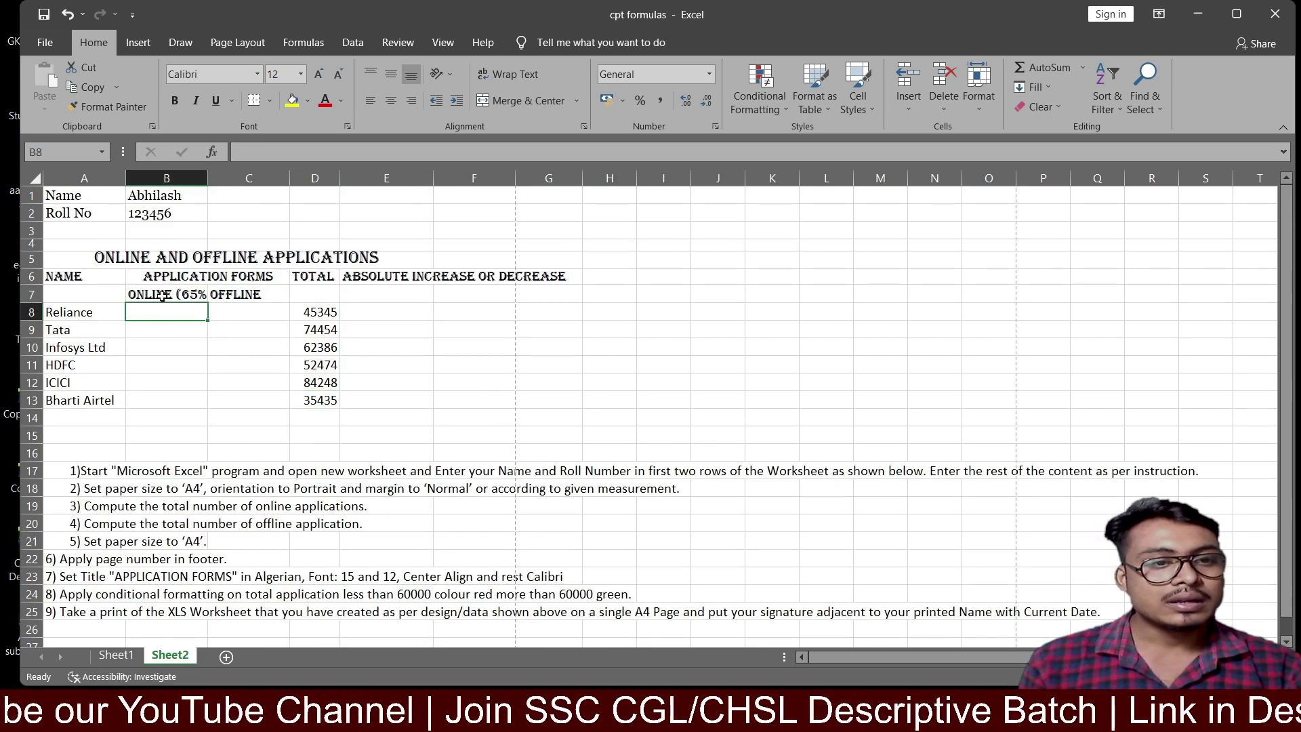
Step: Wrap the ONLINE (65% OF TOTAL) heading in B7 and make row 7 taller to fit it
click(529, 77)
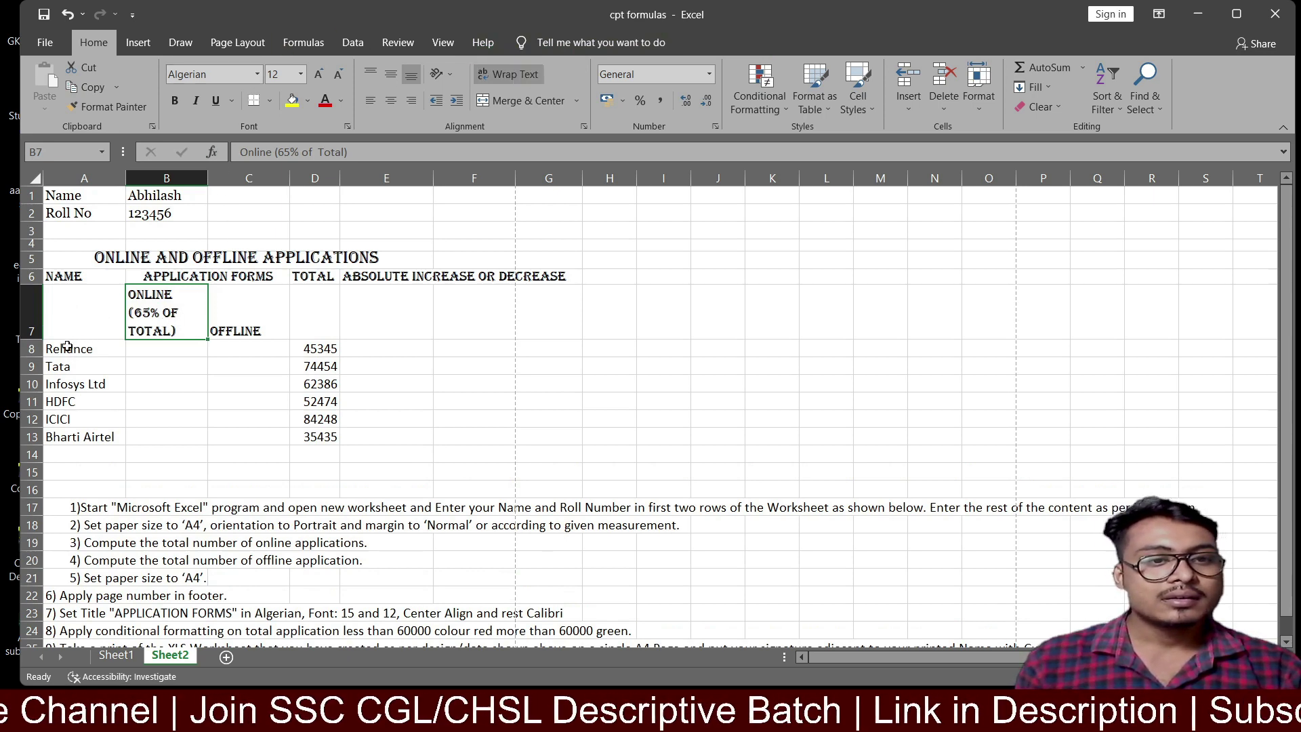
drag(31, 339, 49, 323)
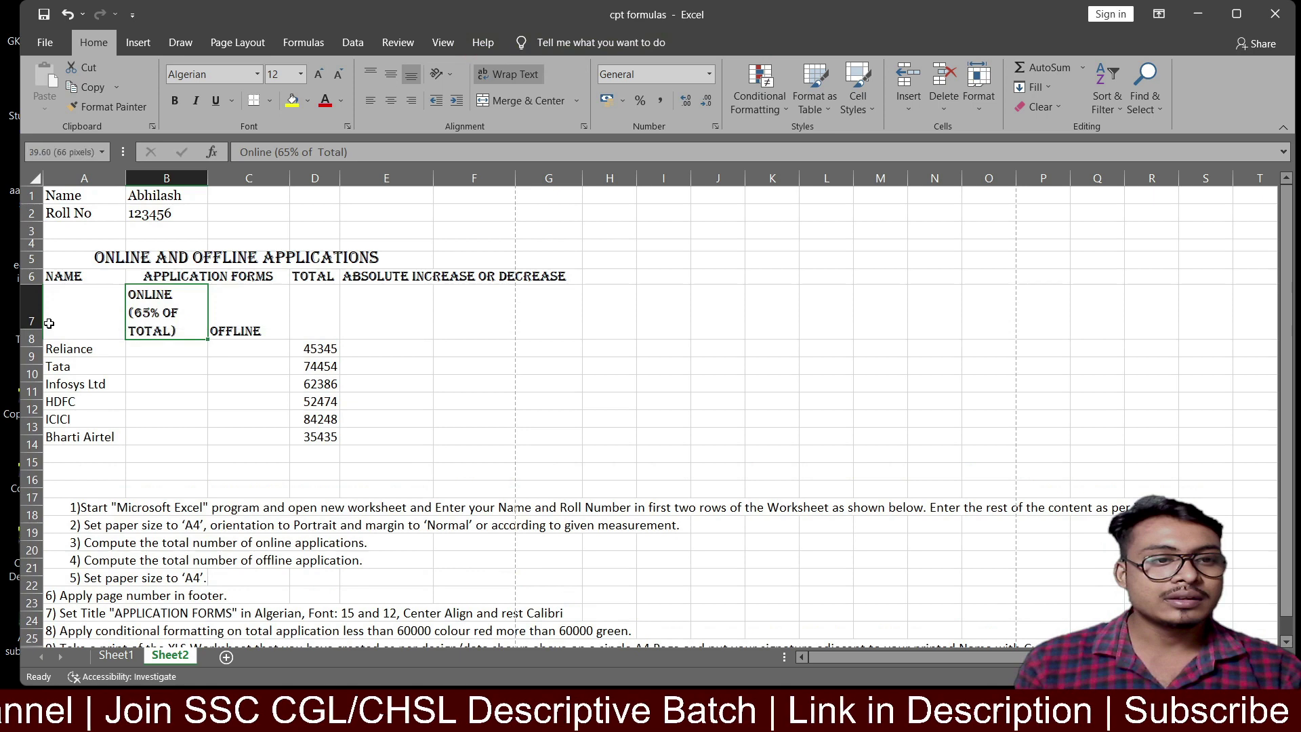
drag(49, 323, 34, 337)
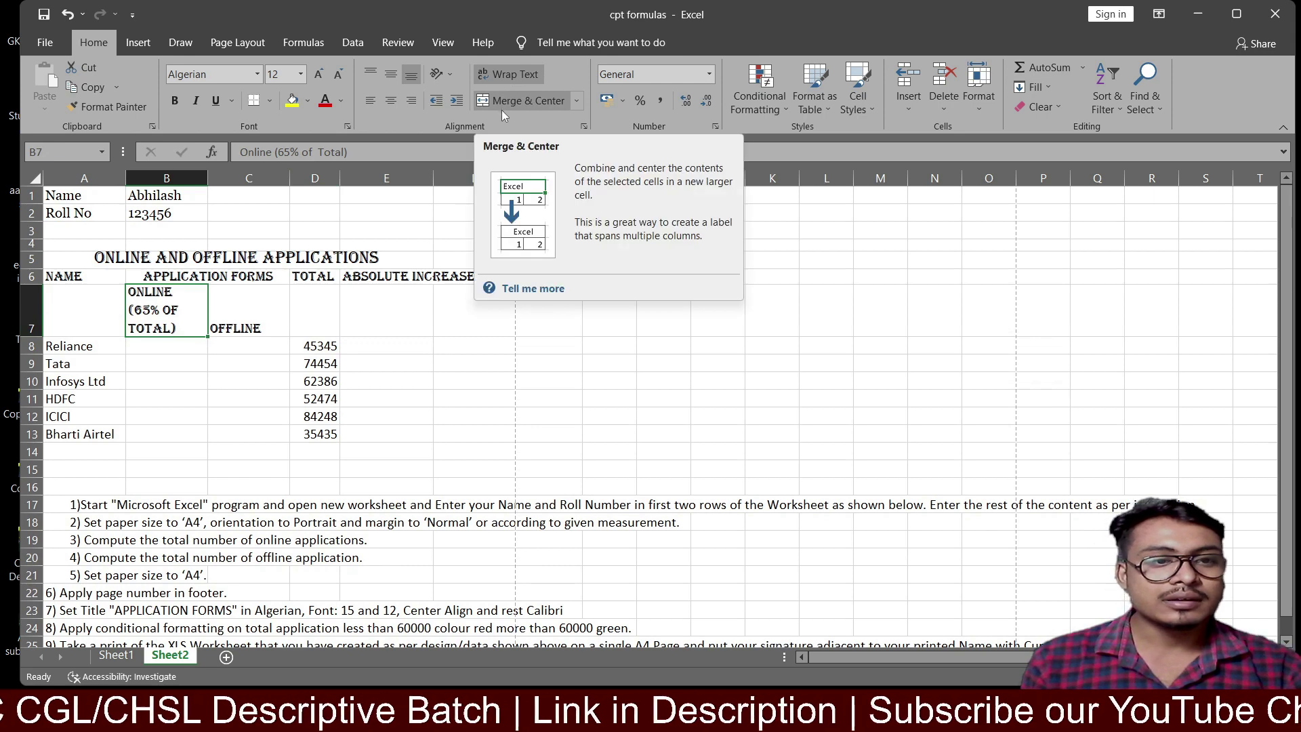
Step: Centre the B7 and C7 headings horizontally and vertically, check against Sheet1, then reselect B7
click(391, 100)
click(393, 76)
key(Right)
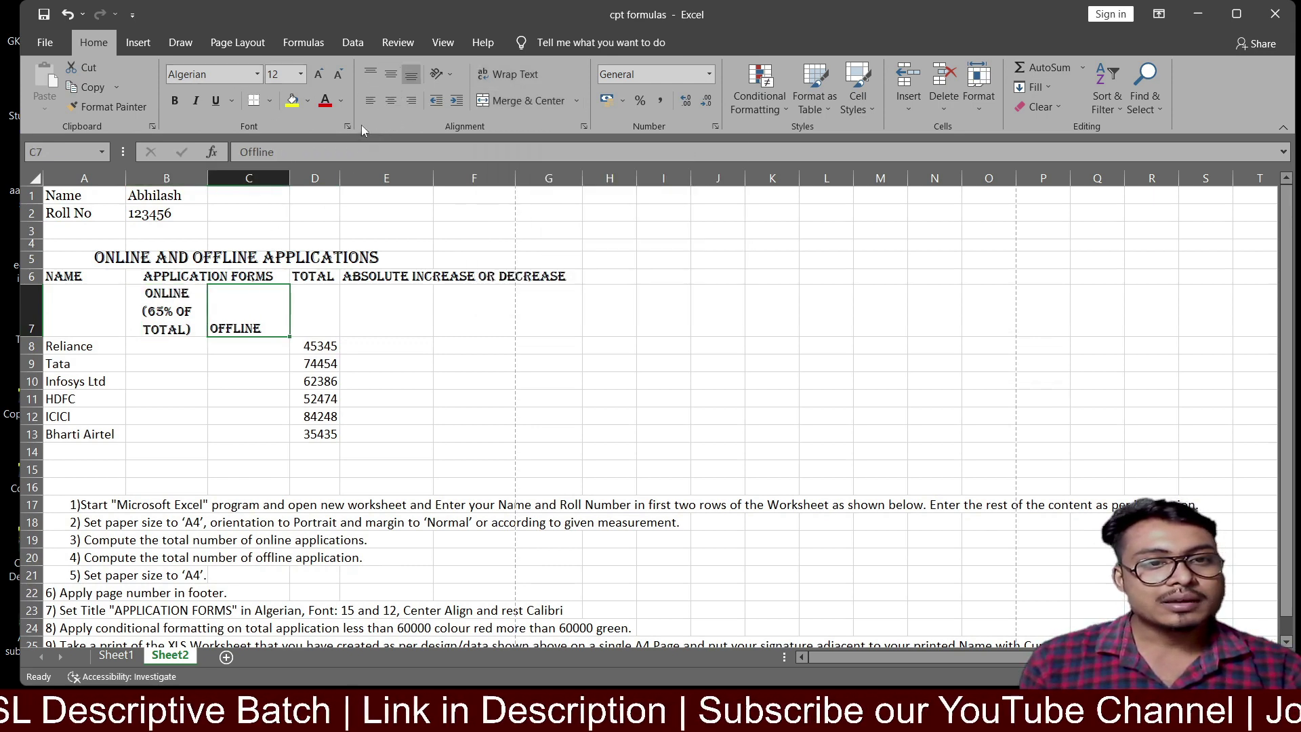
click(389, 75)
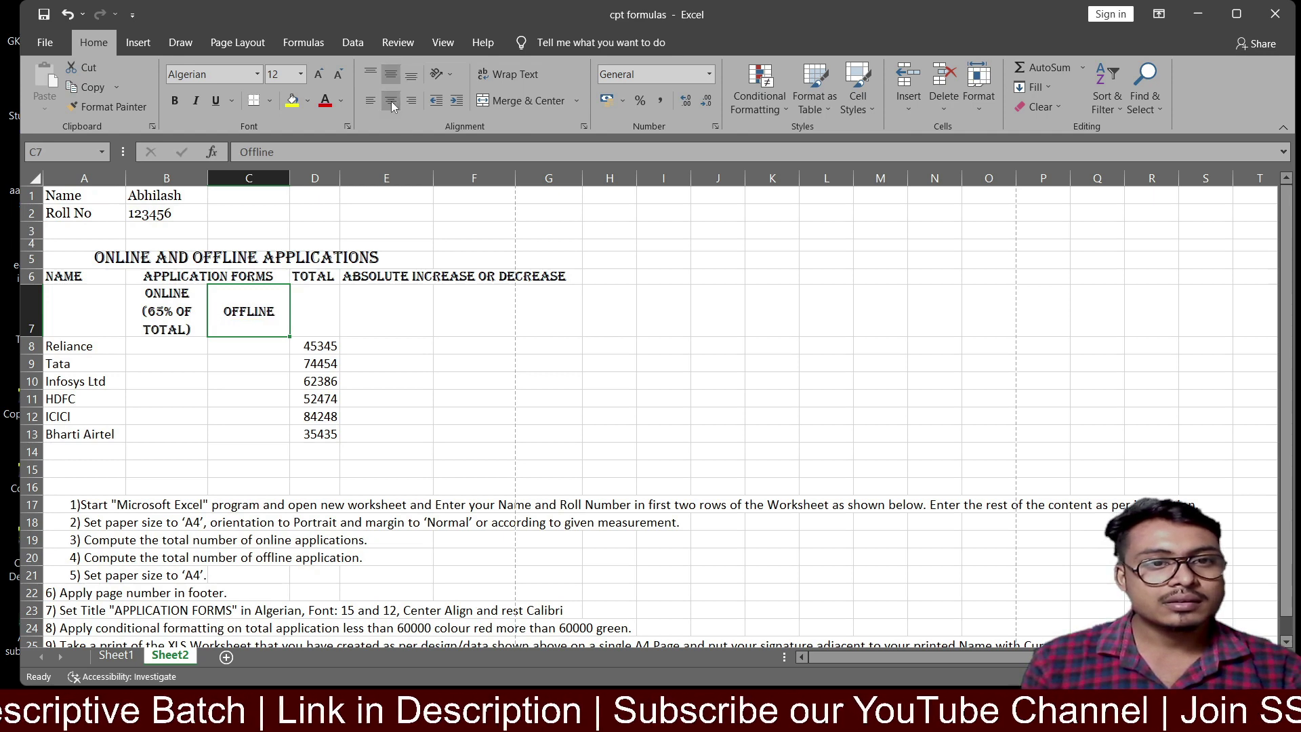
click(126, 654)
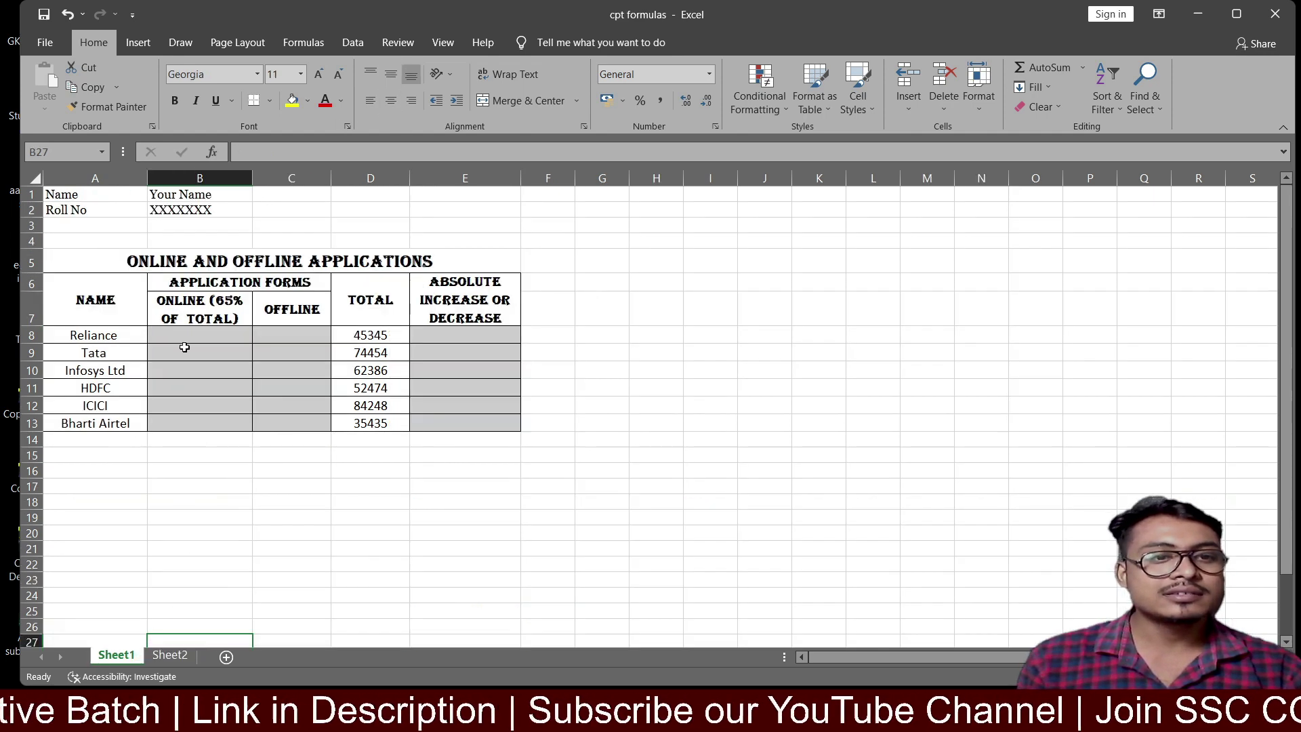
click(170, 655)
click(183, 308)
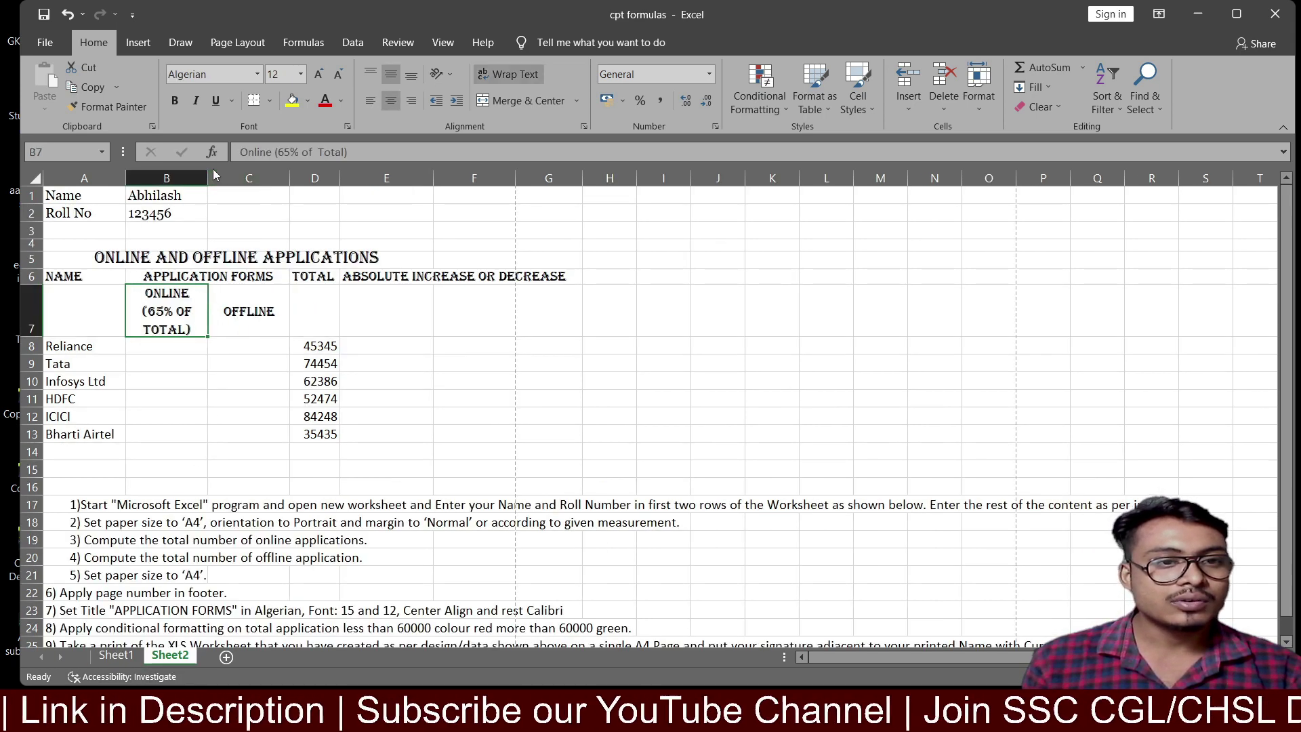
Step: Fine-tune column B's width until ONLINE (65% OF TOTAL) wraps onto two lines, then view Sheet1
drag(208, 175, 225, 175)
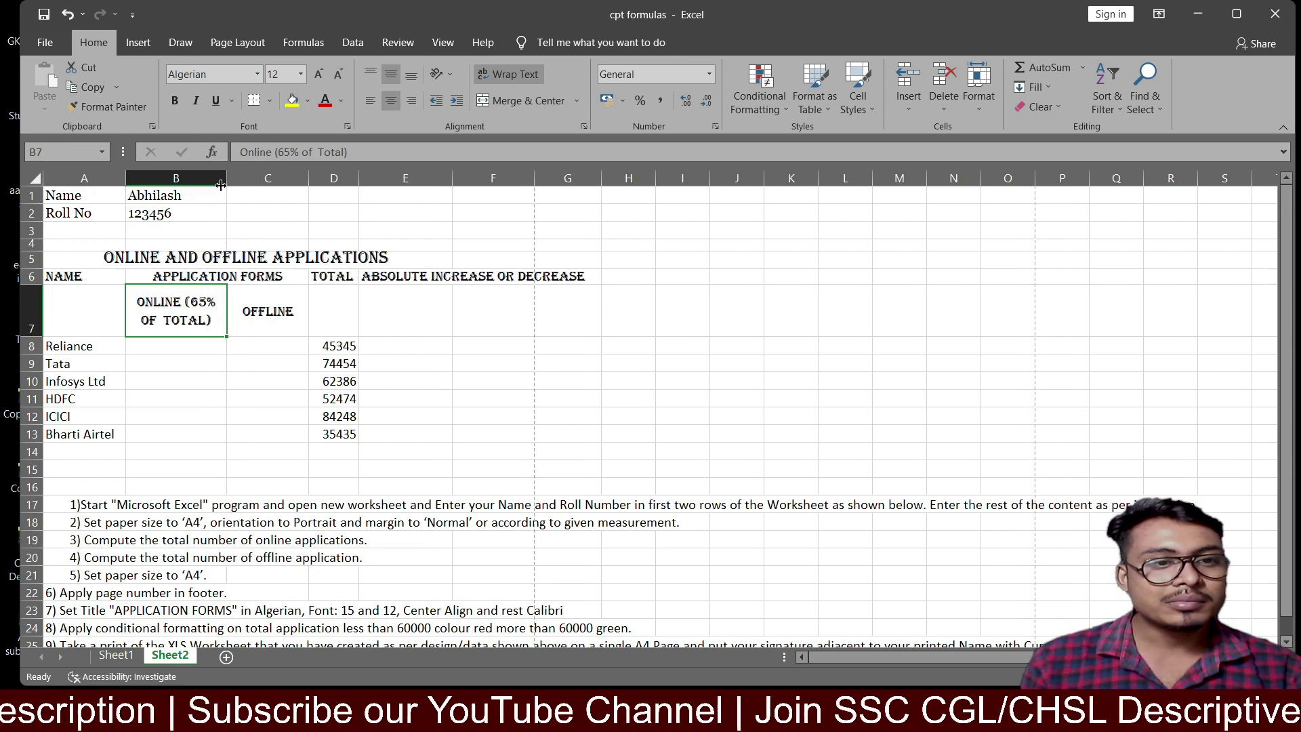
drag(221, 185, 212, 187)
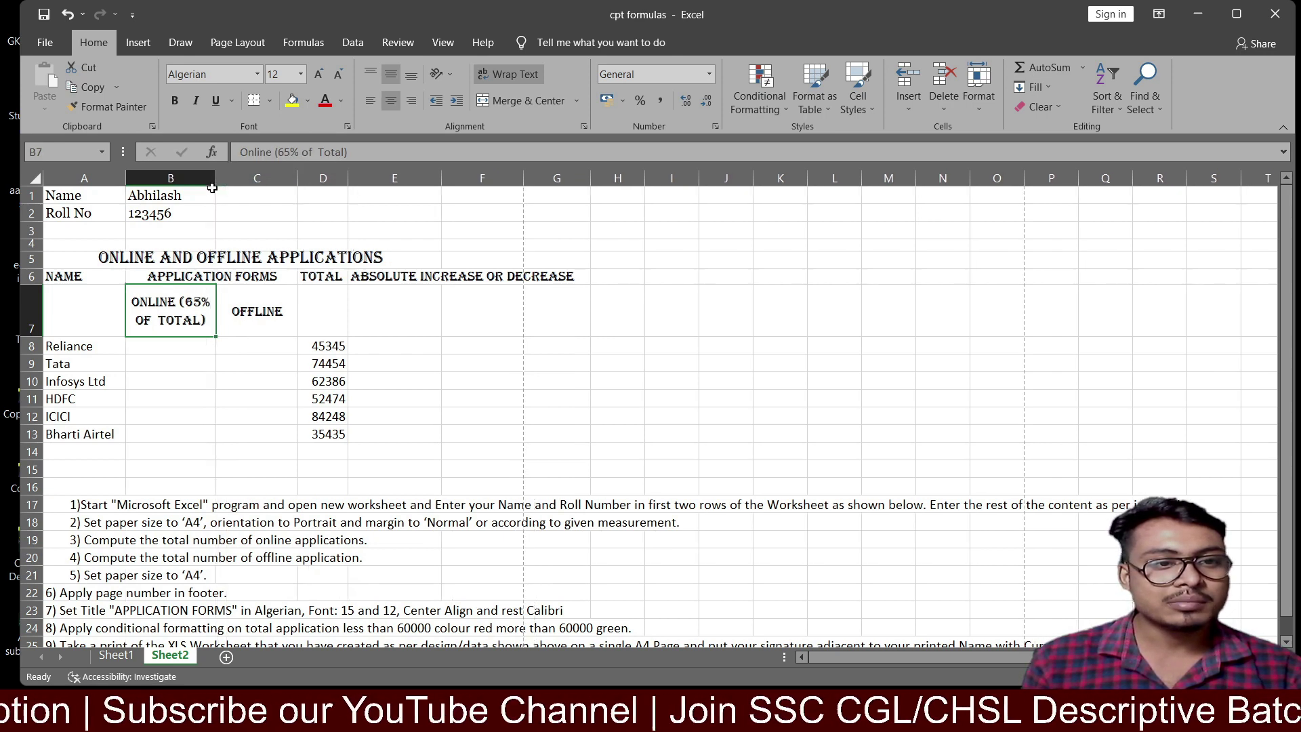
drag(214, 178, 205, 177)
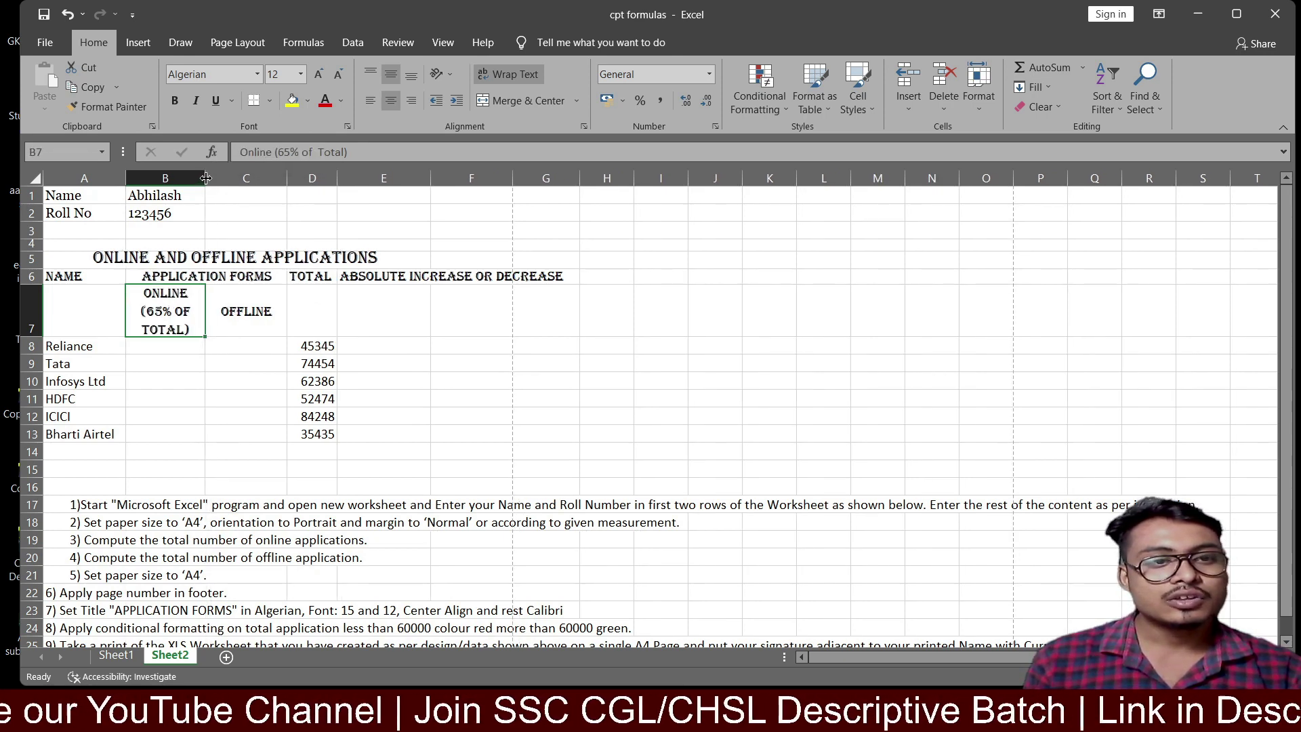
drag(205, 178, 212, 178)
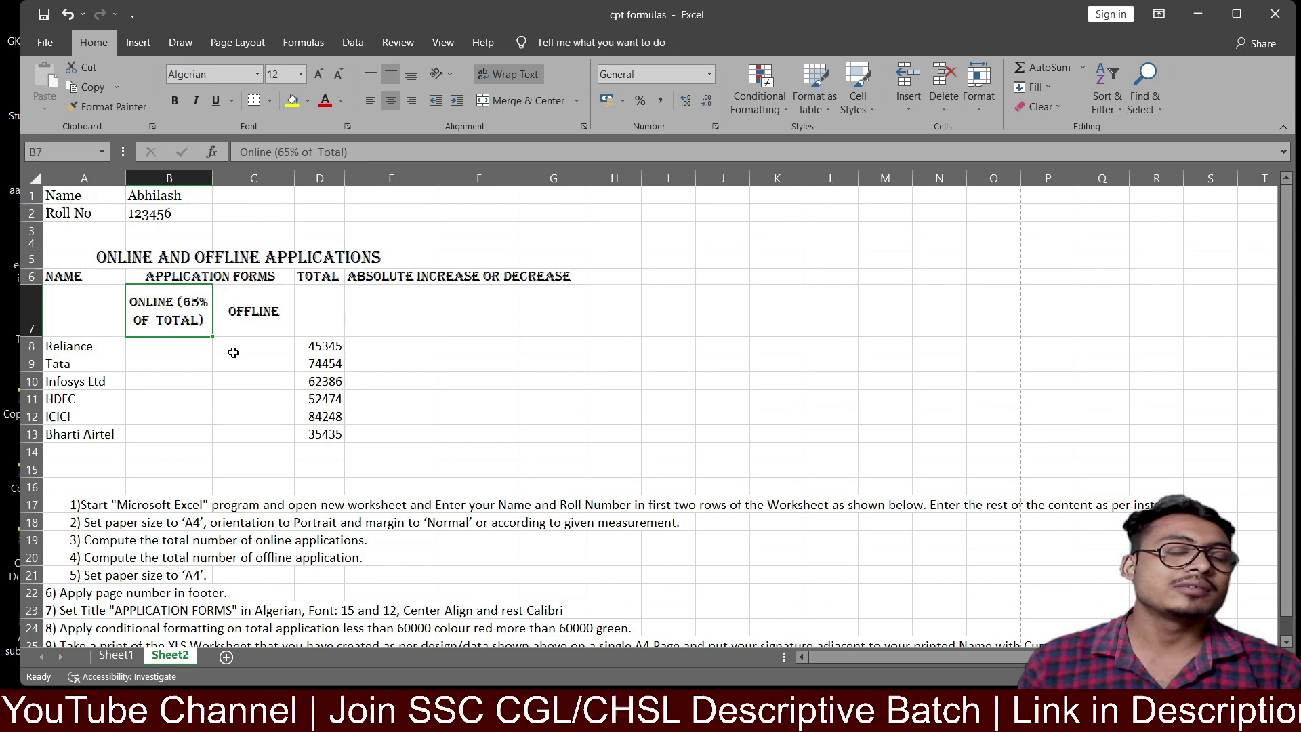
drag(209, 177, 206, 178)
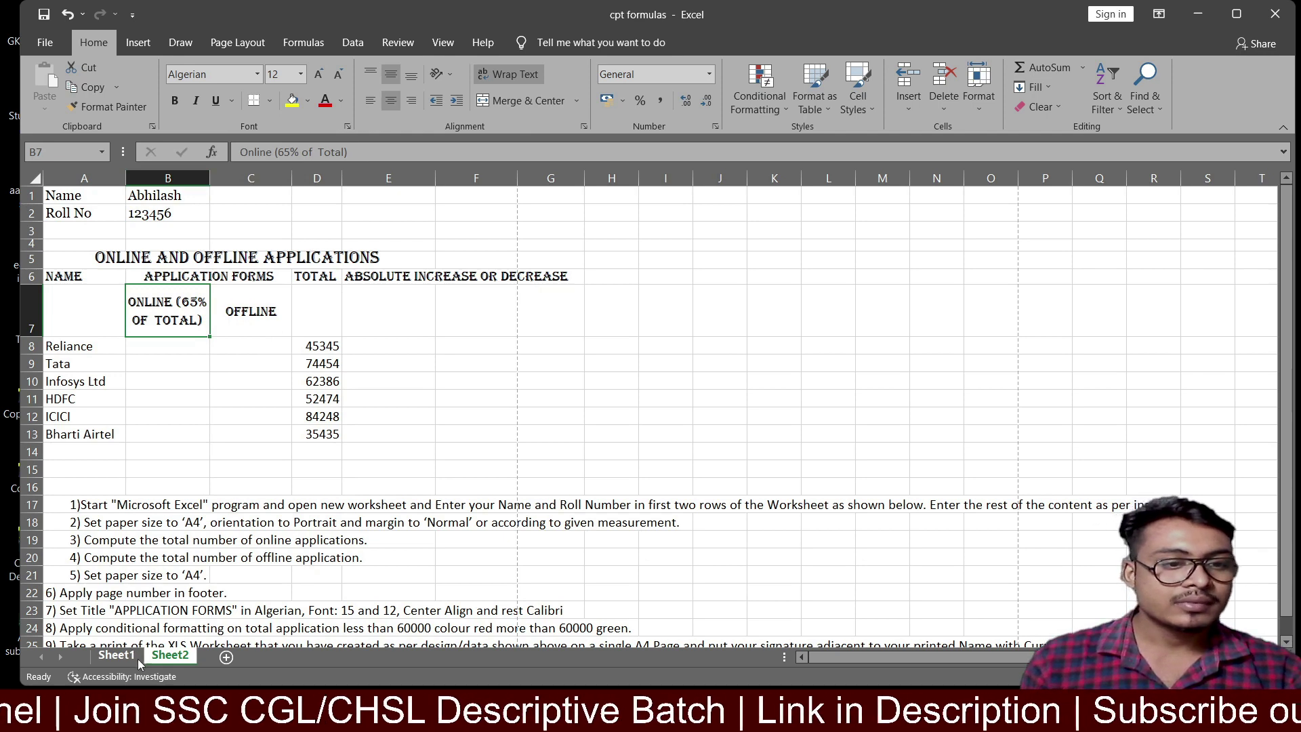
click(116, 655)
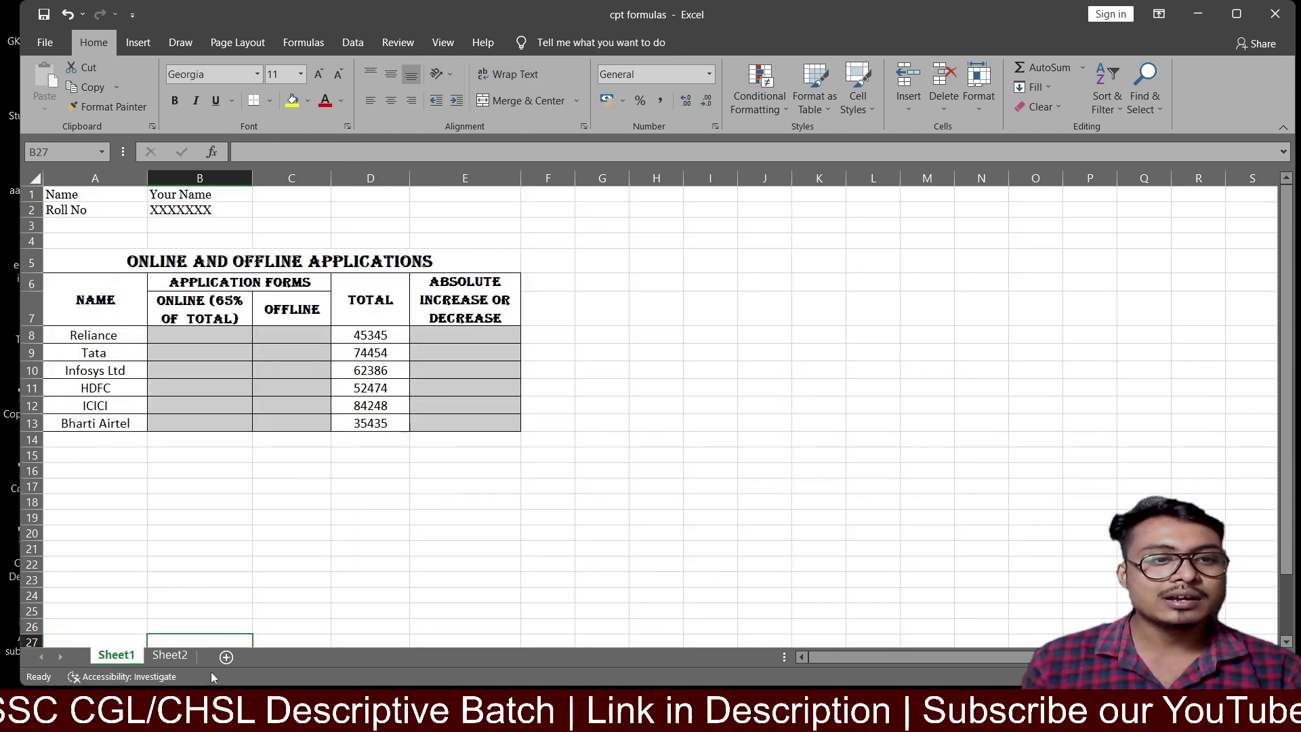
Step: Merge and centre the NAME heading across A6:A7 with middle vertical alignment
click(170, 654)
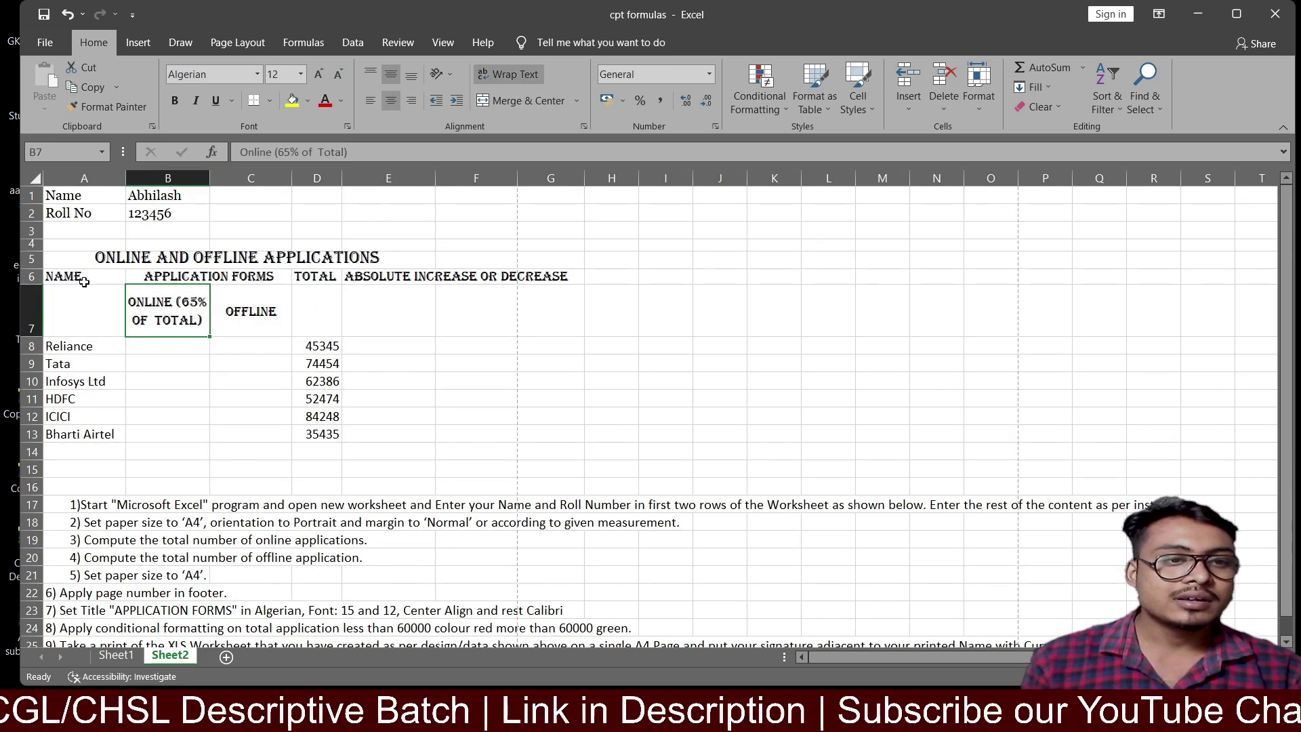
drag(68, 277, 74, 315)
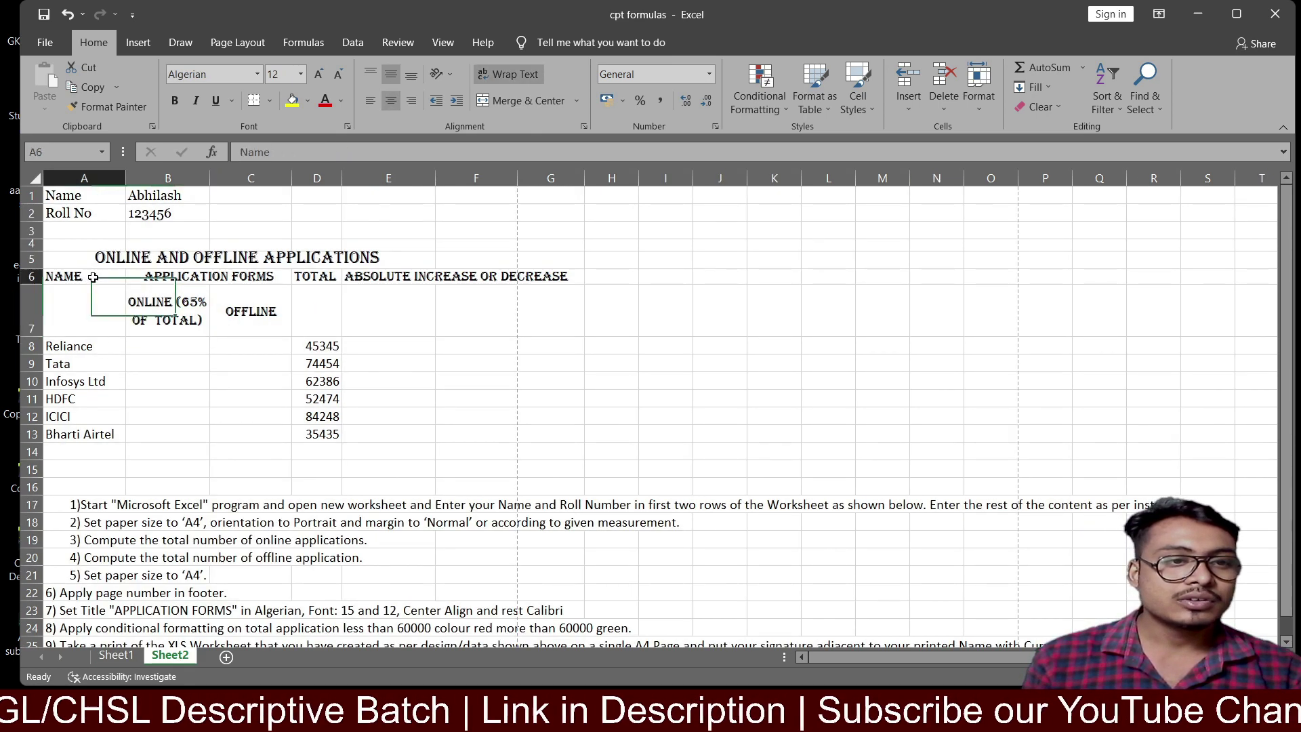
click(489, 102)
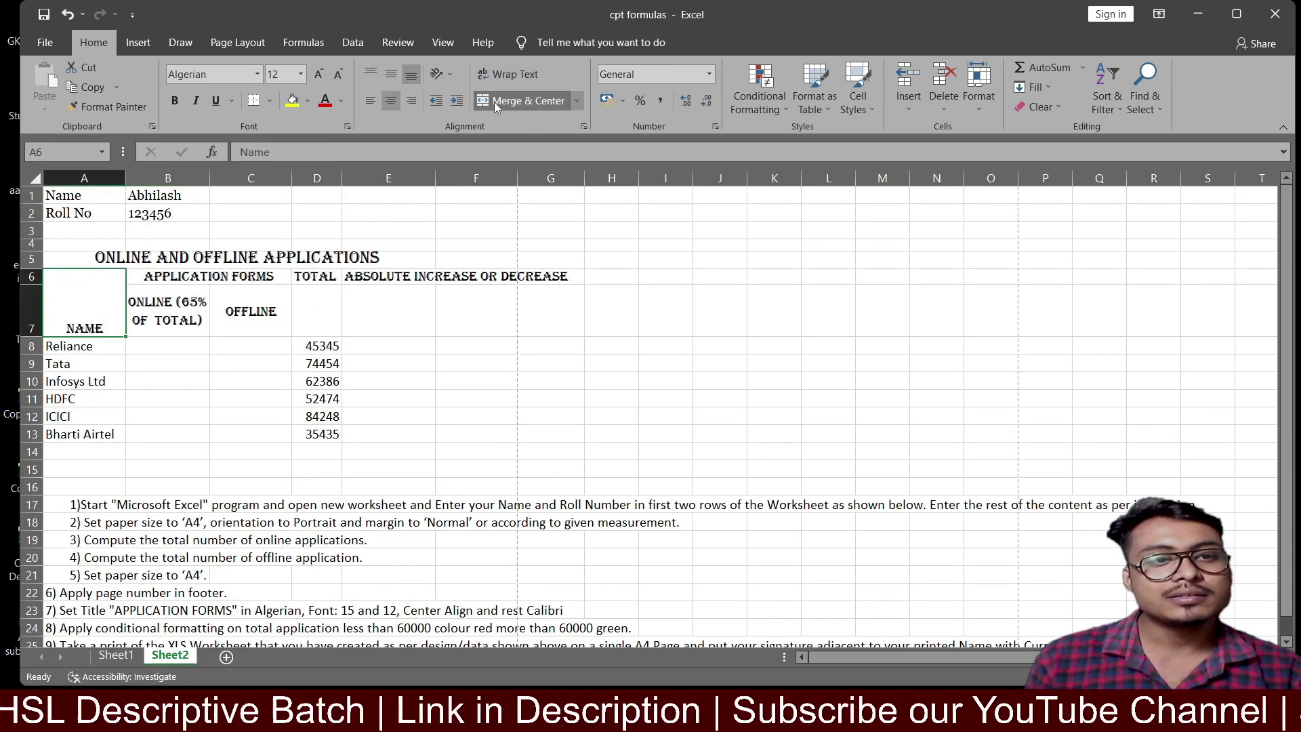
click(392, 80)
click(198, 384)
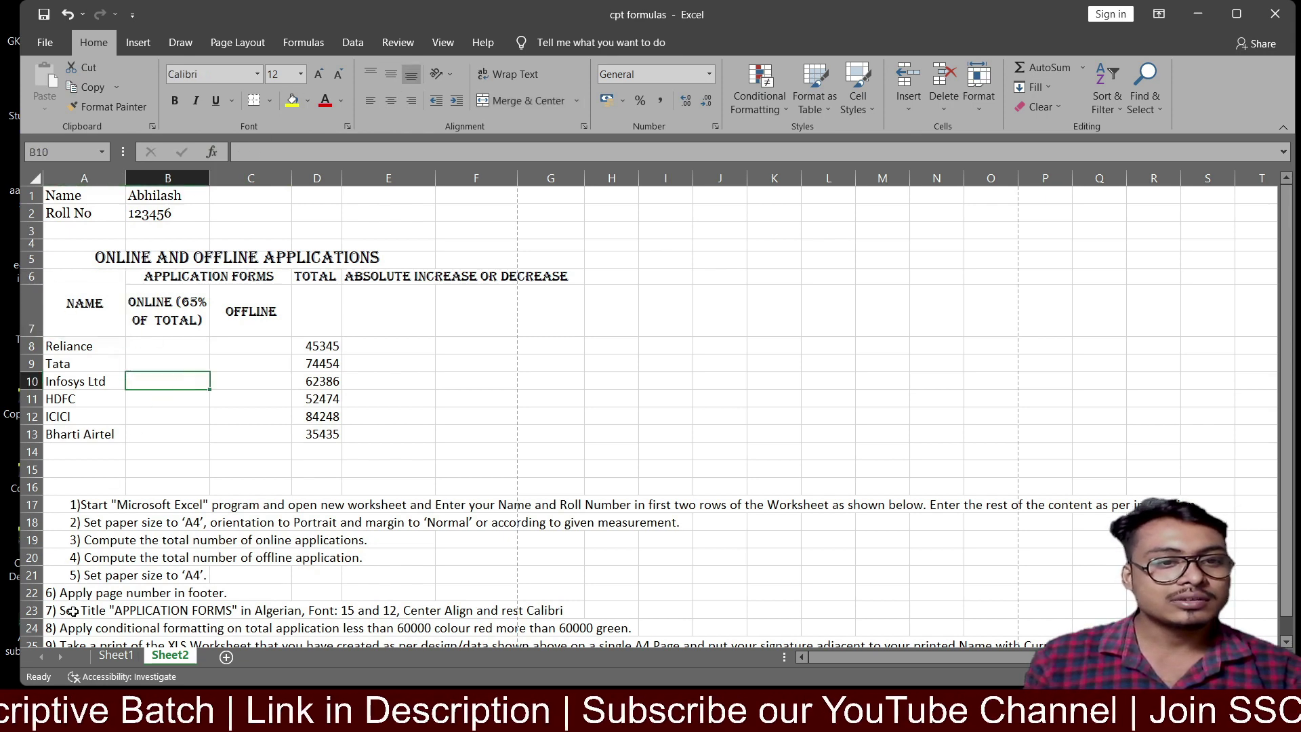
Step: Compare Sheet2's headings with the Sheet1 reference table, reselecting the ONLINE heading in between
key(ctrl+Page_Up)
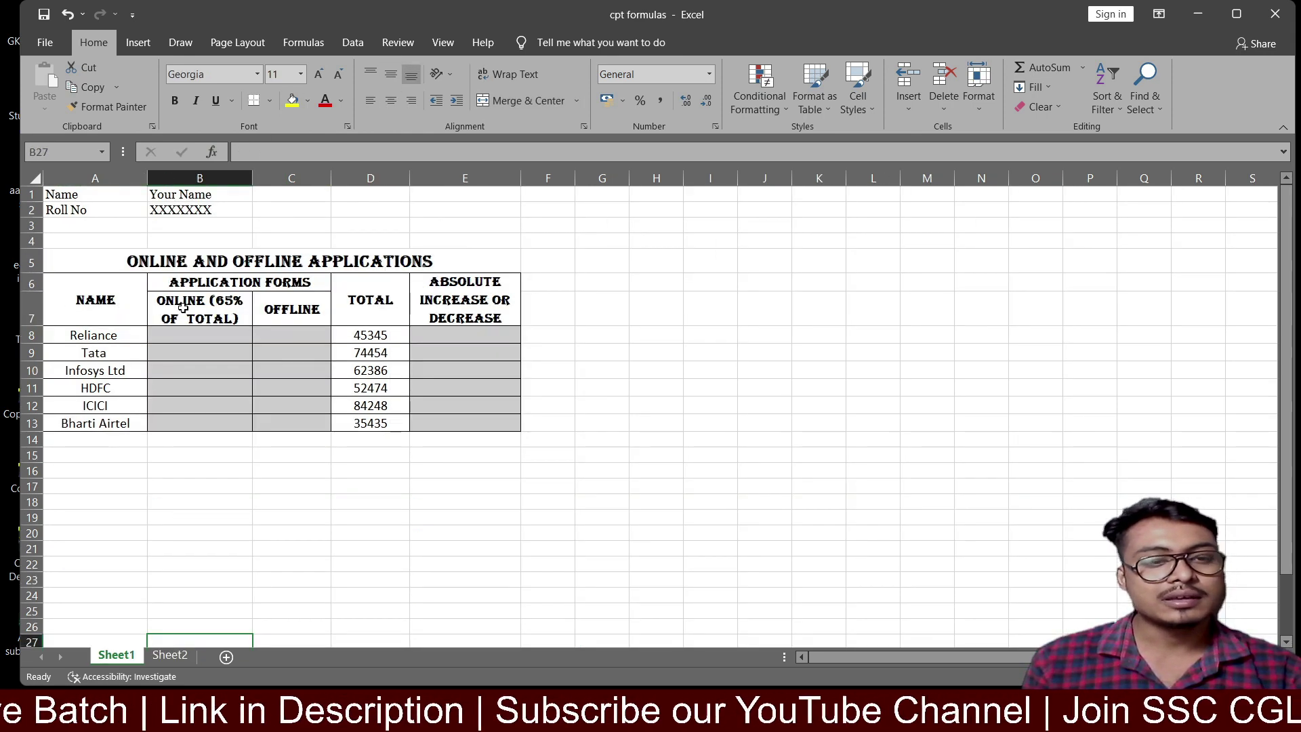
click(170, 655)
click(178, 309)
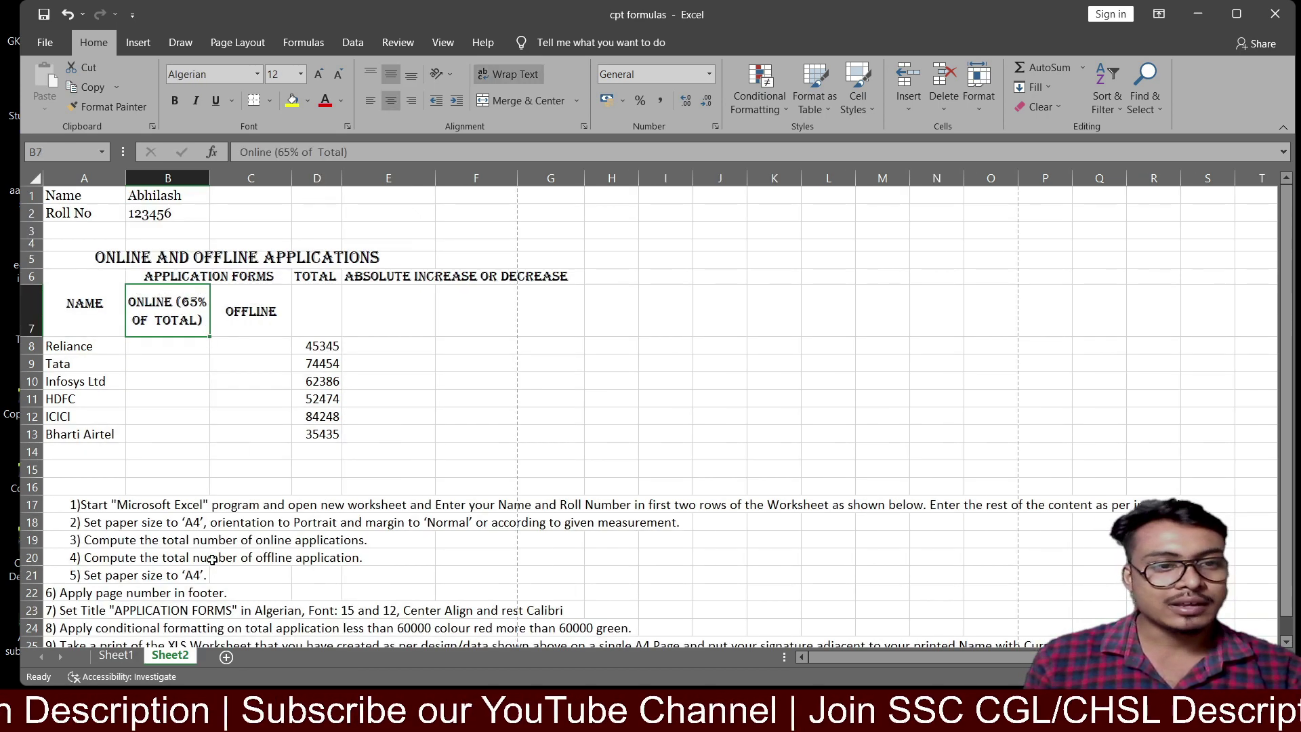
key(ctrl+Page_Up)
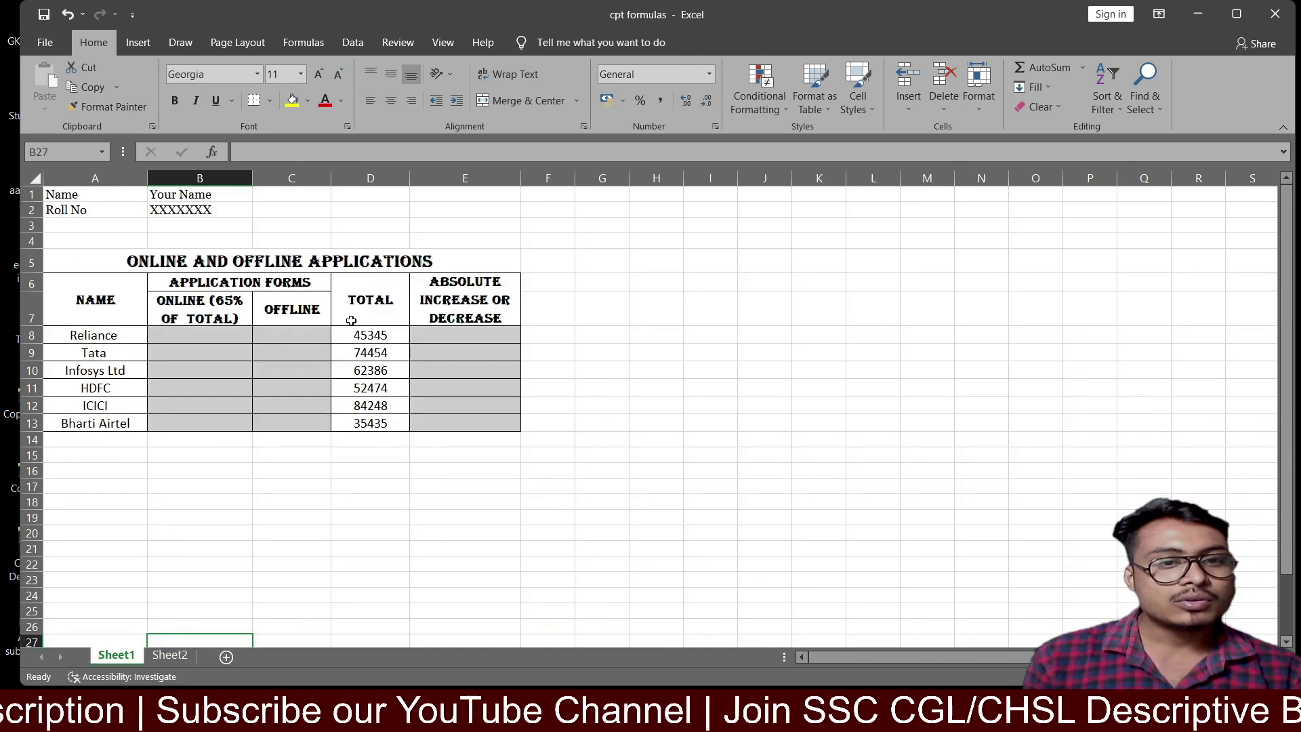
click(171, 654)
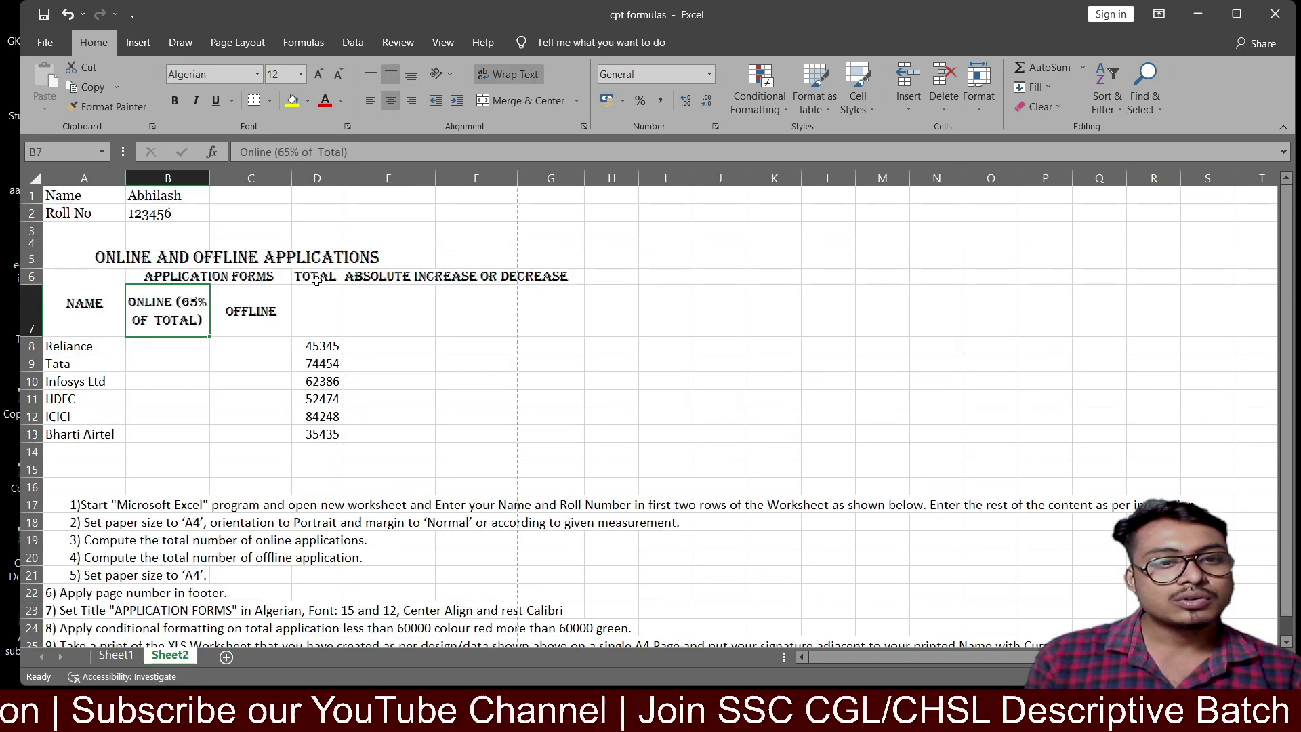
Step: Merge TOTAL across D6:D7 with middle alignment, checking it against Sheet1
drag(315, 276, 314, 303)
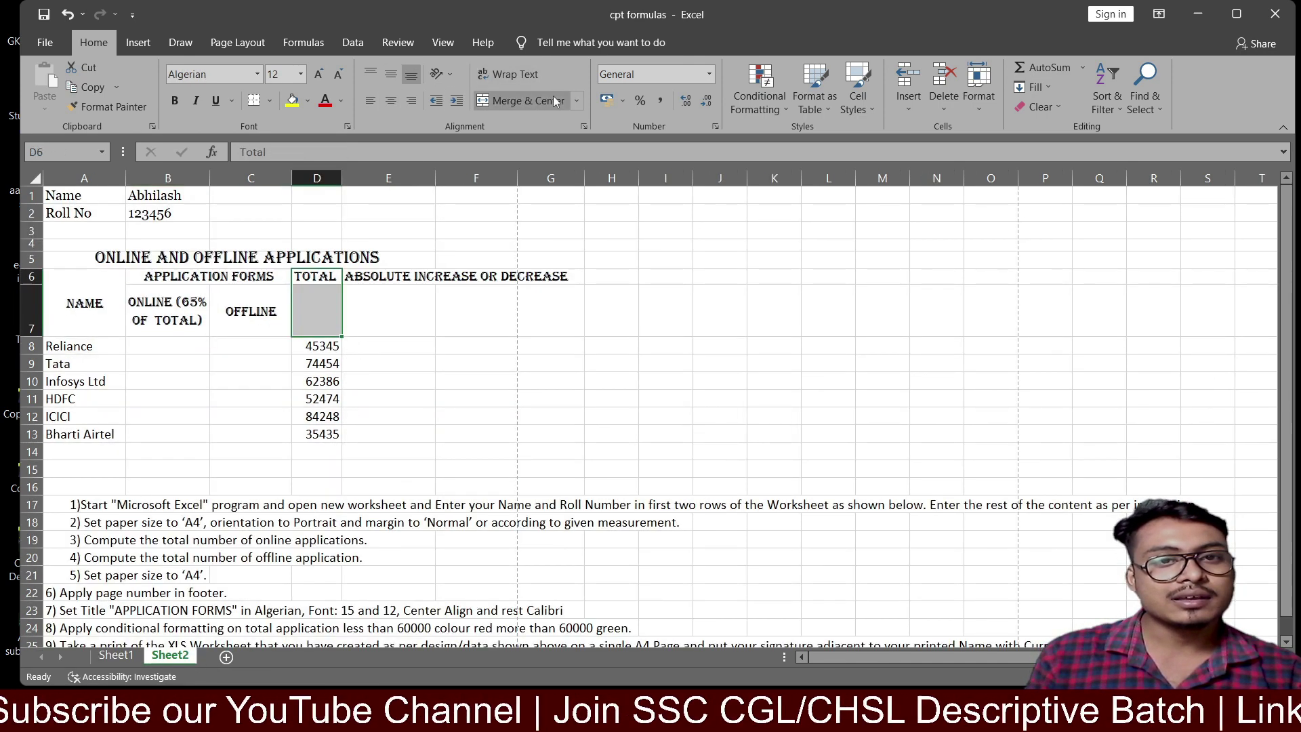
click(527, 100)
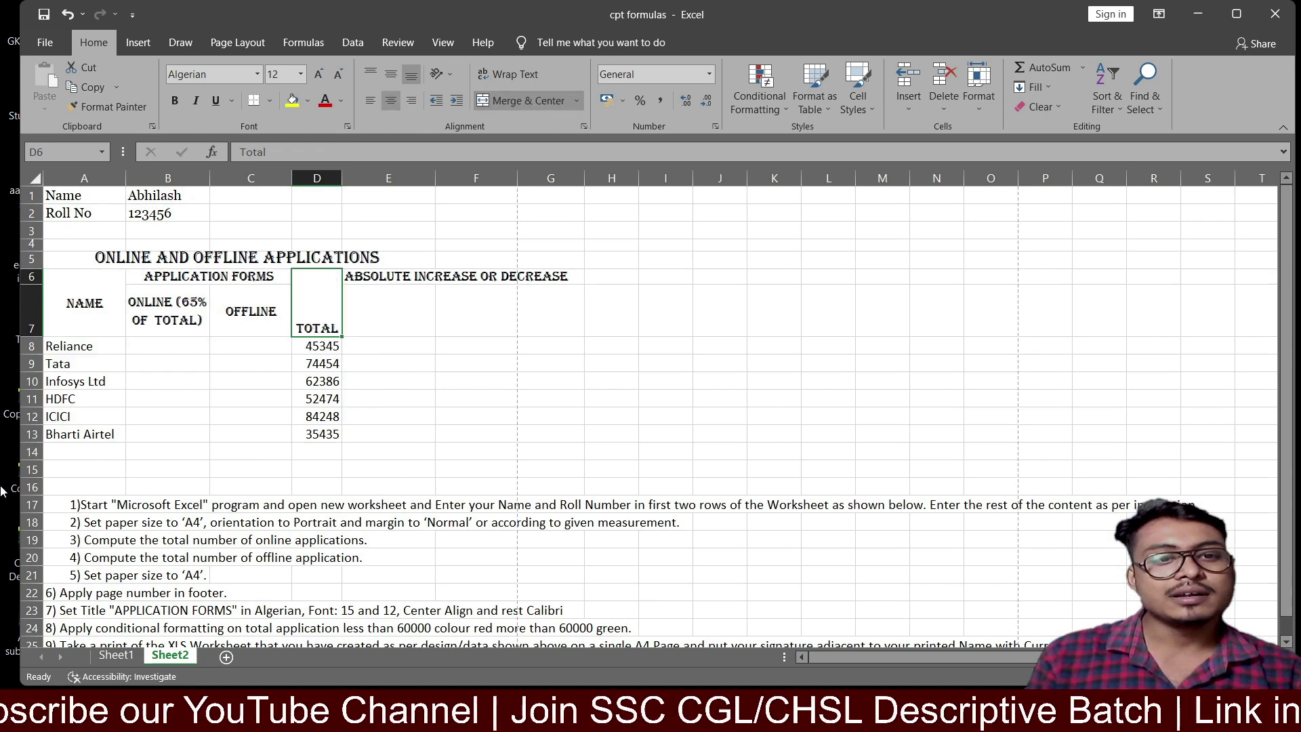
click(392, 73)
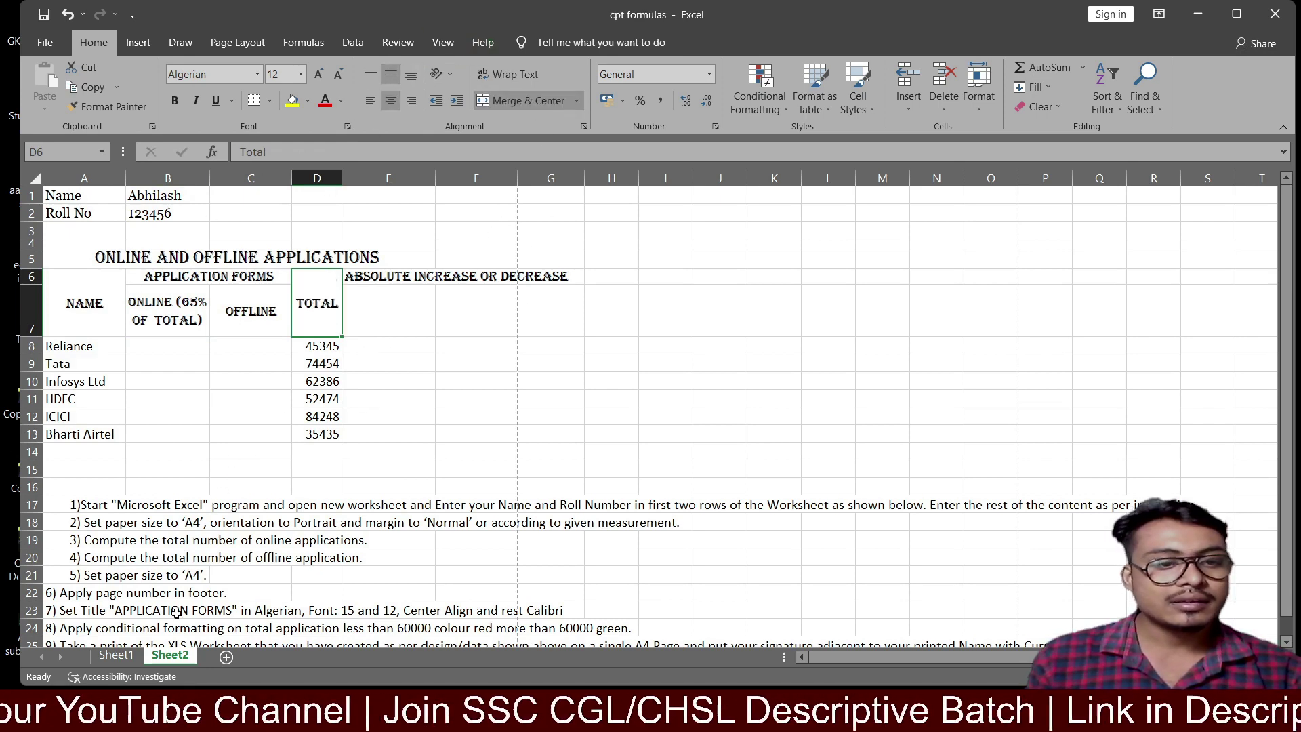
key(ctrl+Page_Up)
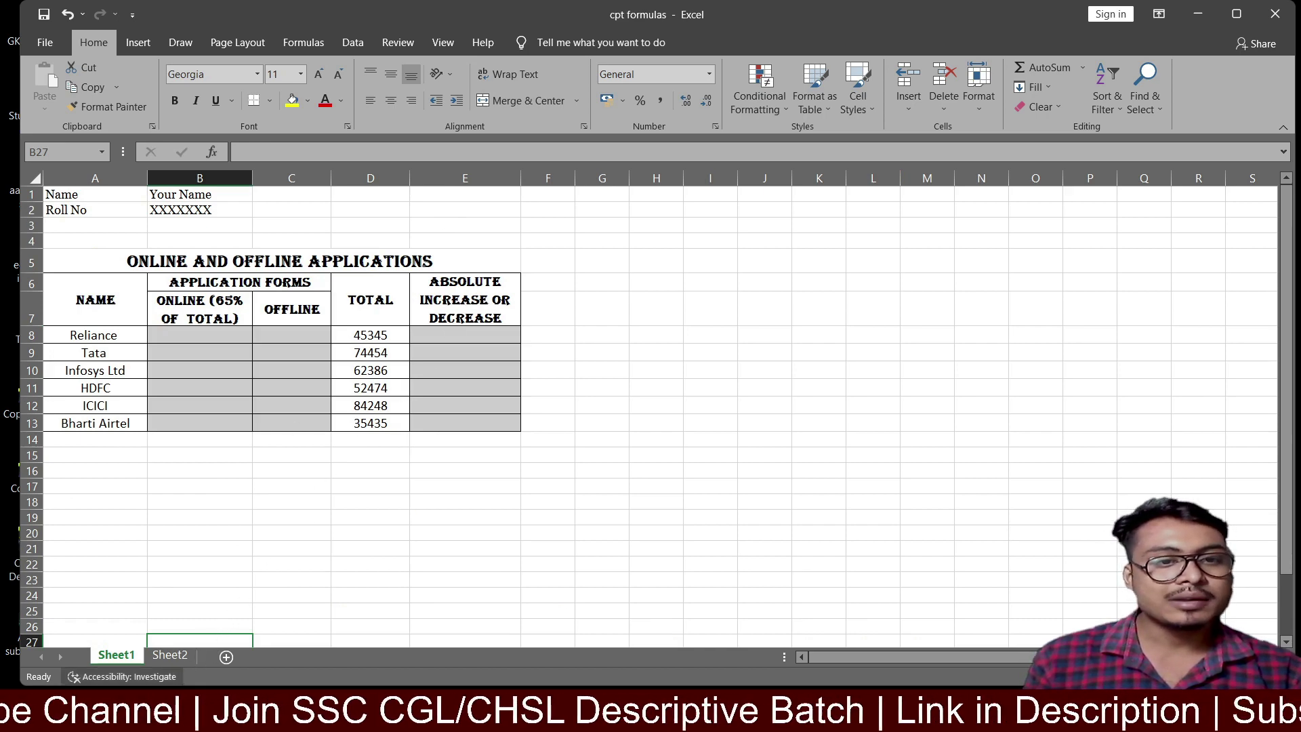
click(171, 656)
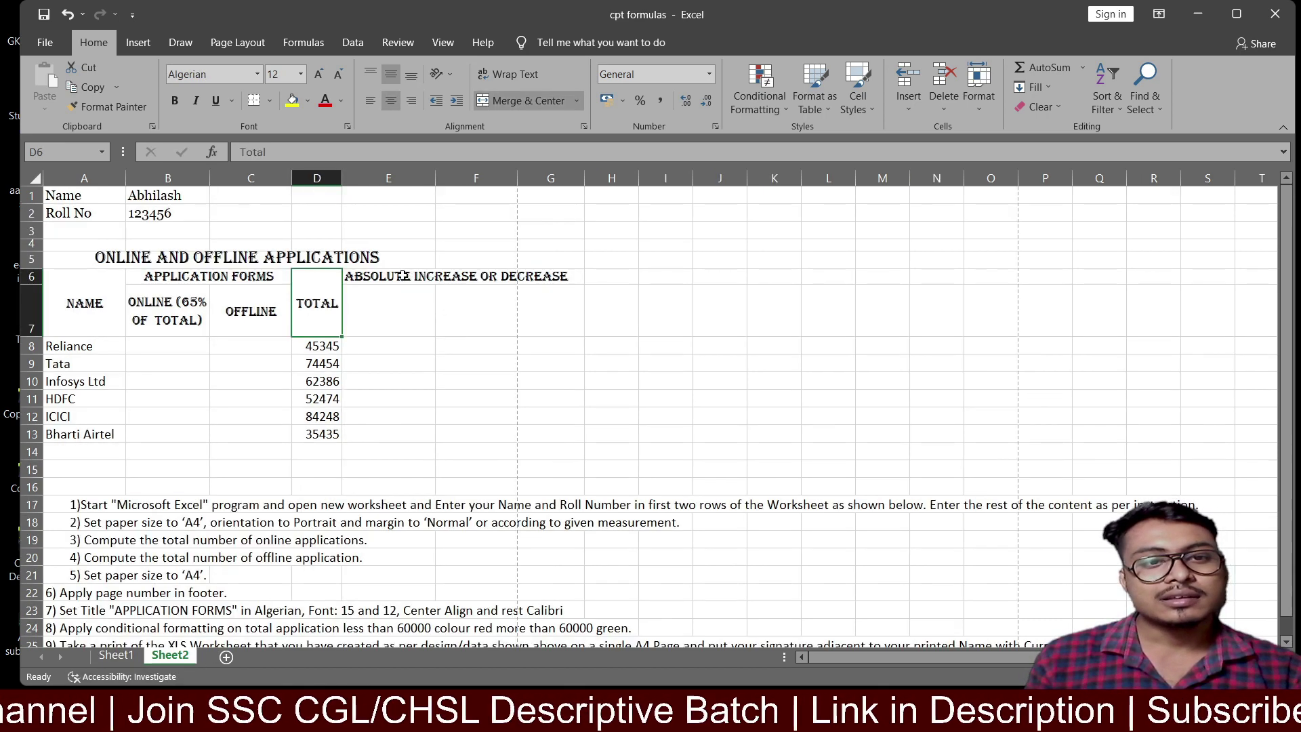
Step: Wrap ABSOLUTE INCREASE OR DECREASE in E6, merge it across E6:E7, middle-align, and compare with Sheet1
click(407, 277)
click(510, 75)
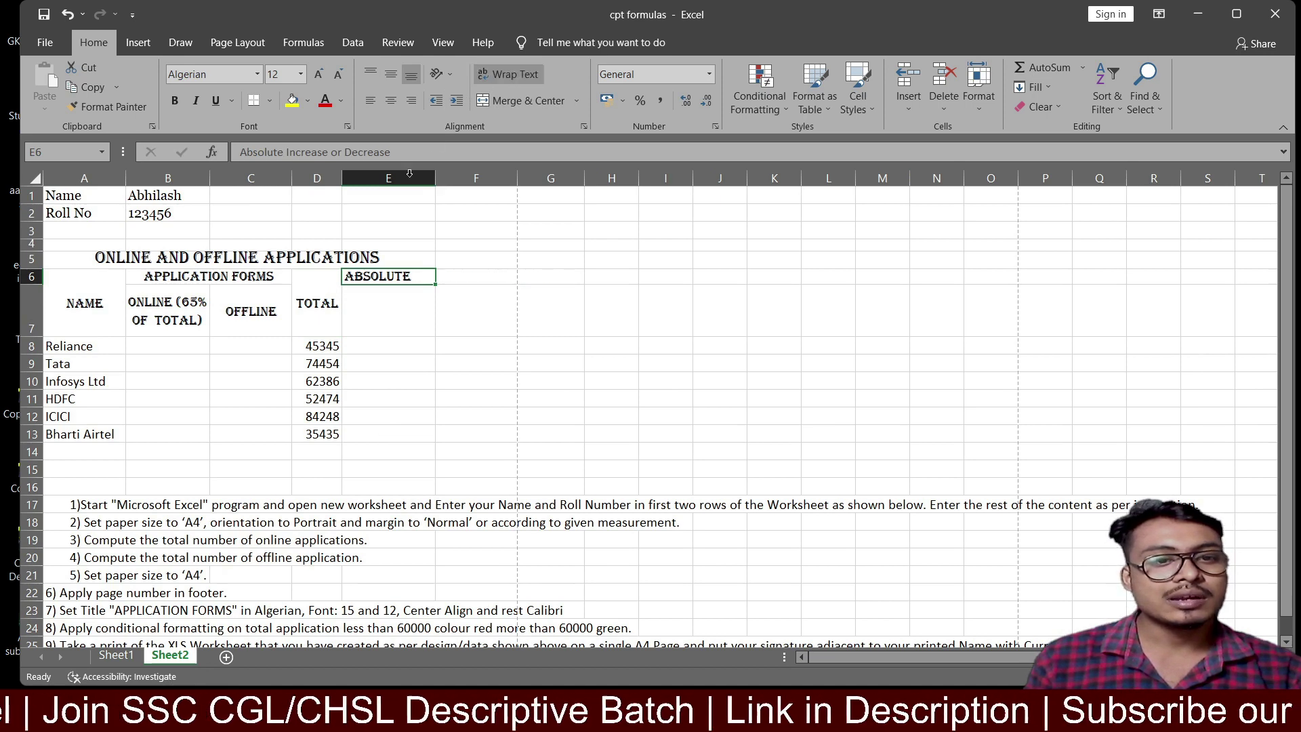
click(126, 655)
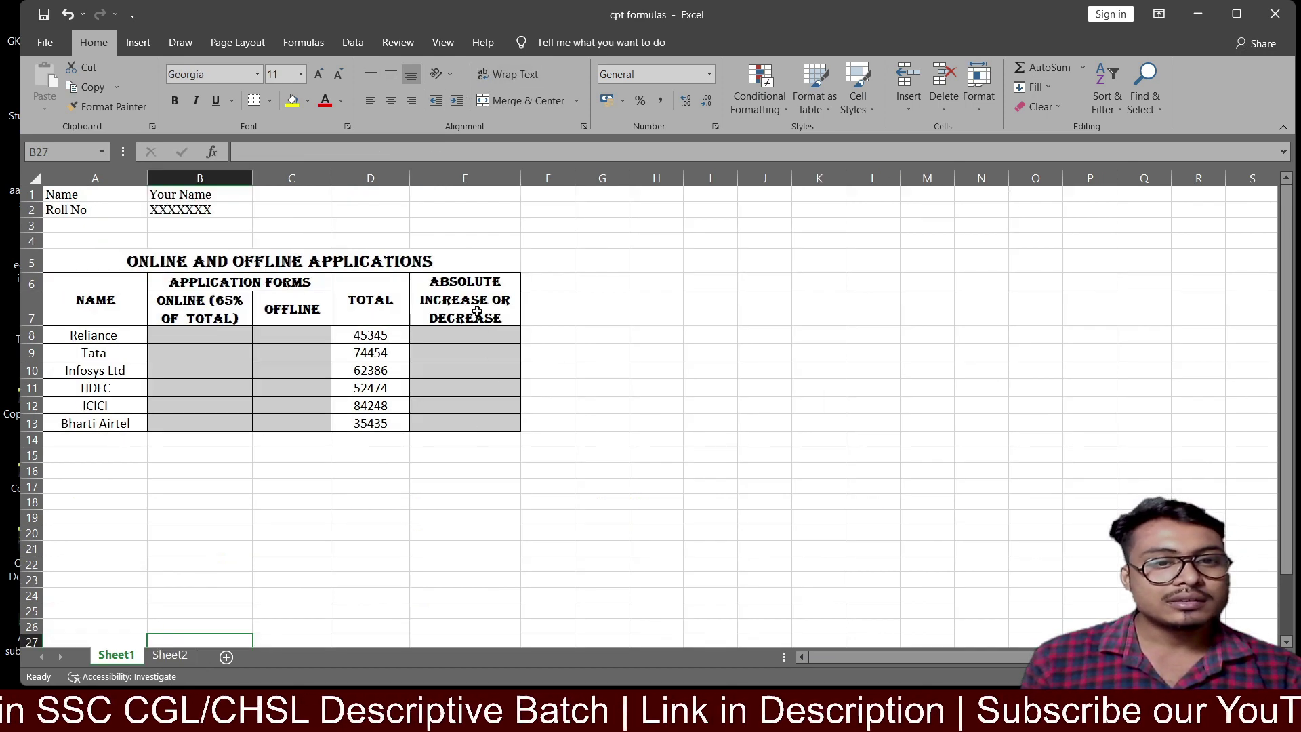
click(170, 655)
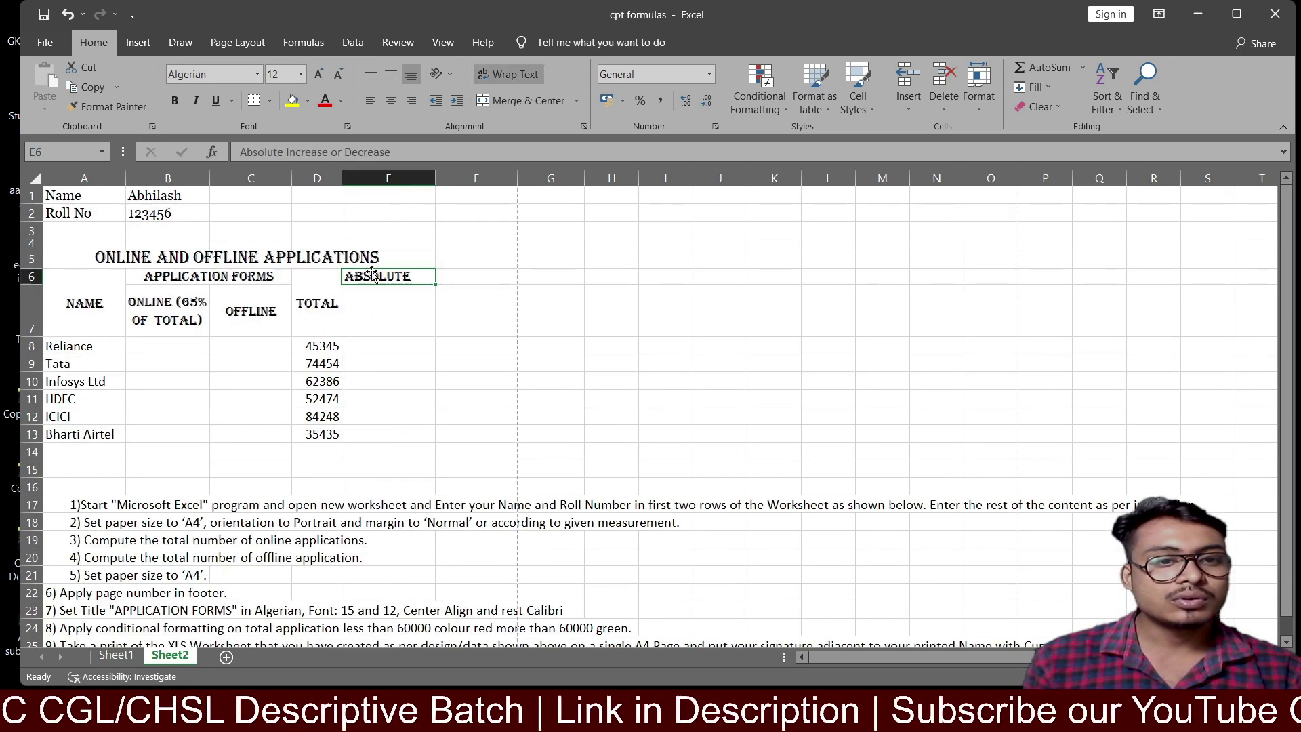
drag(379, 277, 372, 288)
click(542, 107)
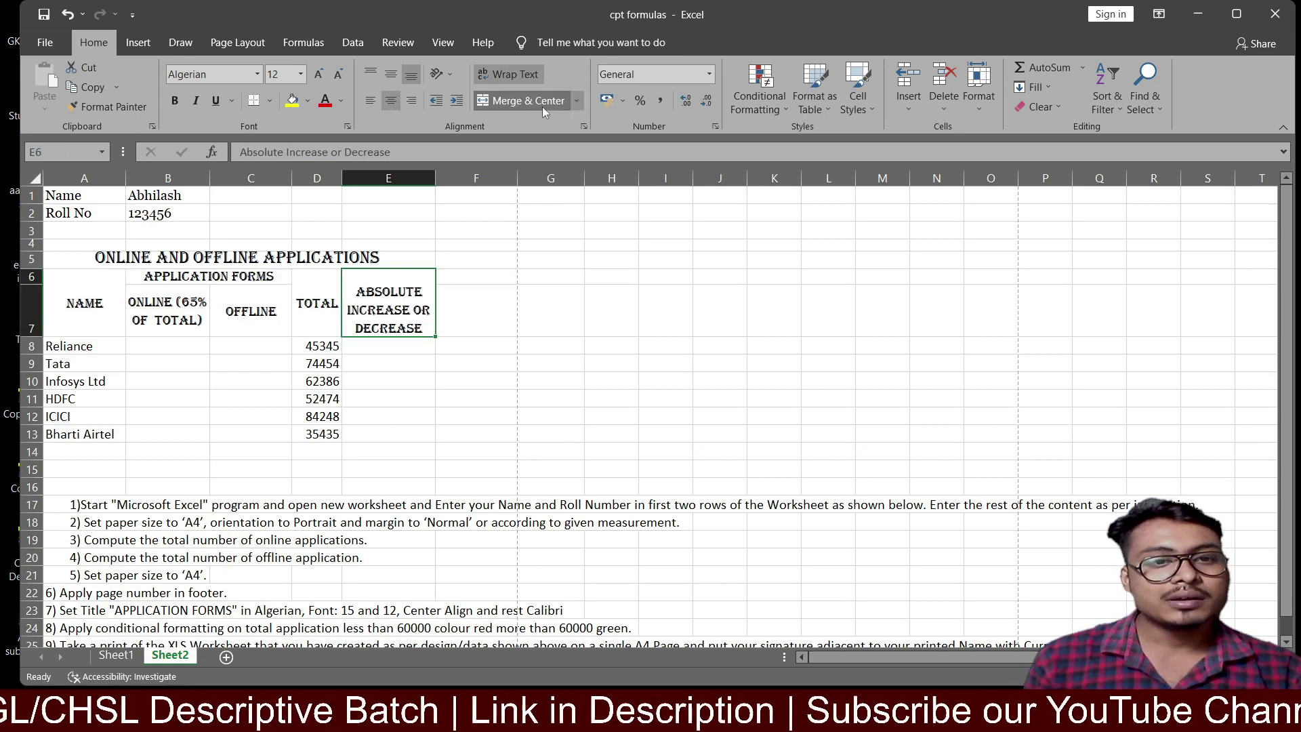
click(391, 76)
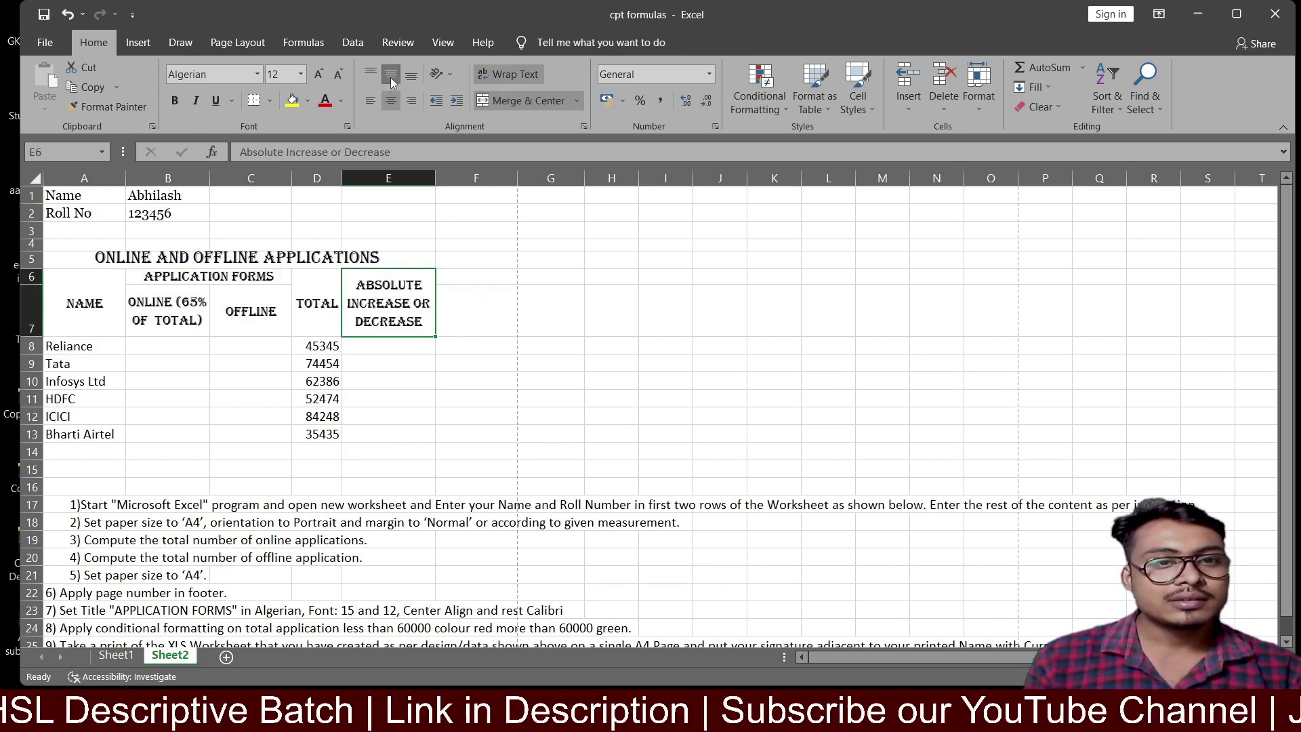
click(550, 309)
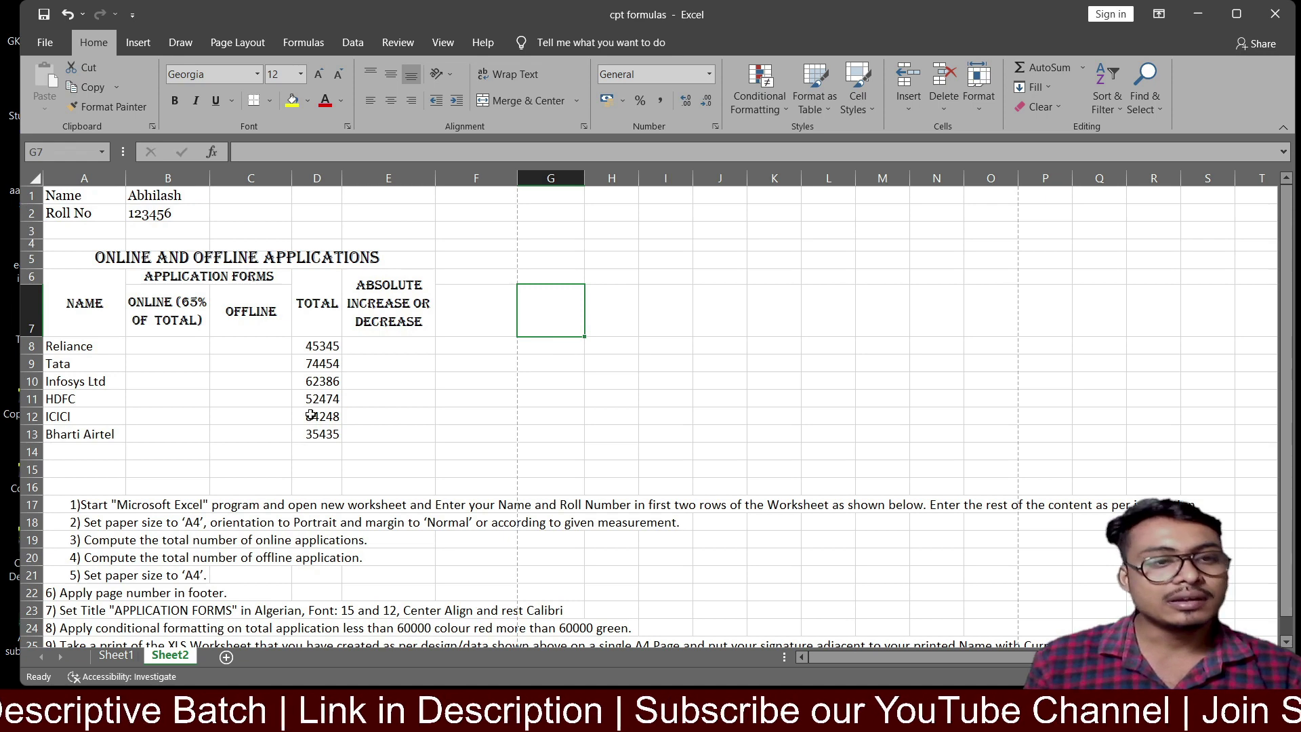
click(123, 656)
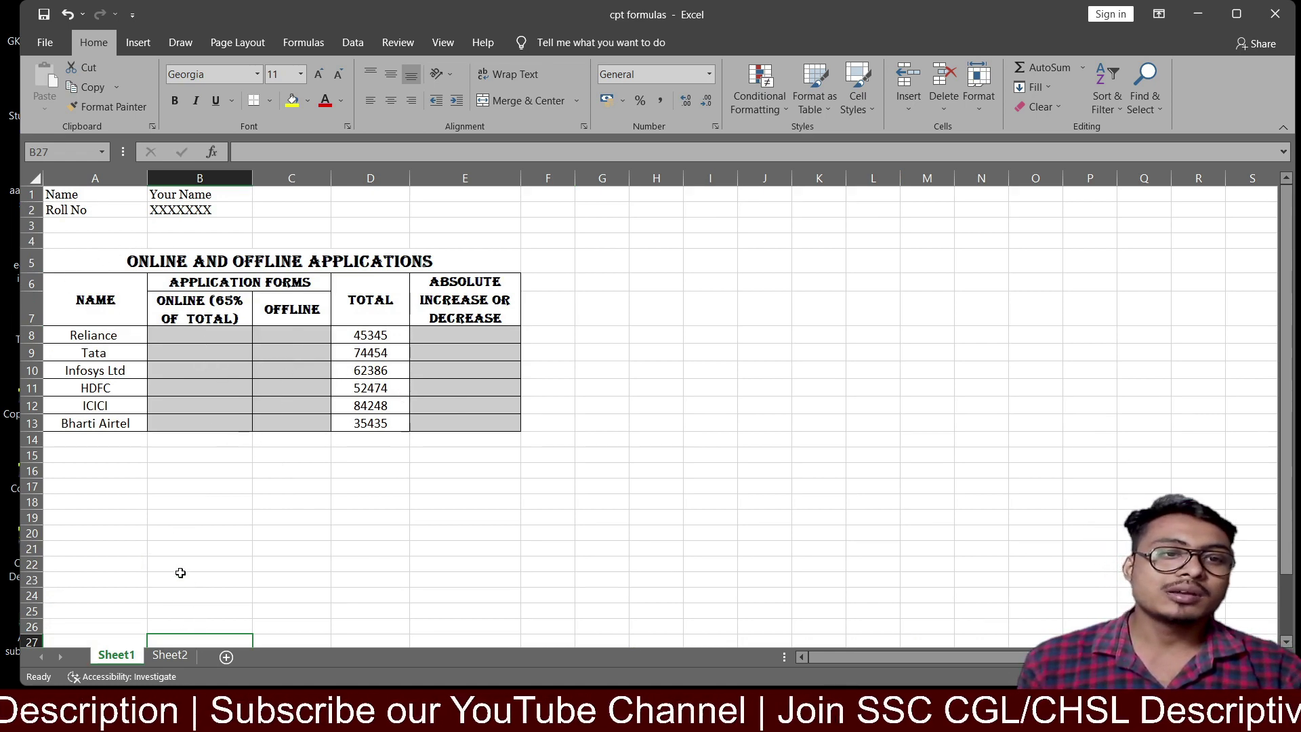
Step: Apply All Borders to the Sheet2 table A6:E13 and compare it with Sheet1
click(170, 655)
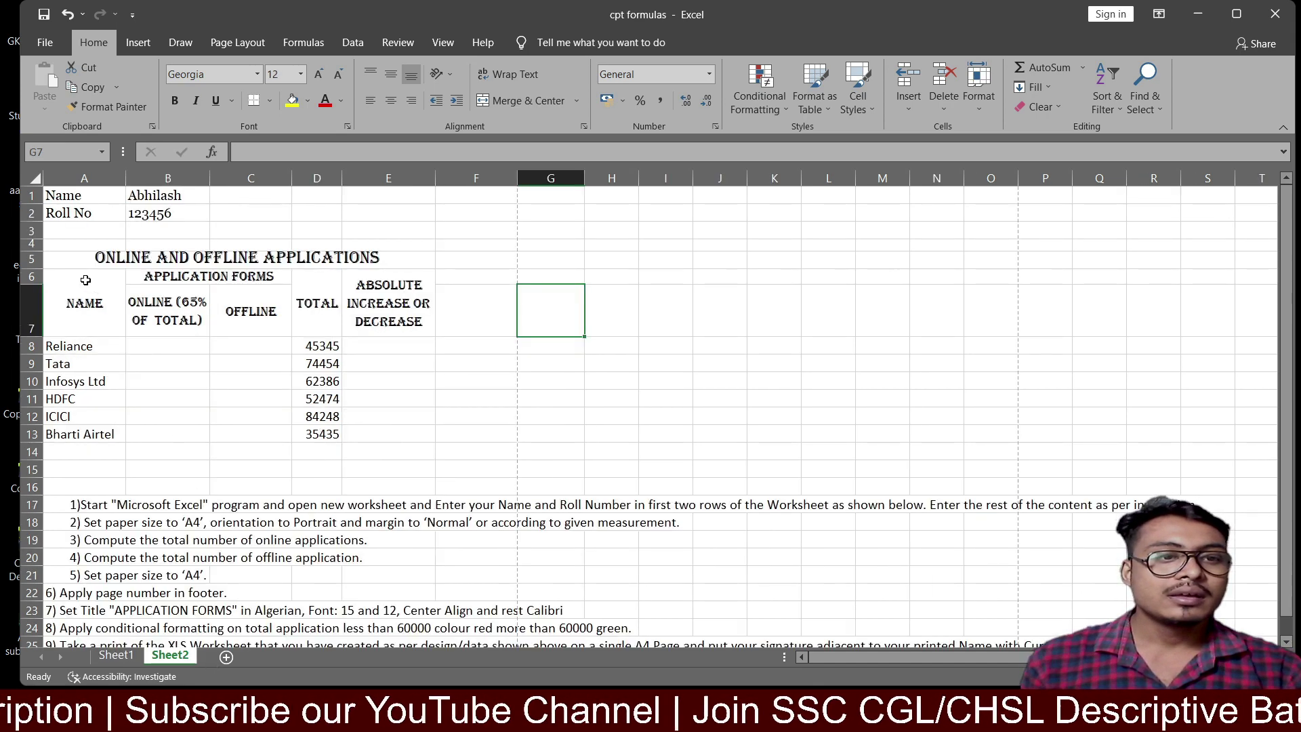
drag(108, 293, 357, 426)
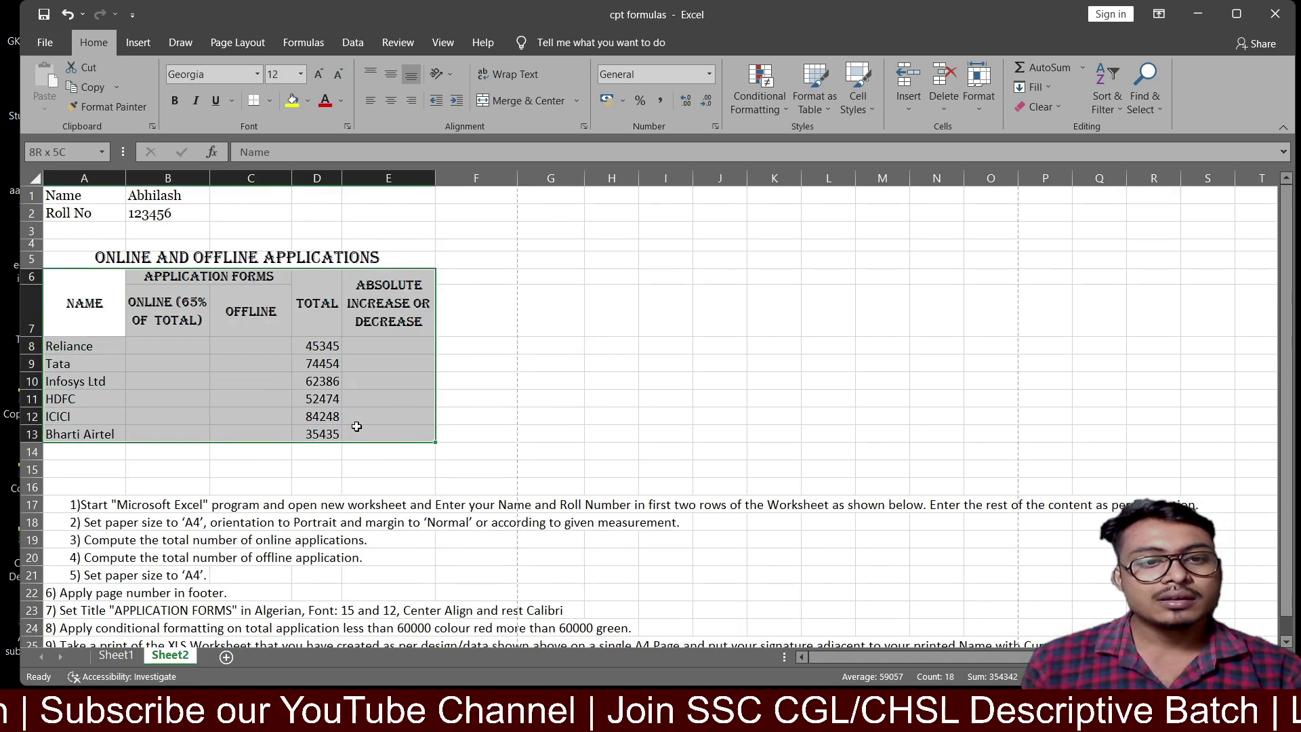
click(270, 102)
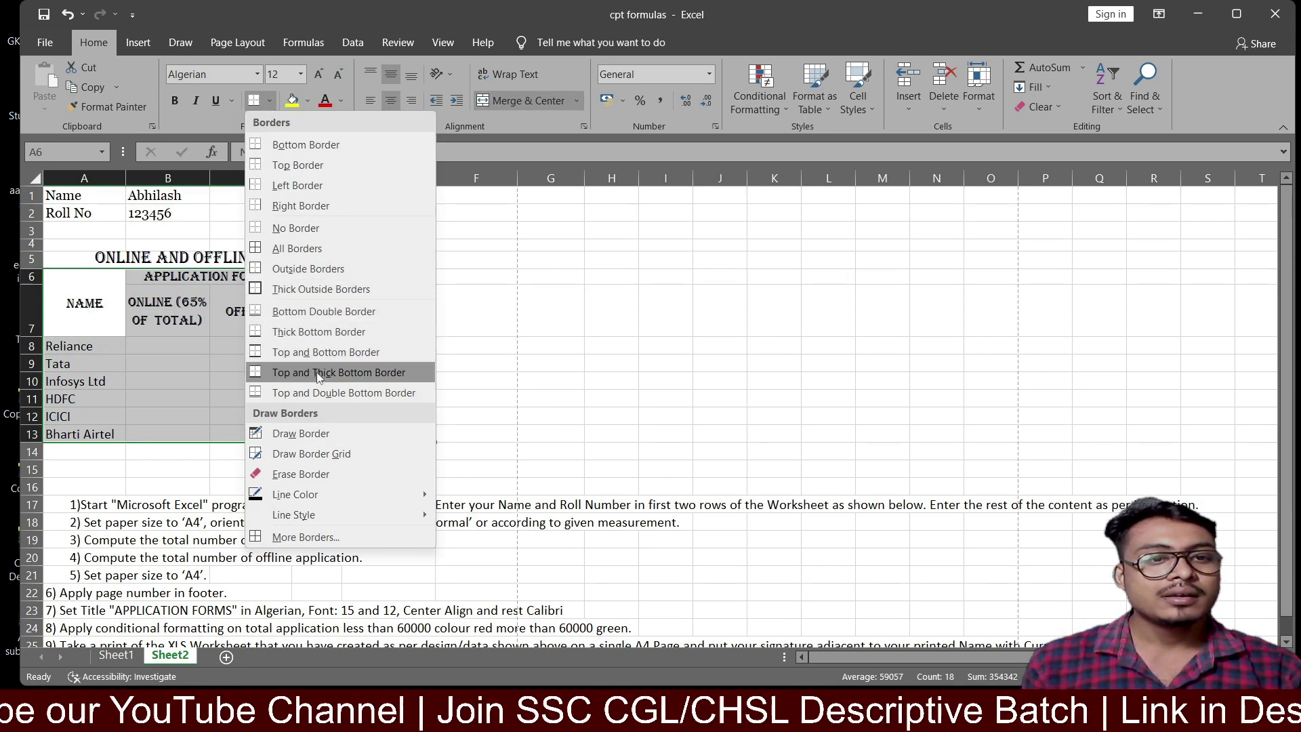
click(310, 249)
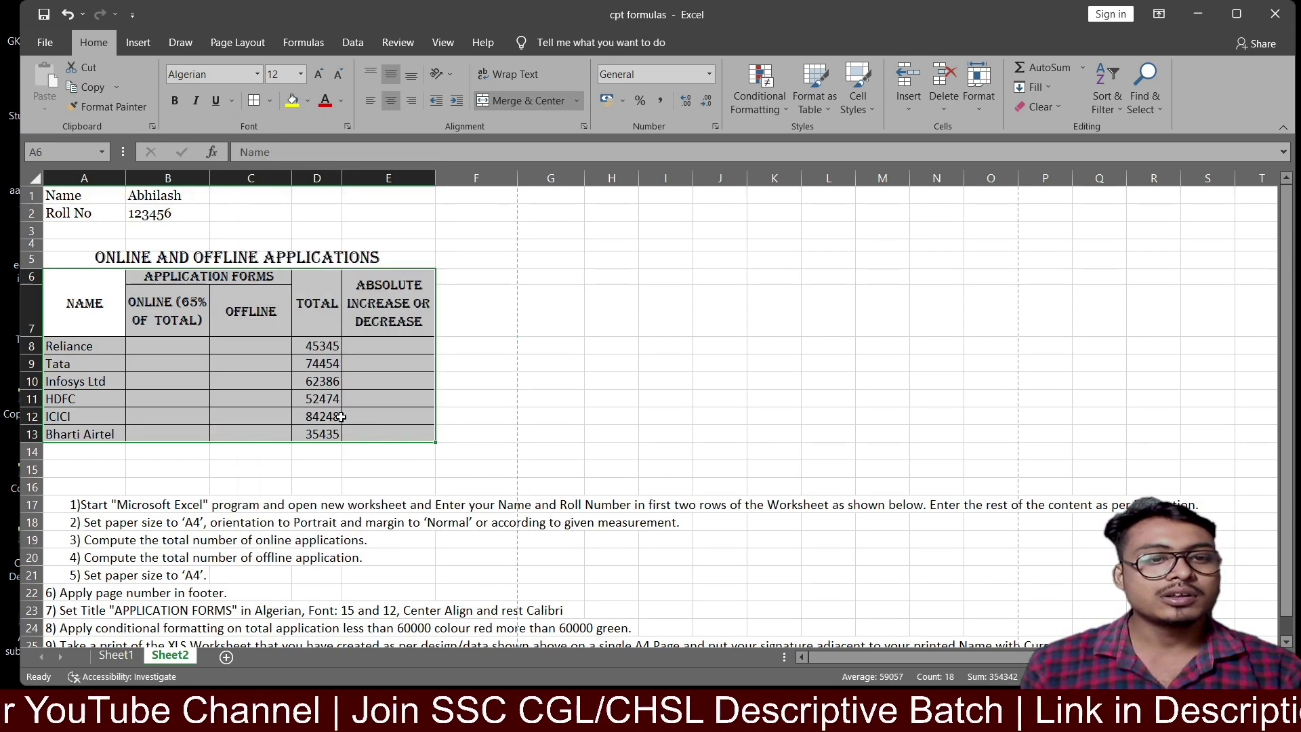
click(570, 379)
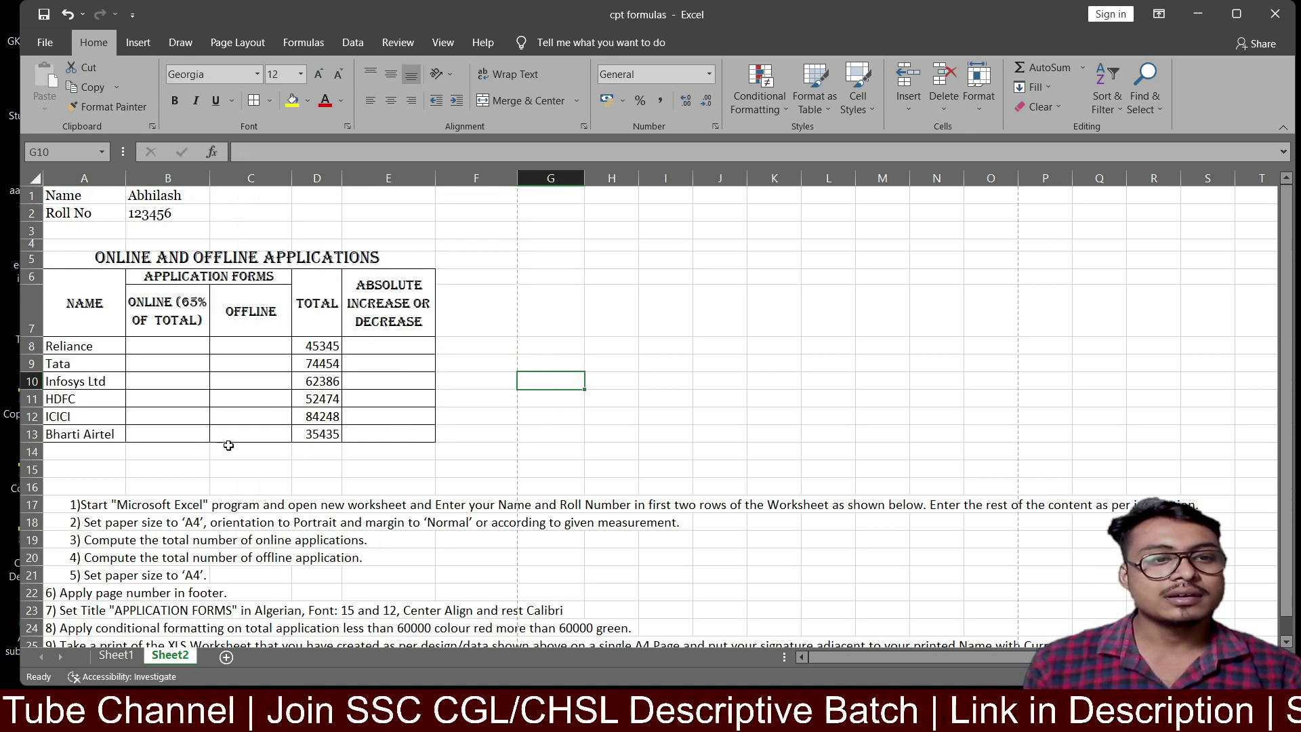
click(118, 655)
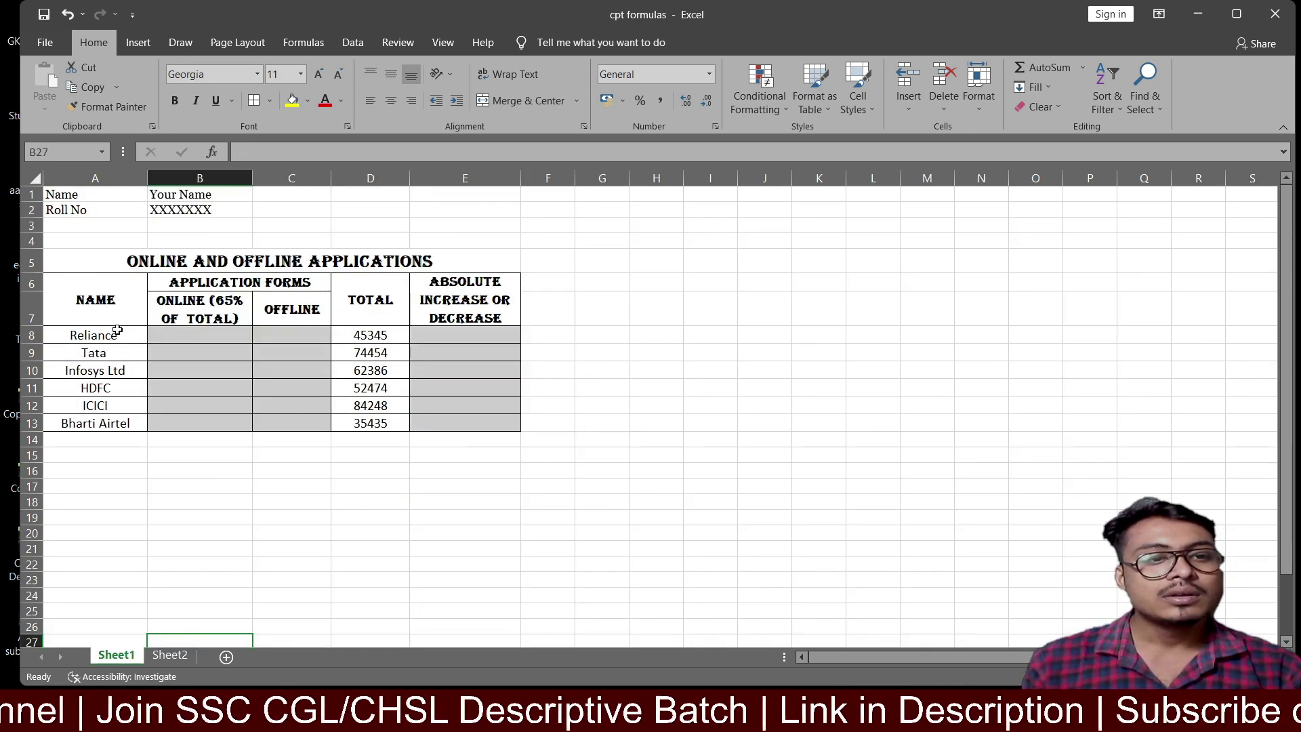
click(175, 655)
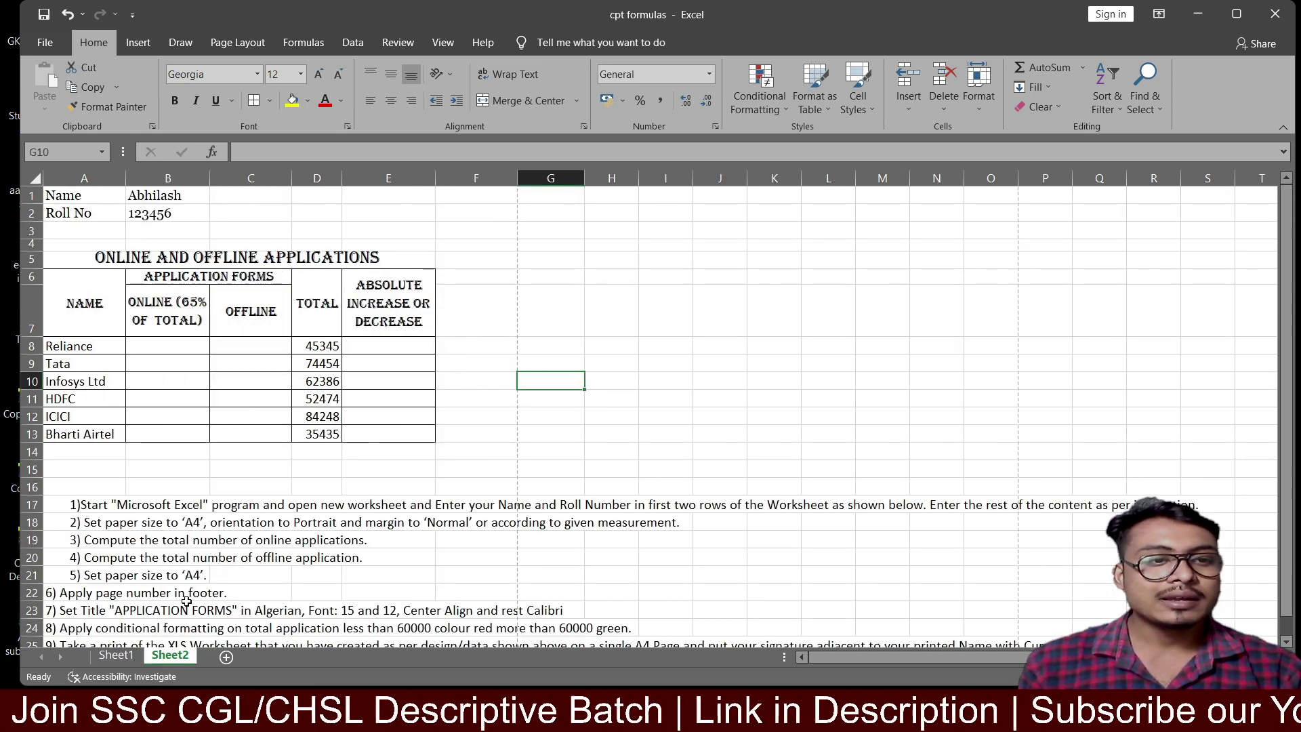
Step: Centre the company names in A8:A13 and compare with the Sheet1 reference
drag(61, 344, 68, 434)
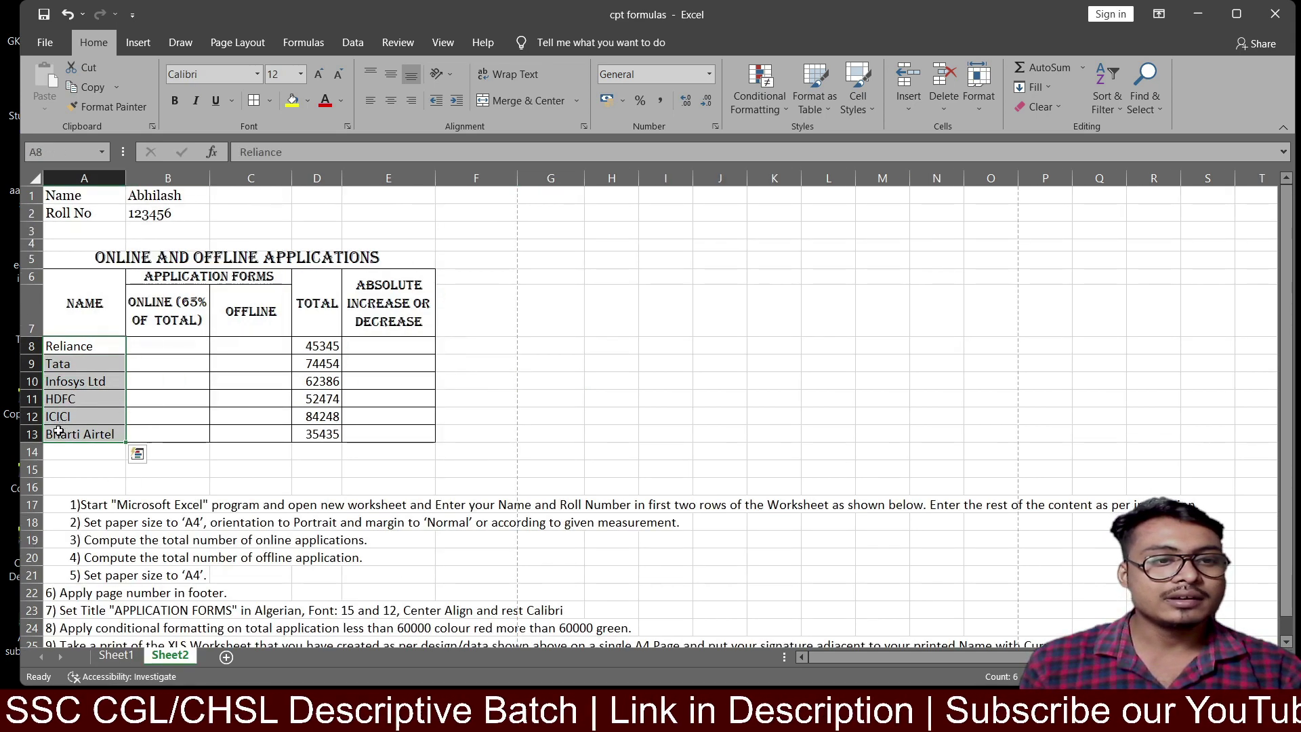
click(398, 100)
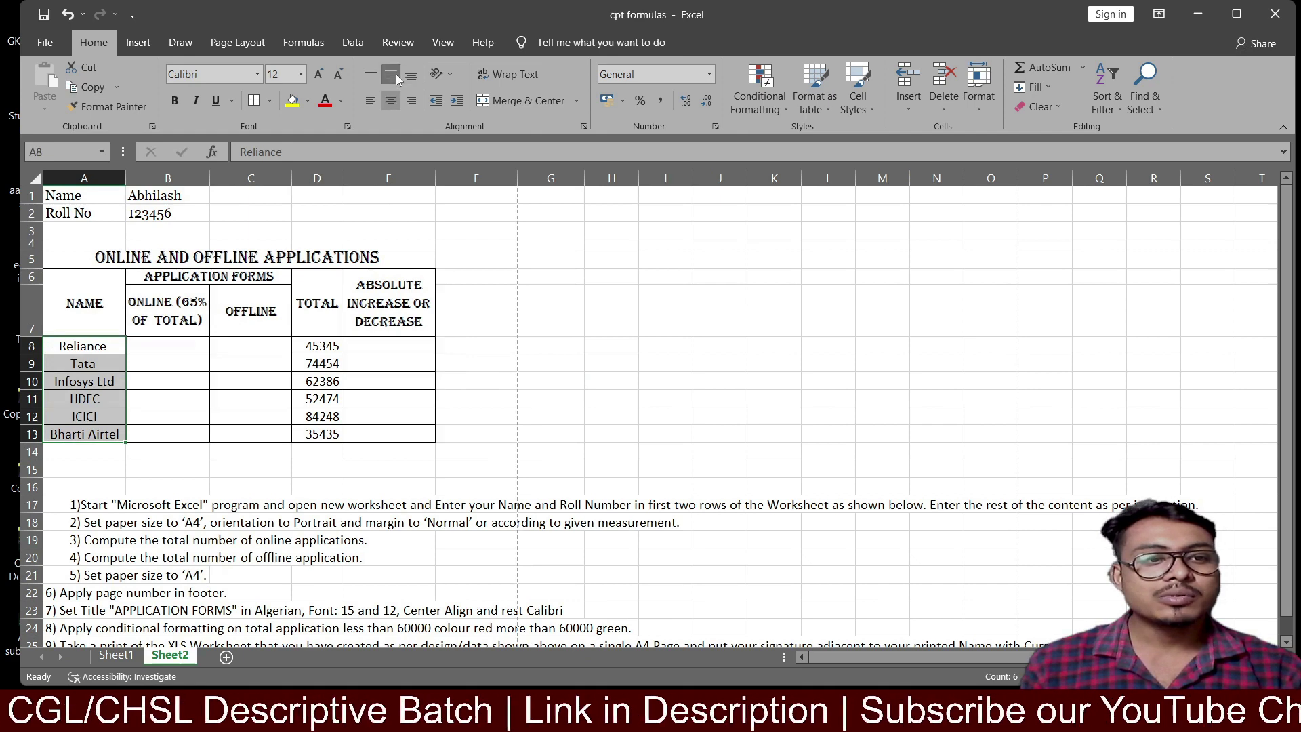
click(622, 451)
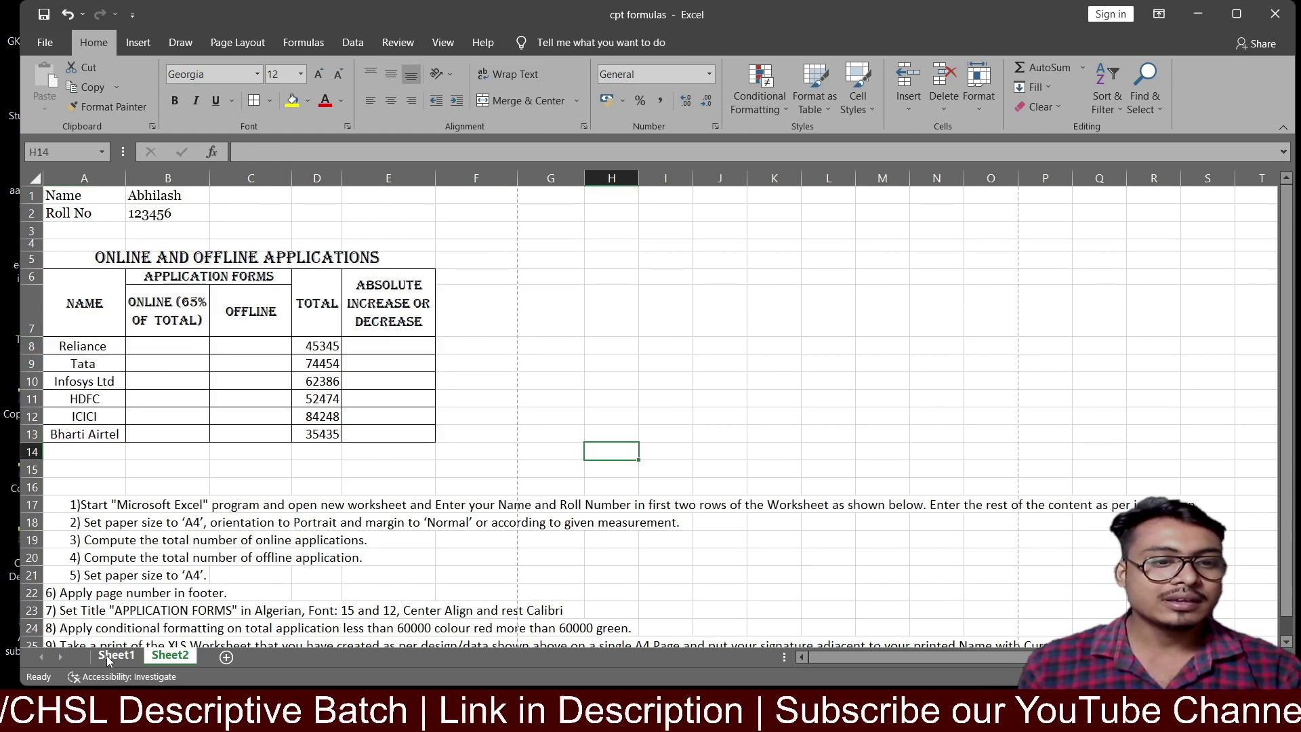
click(112, 655)
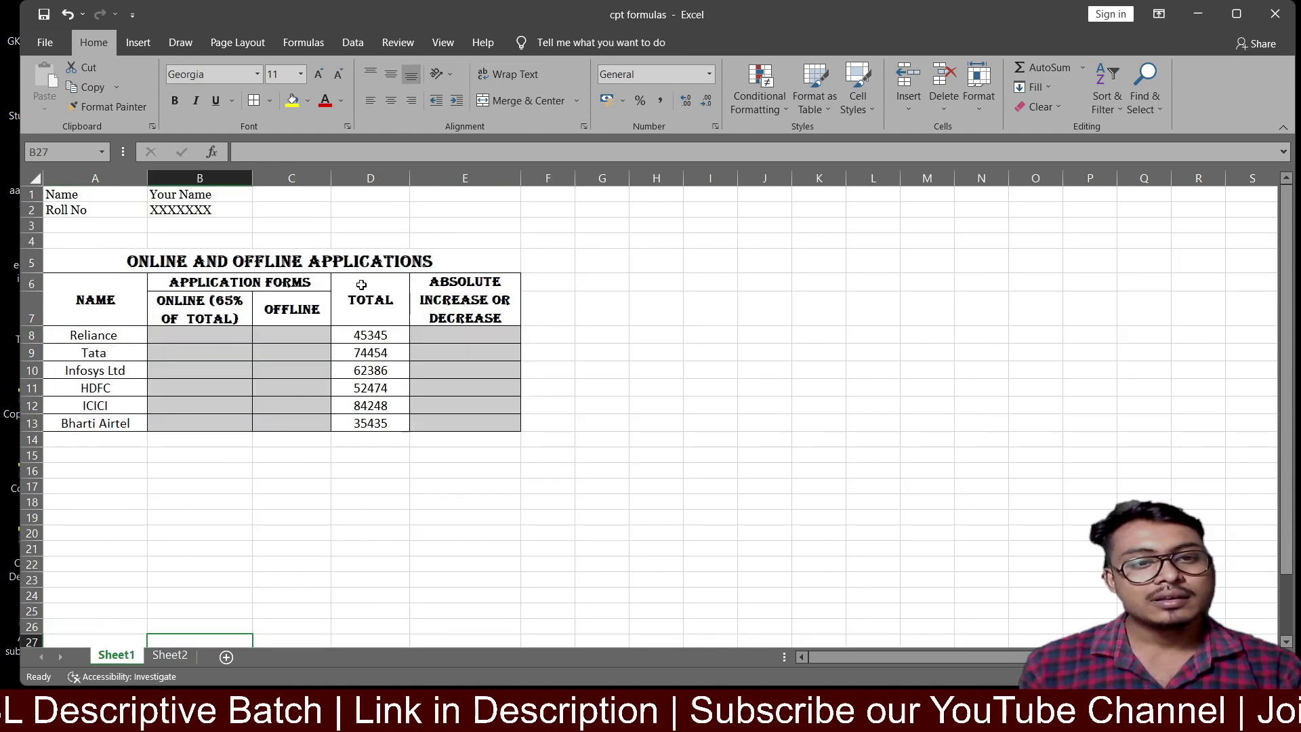
click(171, 655)
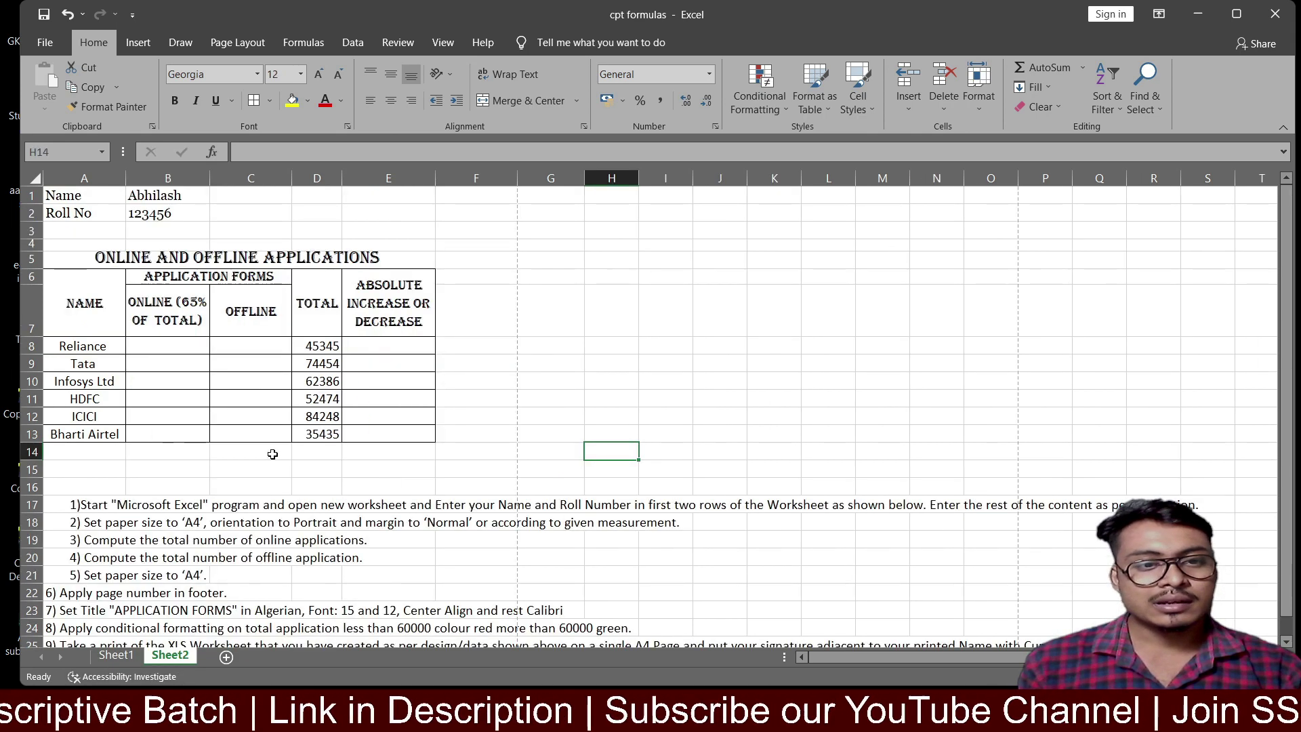
Step: Centre the Total values in D8:D13, then check Sheet1's Application Forms heading formatting
drag(313, 347, 319, 434)
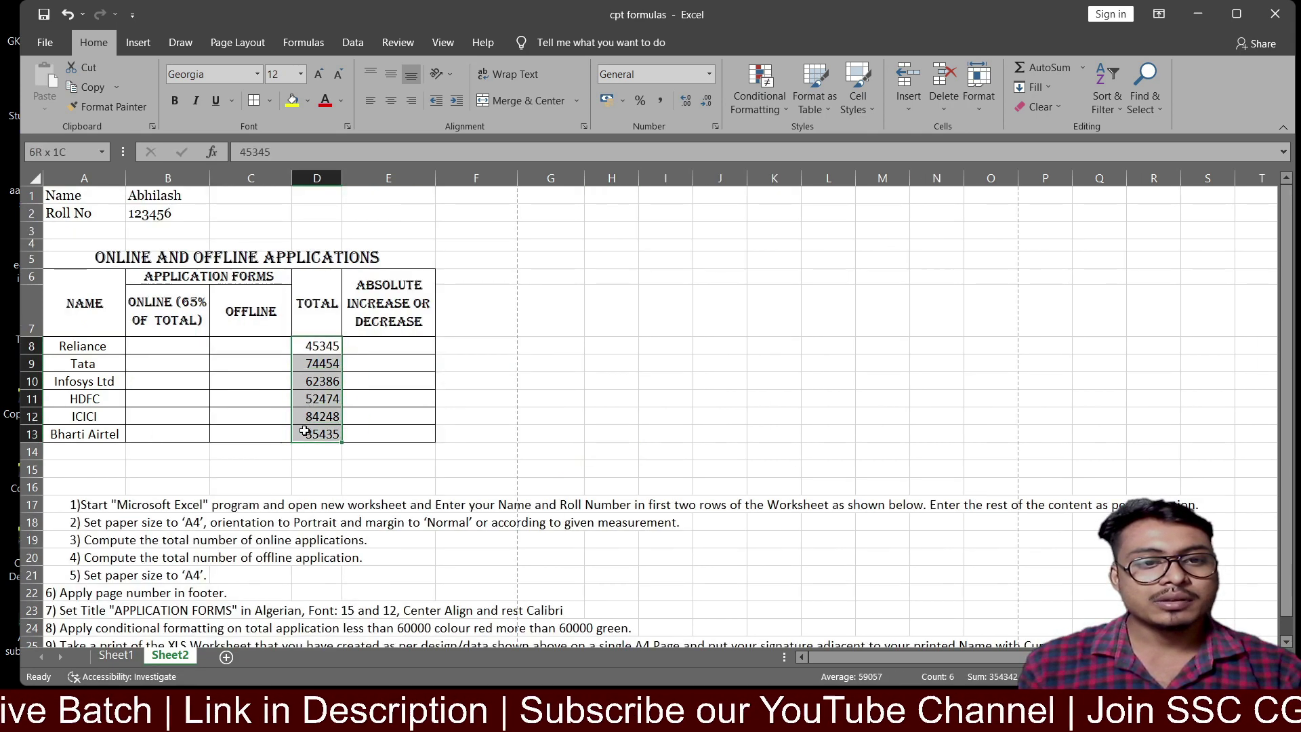
click(393, 100)
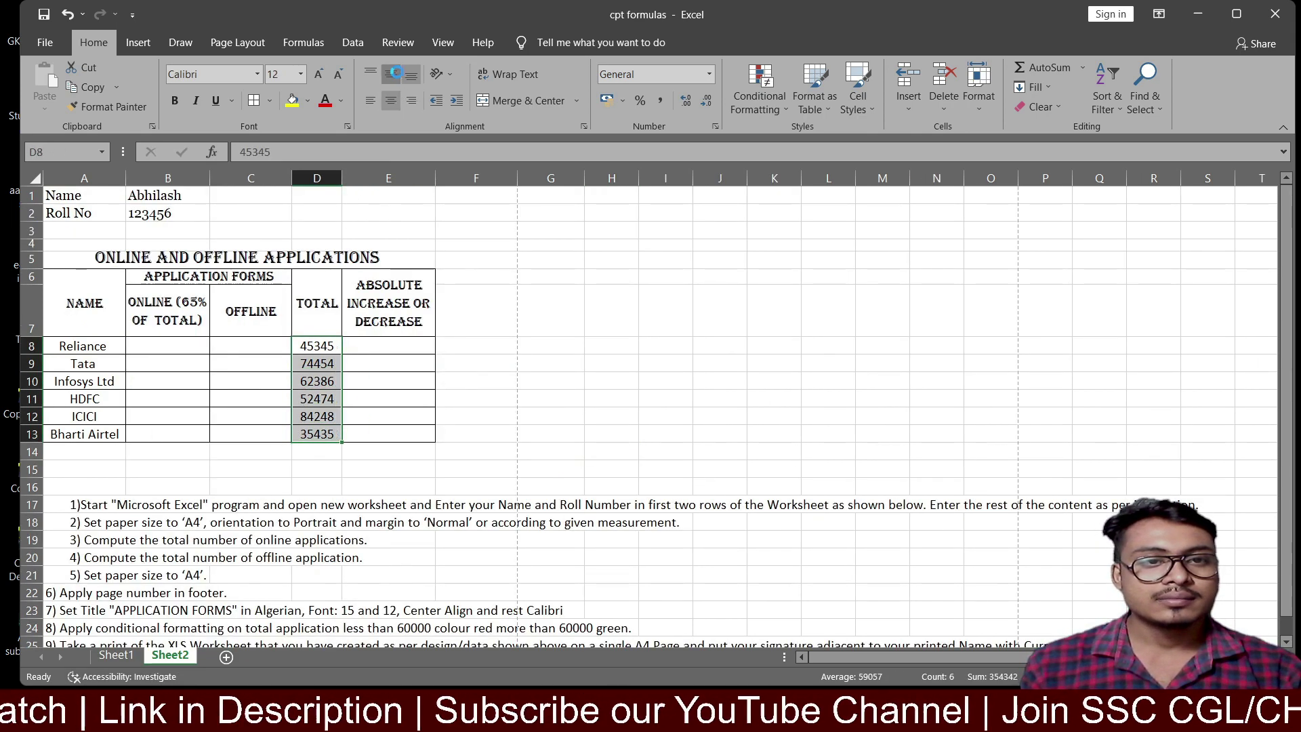
click(551, 310)
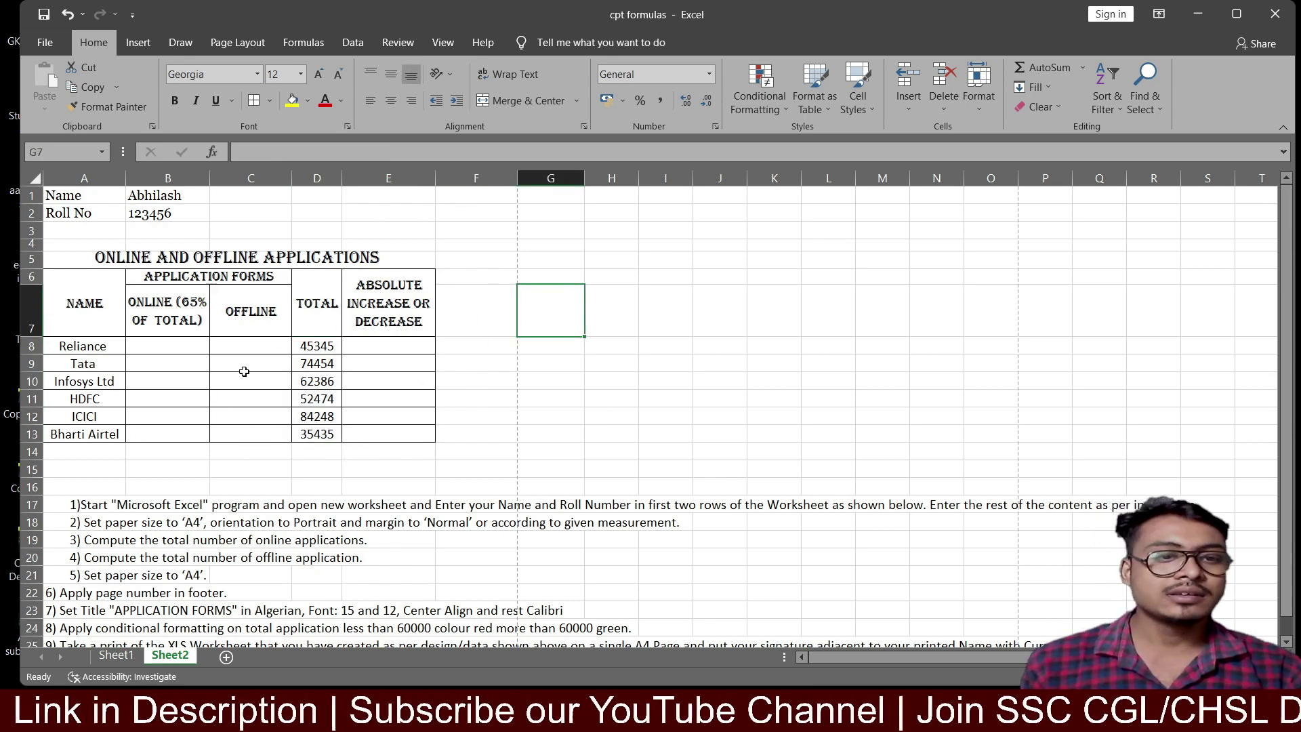
click(129, 650)
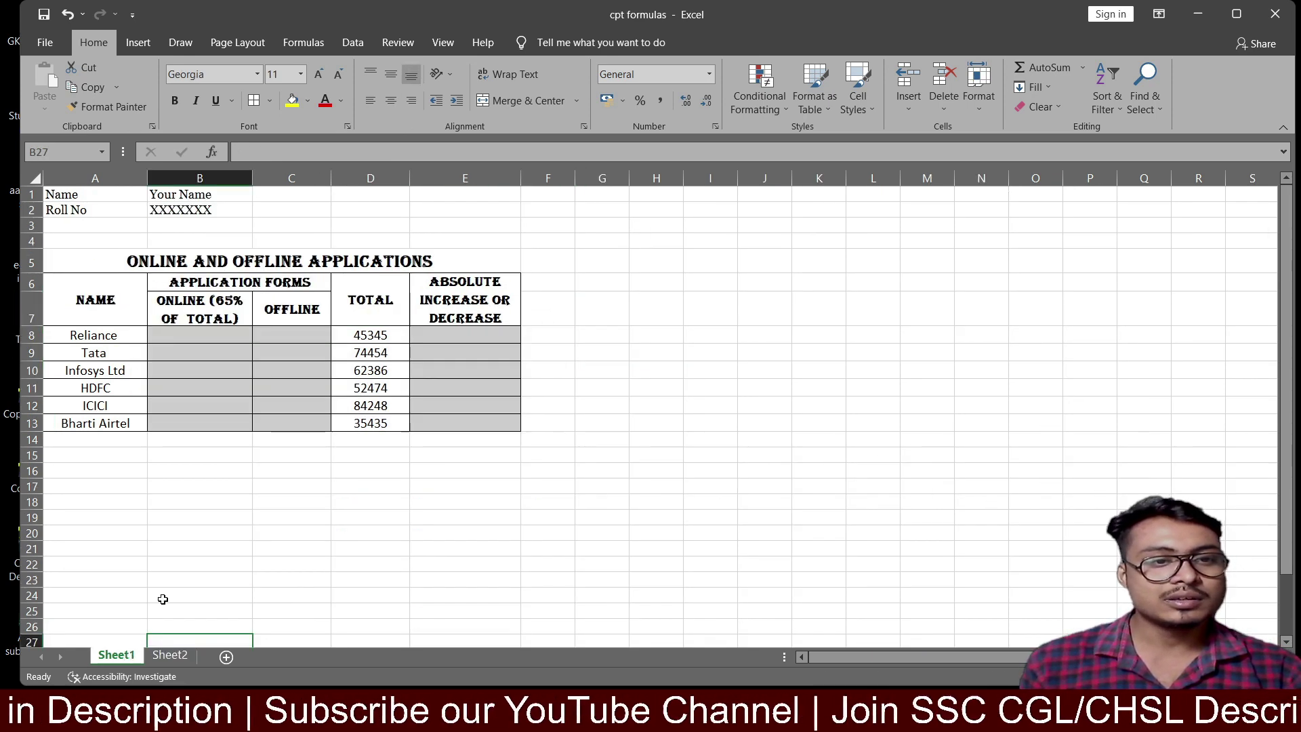
click(150, 286)
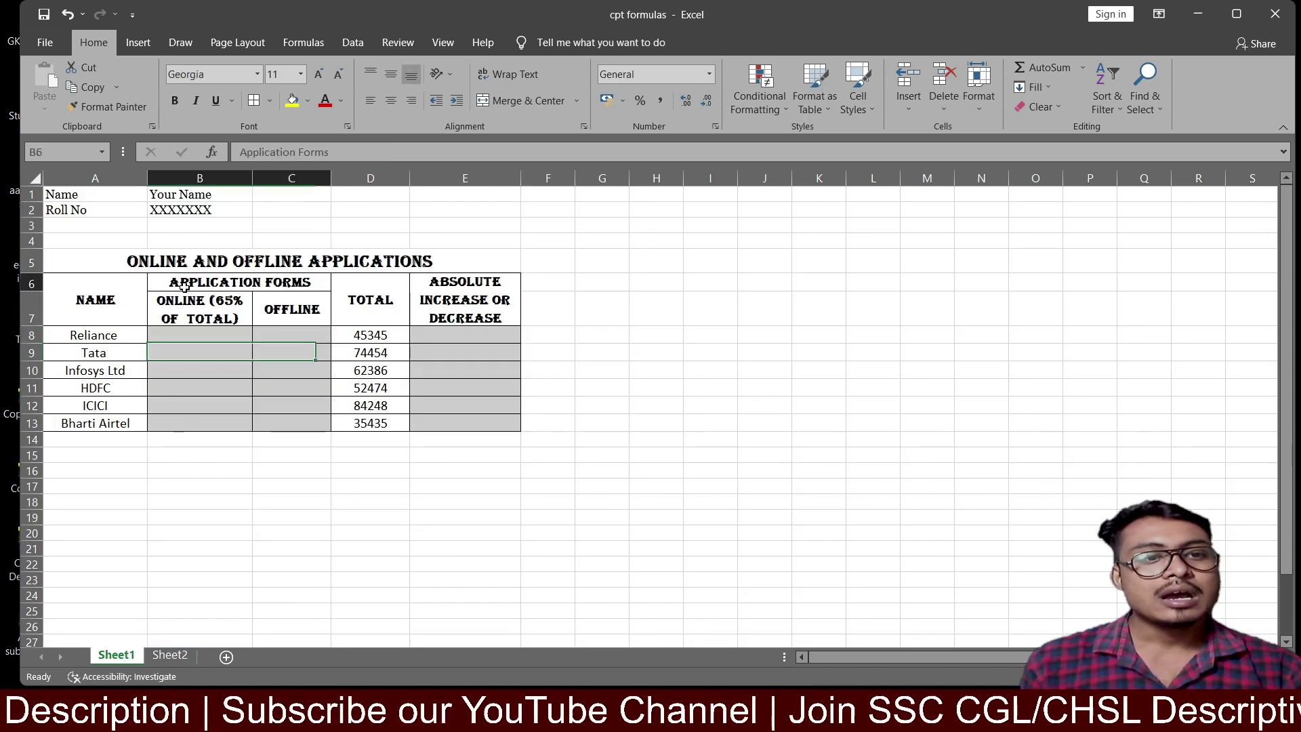
click(187, 658)
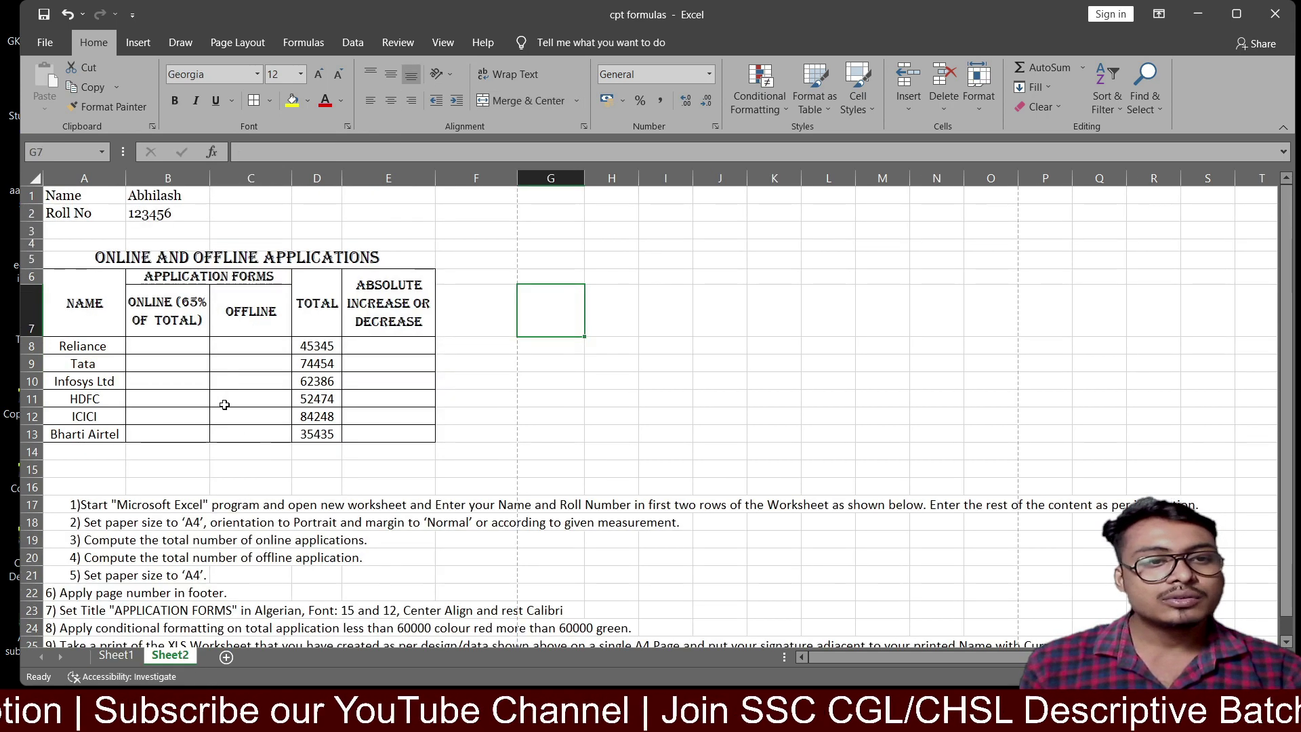
Step: Scroll through Sheet2 and compare it against Sheet1's reference table
scroll(225, 405, down, 1)
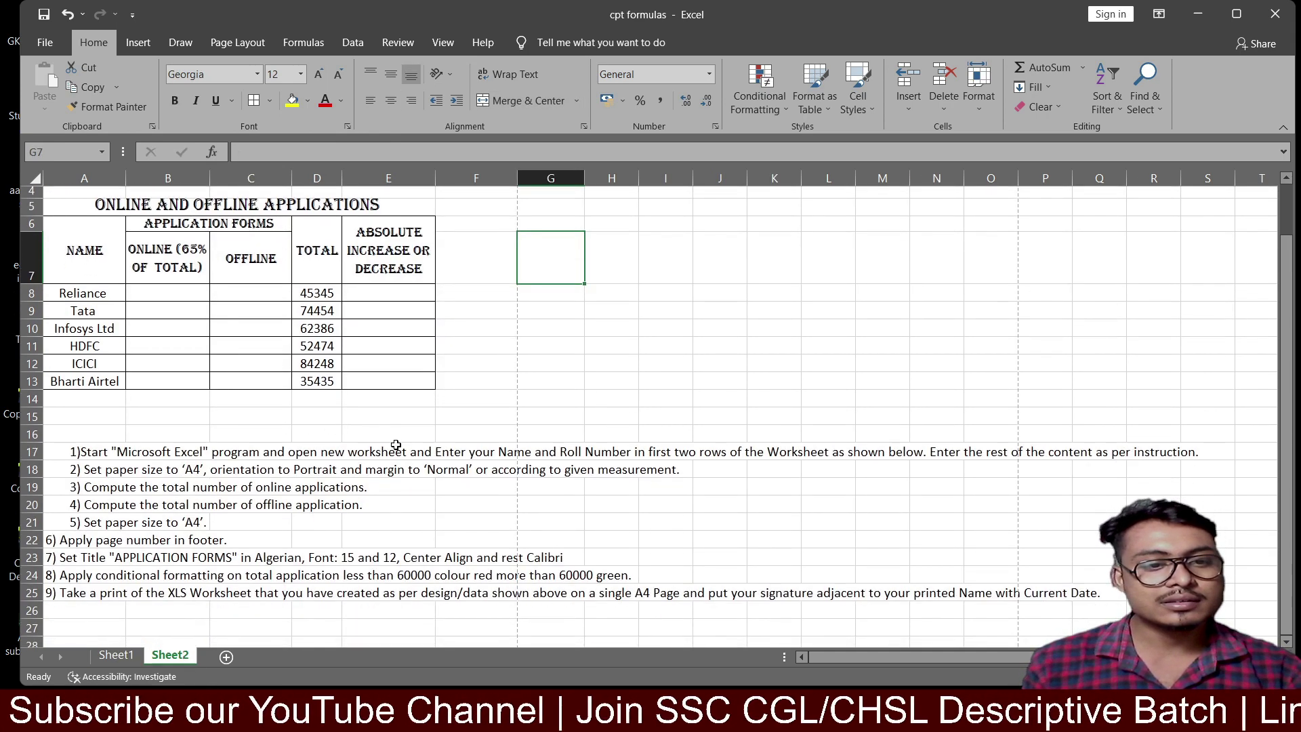
scroll(235, 526, up, 1)
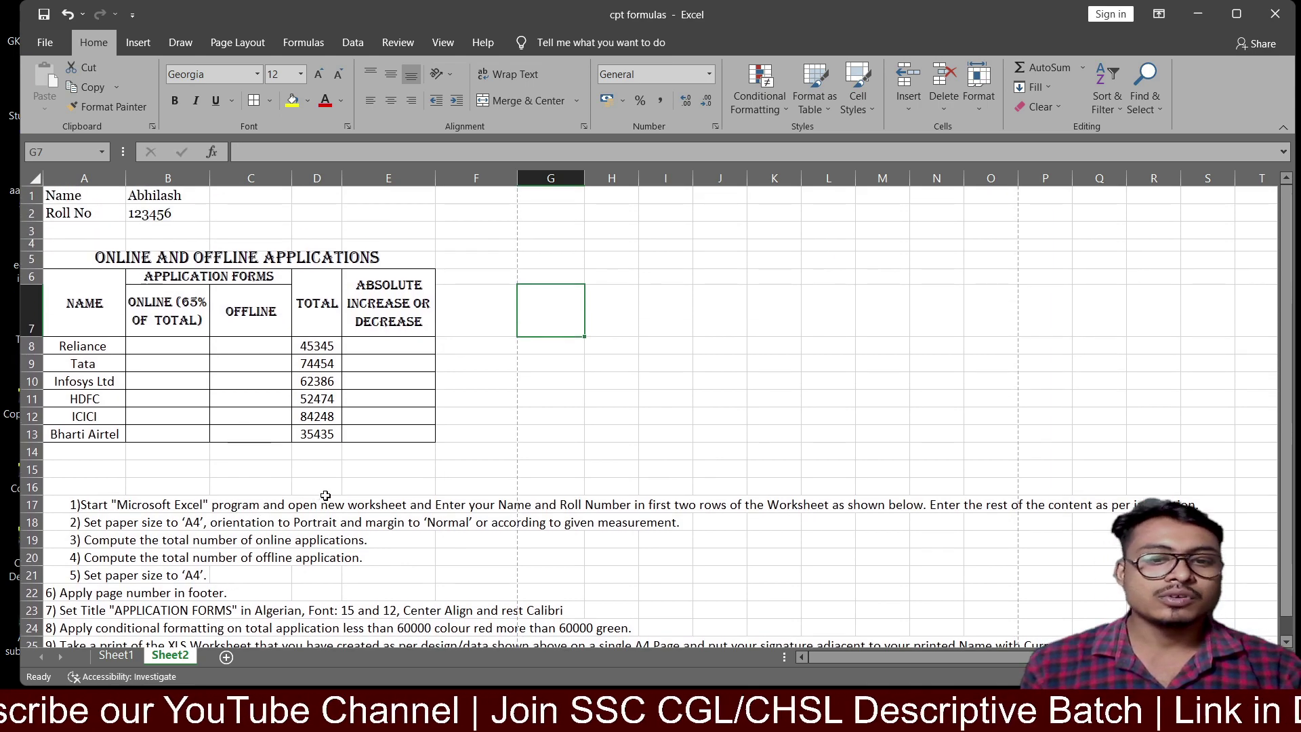
scroll(303, 529, down, 2)
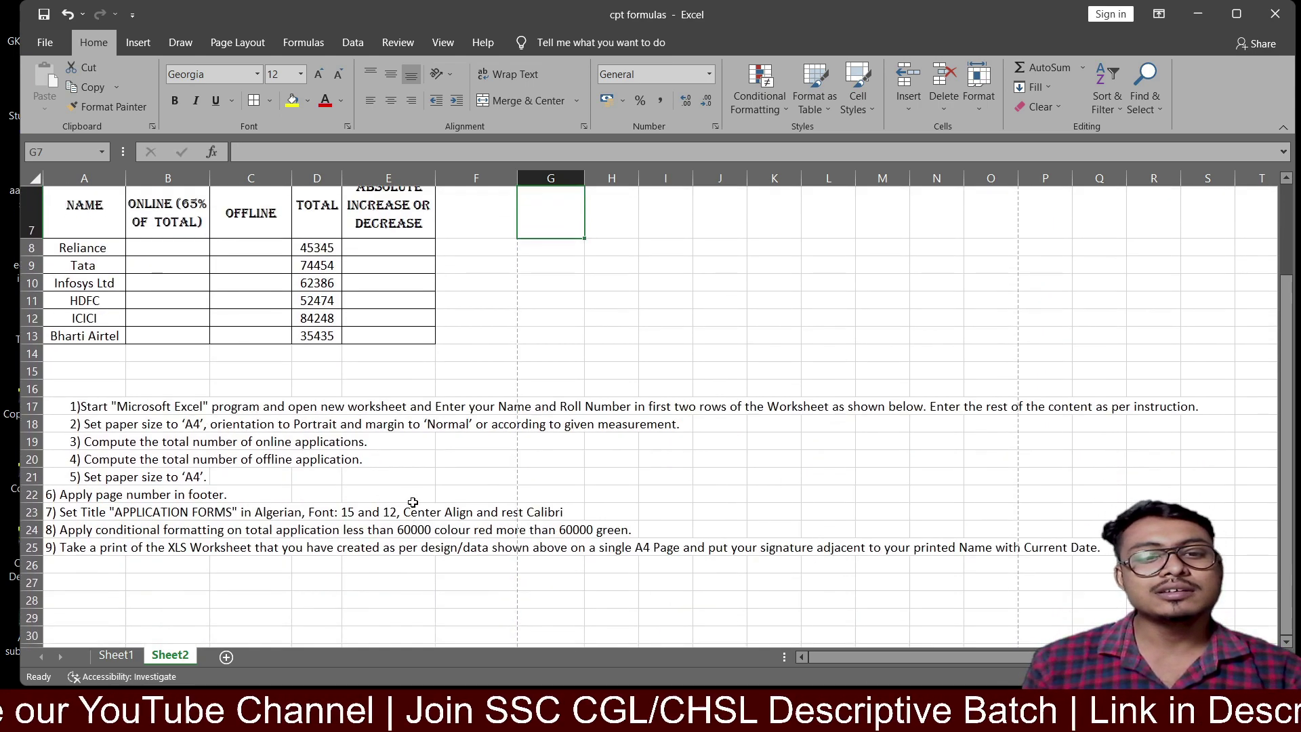
scroll(413, 502, up, 2)
scroll(413, 502, down, 3)
scroll(416, 505, up, 3)
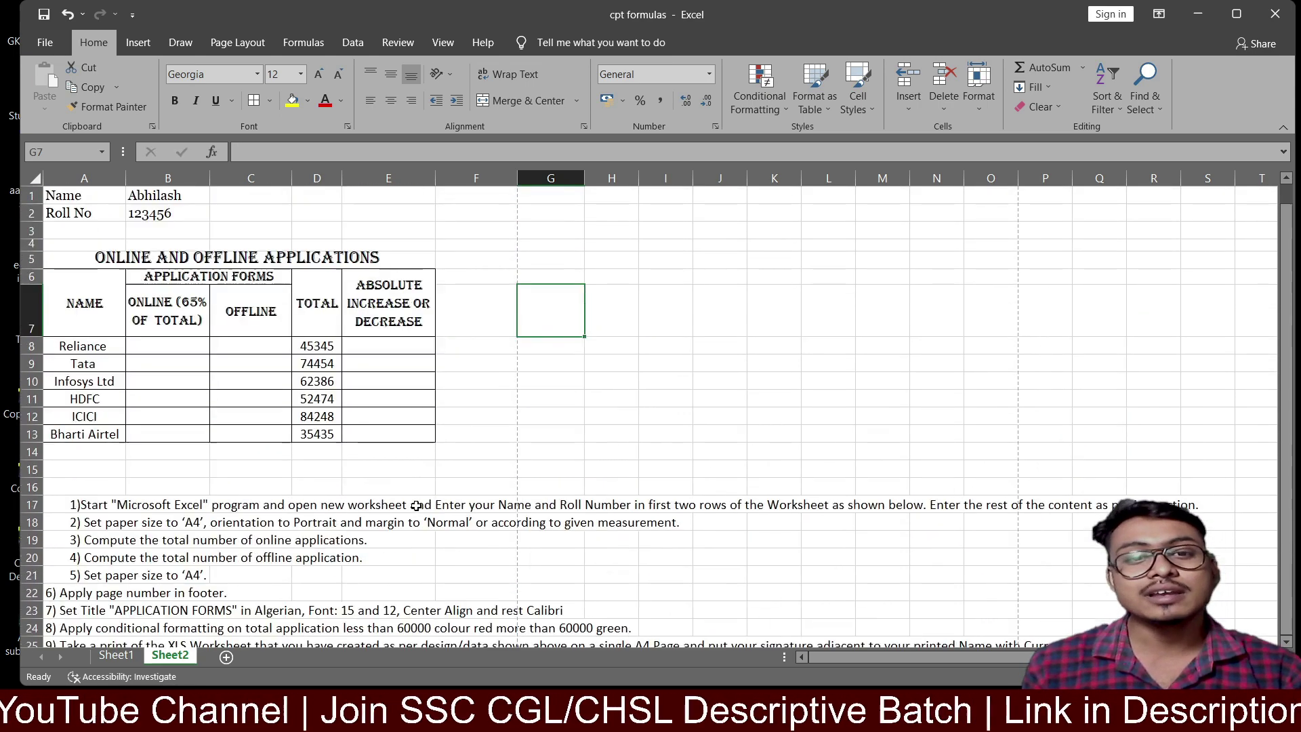
click(122, 655)
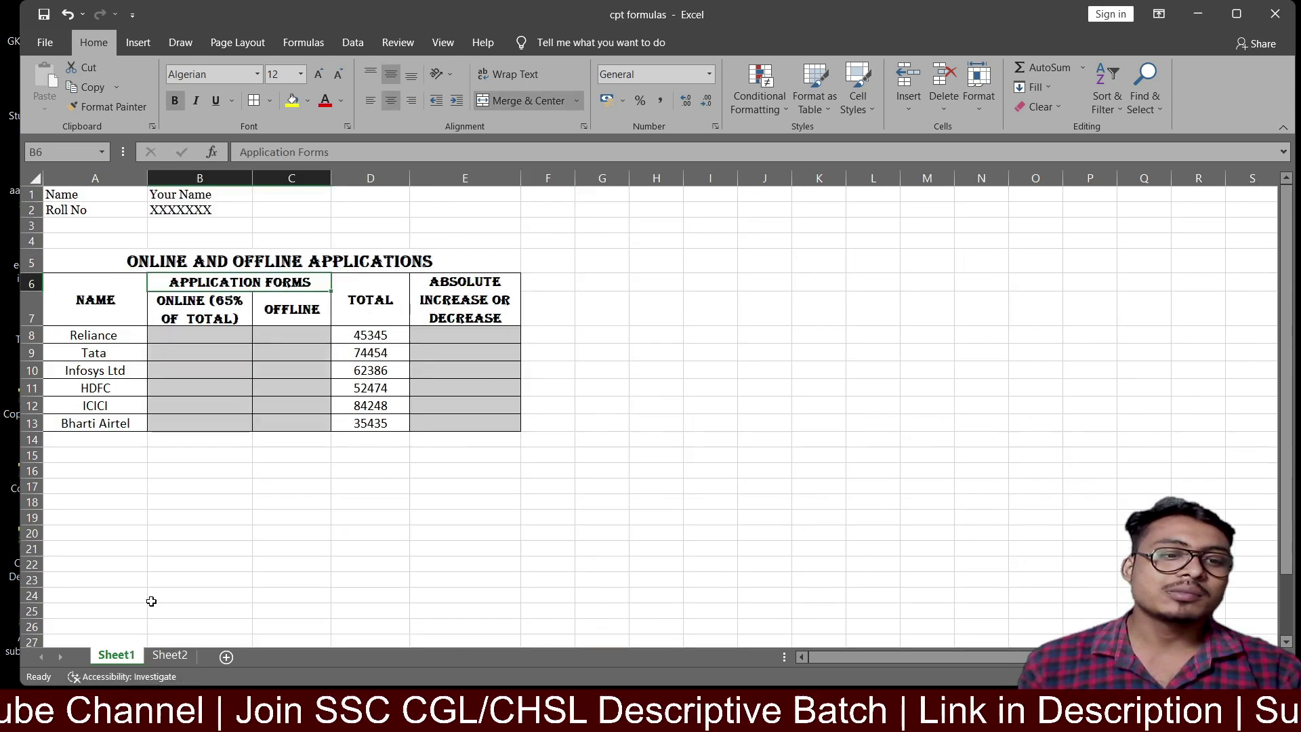
click(170, 655)
Step: Bold the header rows A5:E7 and adjust the heights of rows 4 and 6
drag(82, 267, 248, 298)
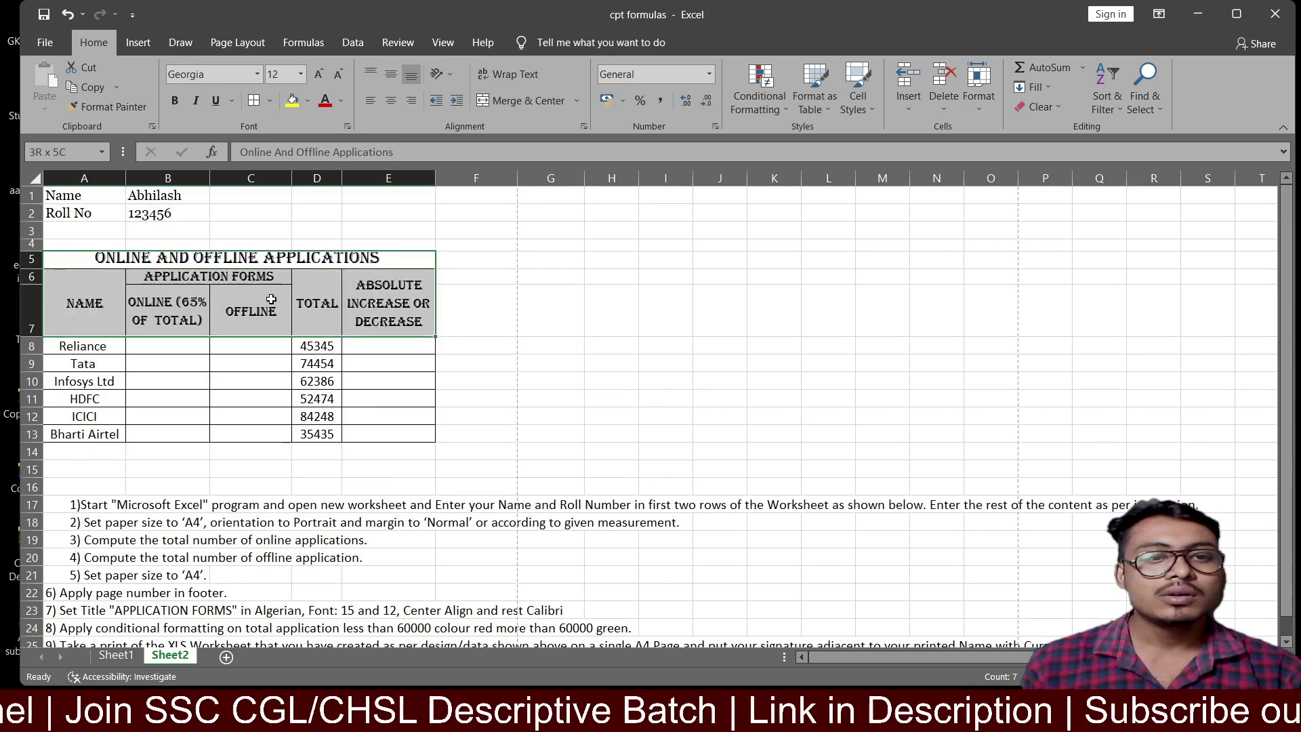
click(179, 101)
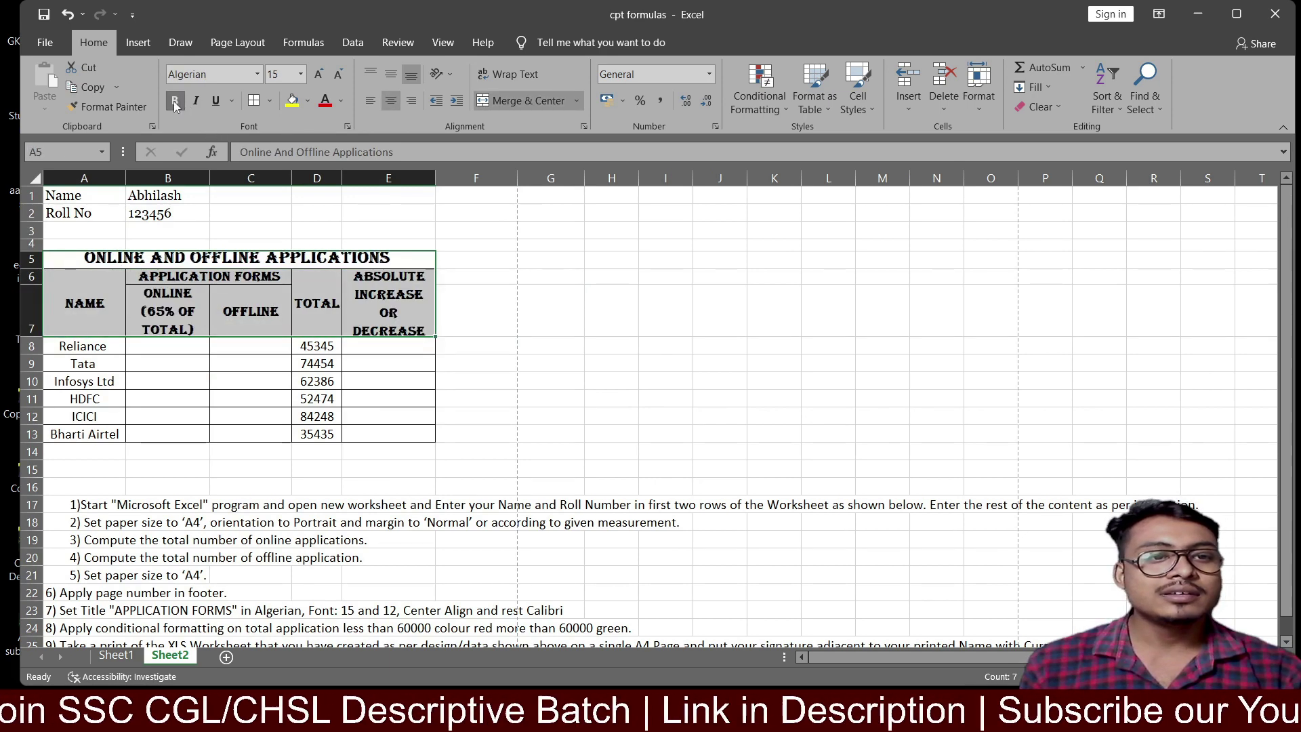
click(596, 433)
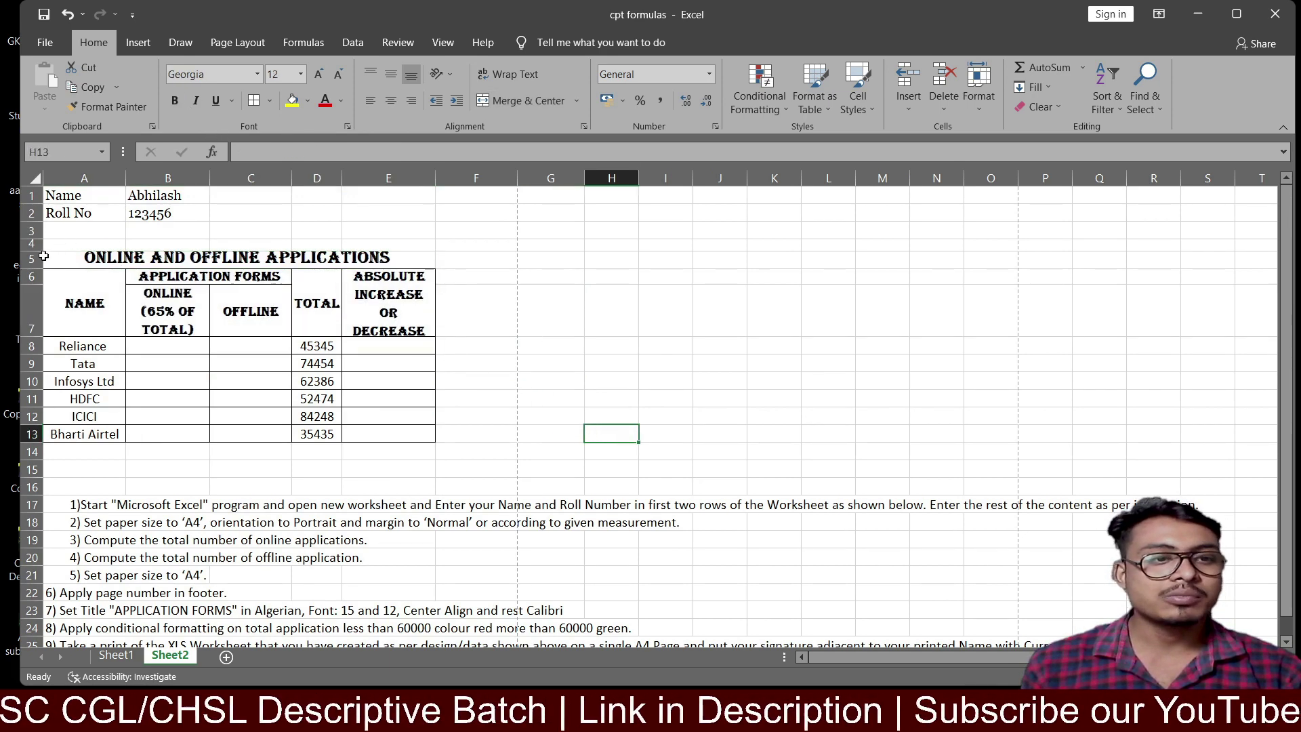
drag(41, 249, 41, 245)
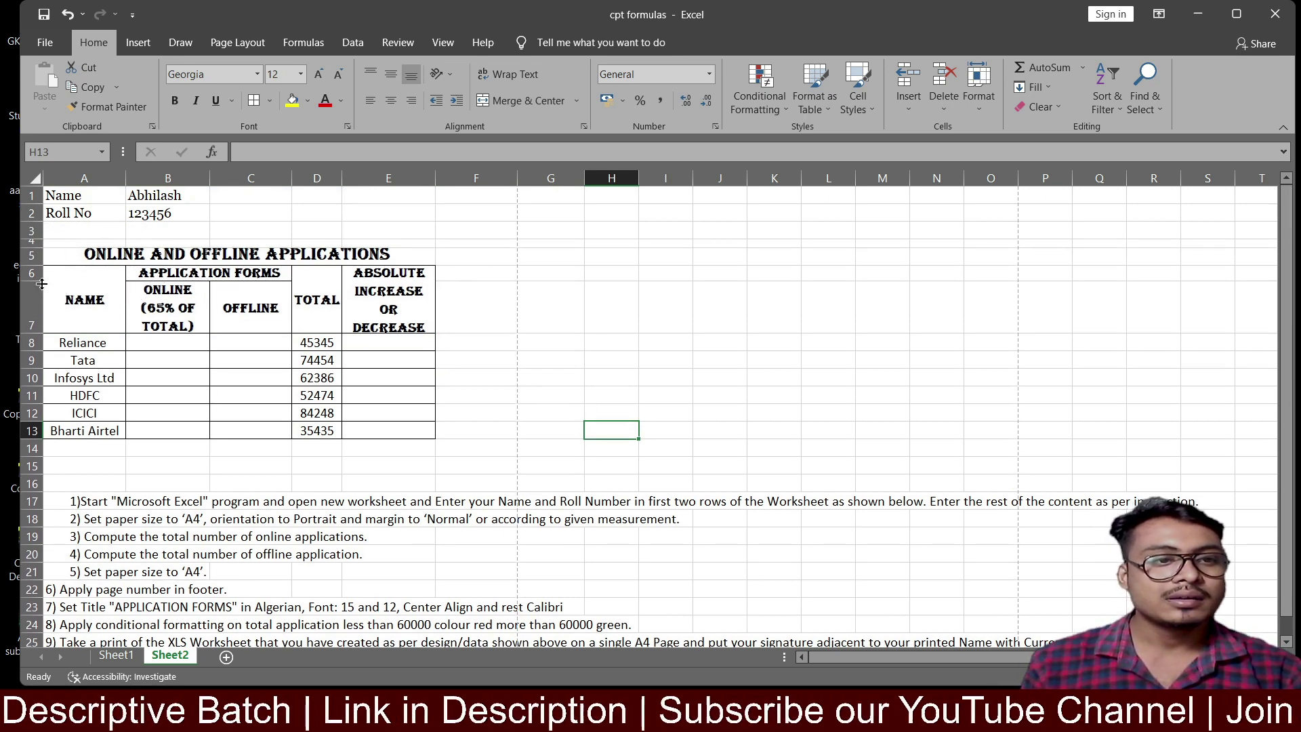
drag(35, 281, 35, 290)
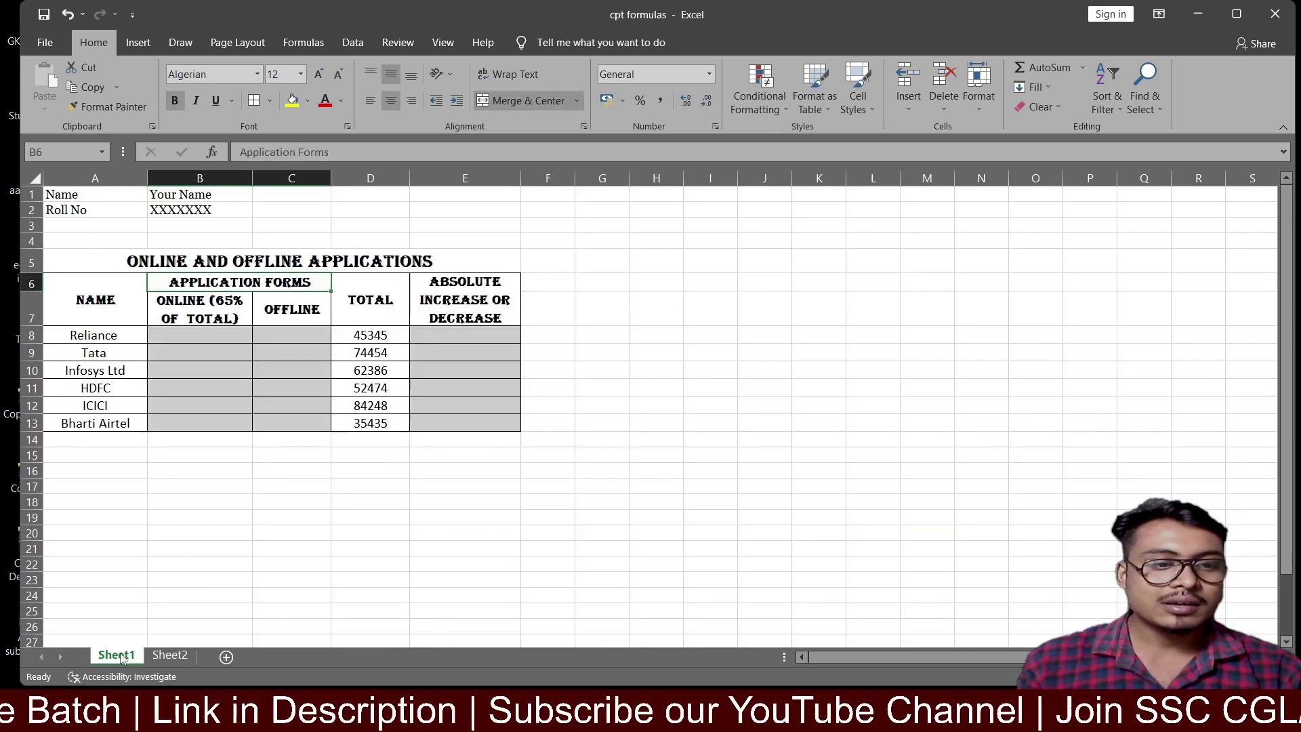
Step: Shorten row 6 on Sheet2 and compare the layout with Sheet1
click(169, 656)
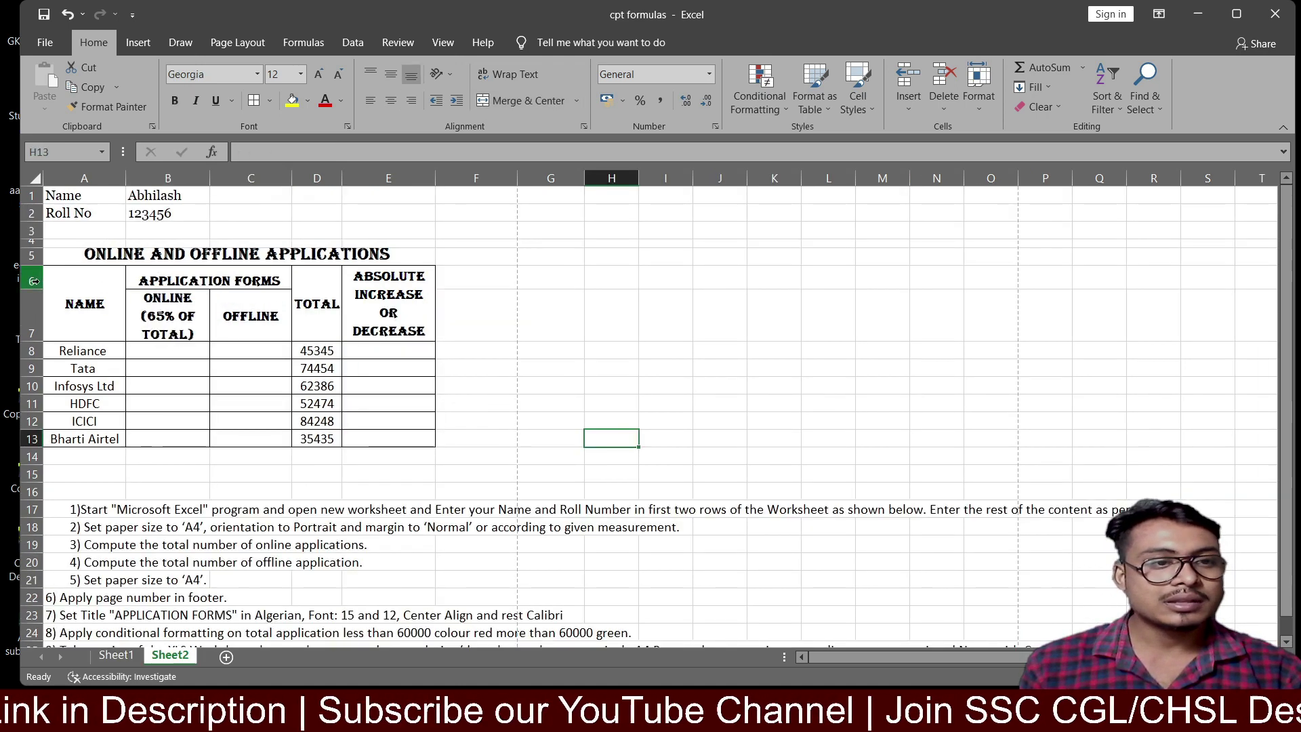
drag(43, 291, 42, 279)
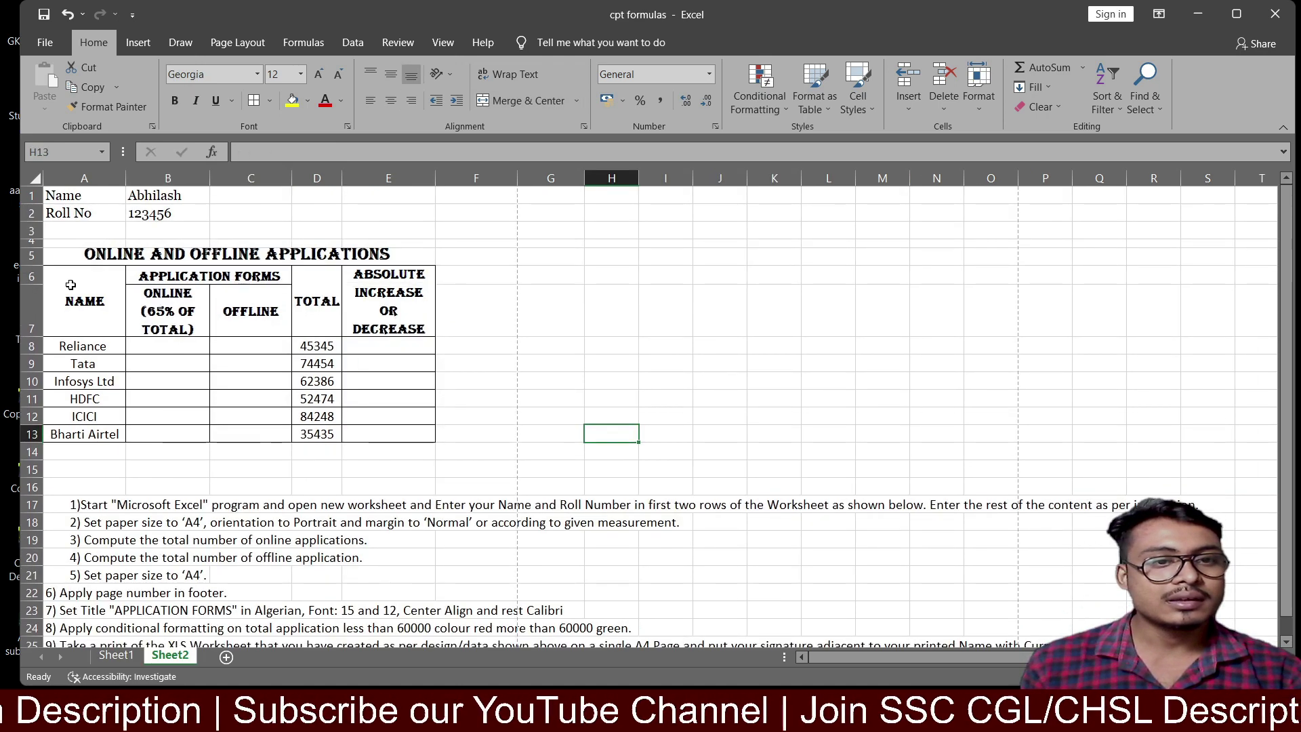
click(507, 450)
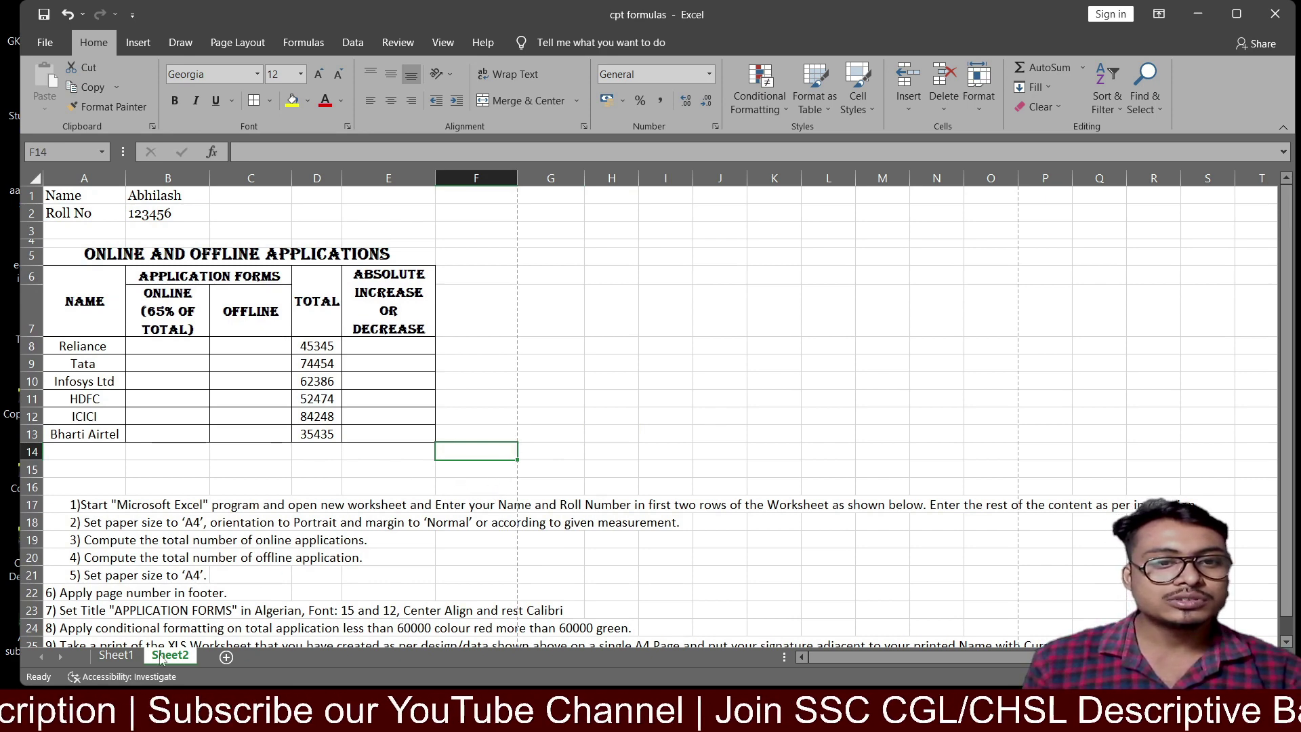
click(120, 653)
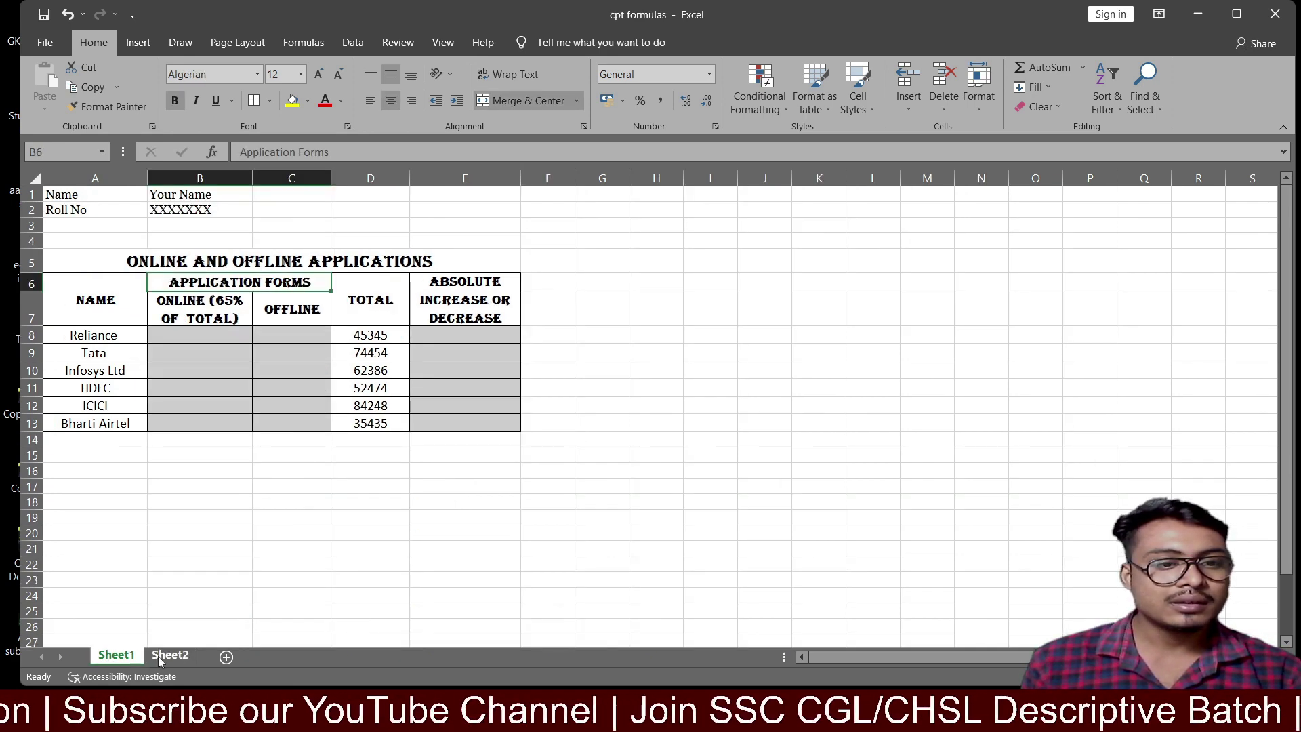
click(157, 656)
Step: Widen column E and fine-tune the heights of rows 6 and 7, checking against Sheet1
drag(436, 177, 444, 178)
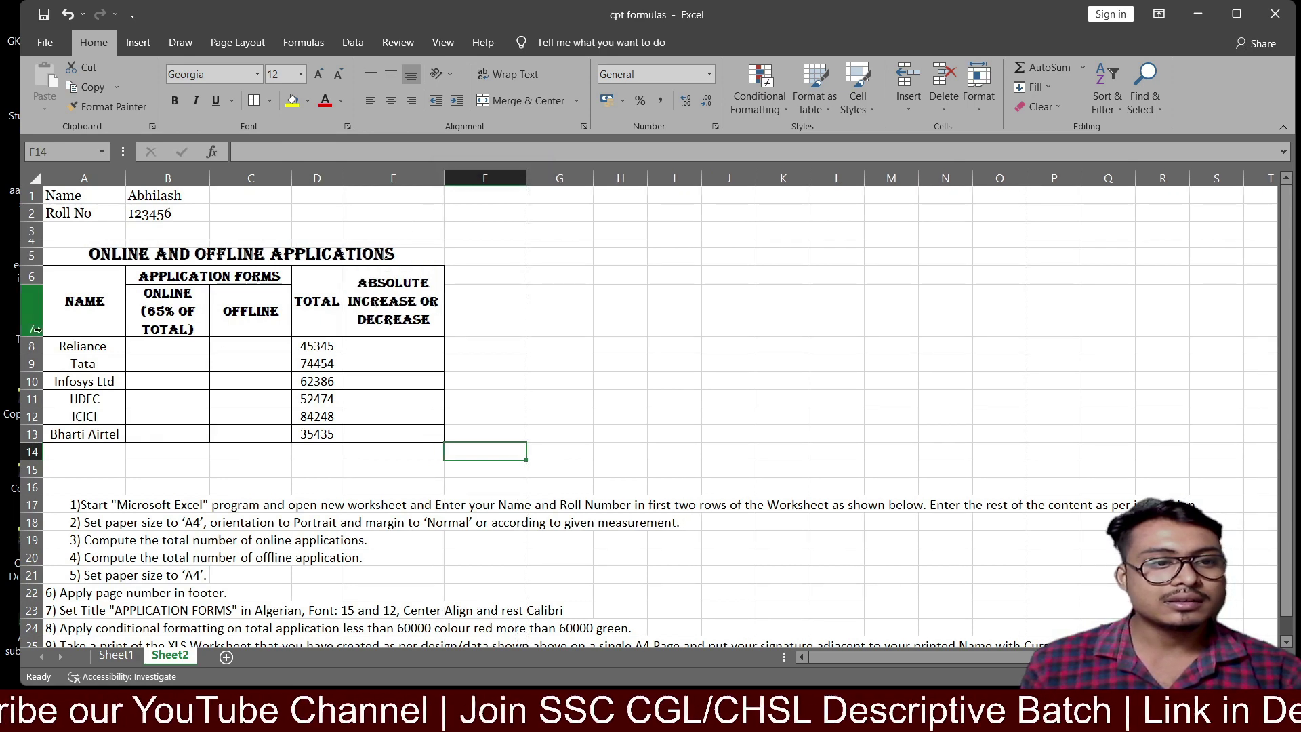
drag(45, 337, 42, 330)
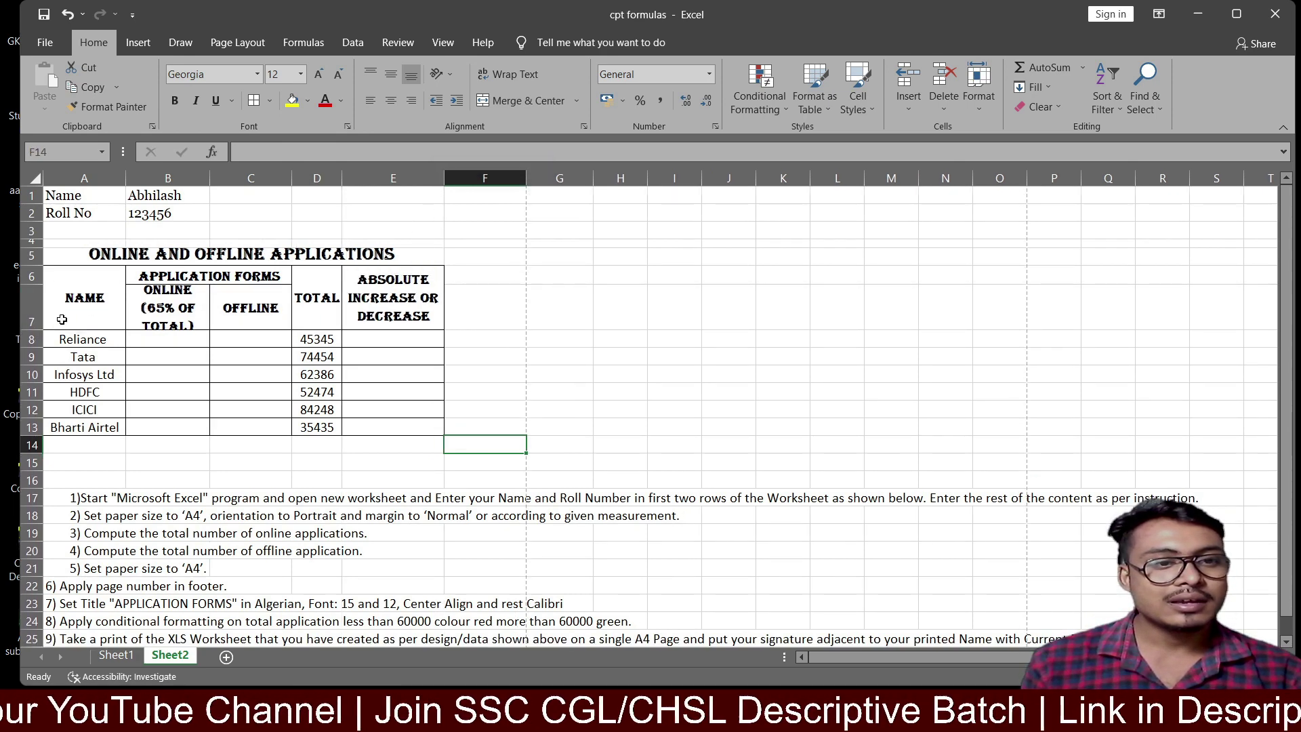
drag(40, 285, 39, 282)
drag(35, 328, 36, 336)
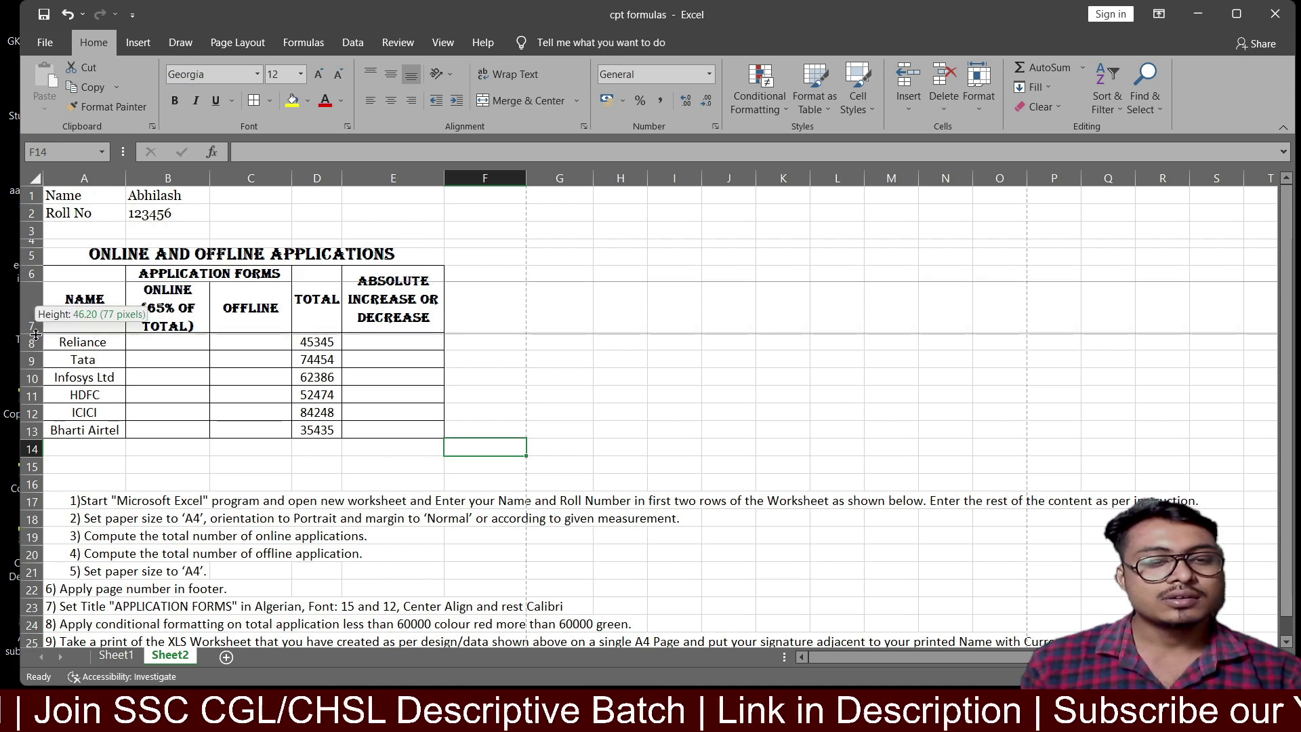
click(559, 379)
click(125, 656)
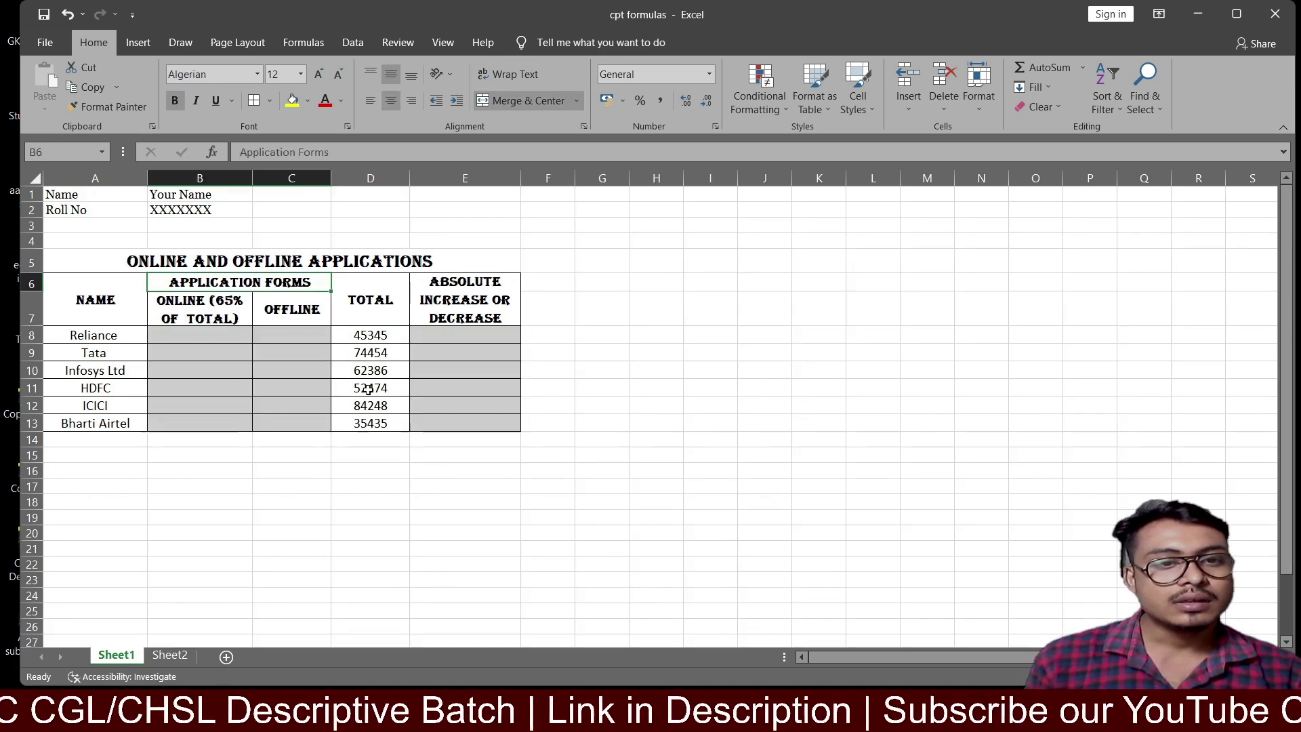
click(154, 657)
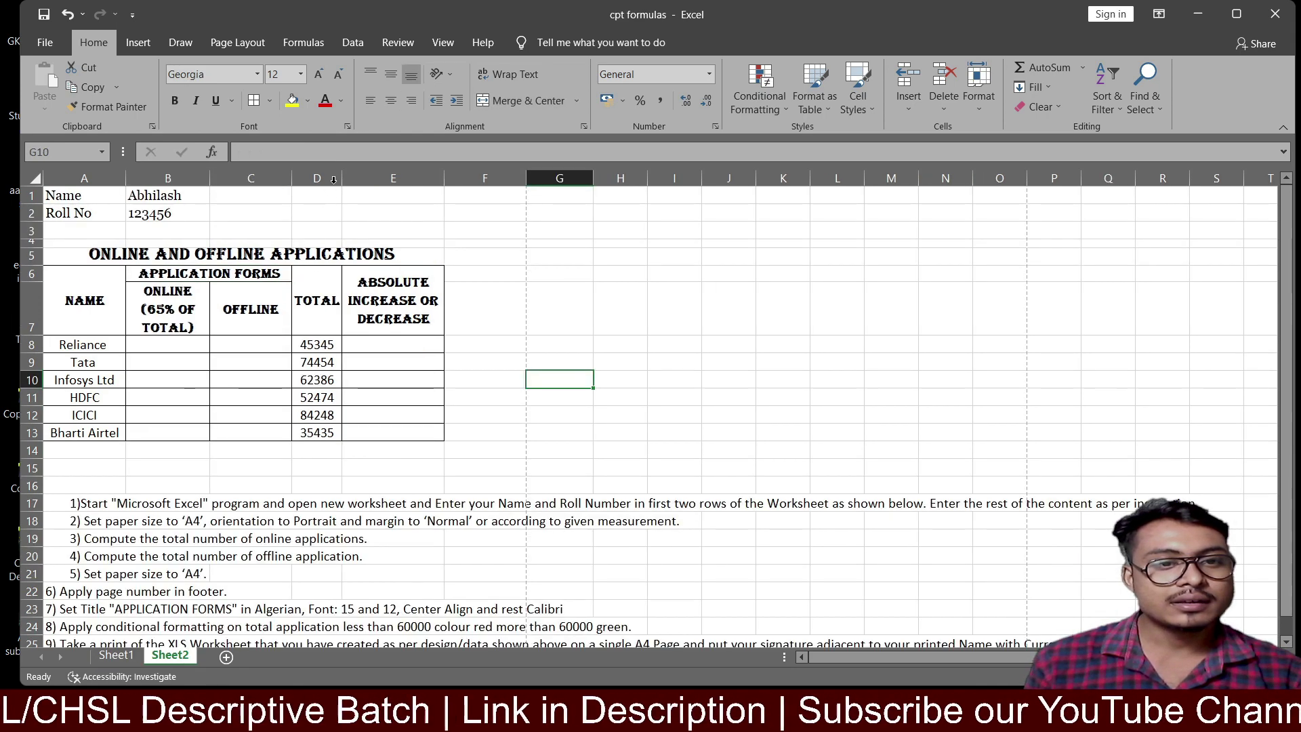
Step: Widen the Total column D, compare with Sheet1, and select the empty cells B8:C13
drag(341, 171, 361, 172)
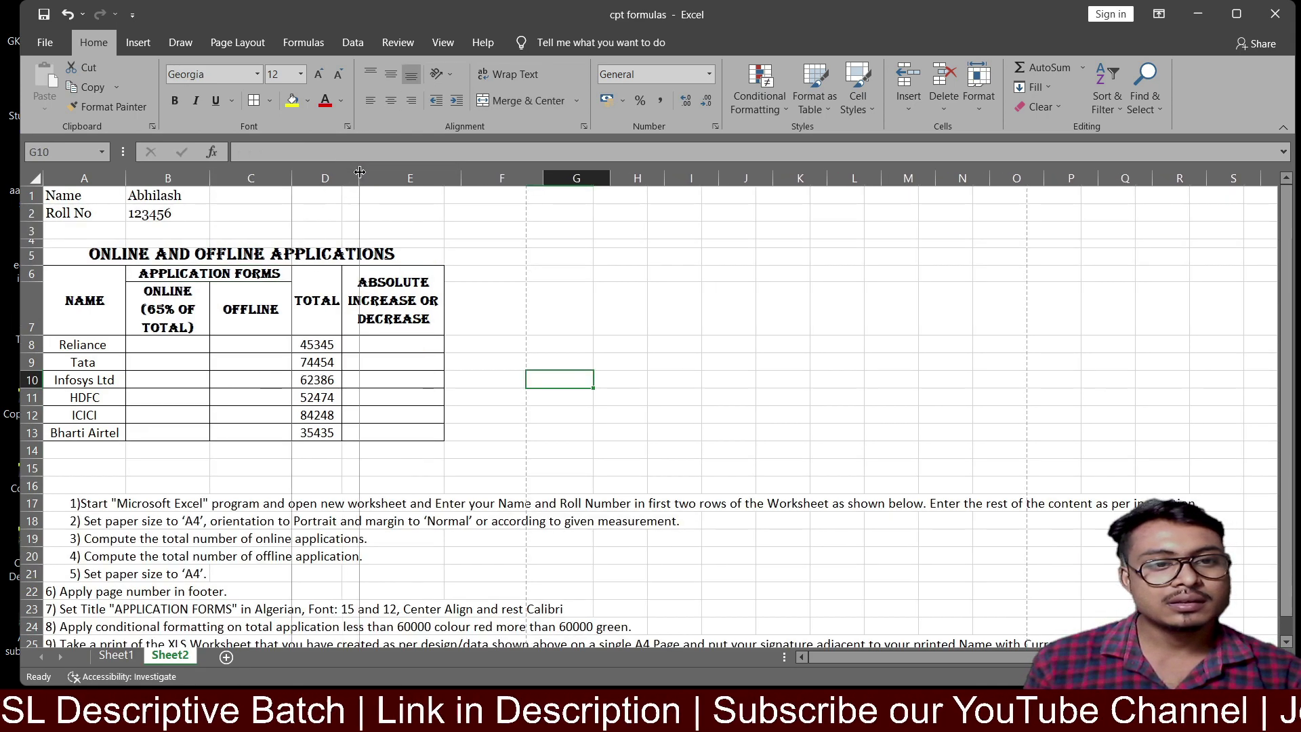
drag(361, 172, 378, 173)
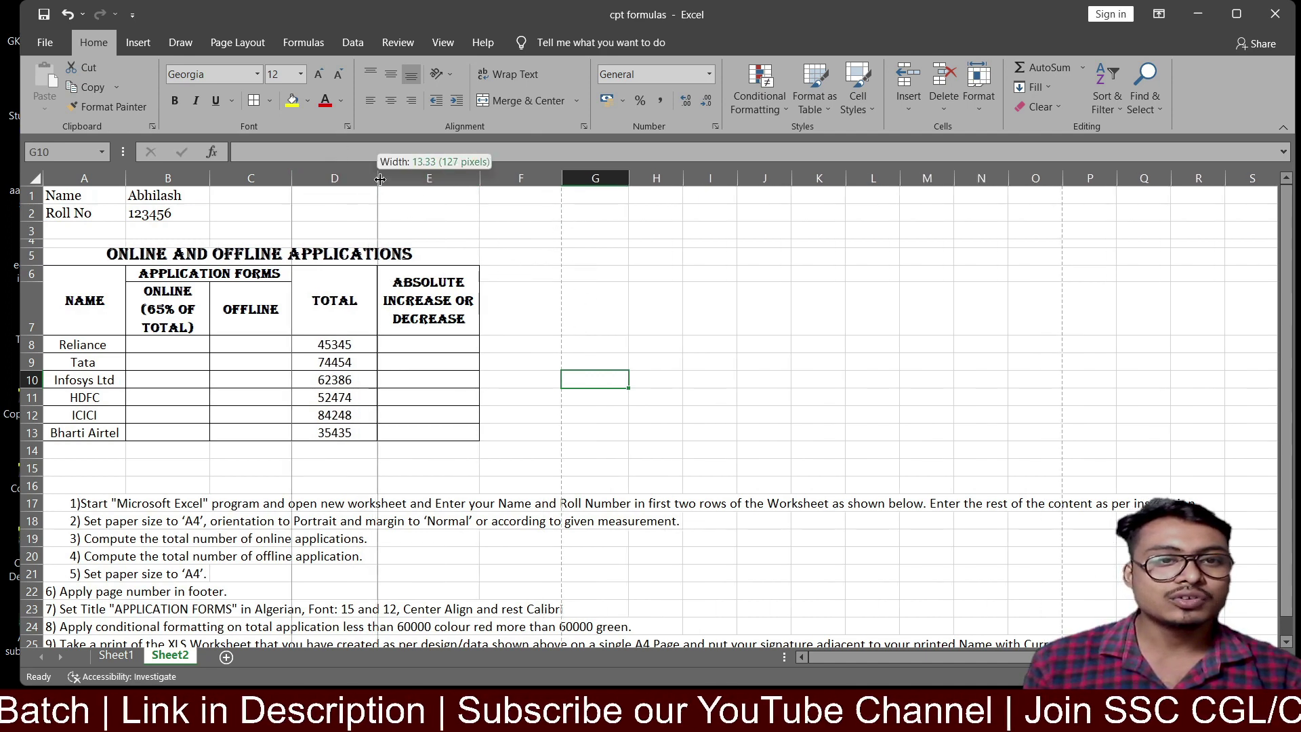
drag(378, 177, 391, 178)
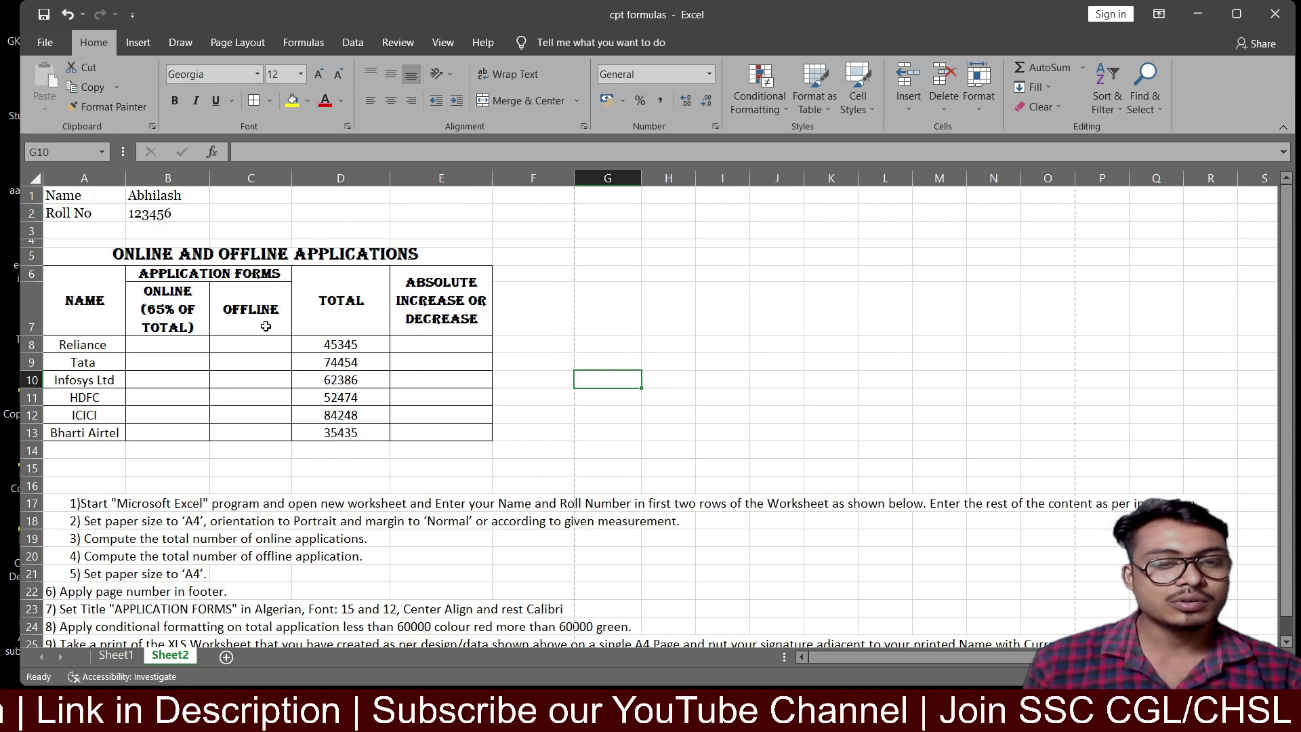
click(108, 657)
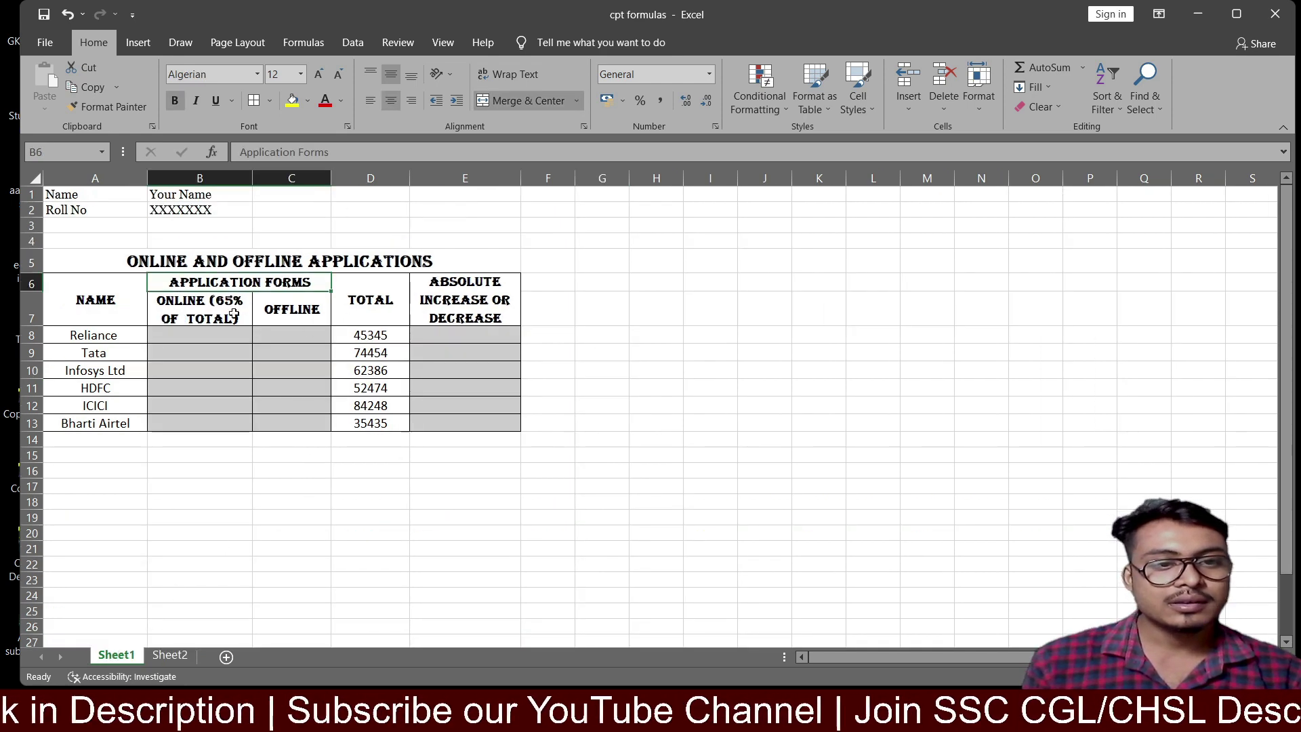
click(169, 656)
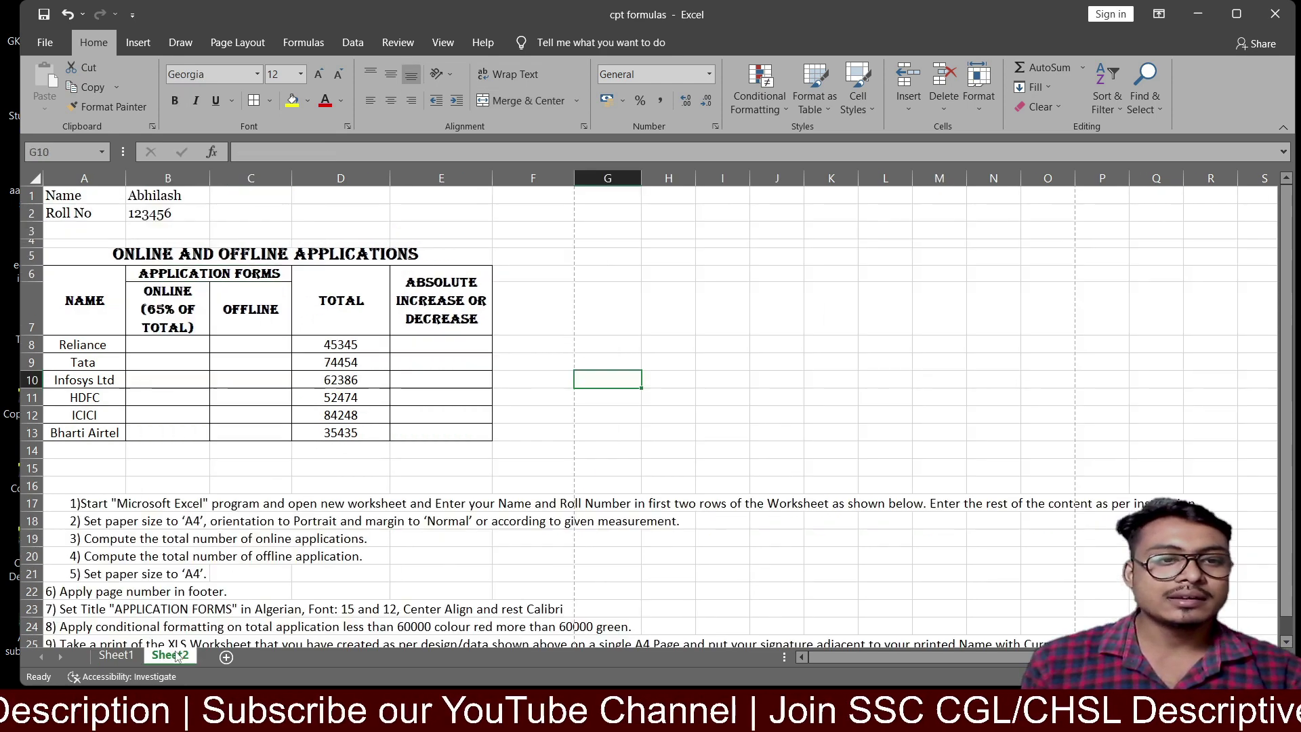
drag(162, 348, 250, 433)
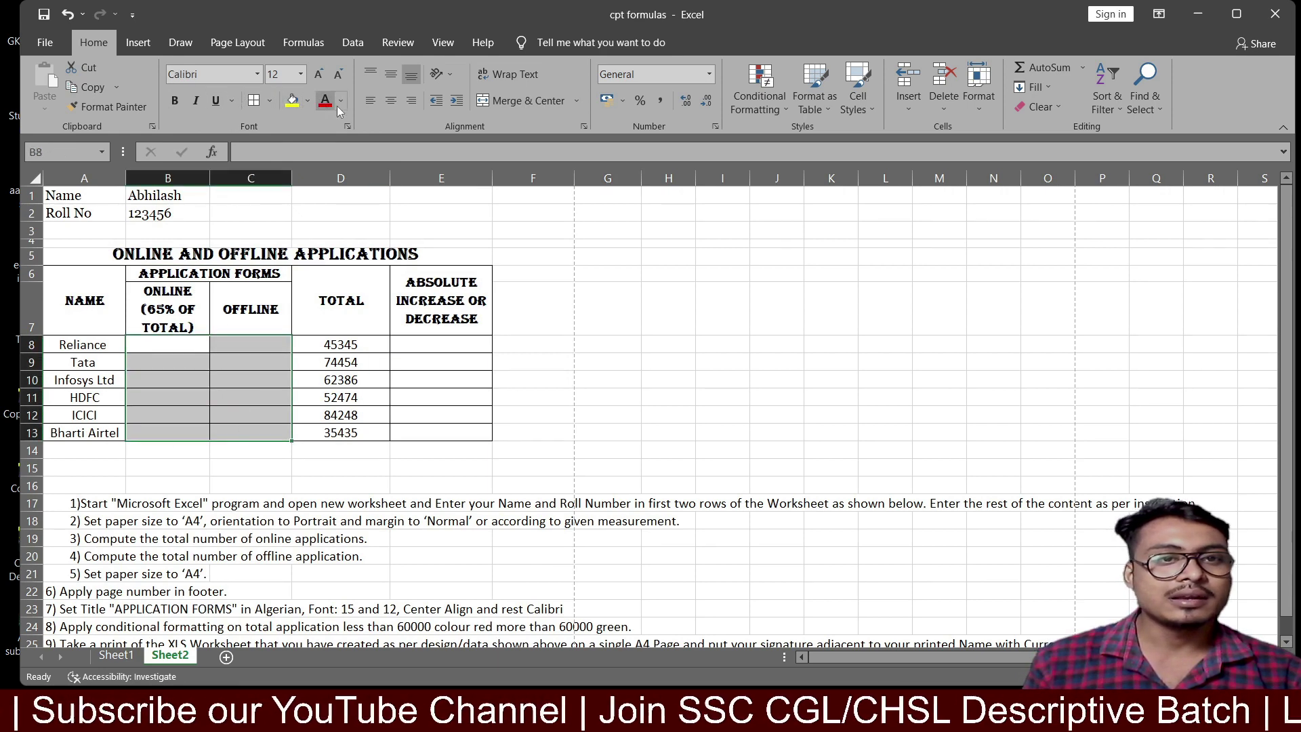
Step: Give B8:C13 and E8:E13 a light grey fill, then view Sheet1 for comparison
click(308, 101)
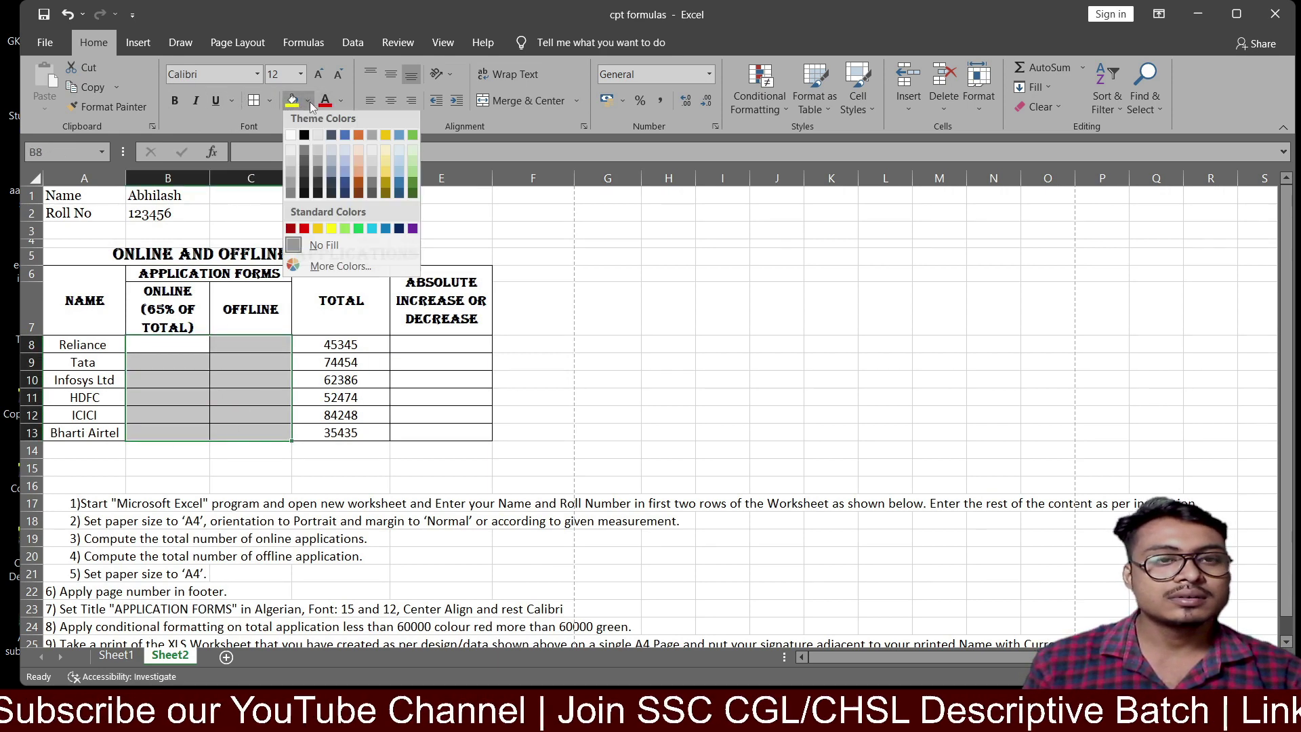
click(317, 156)
drag(397, 350, 440, 433)
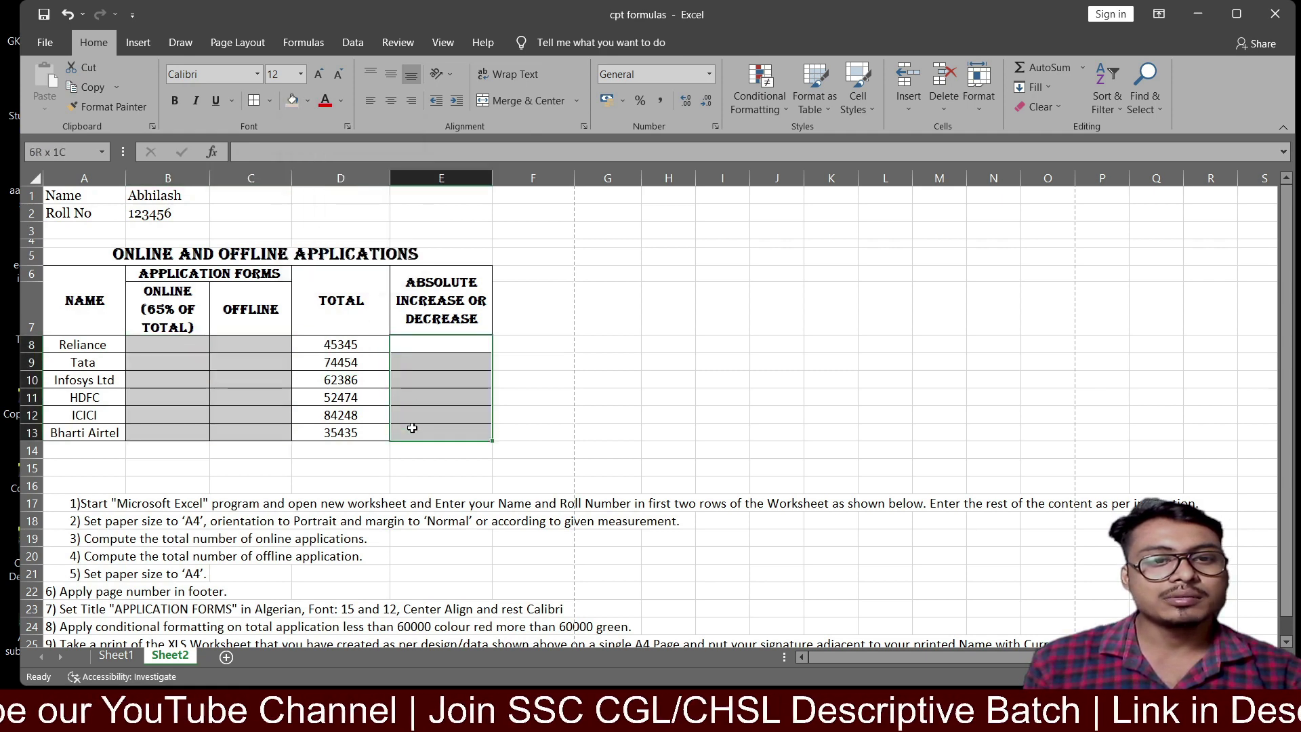
click(291, 101)
click(608, 362)
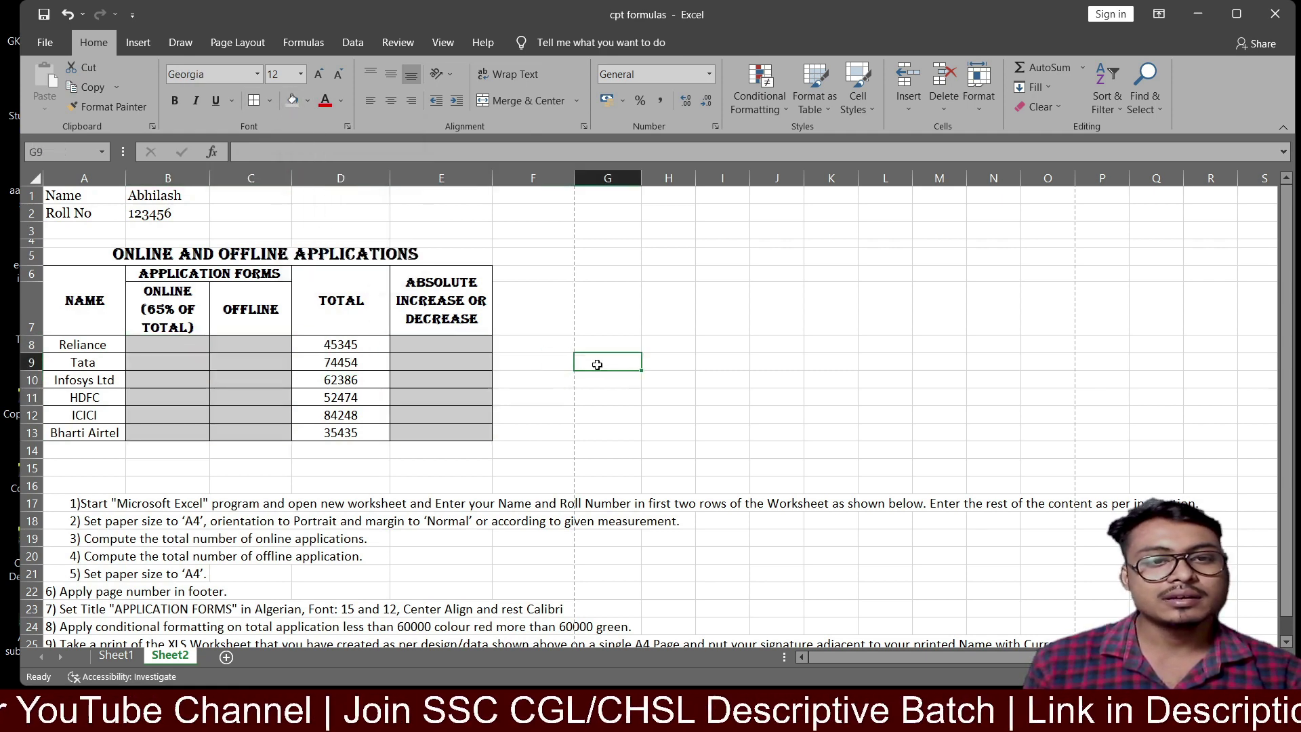
scroll(483, 425, down, 2)
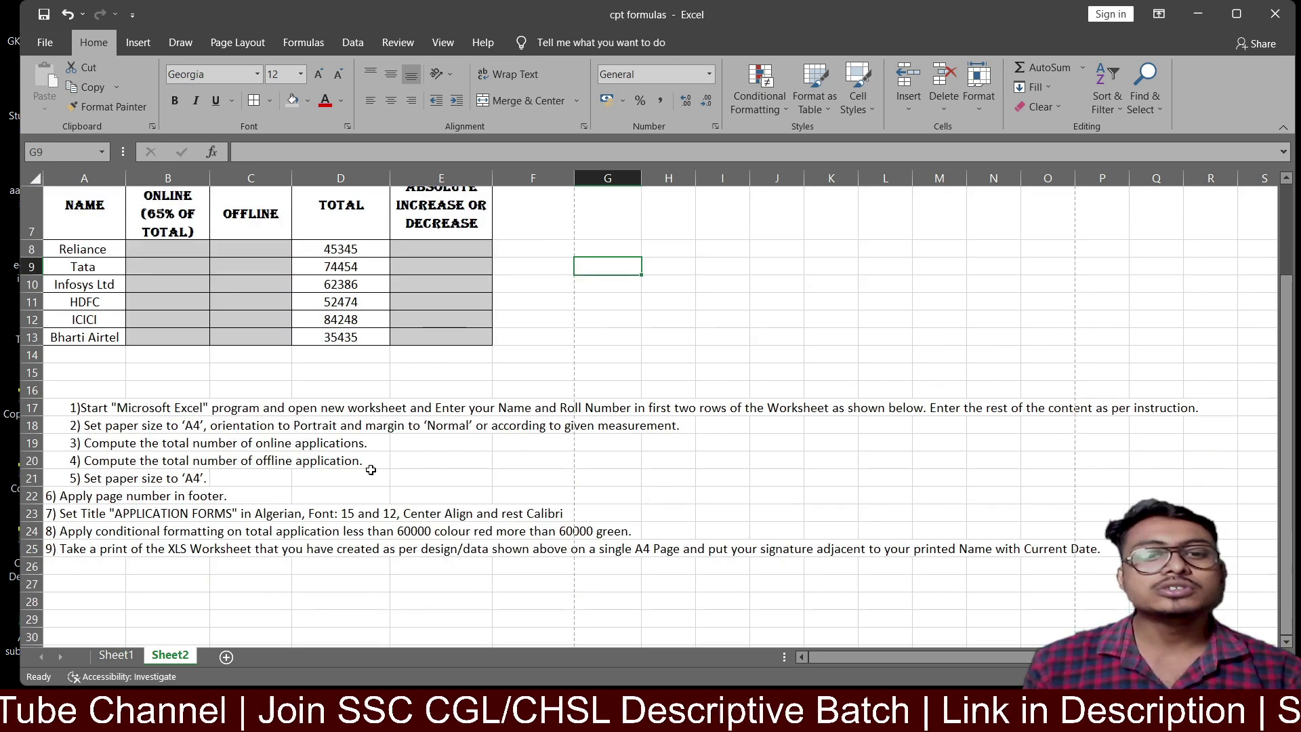
click(117, 655)
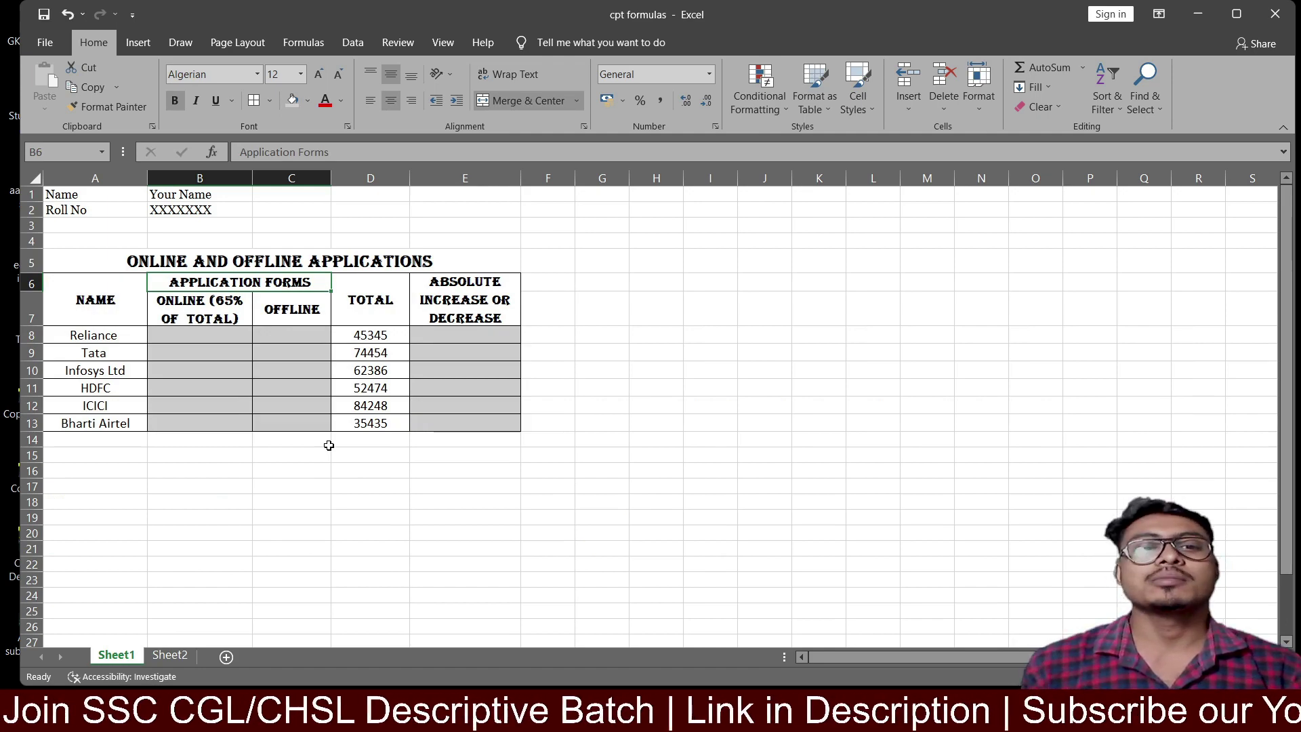
Step: Return to Sheet2, scroll through the instruction list, and select cell B8
click(177, 655)
scroll(209, 463, up, 2)
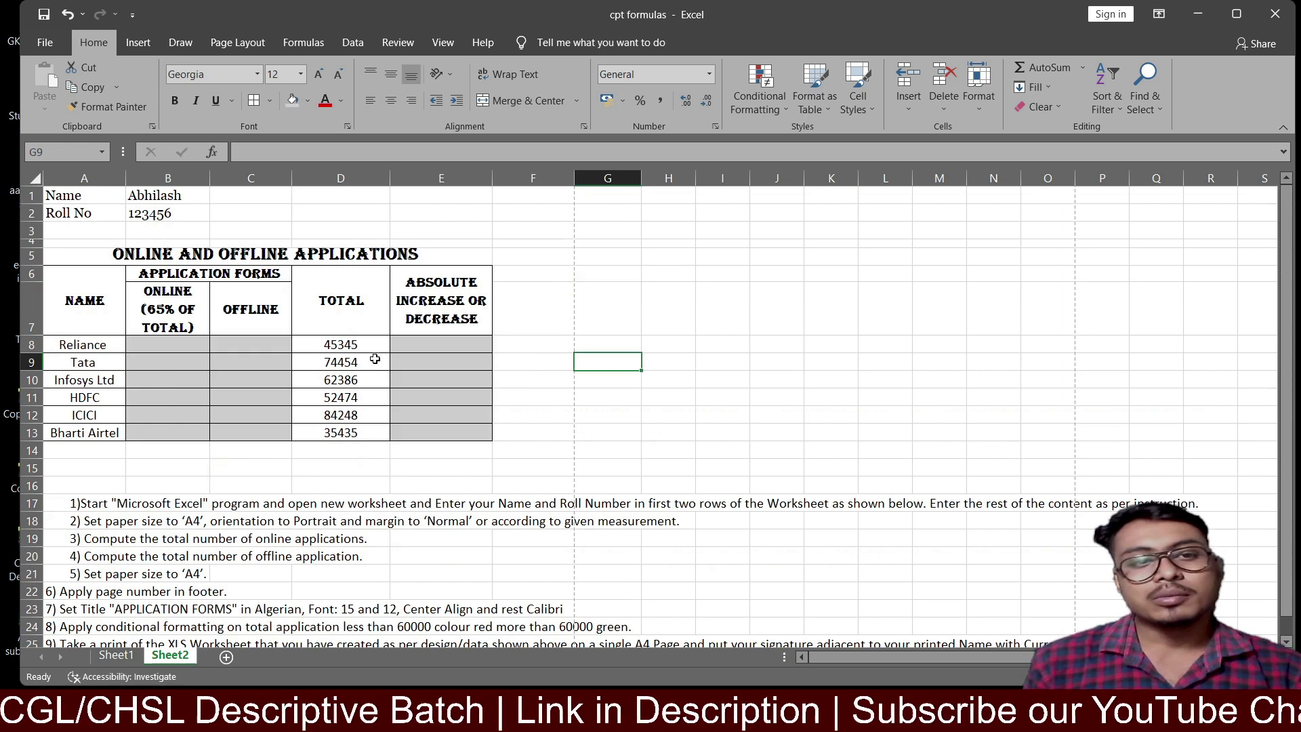
scroll(396, 465, down, 1)
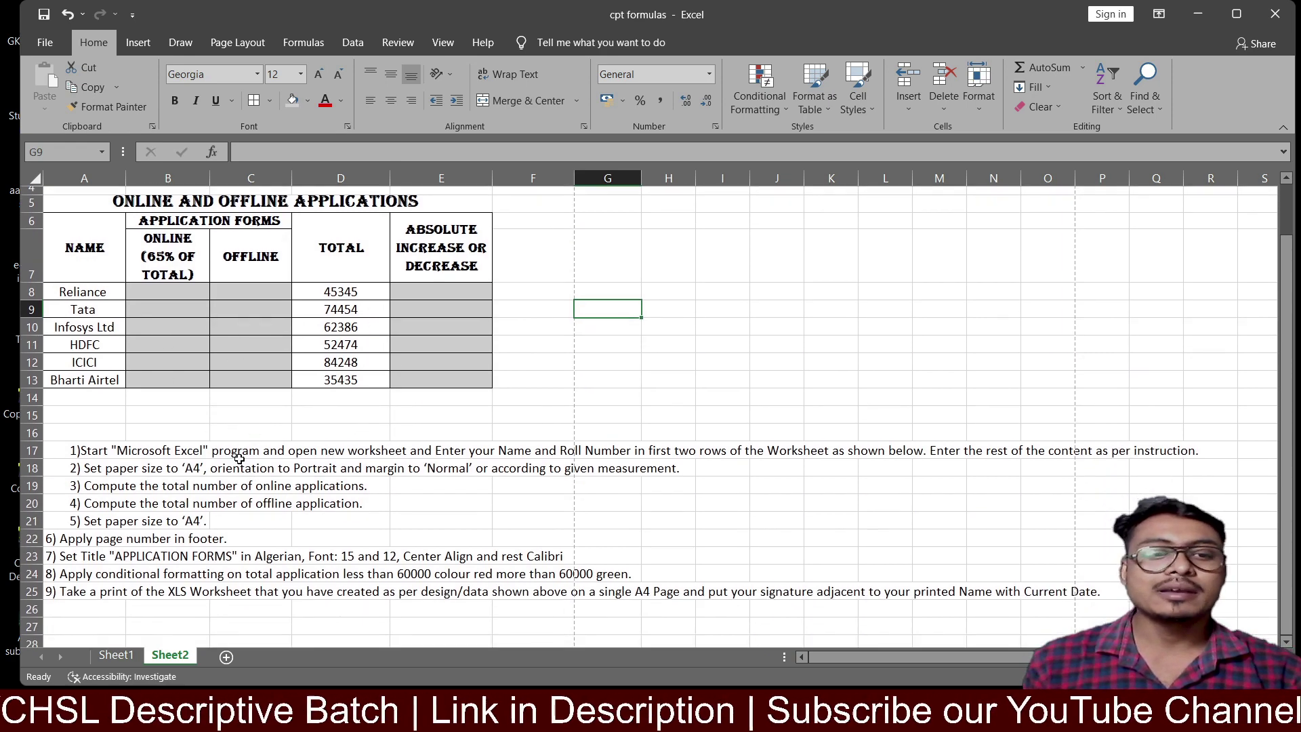
scroll(203, 515, down, 2)
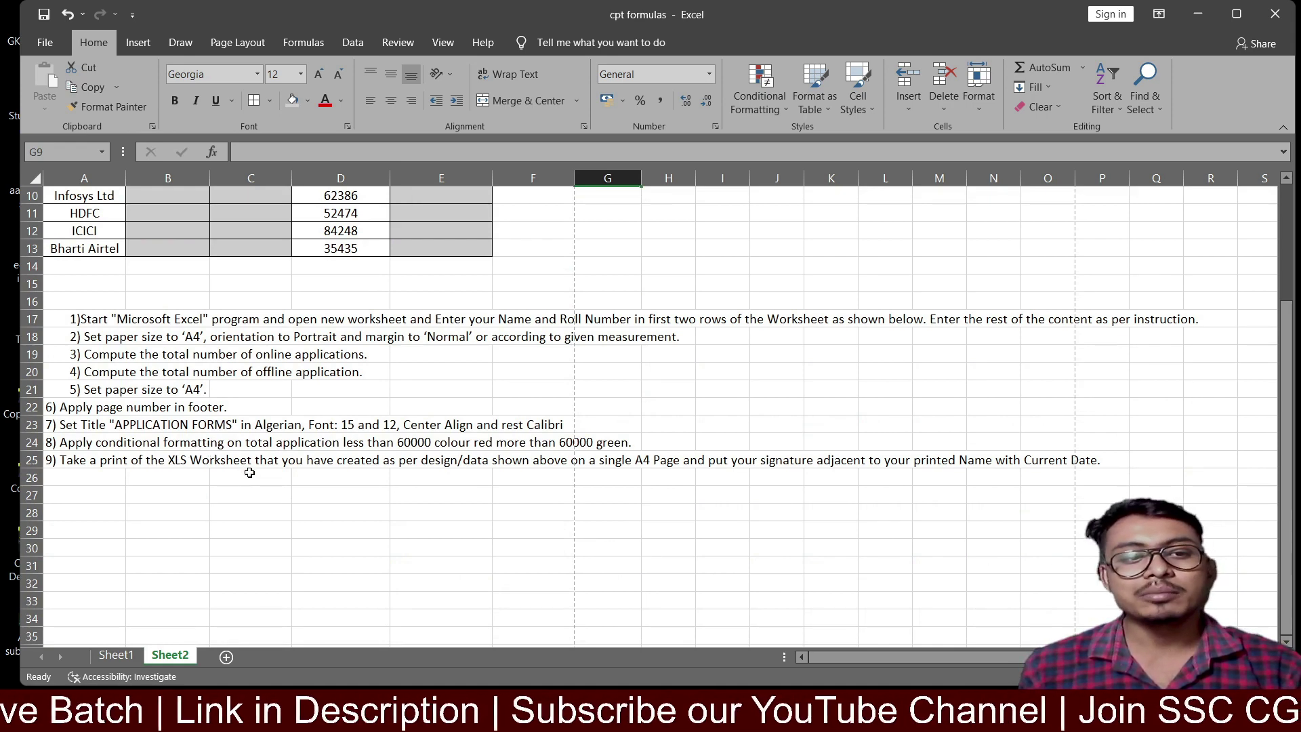
scroll(204, 447, up, 3)
scroll(161, 546, up, 1)
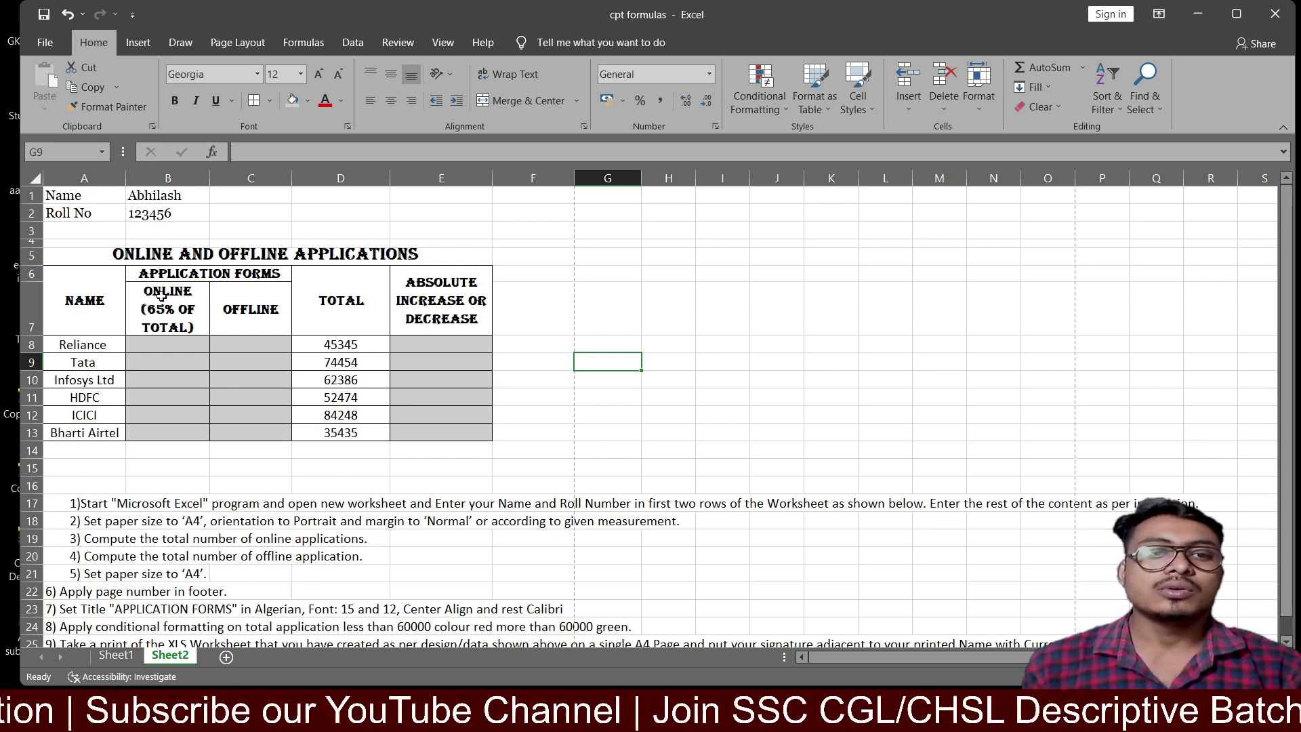
click(168, 347)
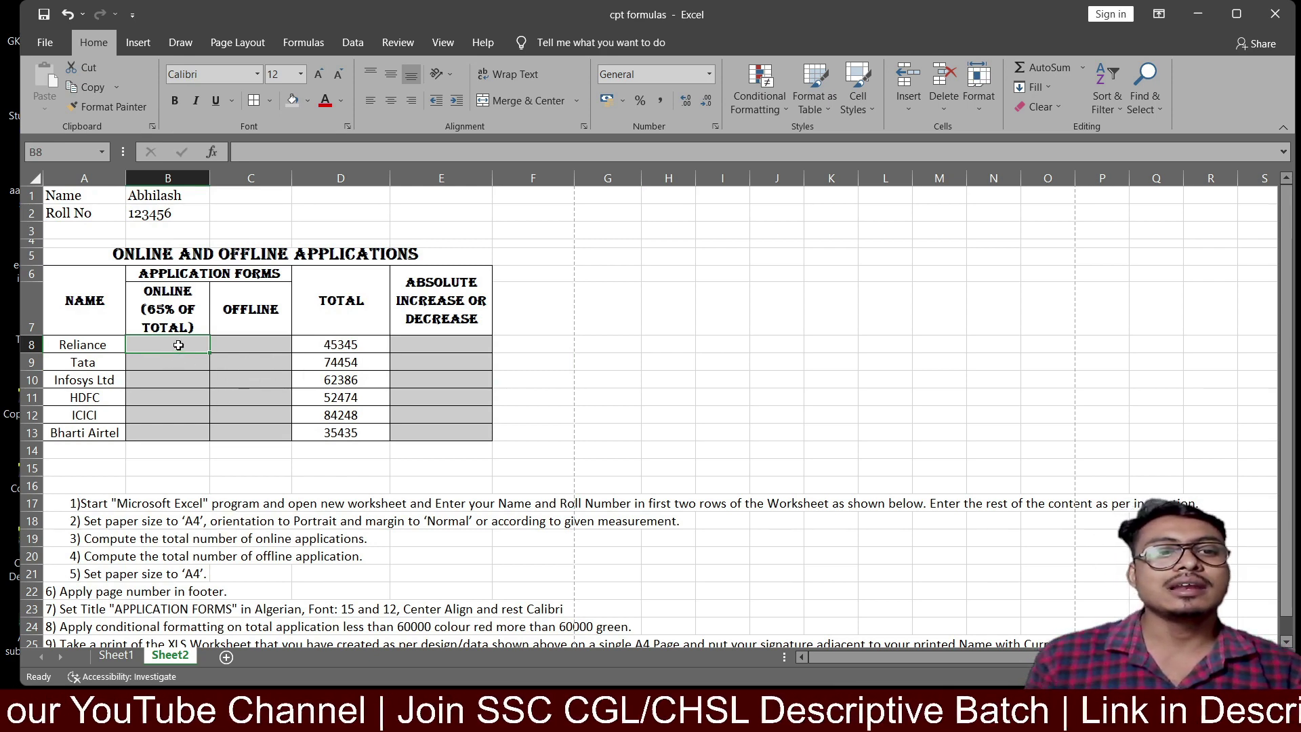
Step: Enter =D8*65% in B8 and fill it down to B13 for the Online values
text(=)
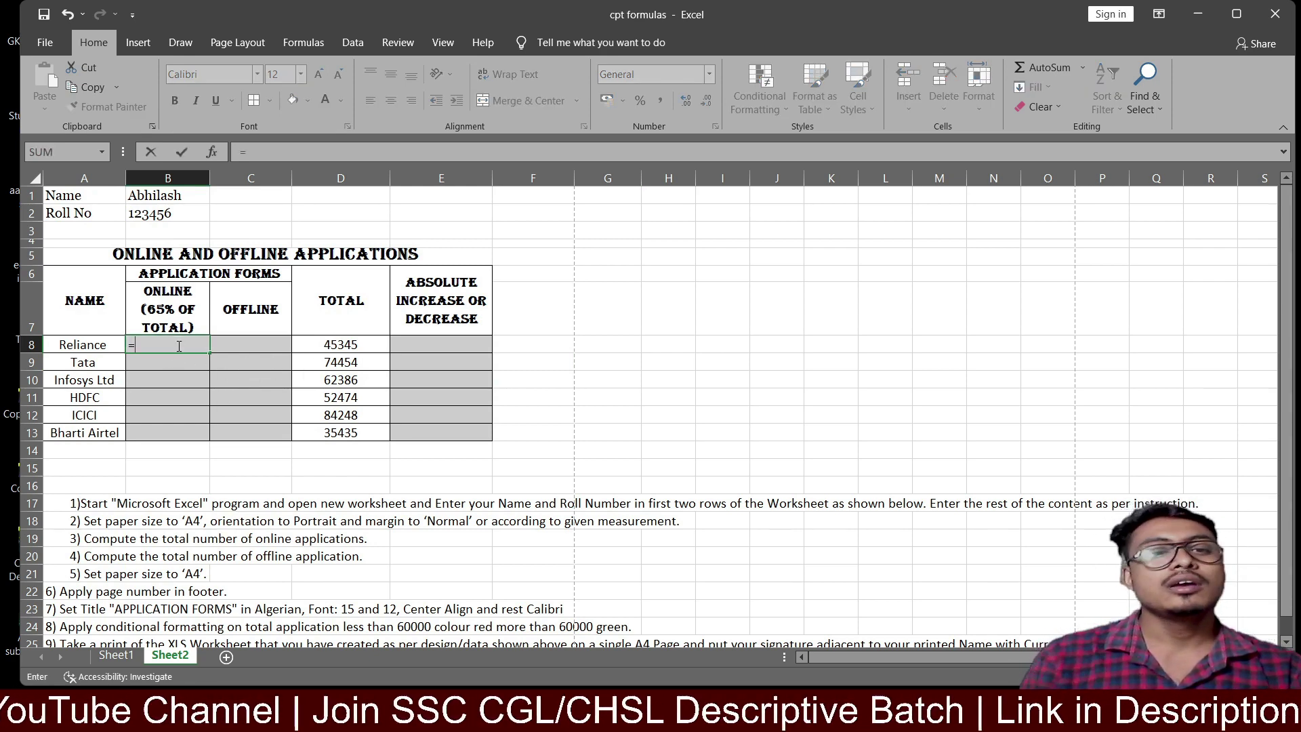
click(332, 345)
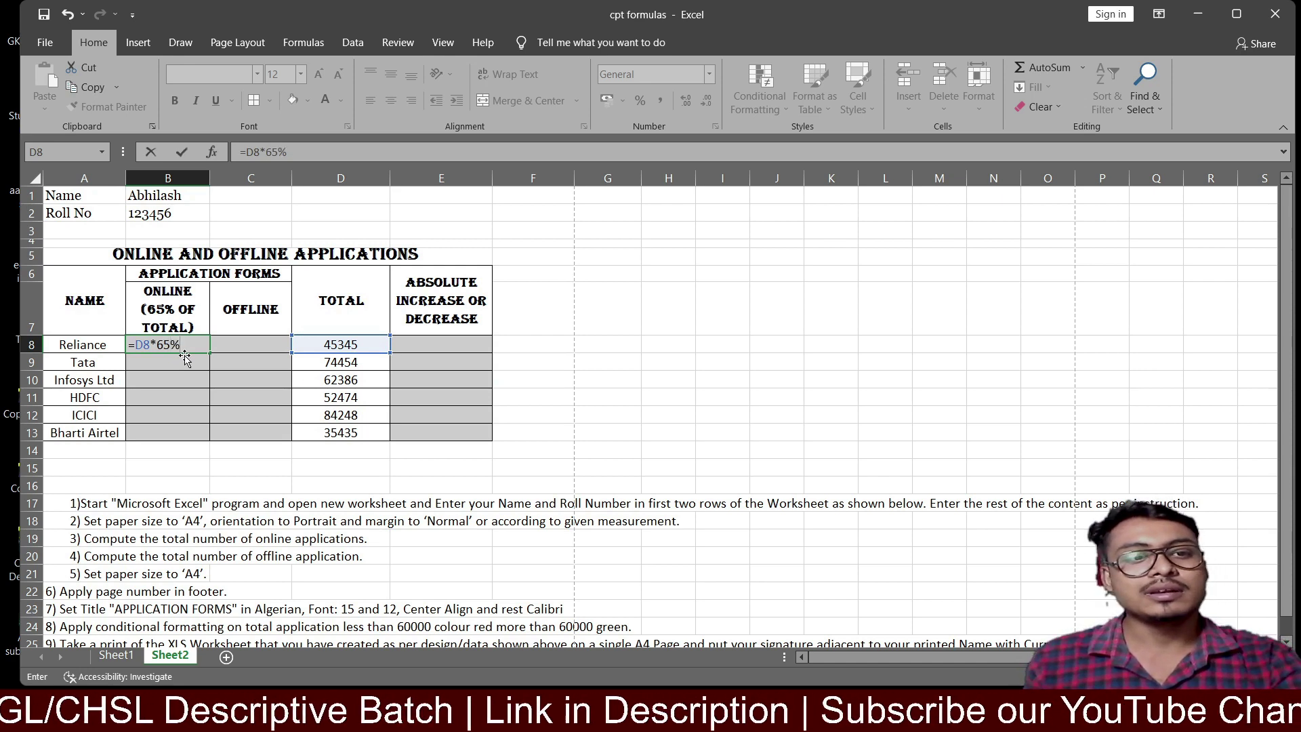
key(Return)
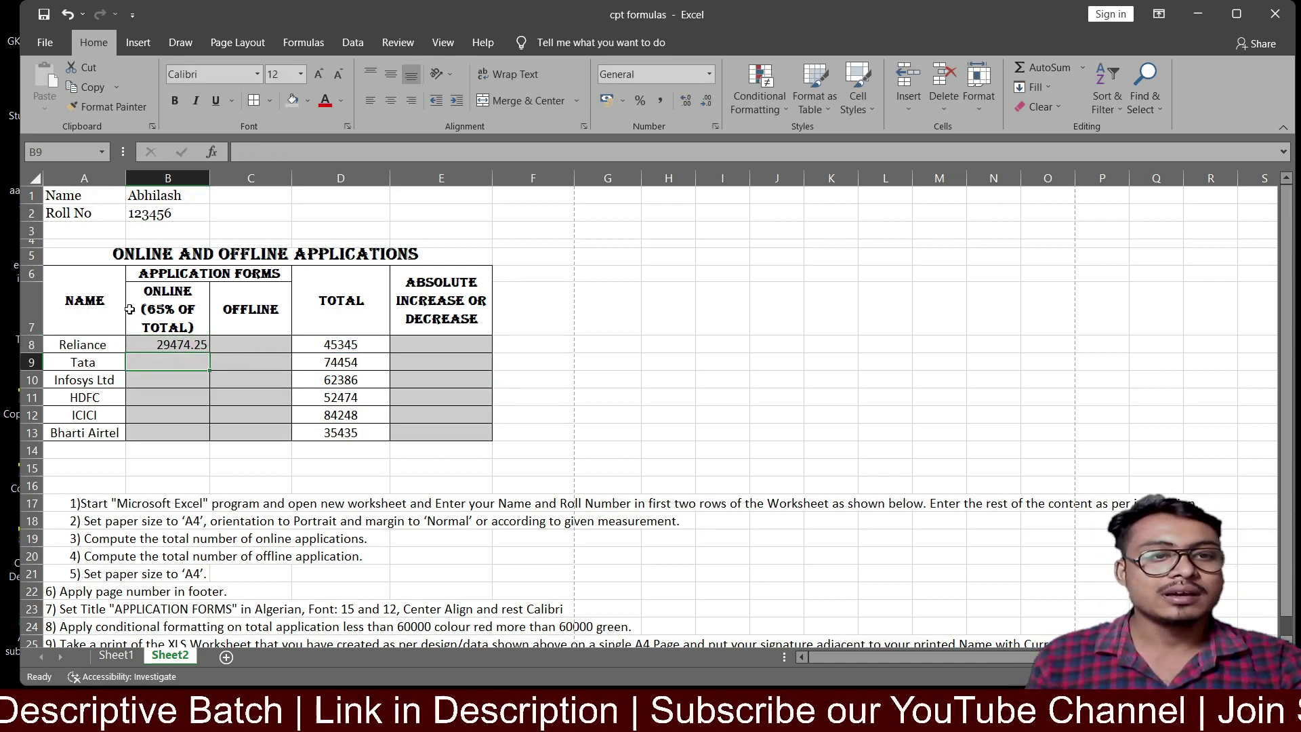
click(201, 350)
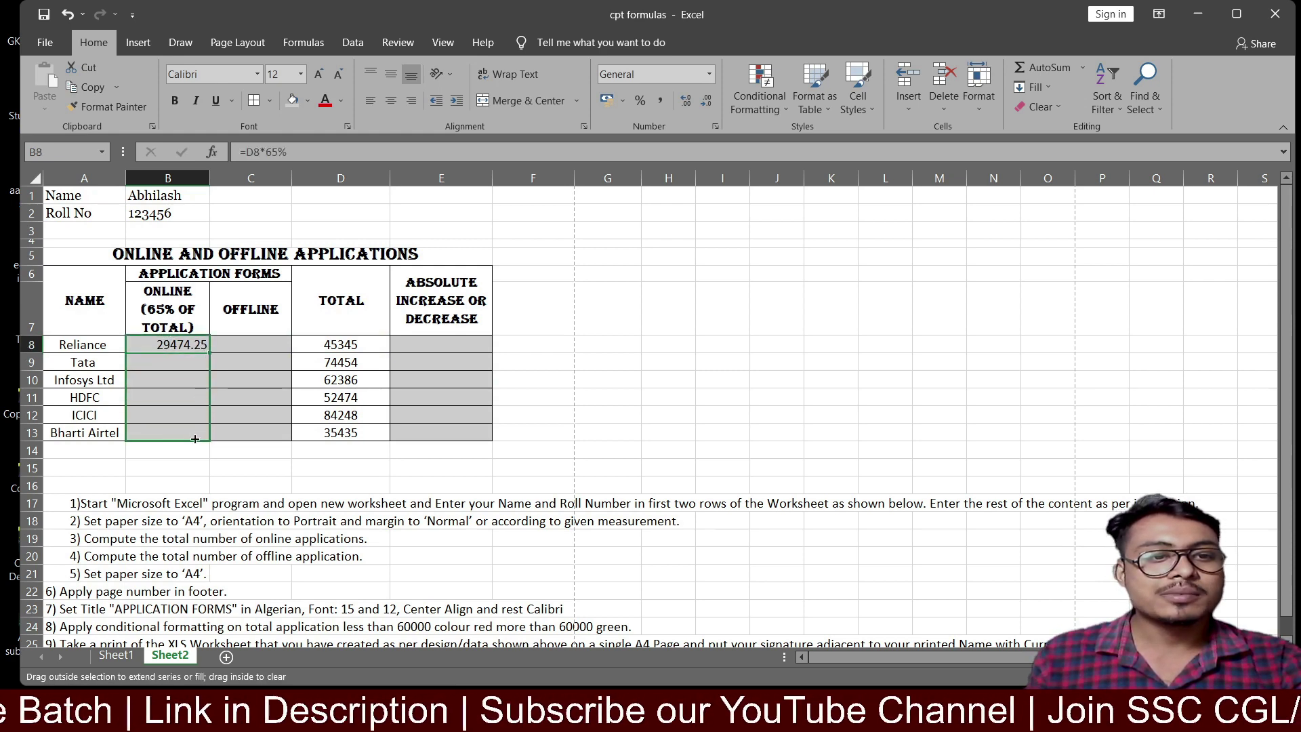
drag(194, 437, 216, 449)
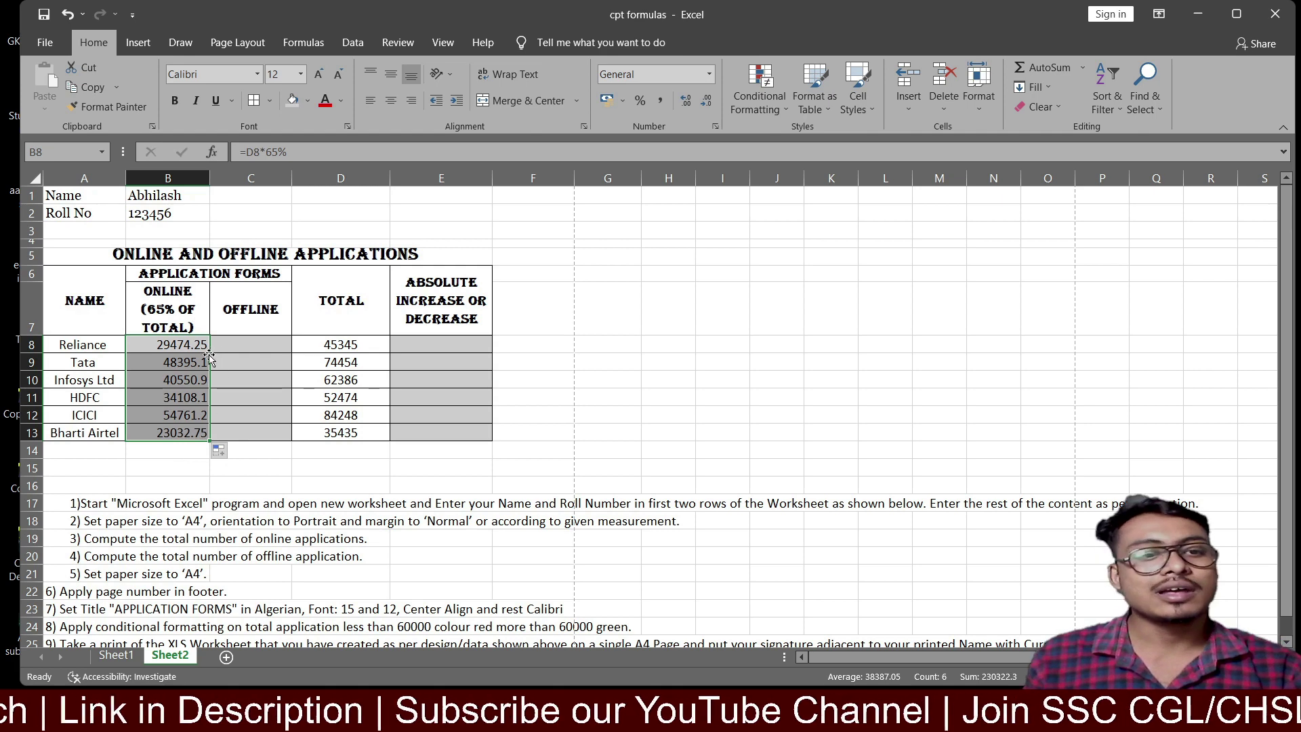
Step: Show the Online values with two decimals, from 29474.25 to 23032.75, and check B9's formula
click(707, 101)
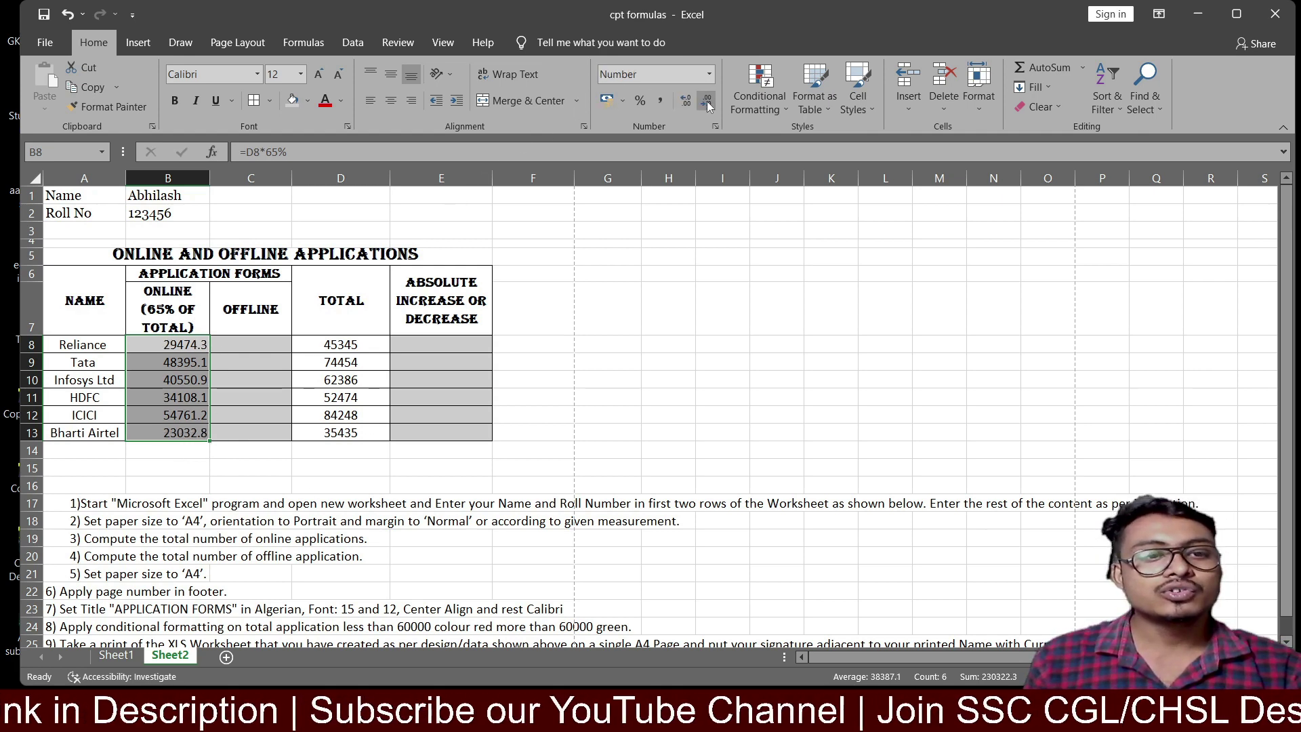
click(691, 99)
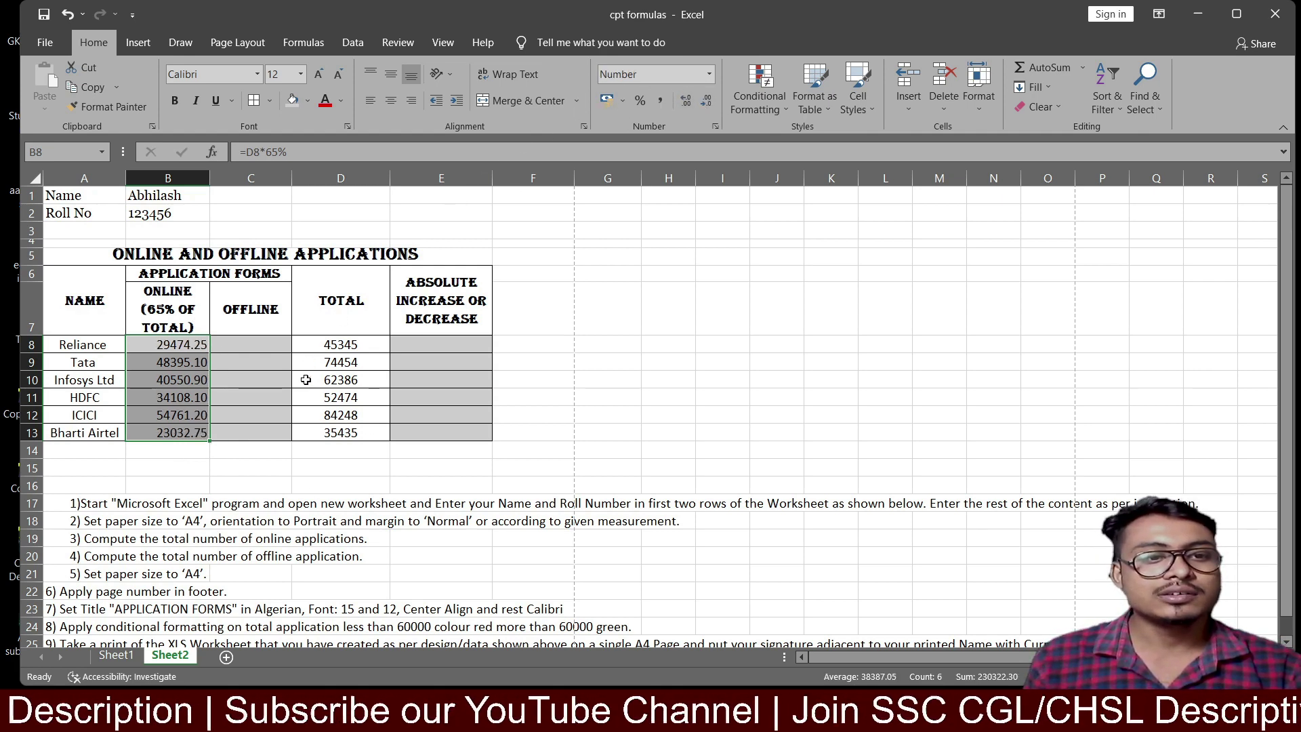
click(171, 452)
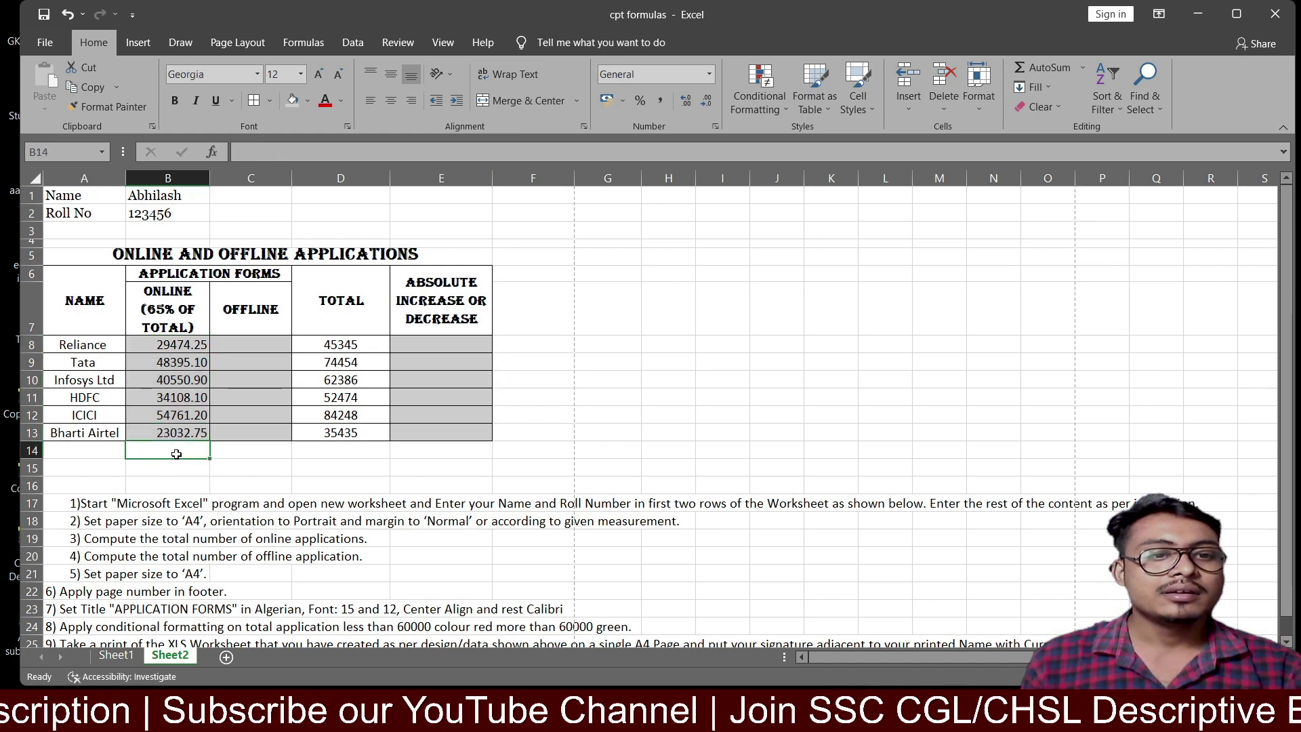
click(188, 364)
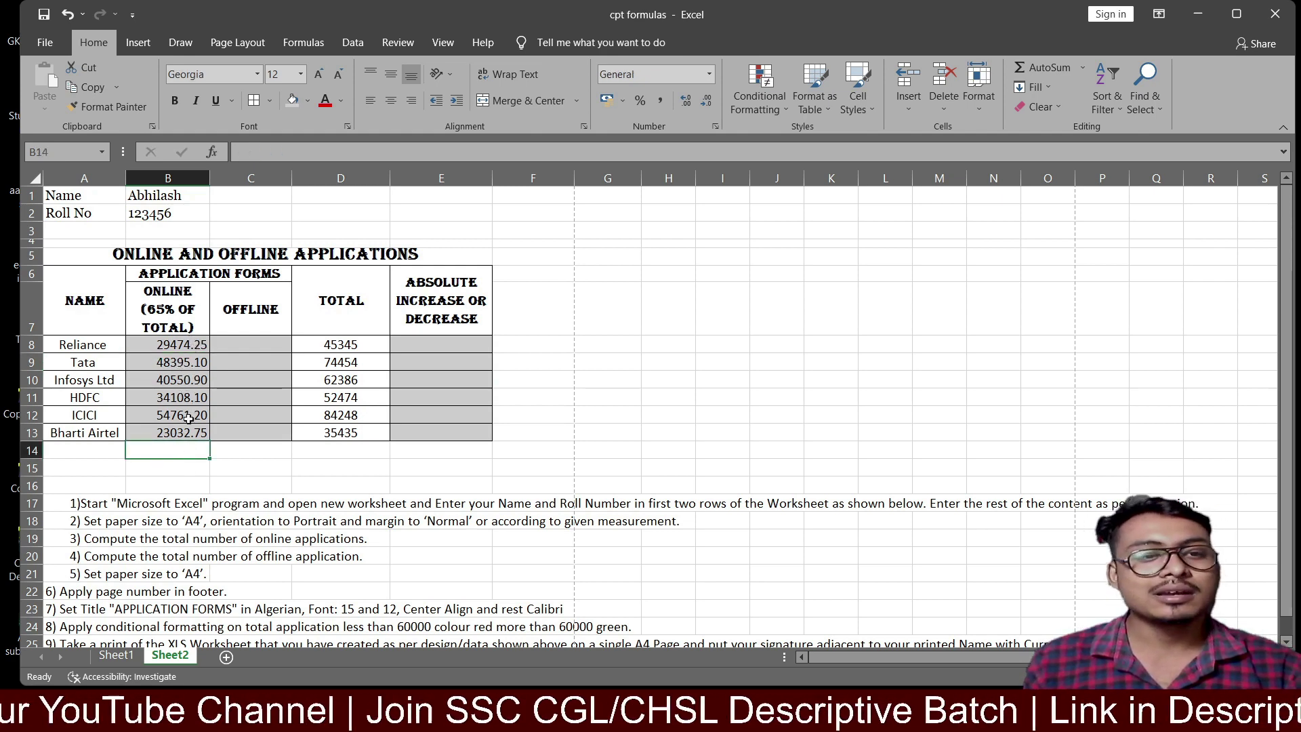
click(248, 344)
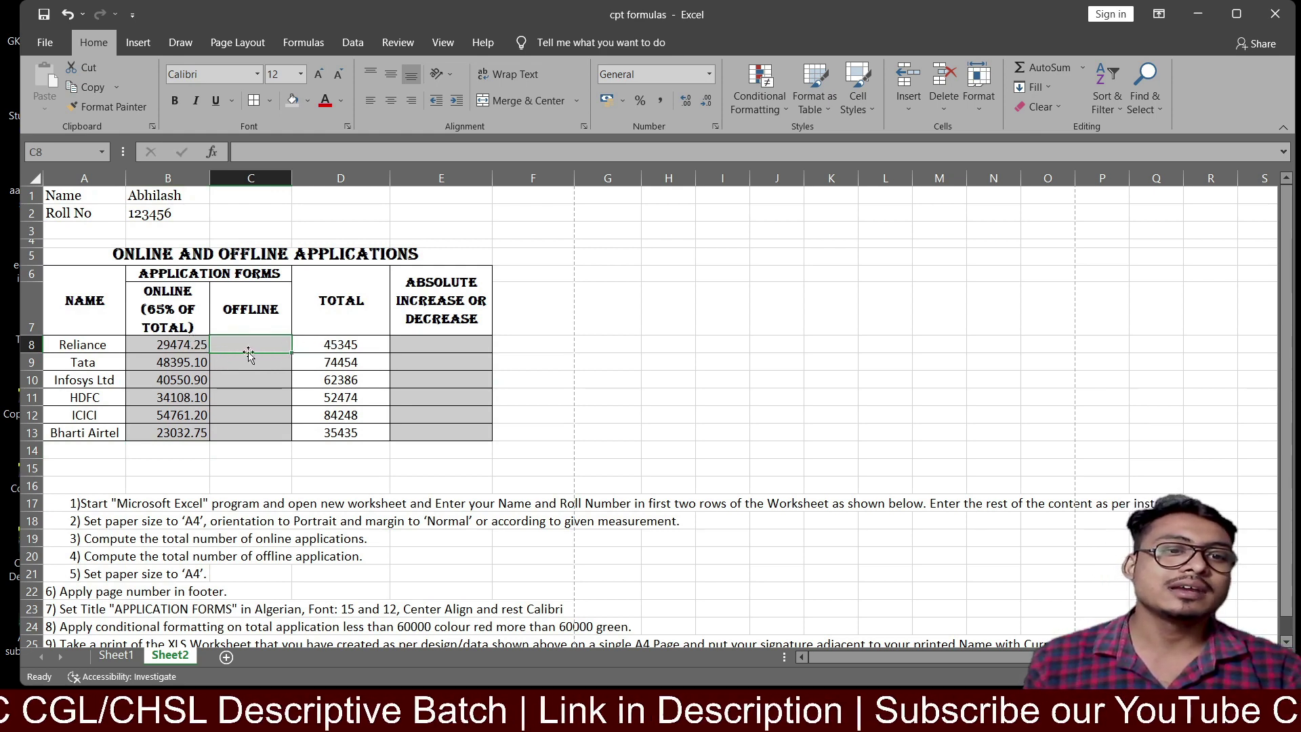
Step: Enter =D8-B8 in C8 and fill it to C13, giving Offline values 15870.75 to 12402.25
text(=)
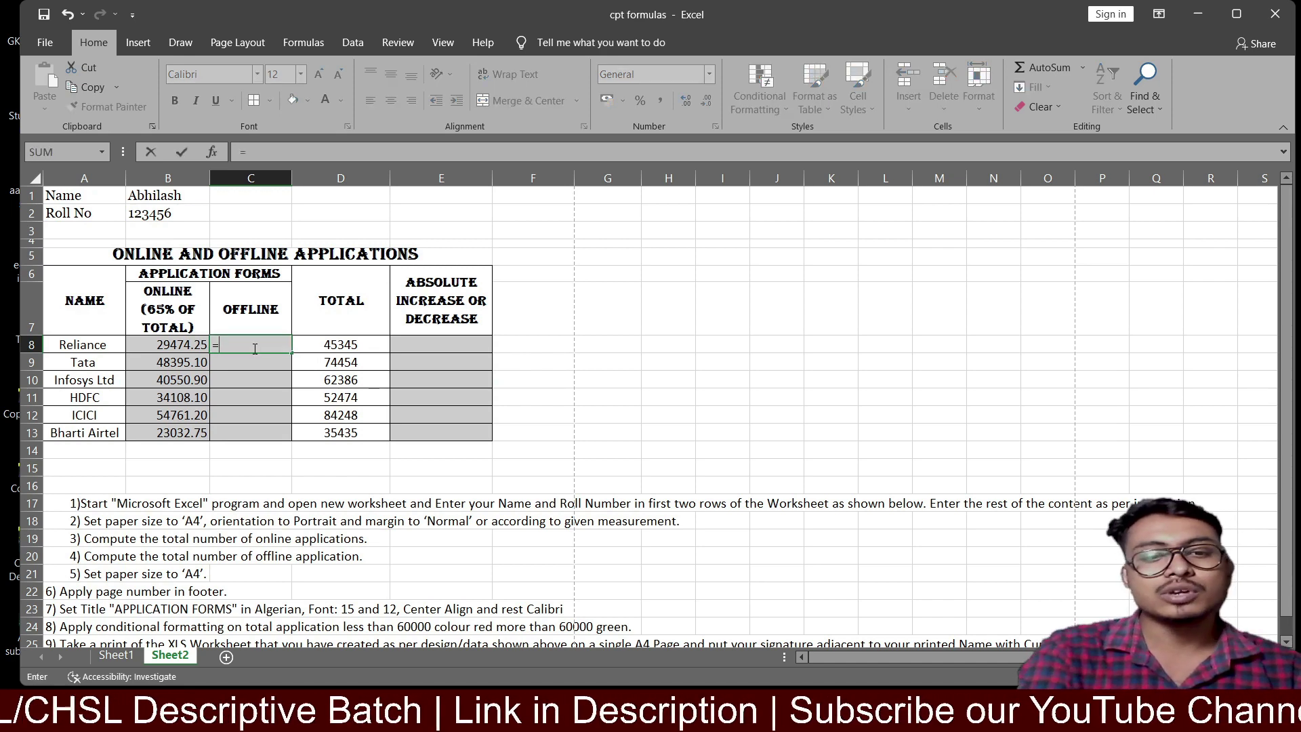
click(331, 346)
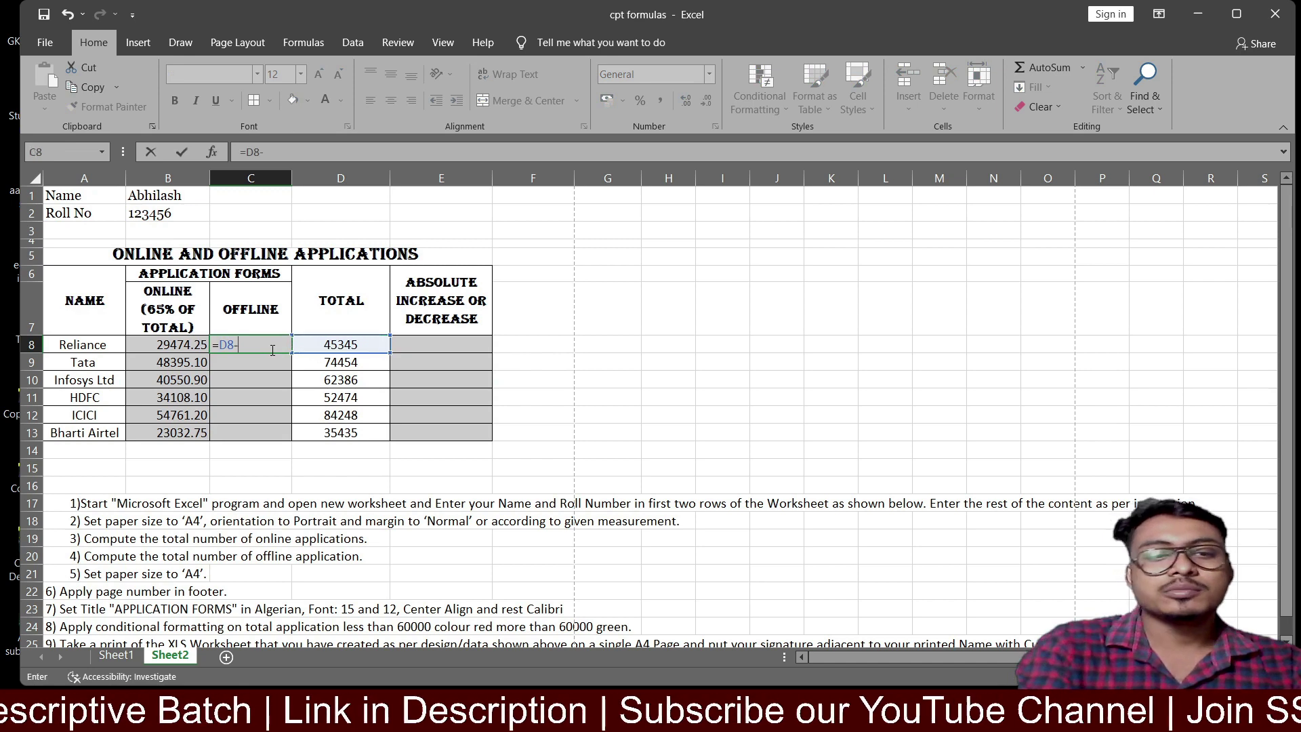
click(178, 344)
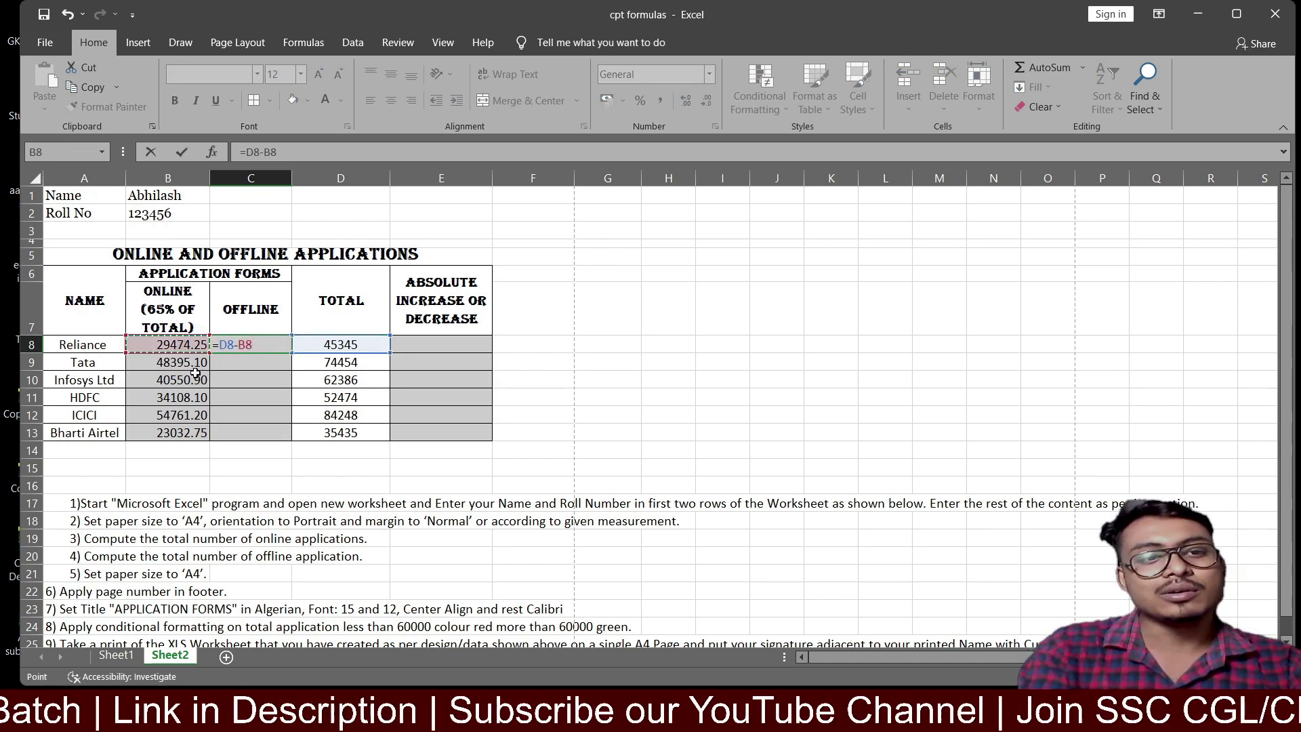
key(Return)
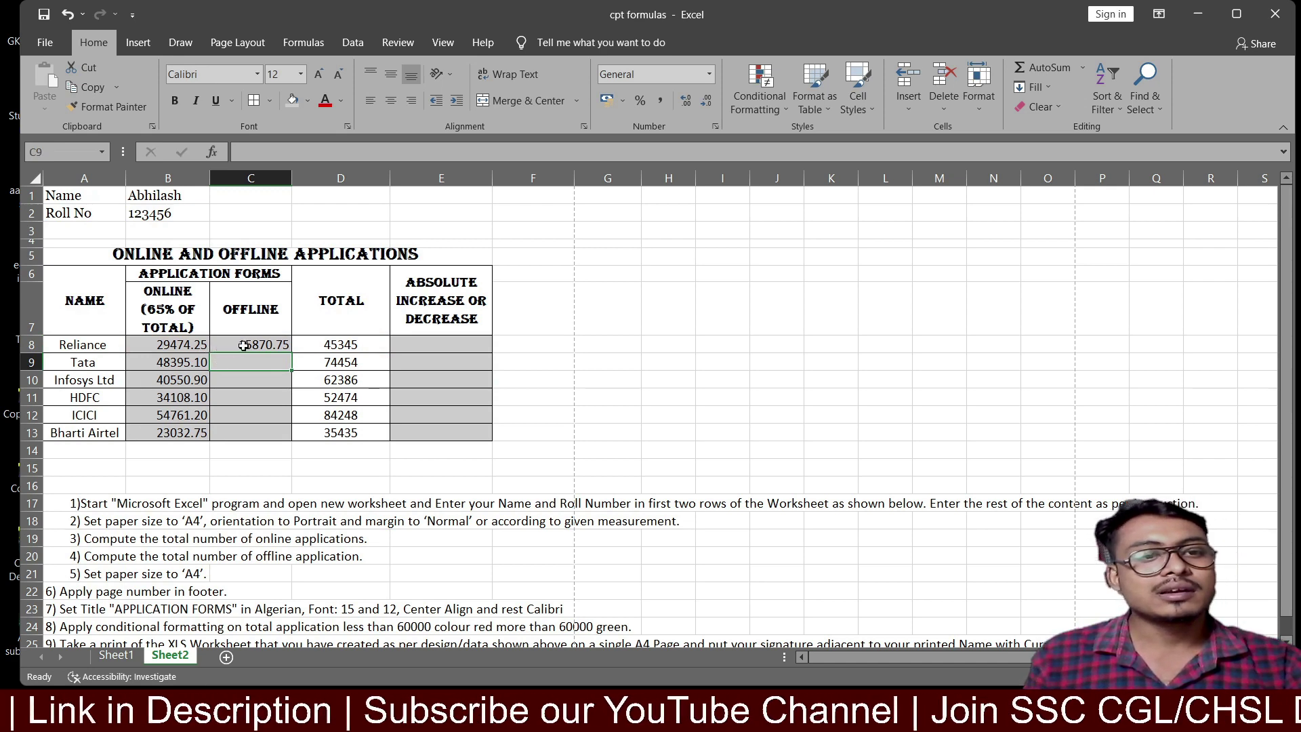
click(273, 346)
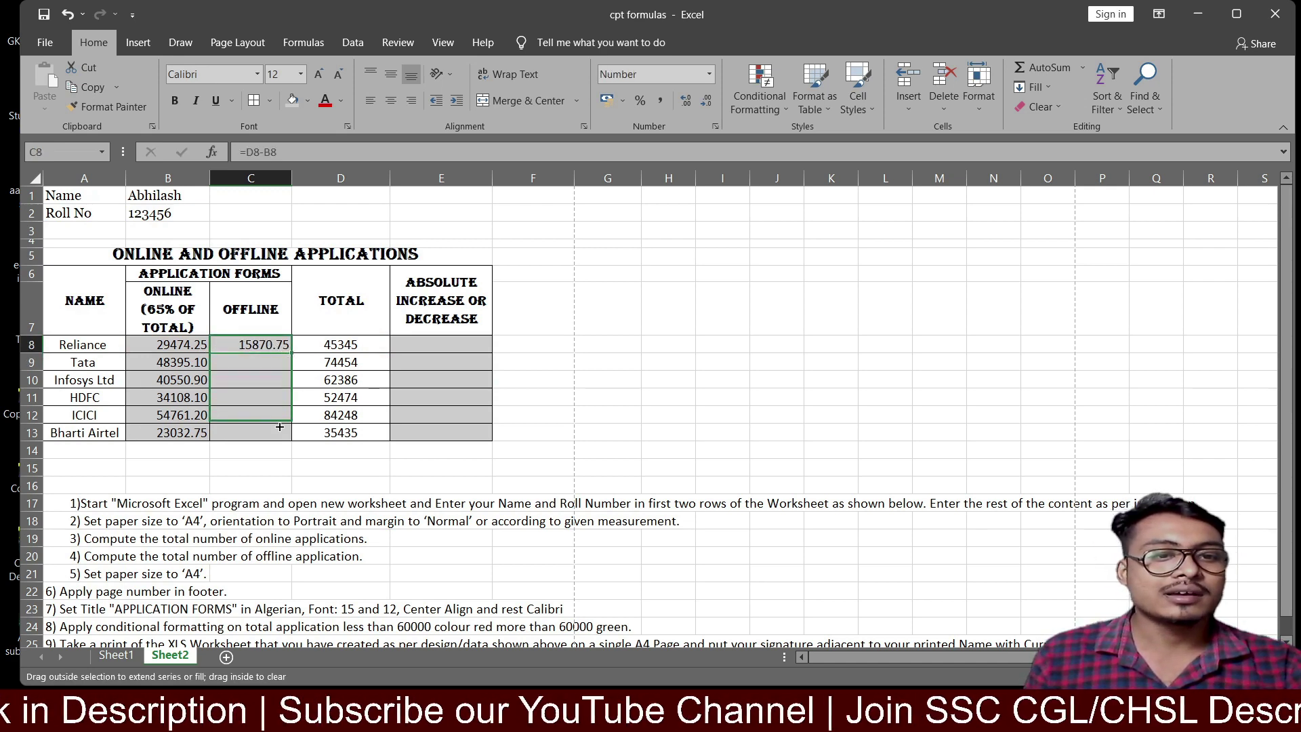
drag(276, 435, 286, 452)
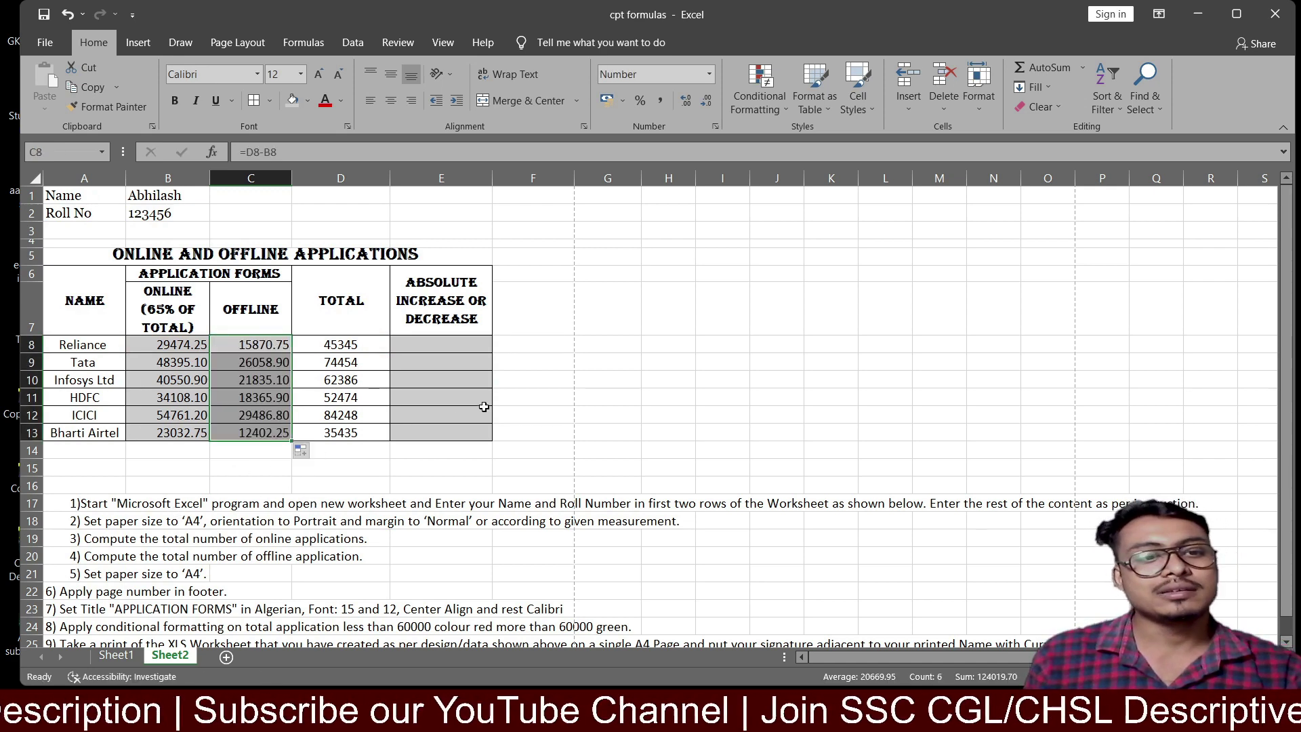
click(580, 386)
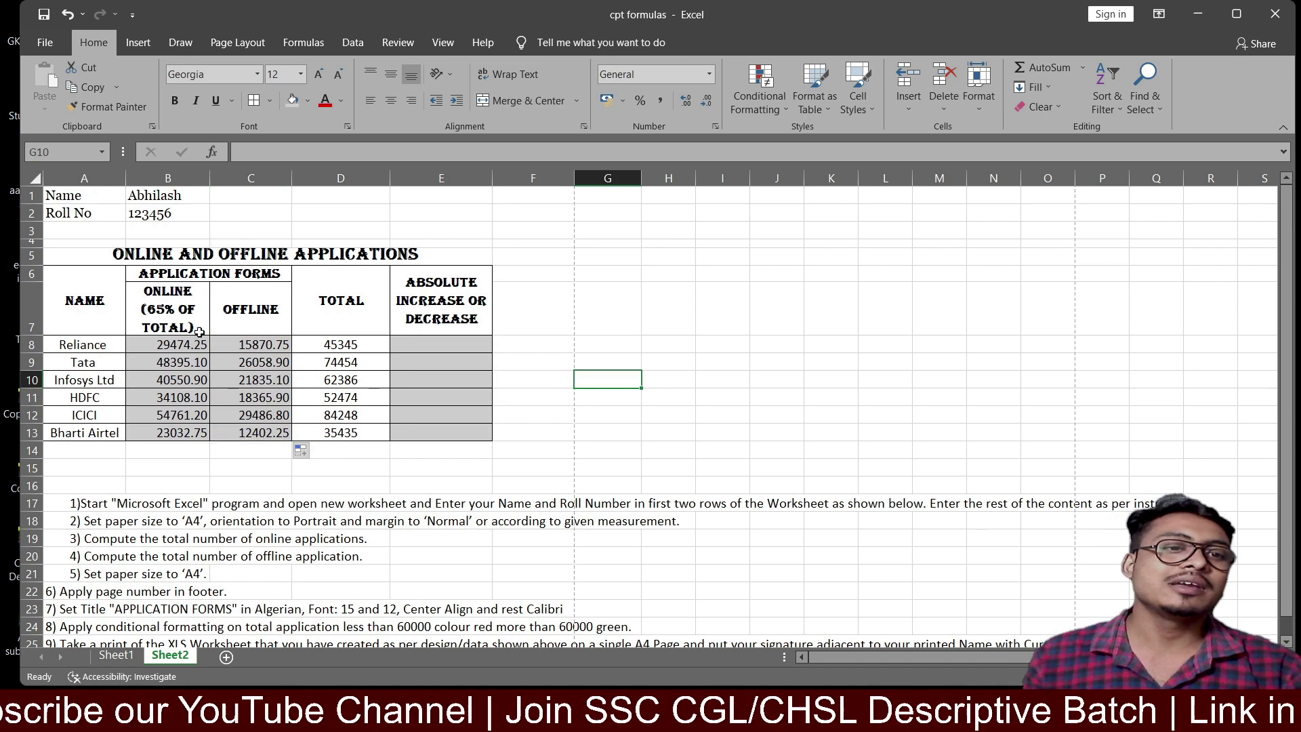
Step: Enter =abs(B8-C8) in E8 and fill it down to E13
click(465, 348)
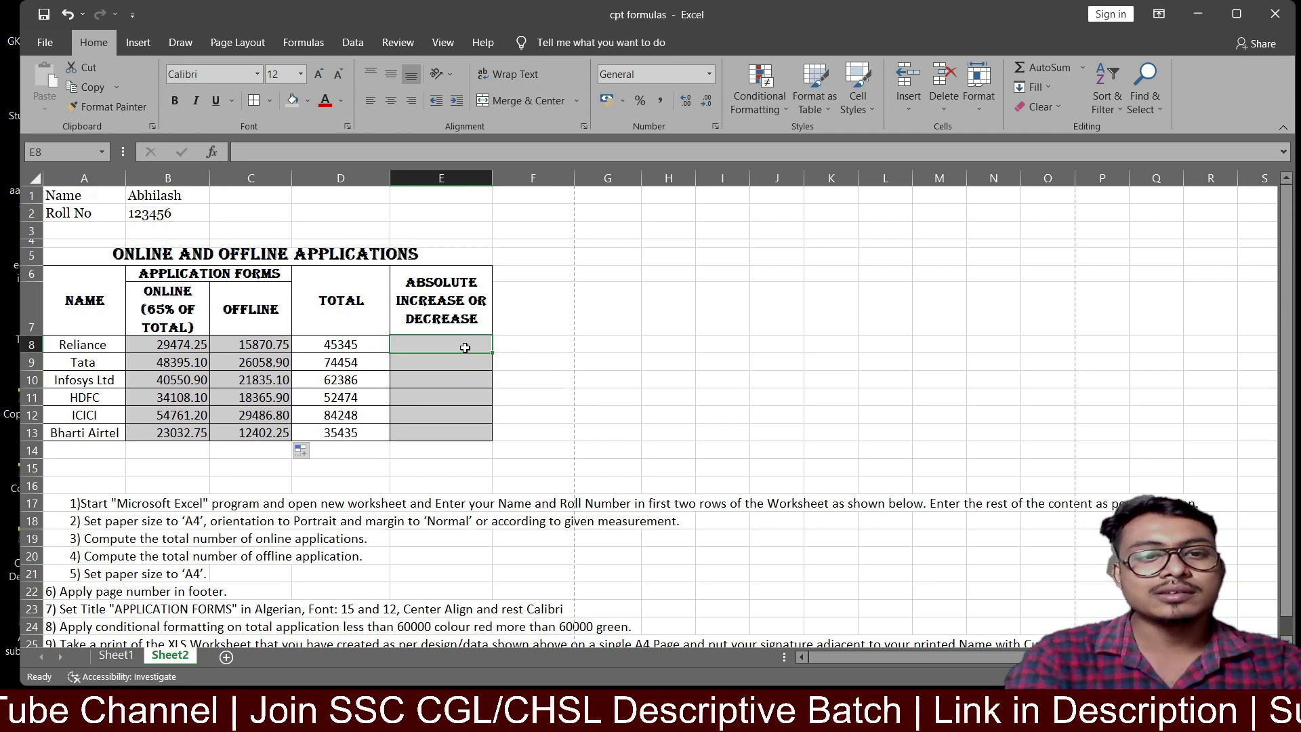
text(-)
key(BackSpace)
text(=)
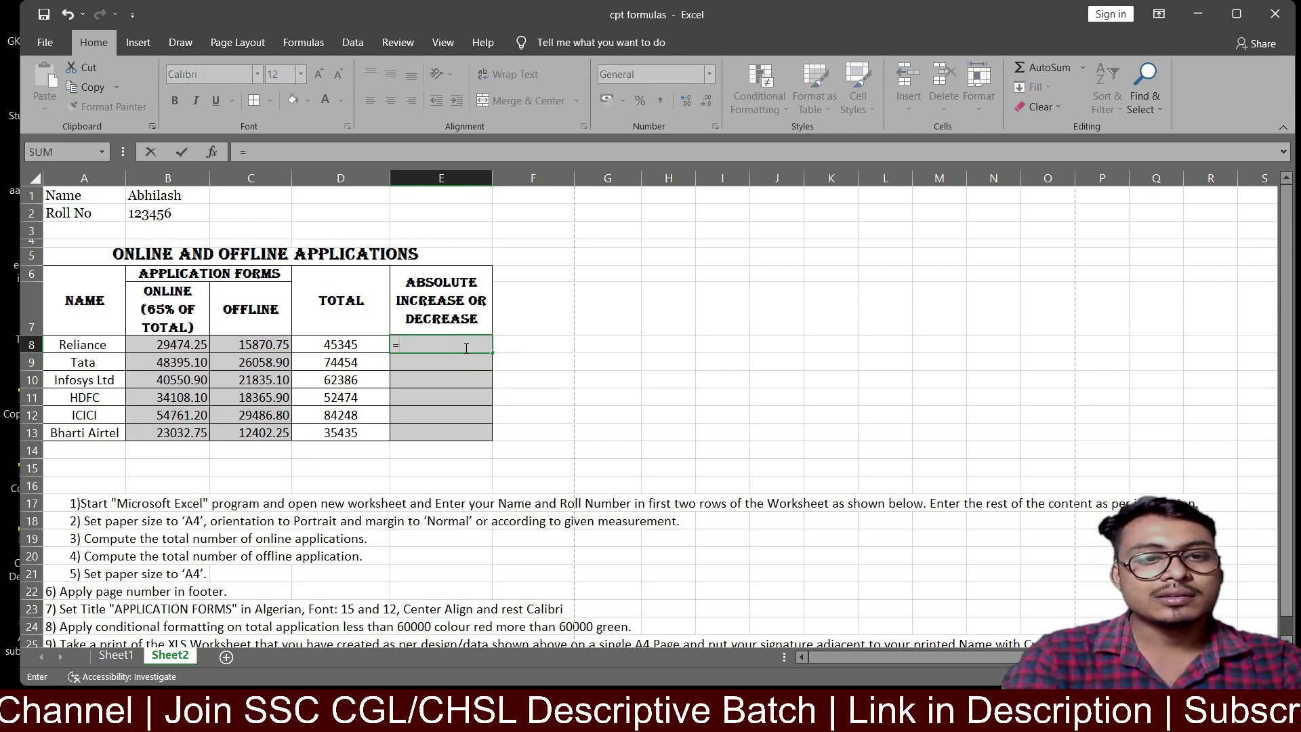
text(abs)
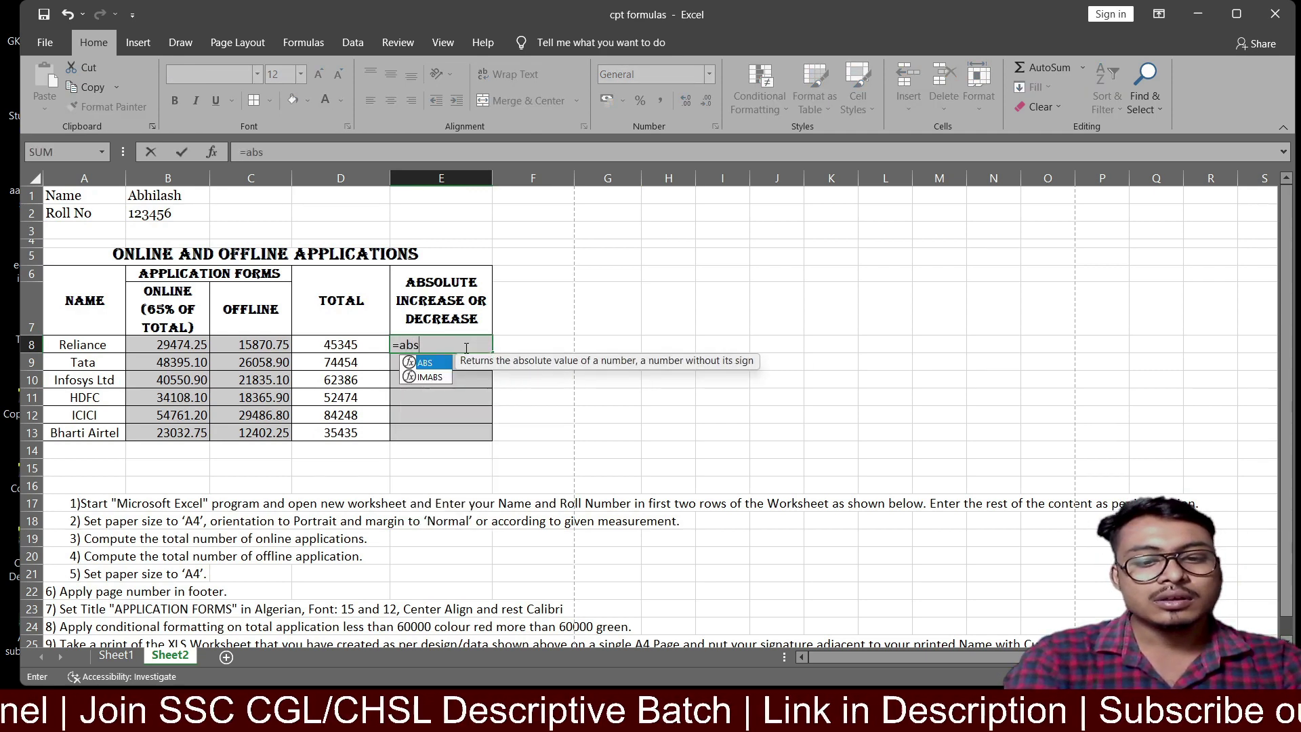
text(()
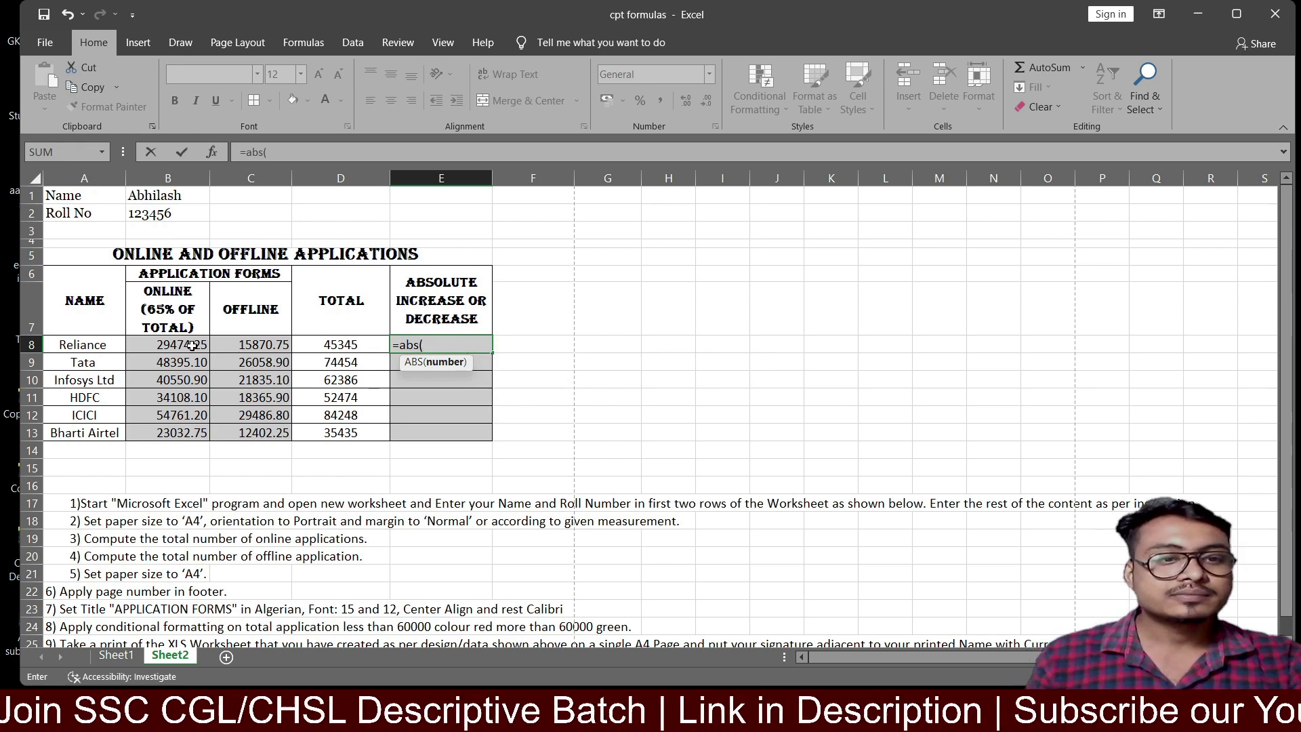
click(191, 345)
text(-)
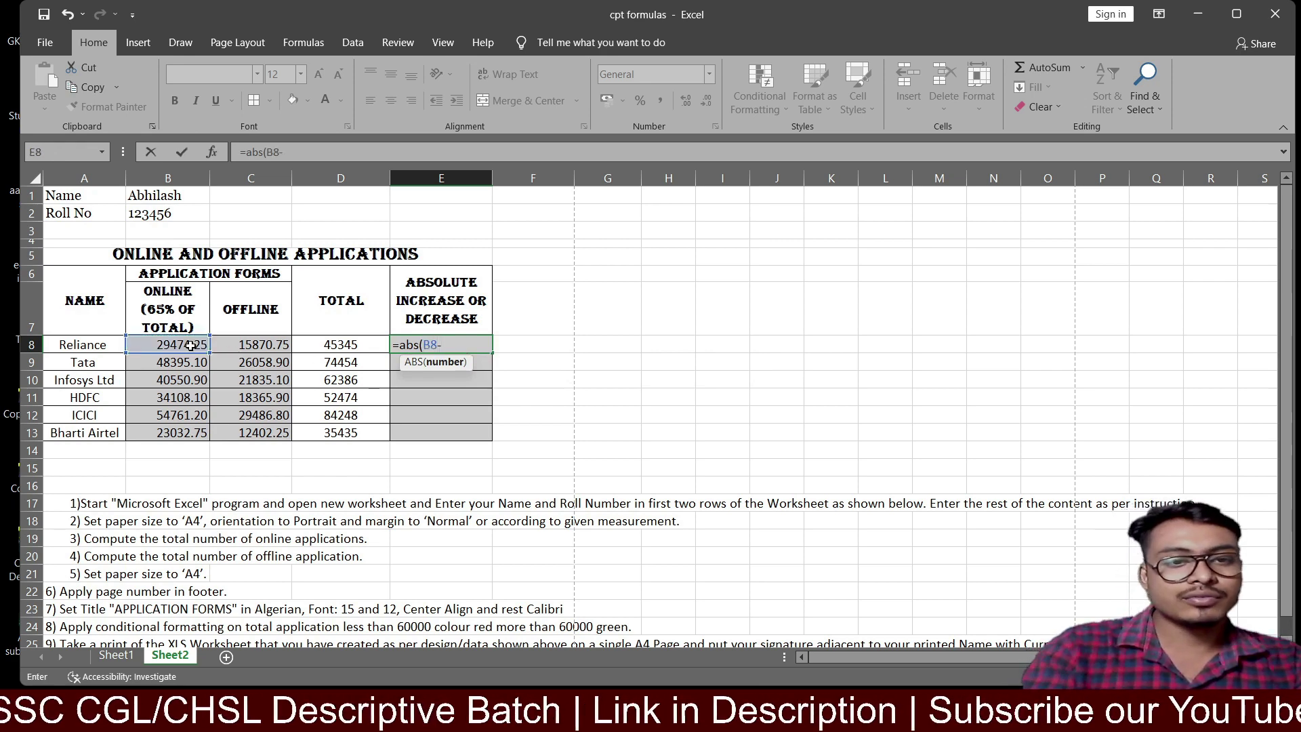
click(247, 344)
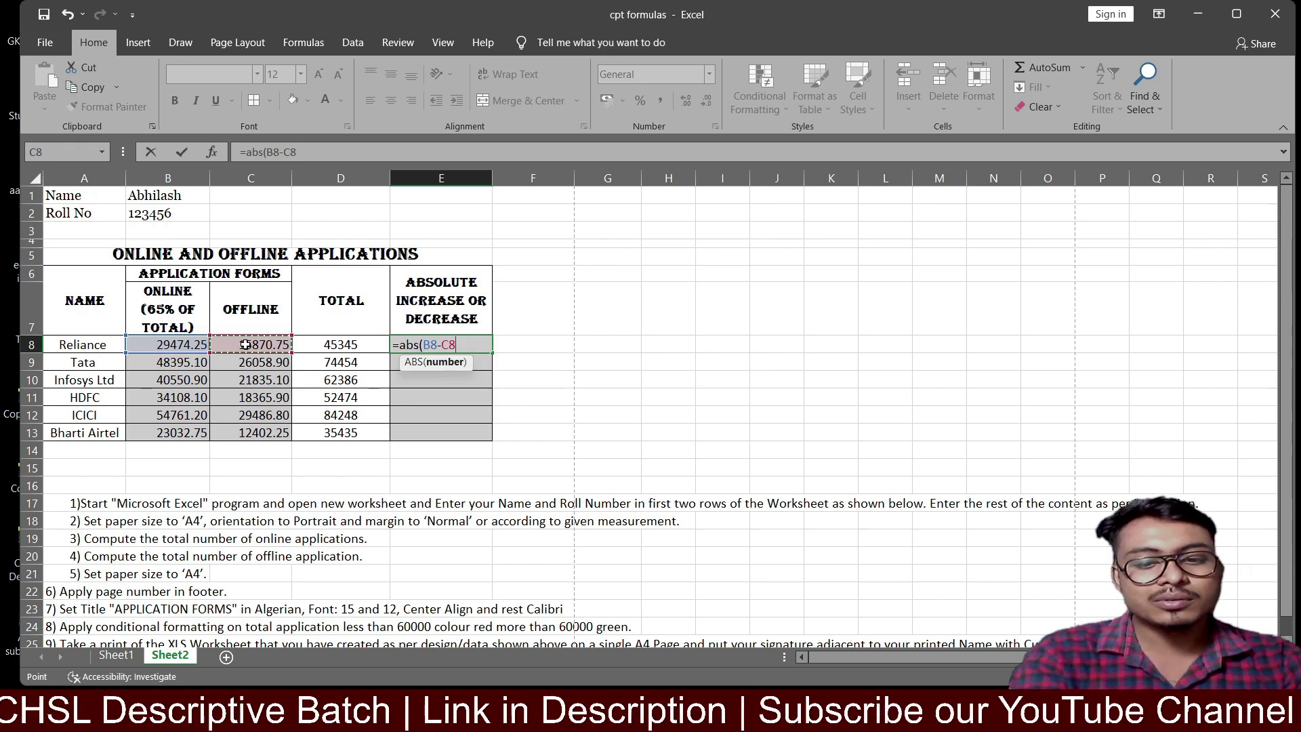
text())
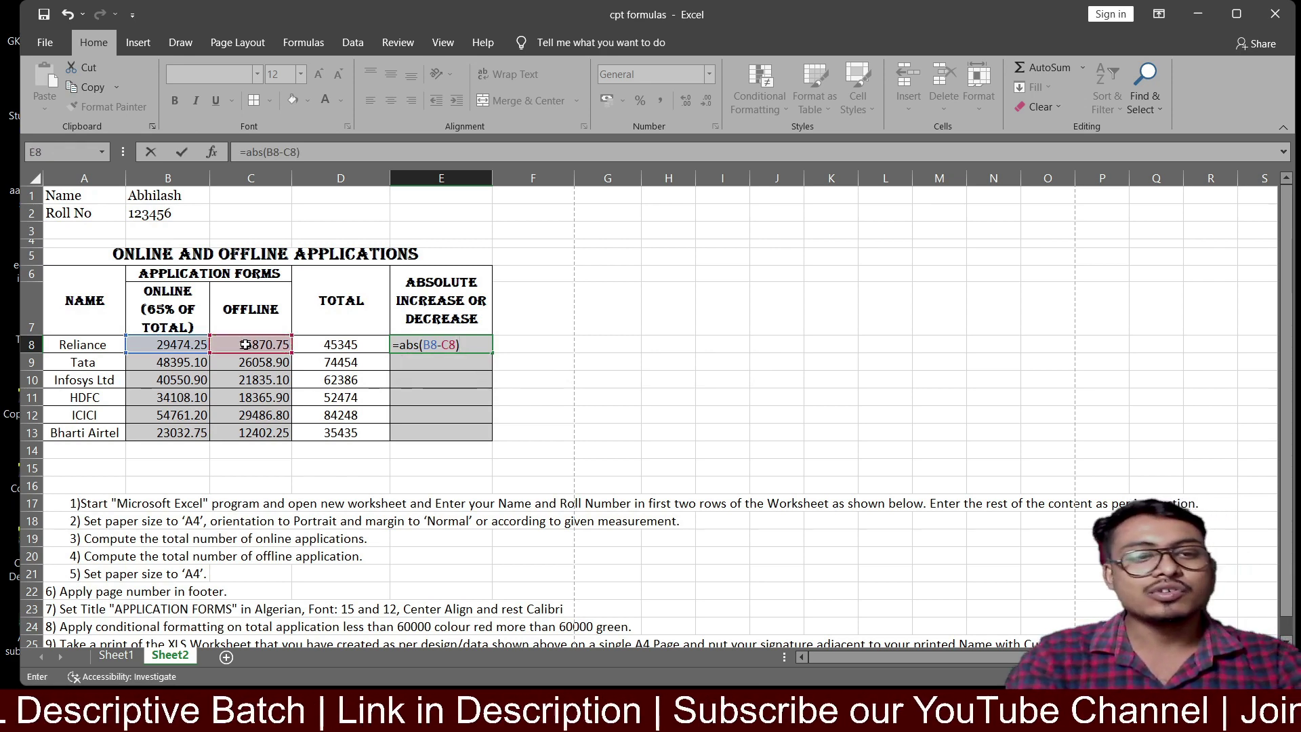
key(Return)
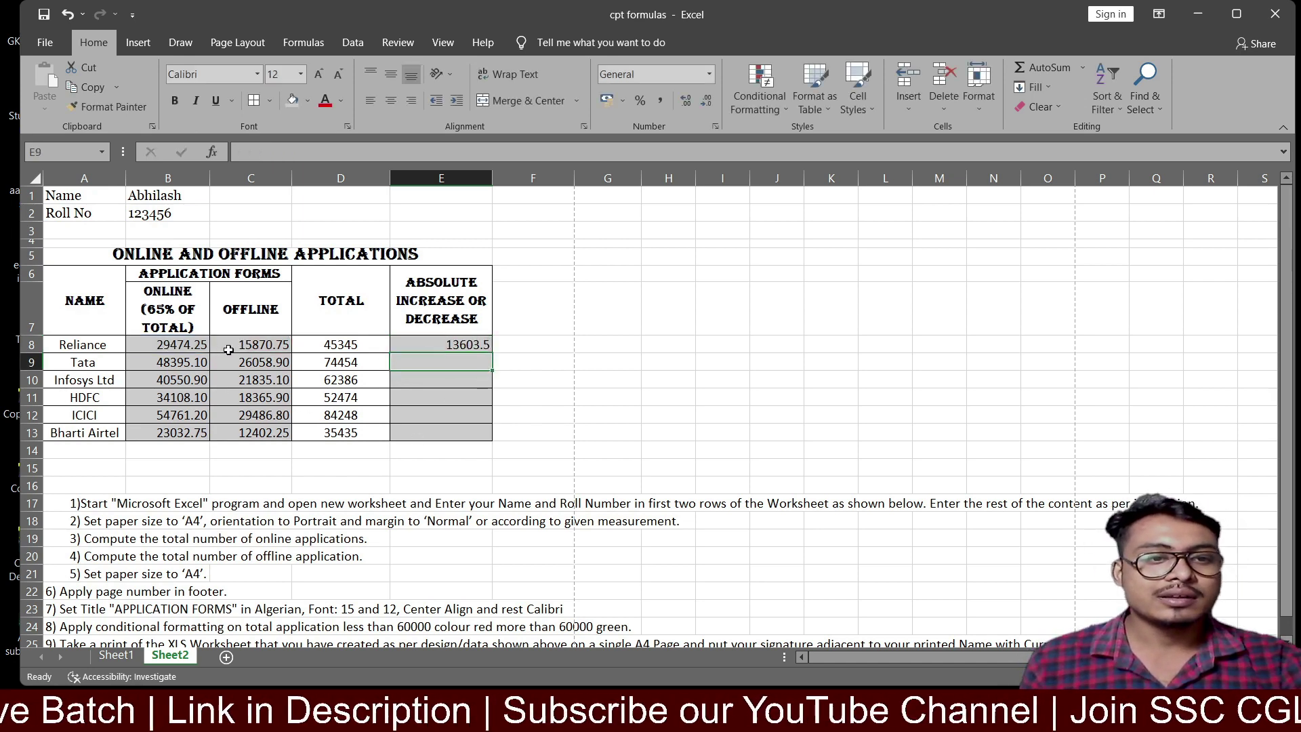
click(485, 345)
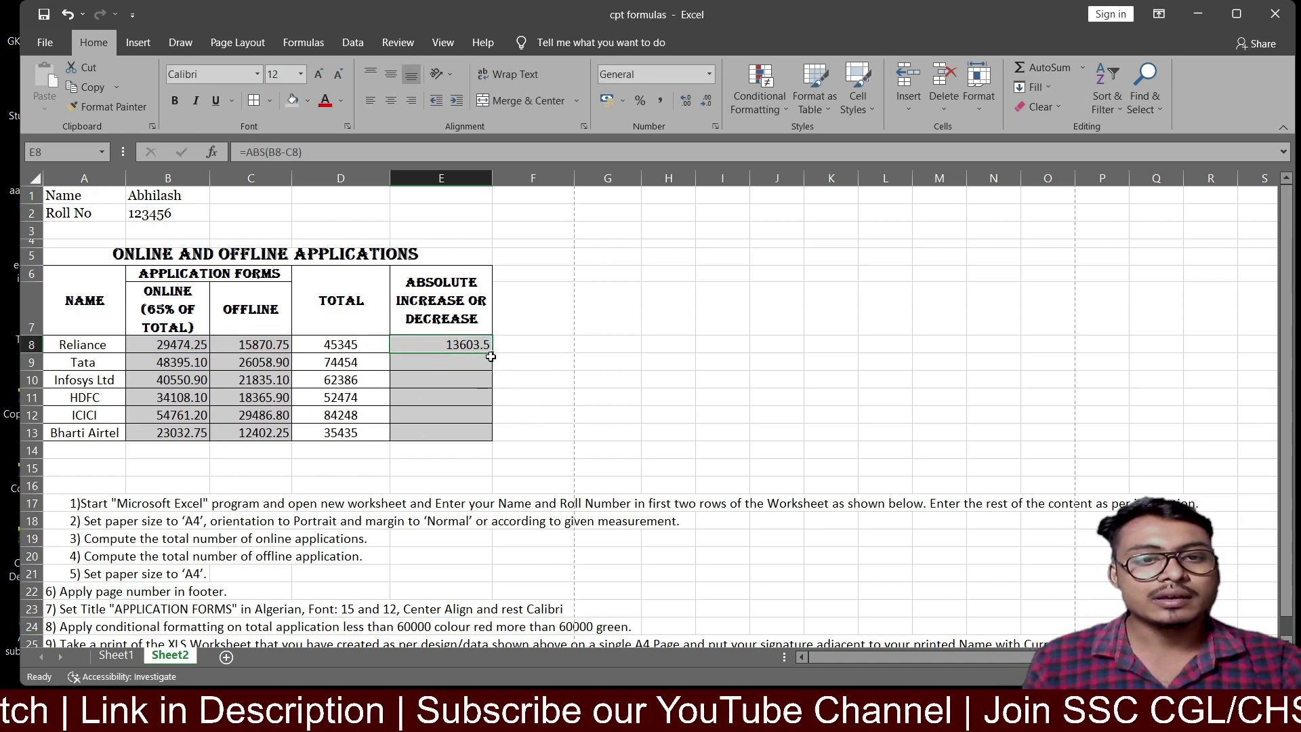
drag(493, 355, 474, 436)
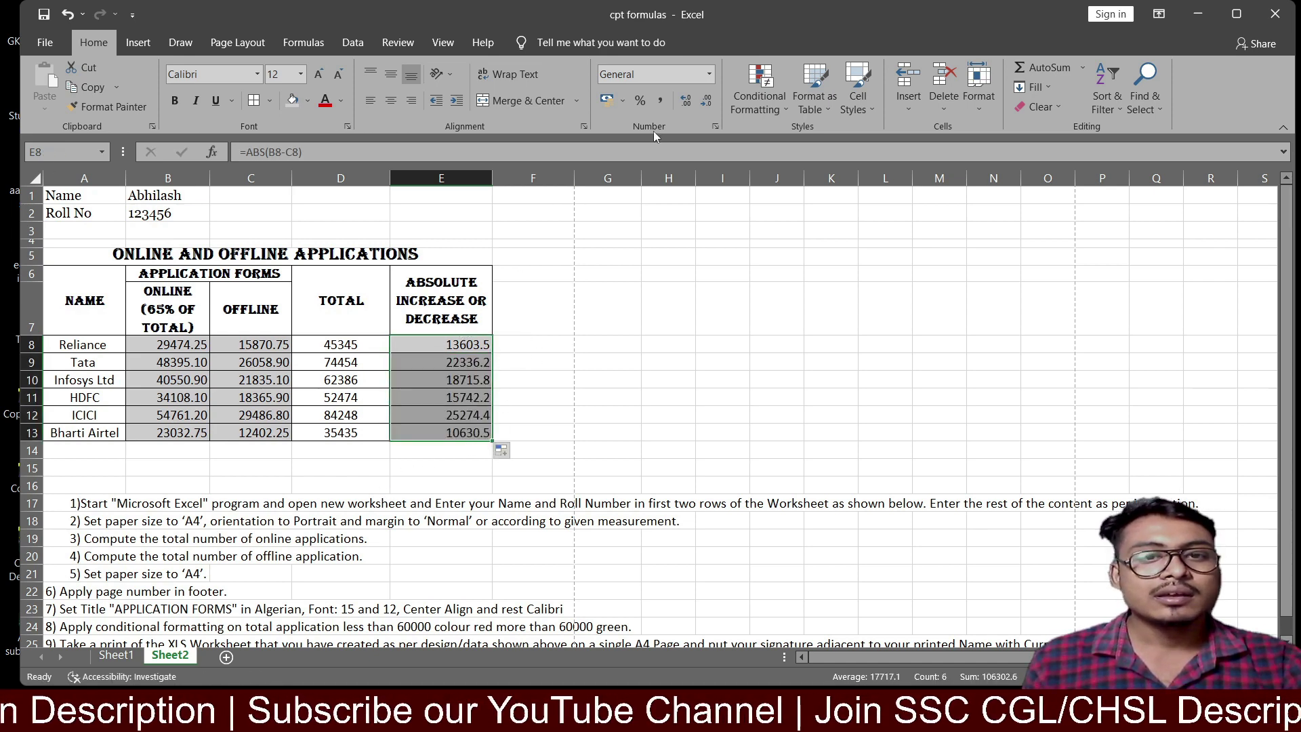
Step: Format E8:E13 as Number with two decimals, e.g. 13603.50 for Reliance
click(705, 105)
click(686, 100)
click(684, 95)
click(268, 368)
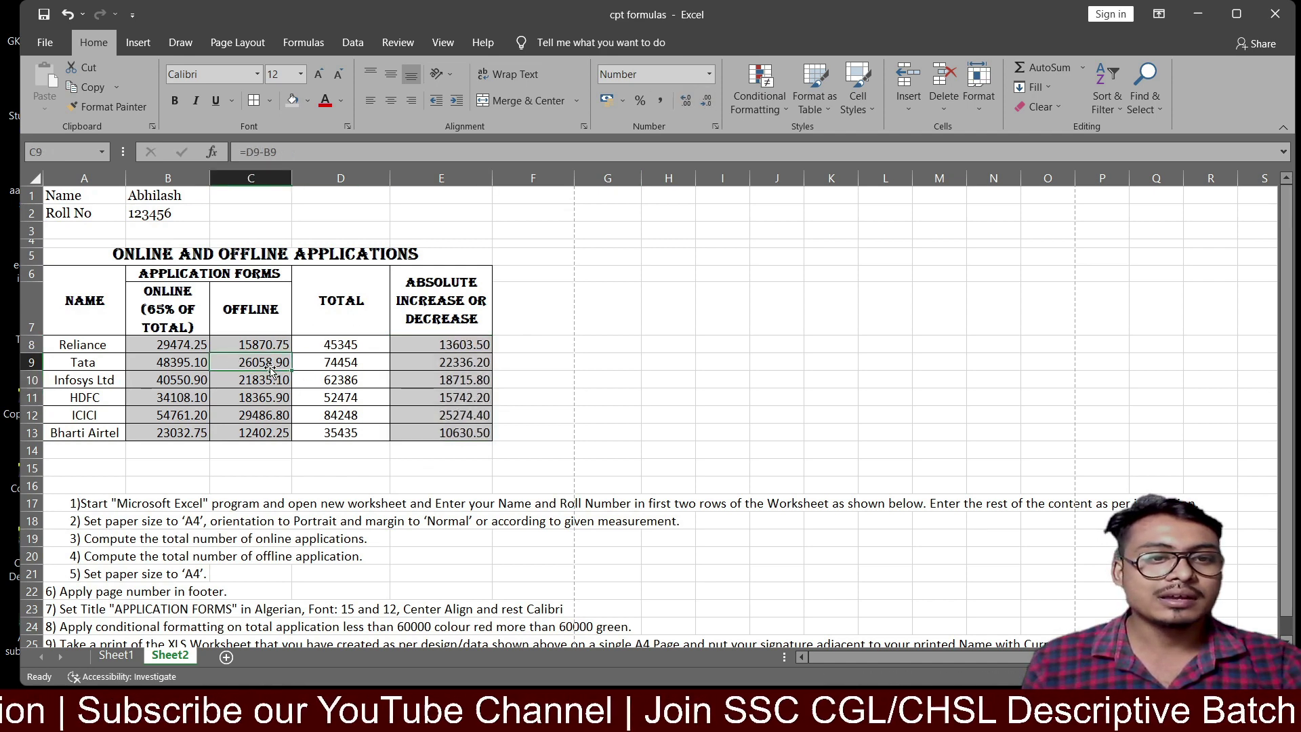
click(533, 379)
click(533, 436)
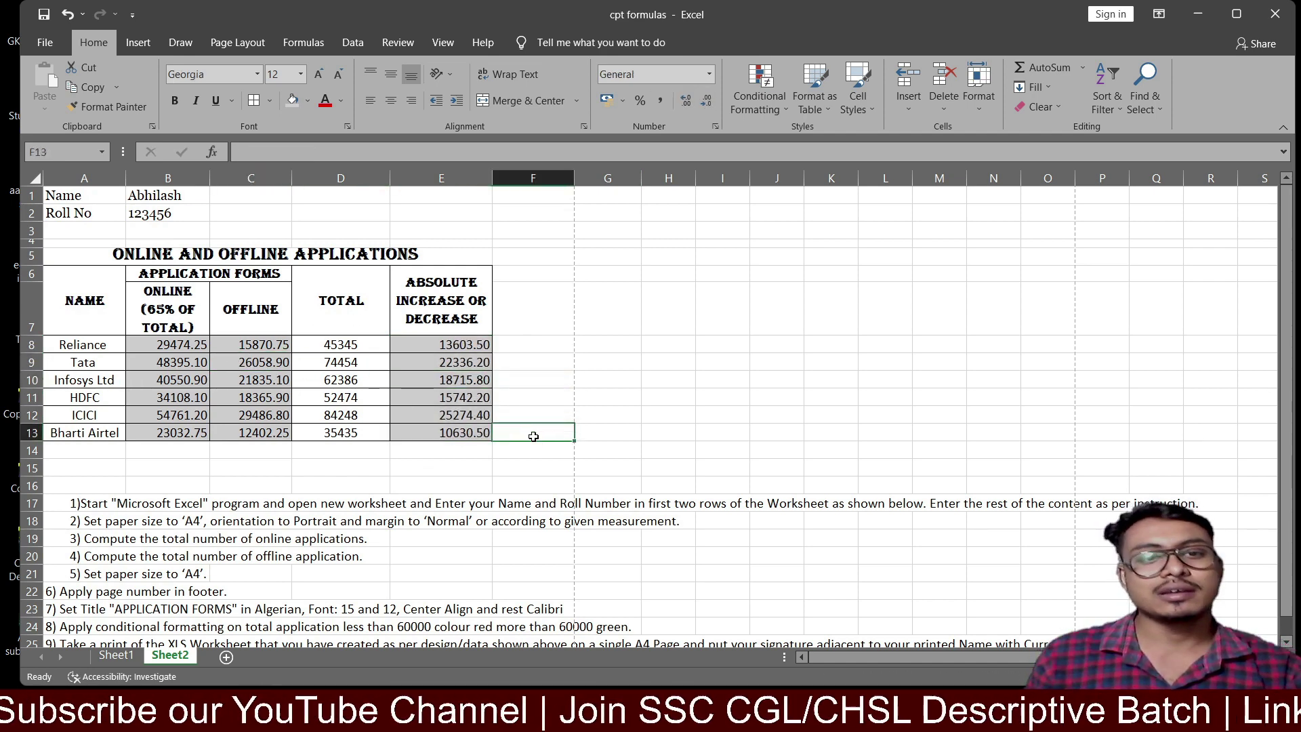
click(270, 469)
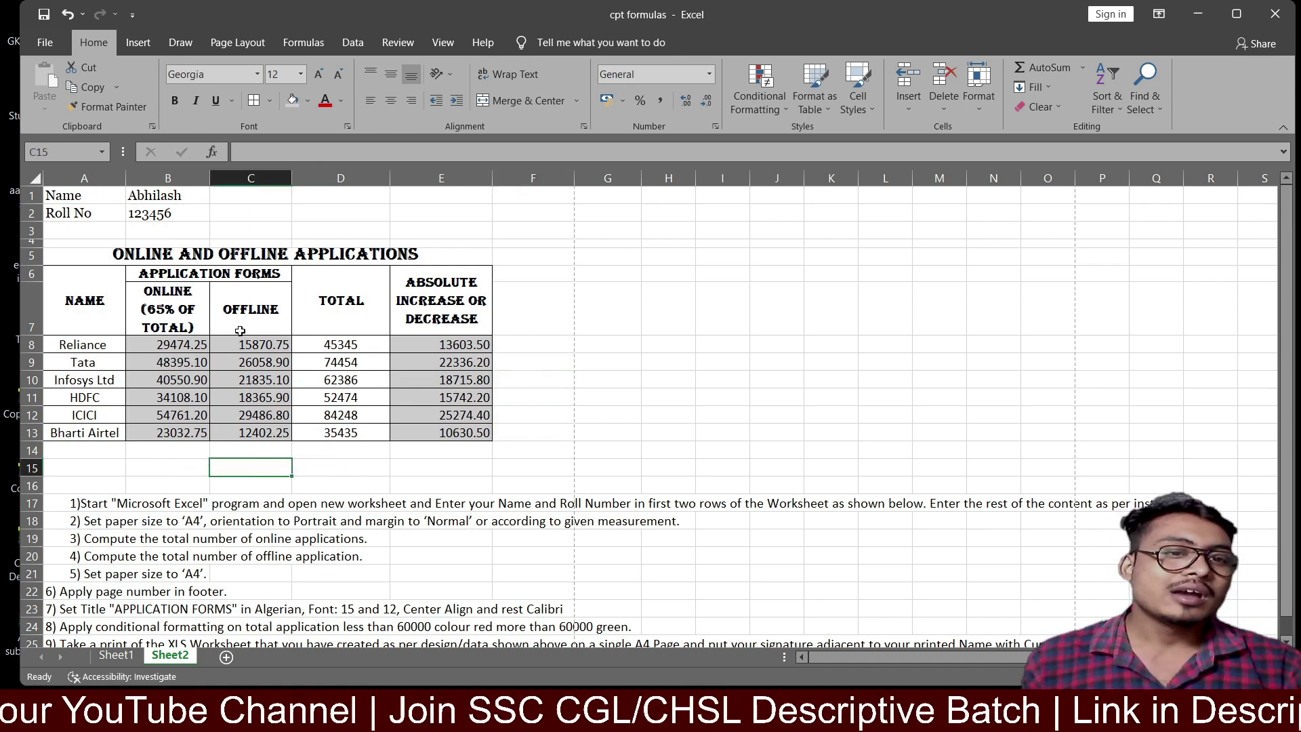
click(558, 429)
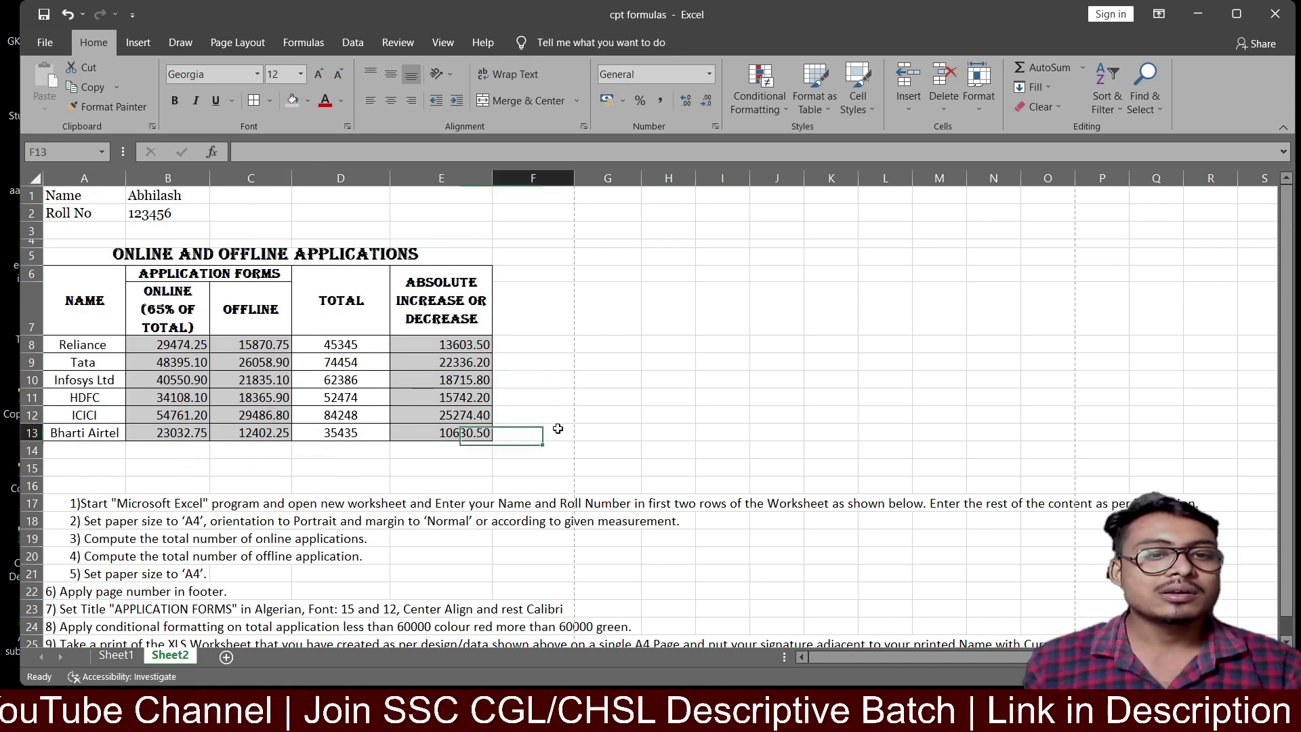
scroll(558, 429, down, 1)
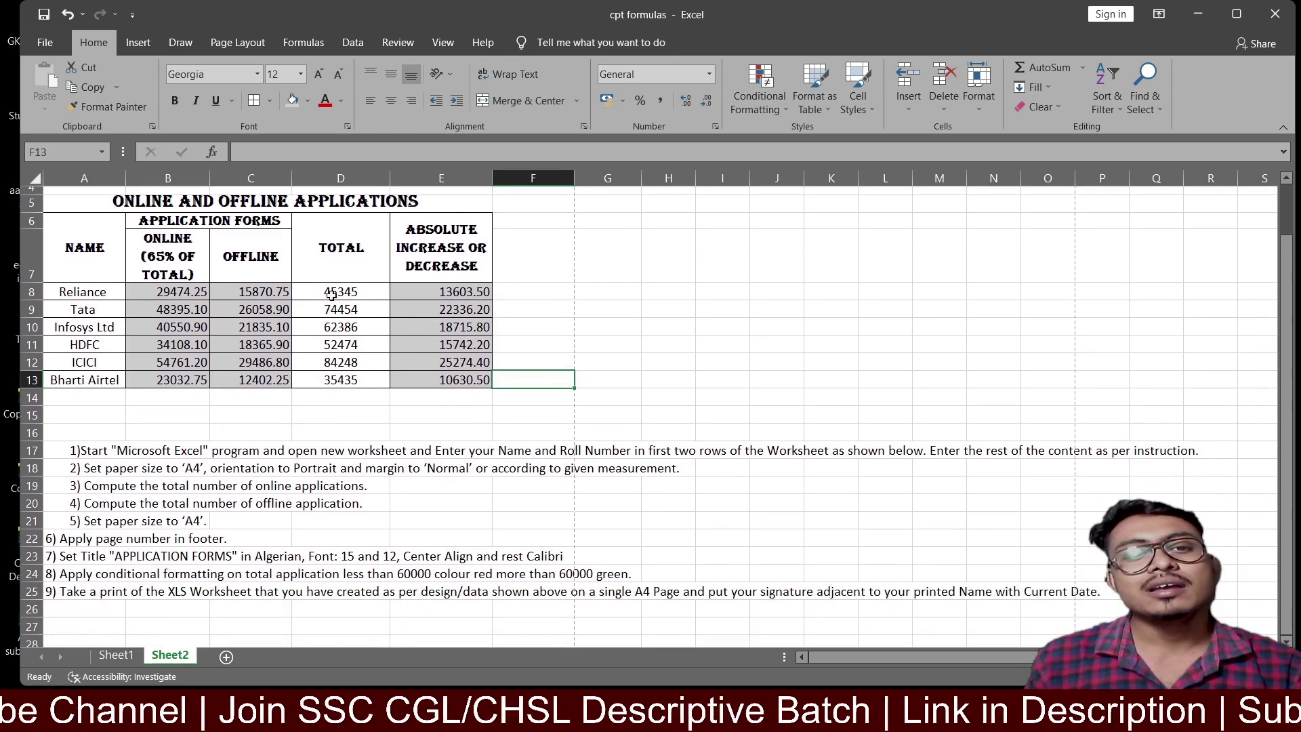
click(114, 655)
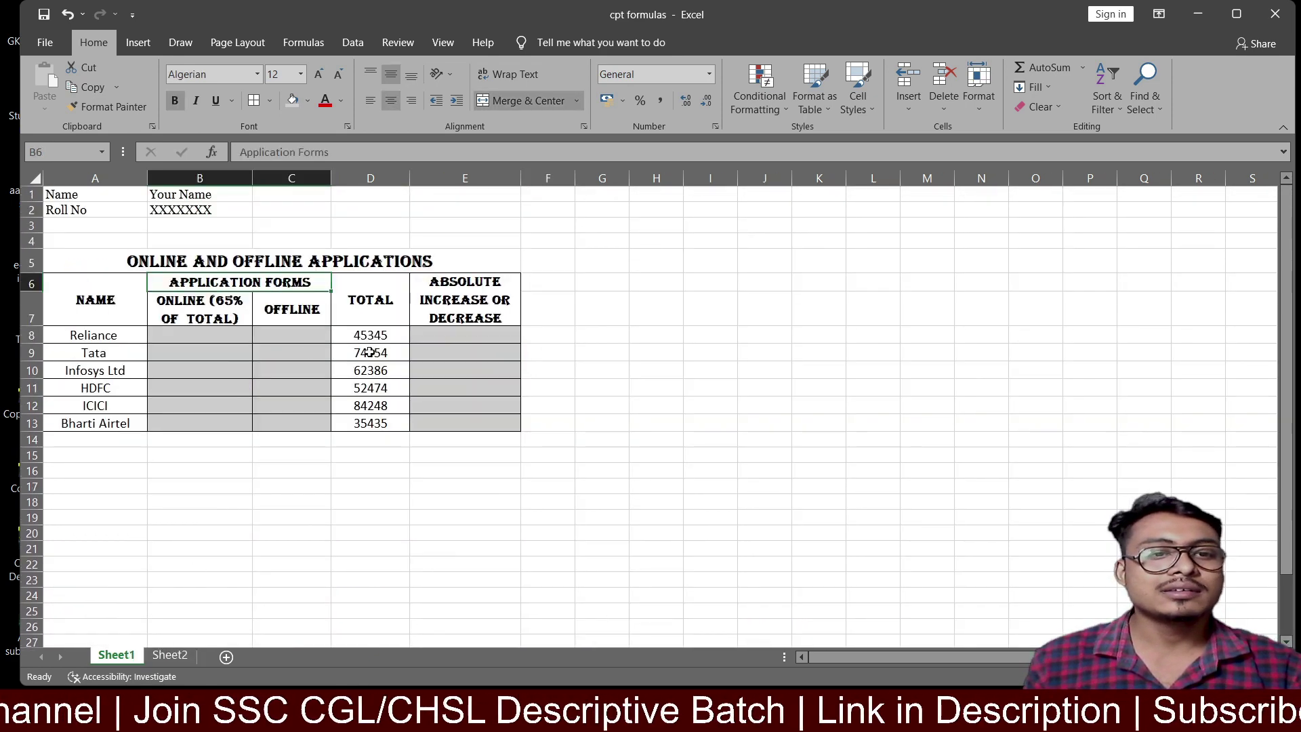
click(167, 655)
scroll(392, 434, down, 1)
scroll(392, 434, up, 3)
click(450, 479)
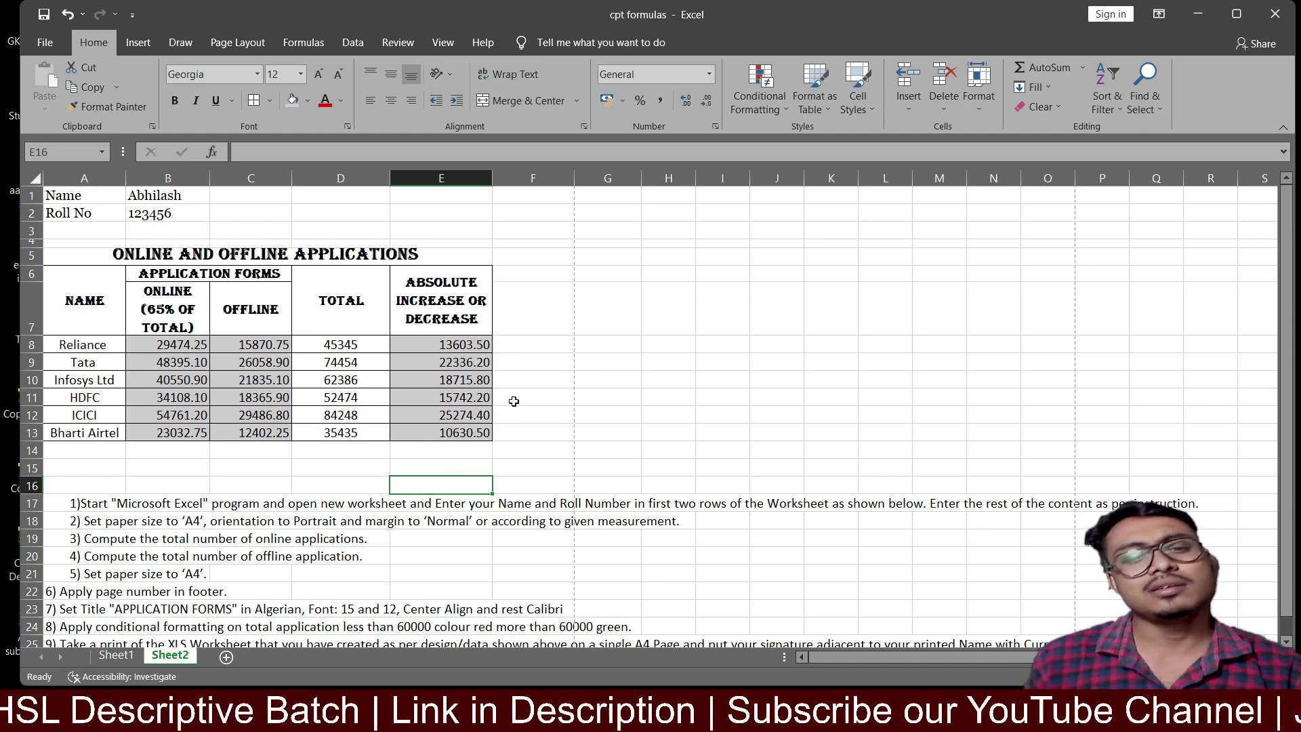
click(517, 418)
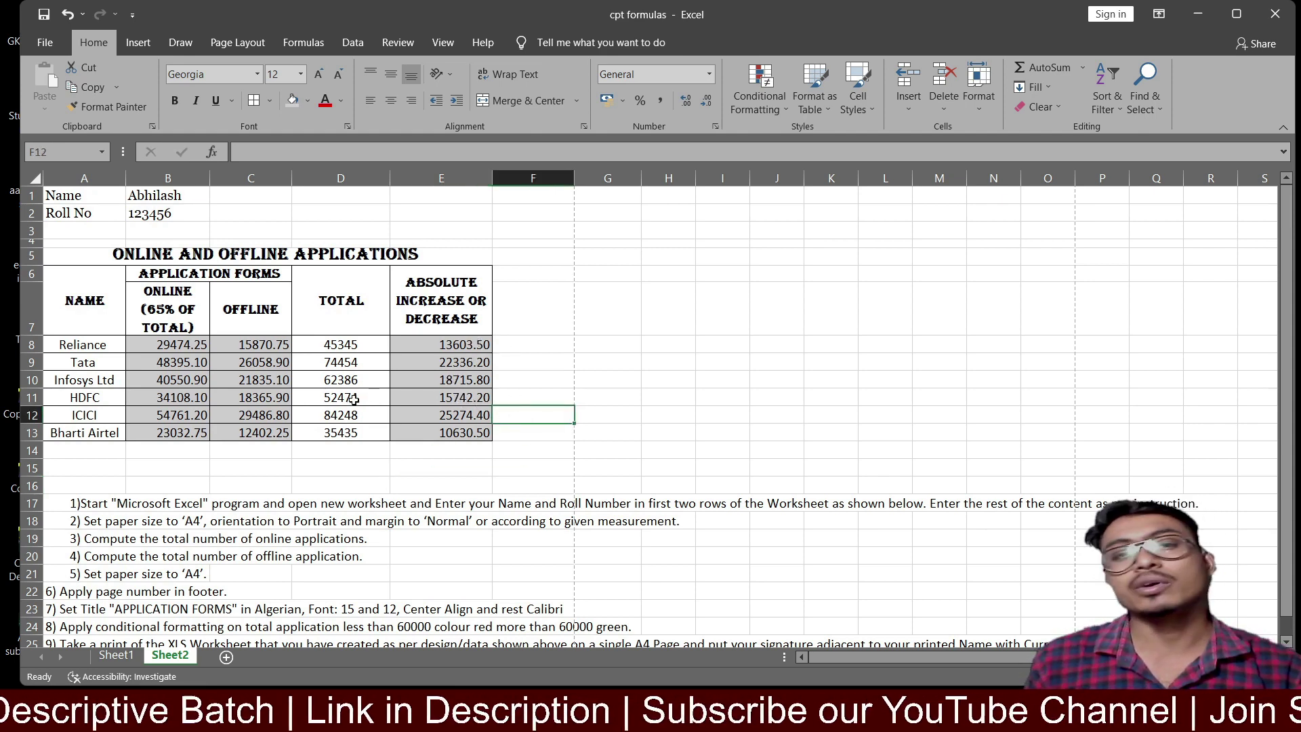
scroll(389, 373, down, 1)
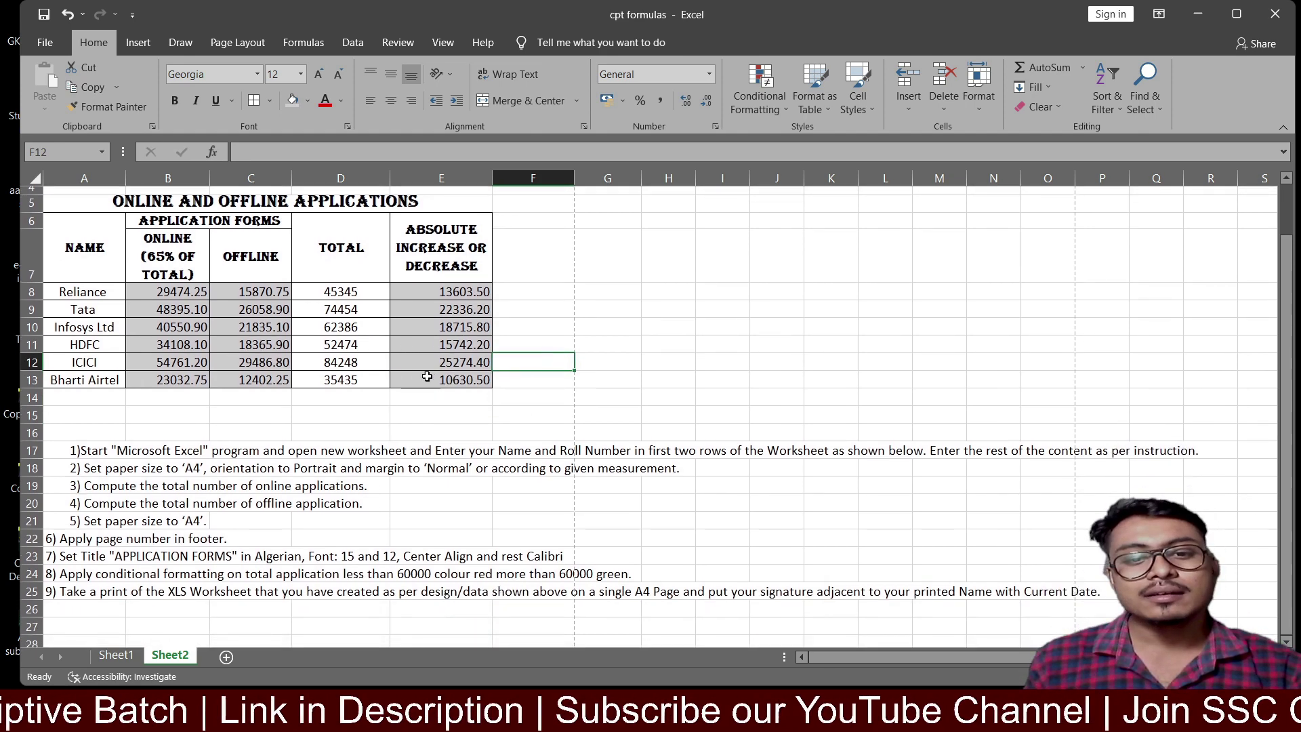
scroll(393, 369, up, 1)
scroll(311, 461, down, 2)
scroll(309, 452, down, 1)
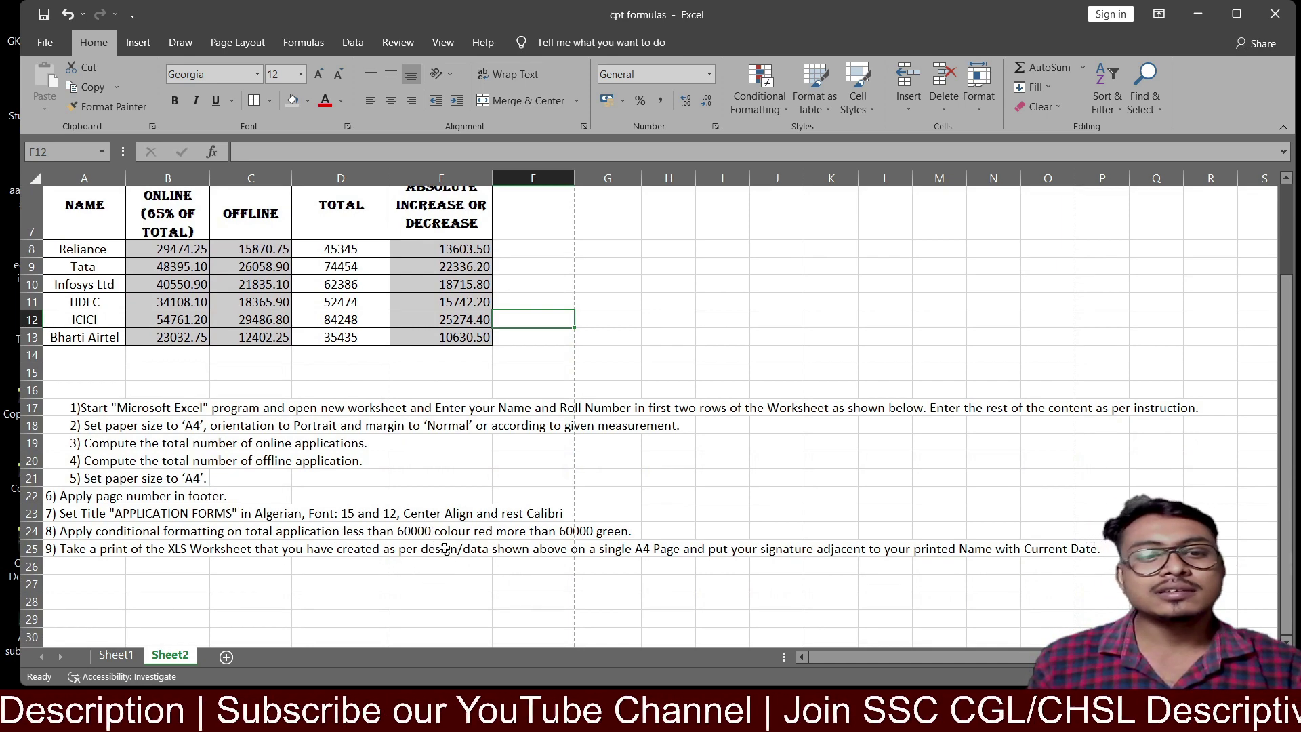
scroll(476, 580, up, 1)
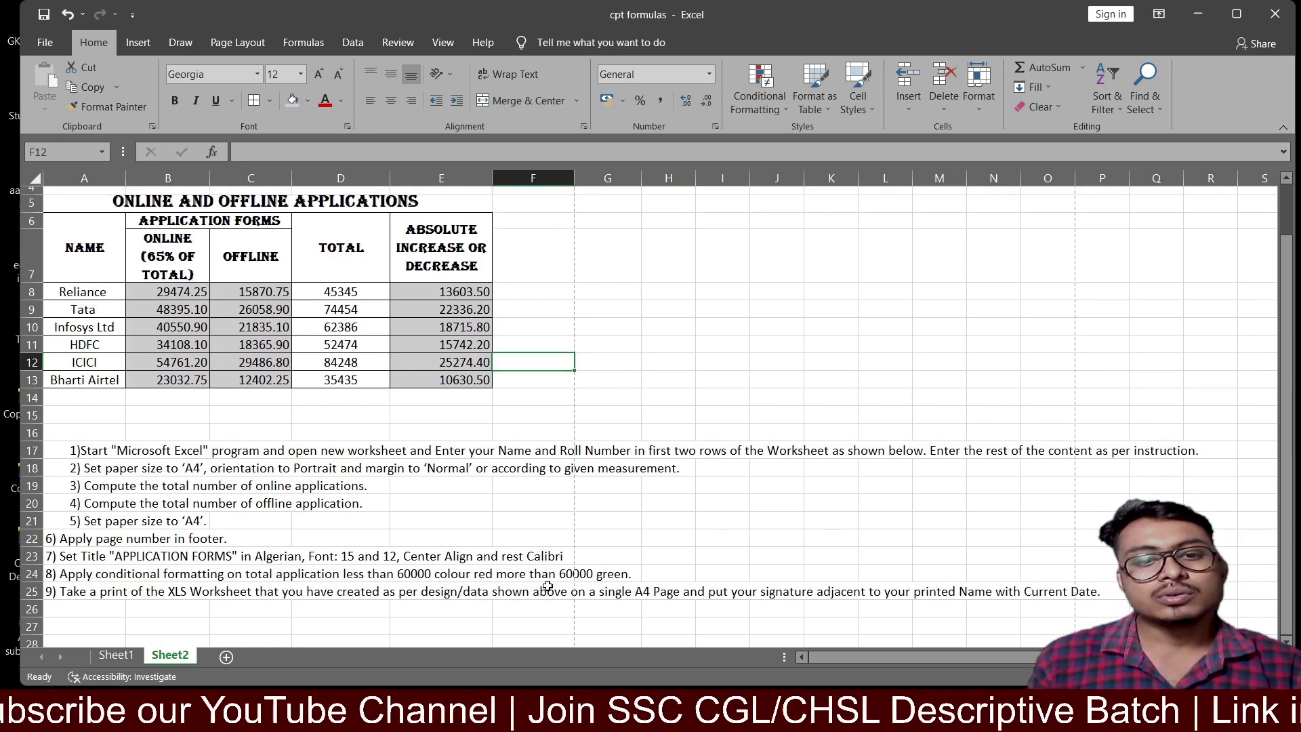
scroll(439, 541, up, 1)
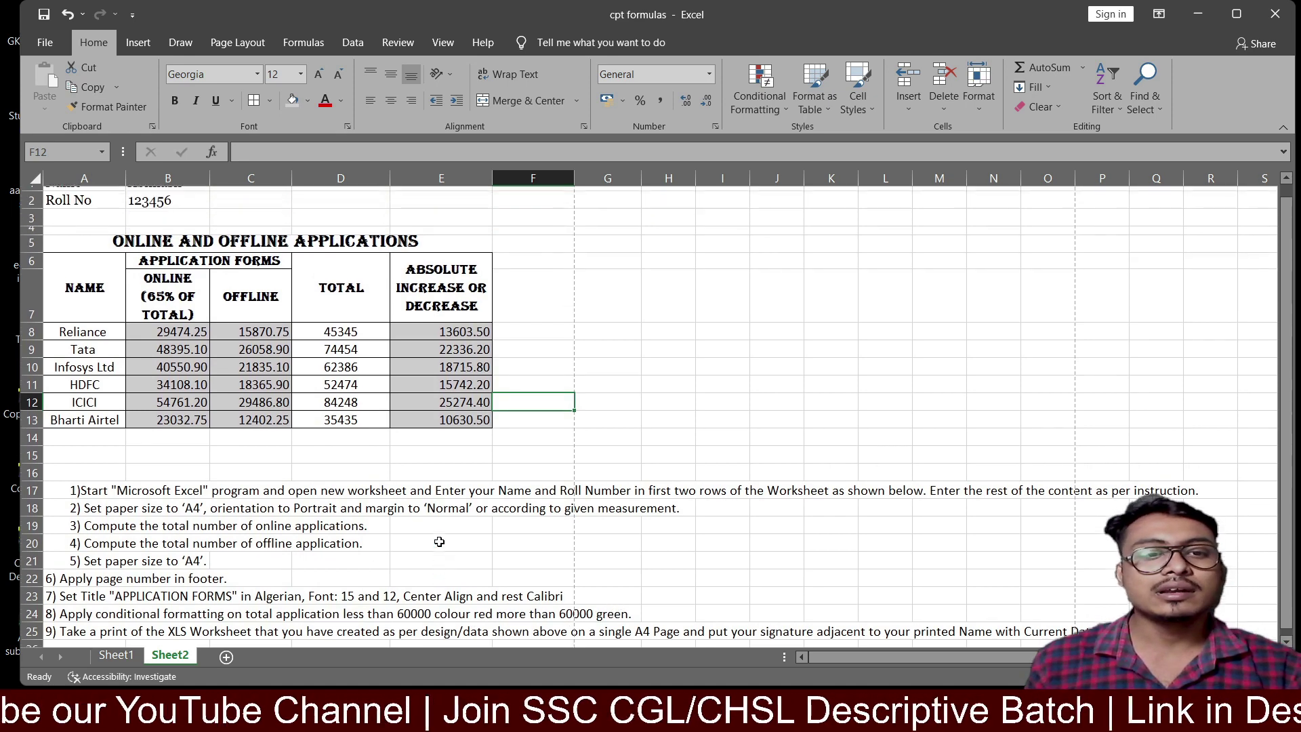
scroll(439, 541, up, 1)
Step: Add a Greater Than 60000 rule on D8:D13 with Green Fill with Dark Green Text
drag(341, 344, 340, 434)
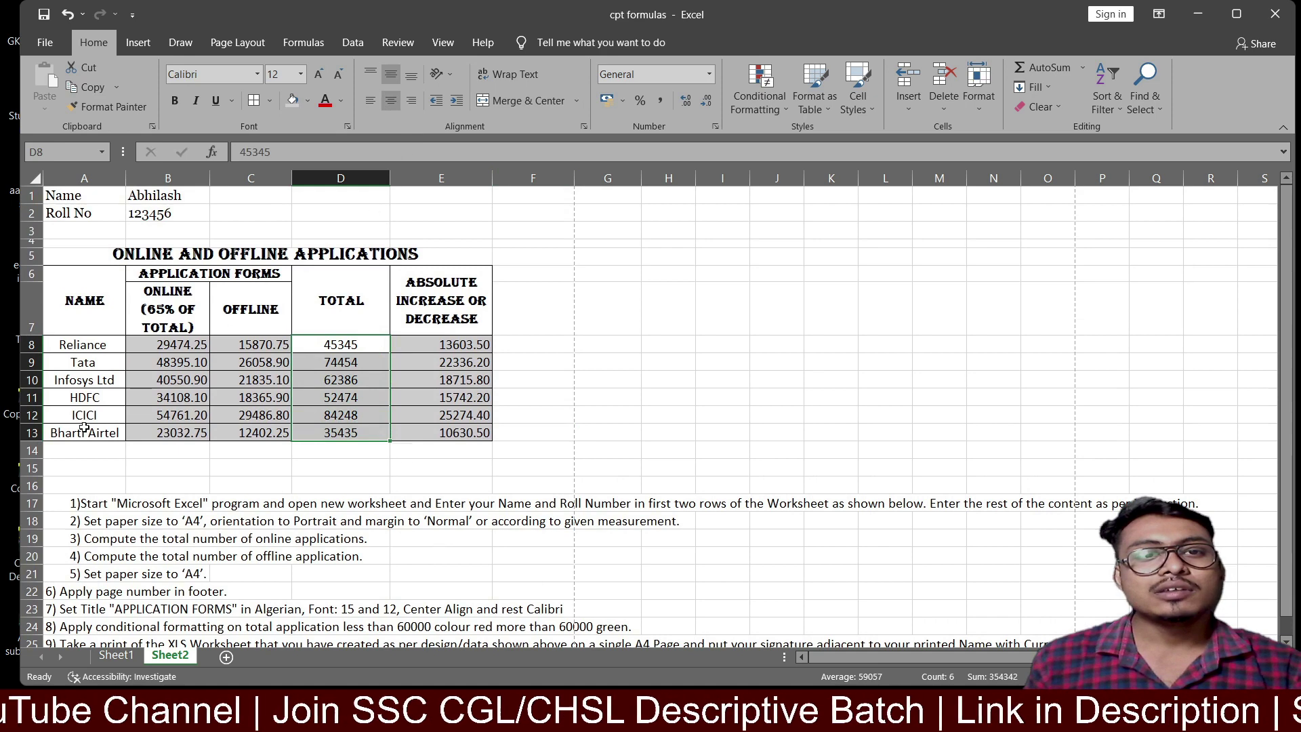
click(759, 99)
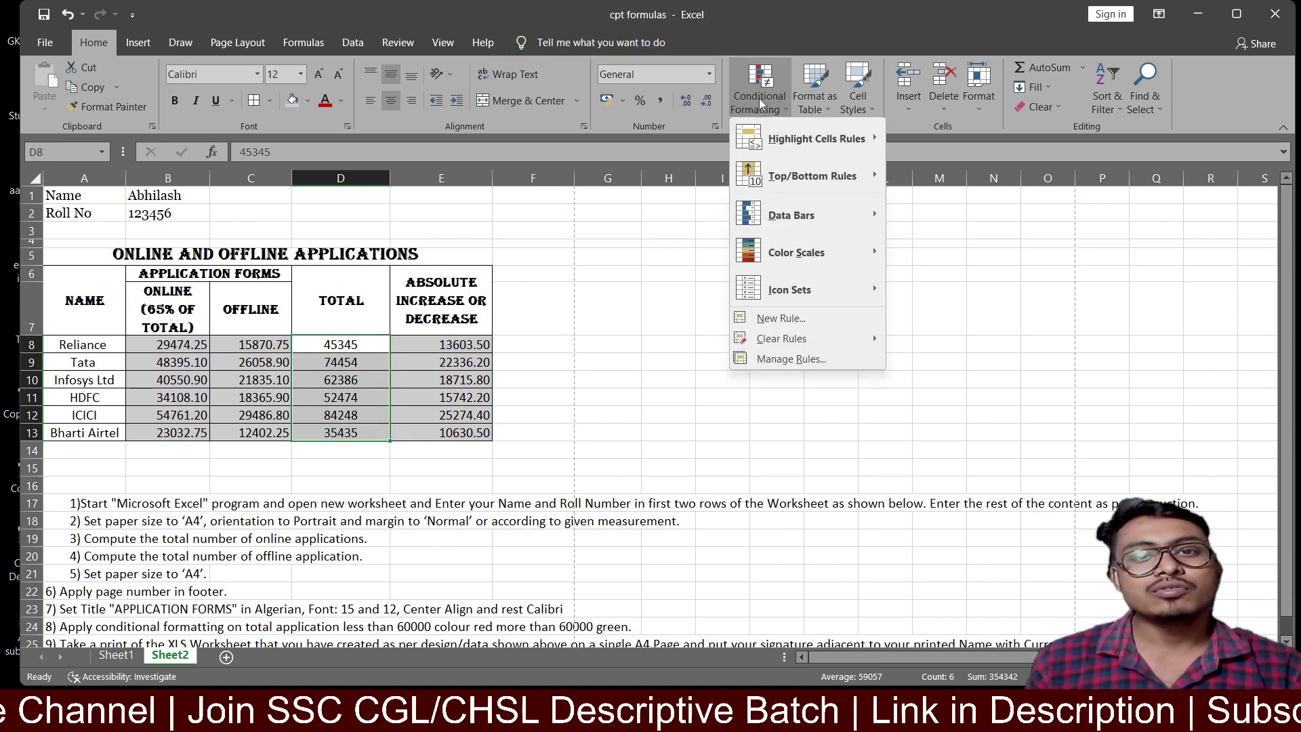
mouse_move(815, 138)
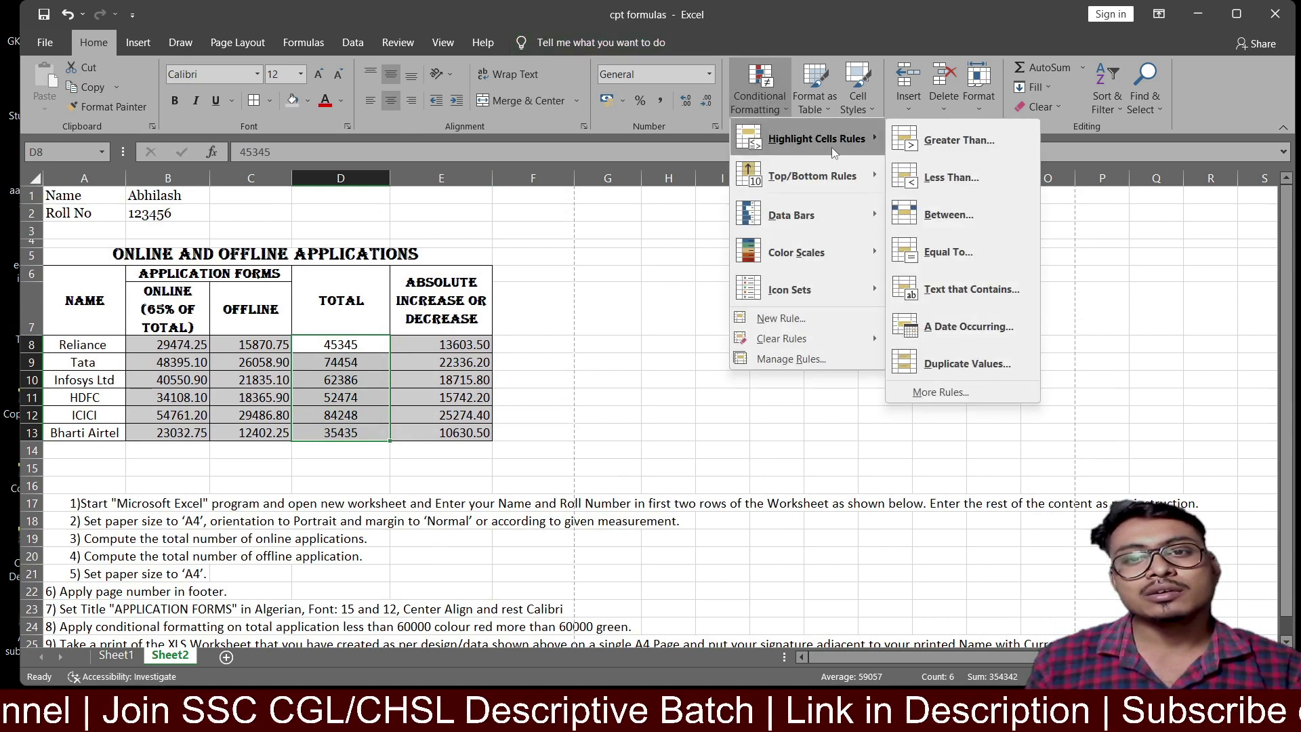
click(955, 138)
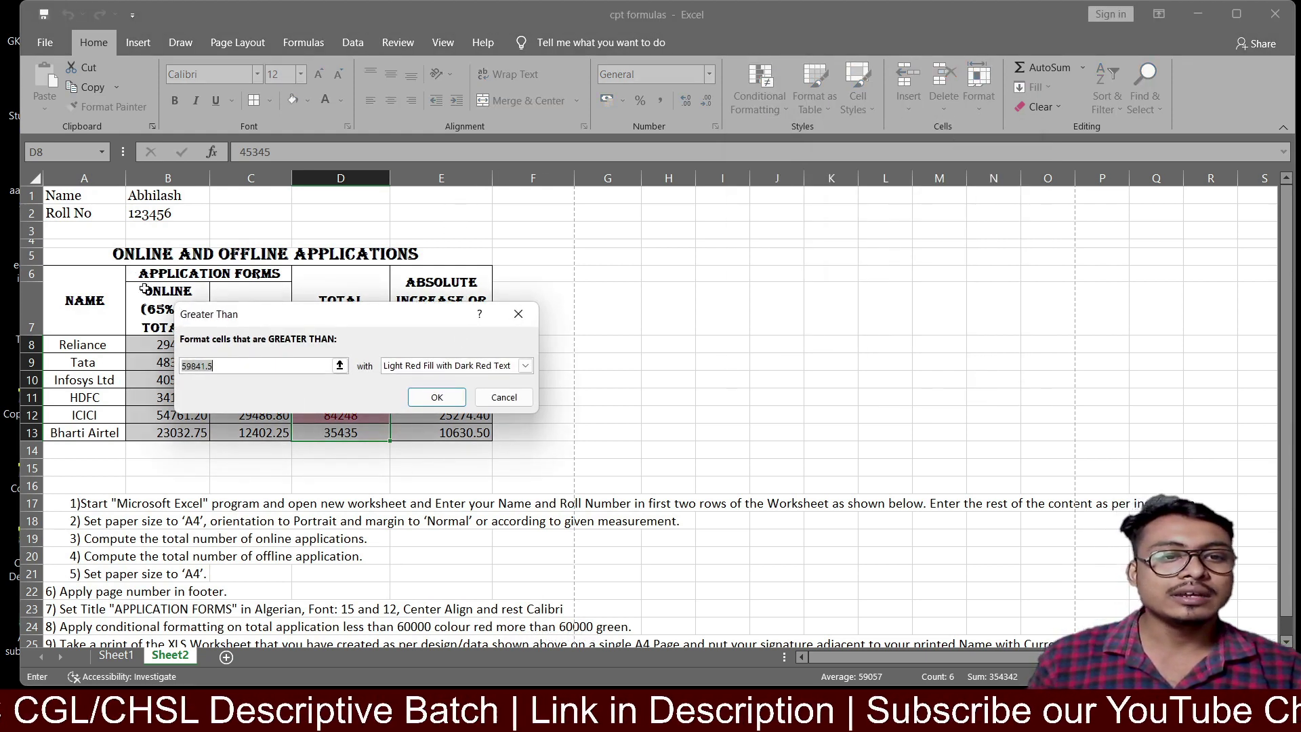
text(60)
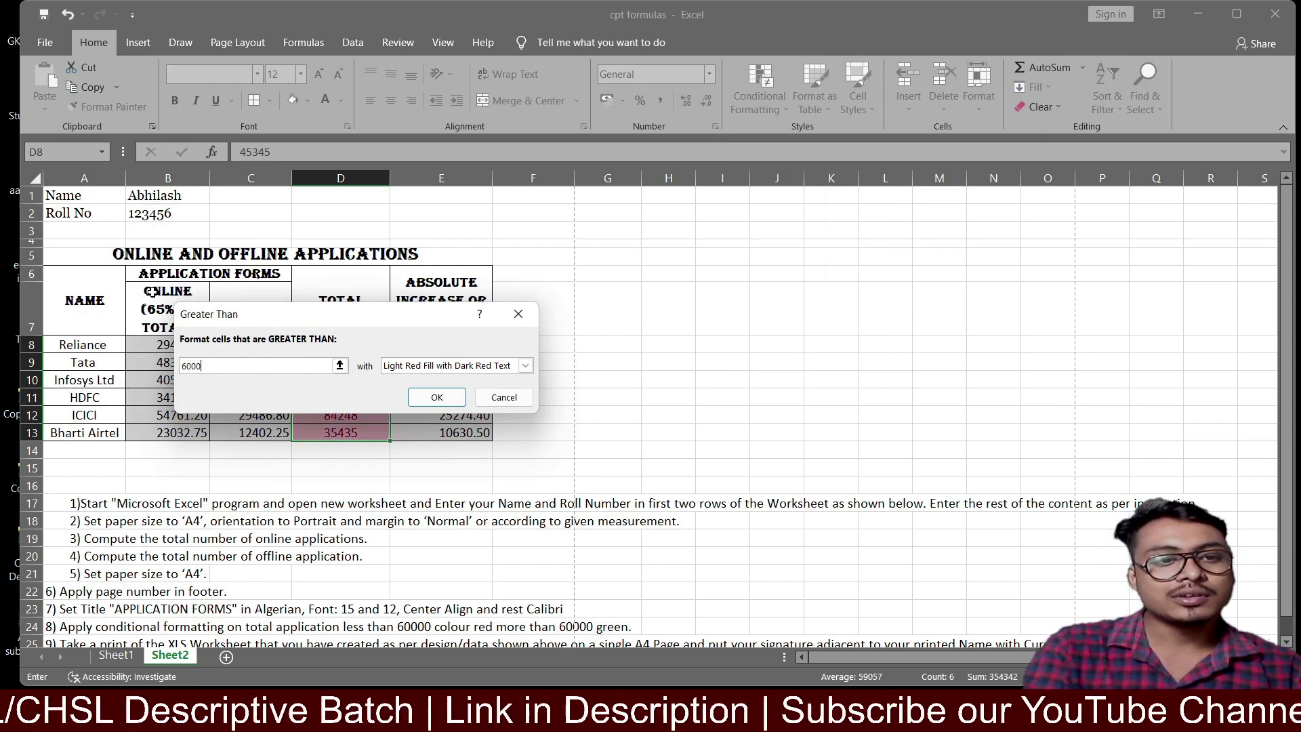
text(0)
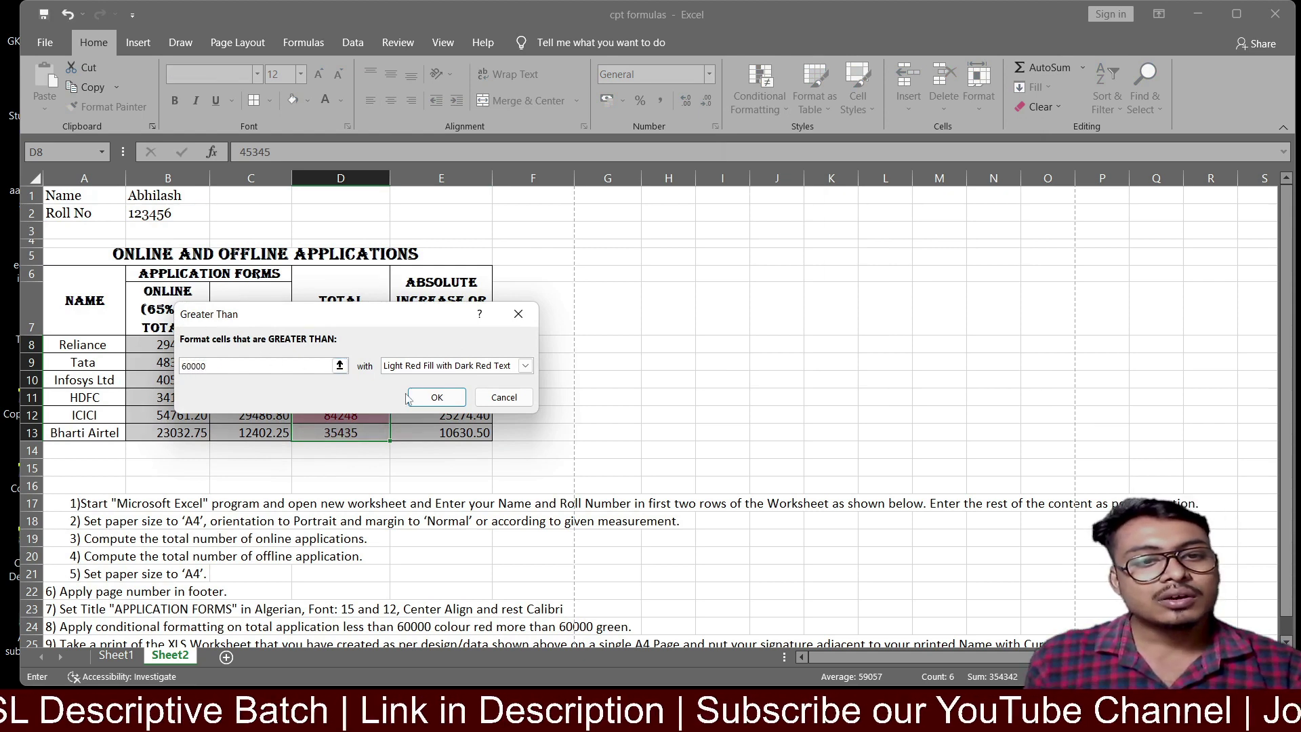
click(468, 366)
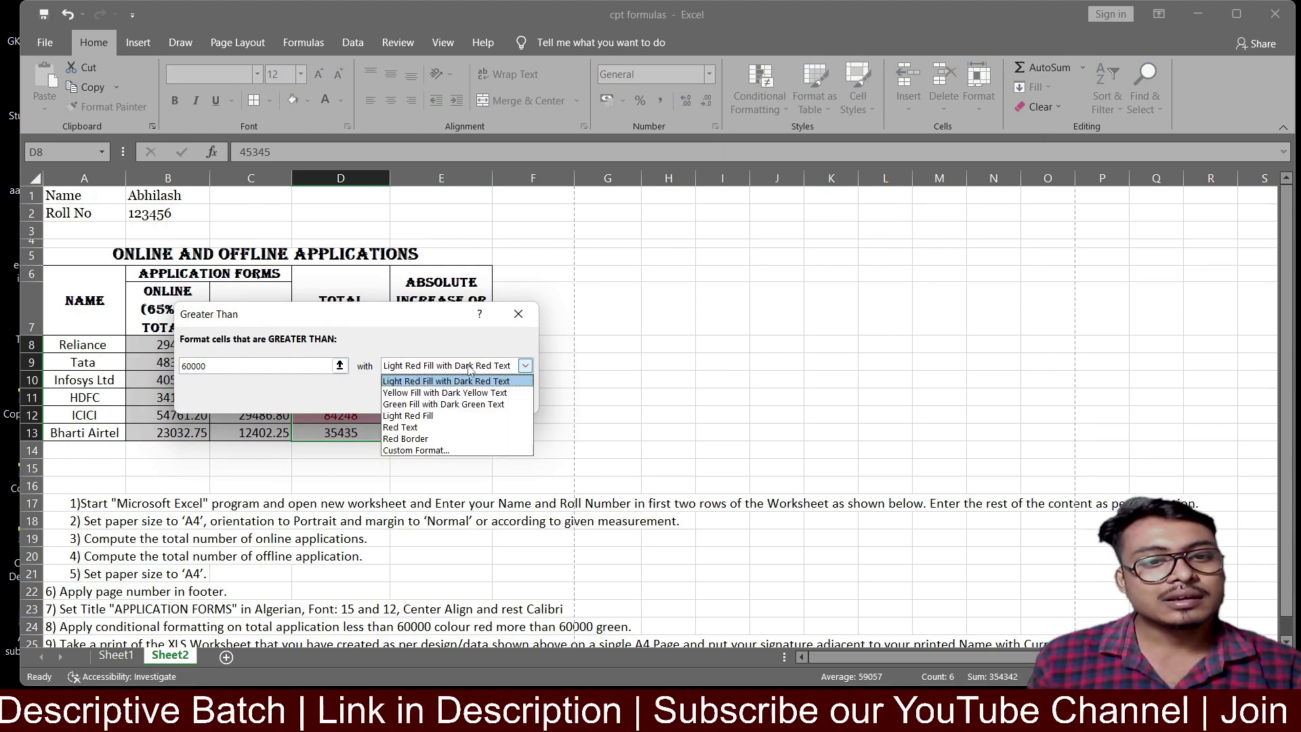
click(452, 404)
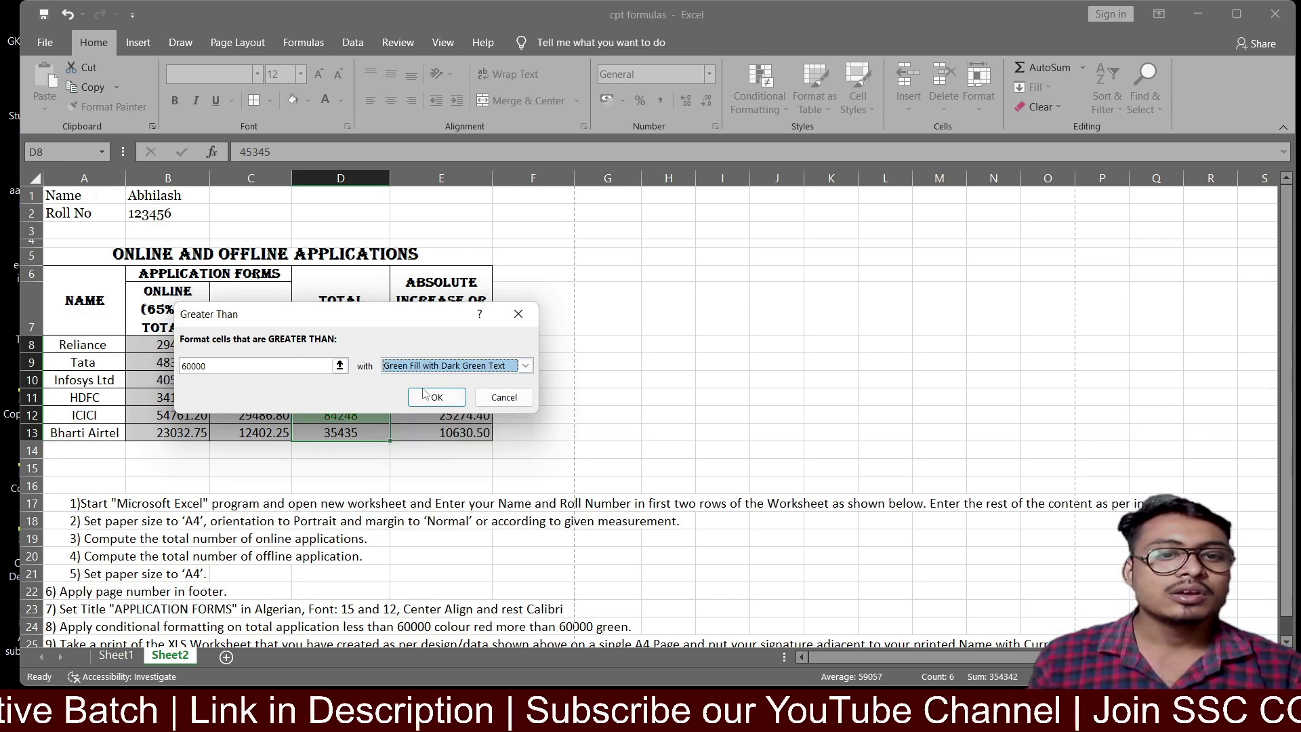
click(437, 397)
click(668, 396)
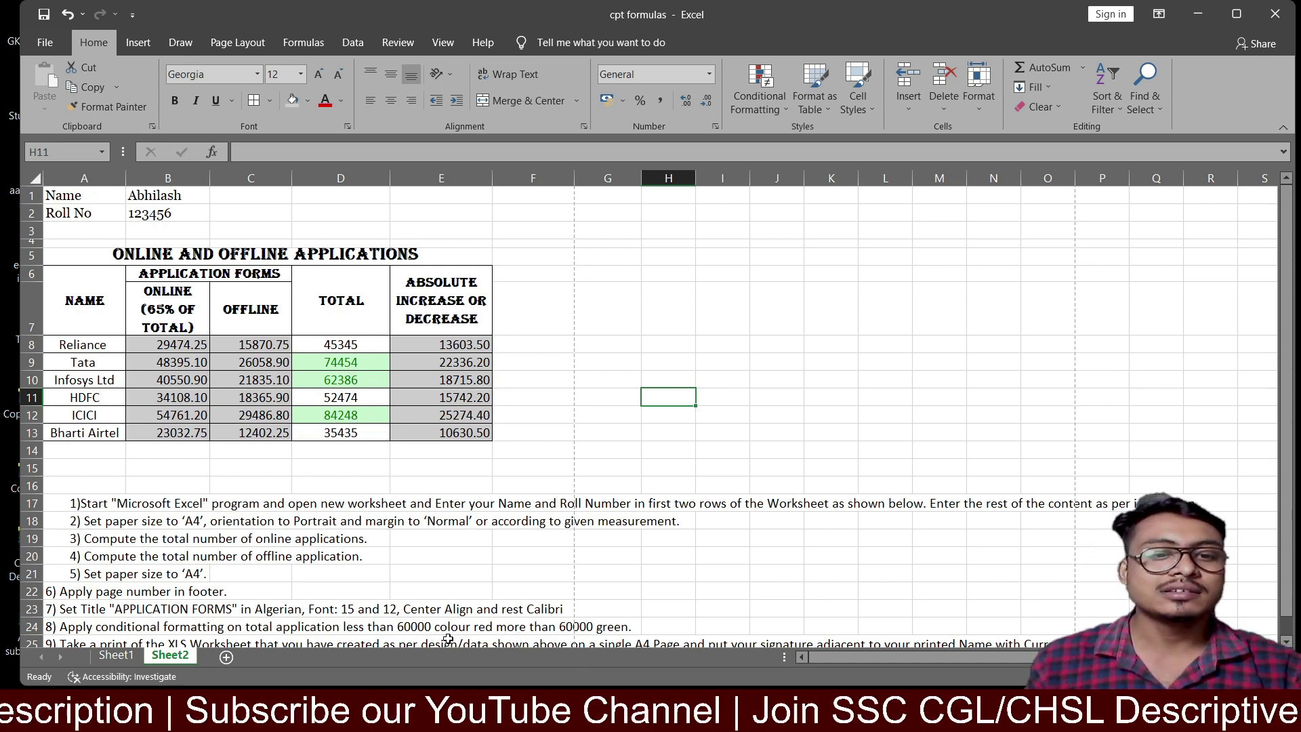
drag(374, 342, 343, 434)
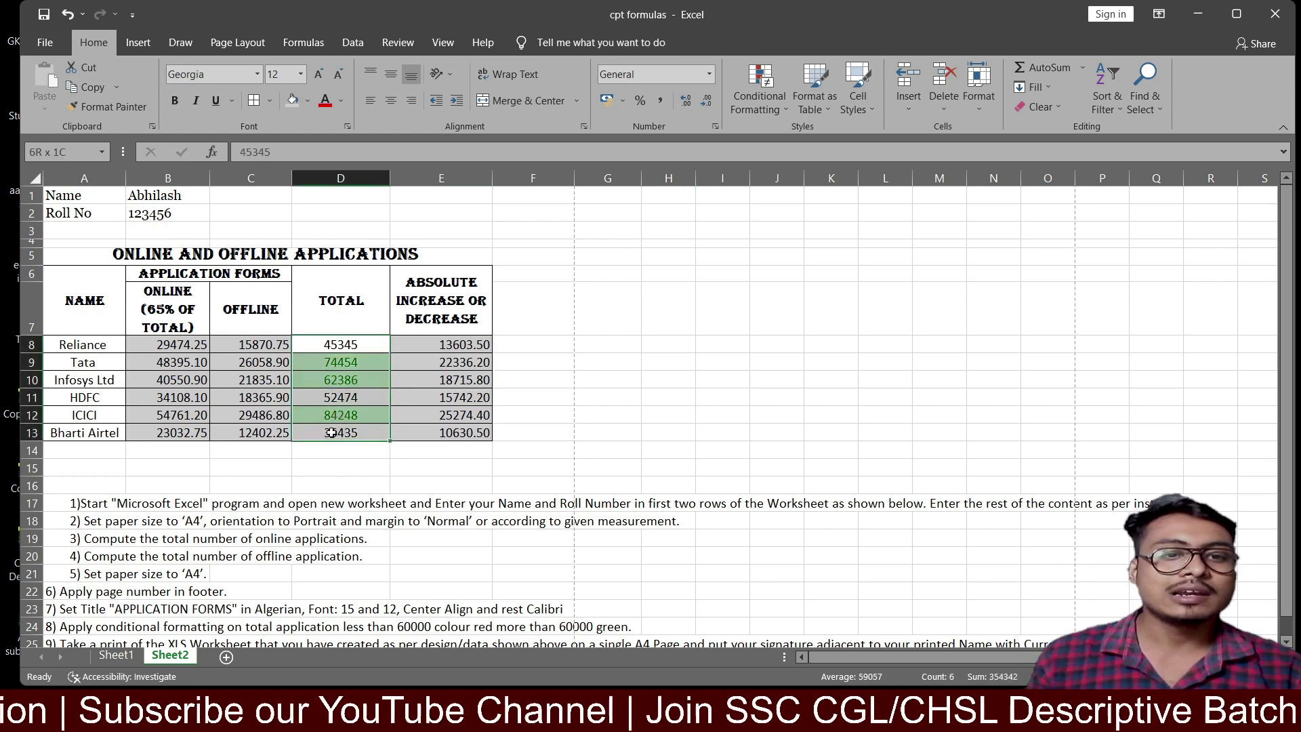
Step: Add a Less Than 60000 rule giving those Totals Light Red Fill with Dark Red Text
click(778, 92)
mouse_move(808, 138)
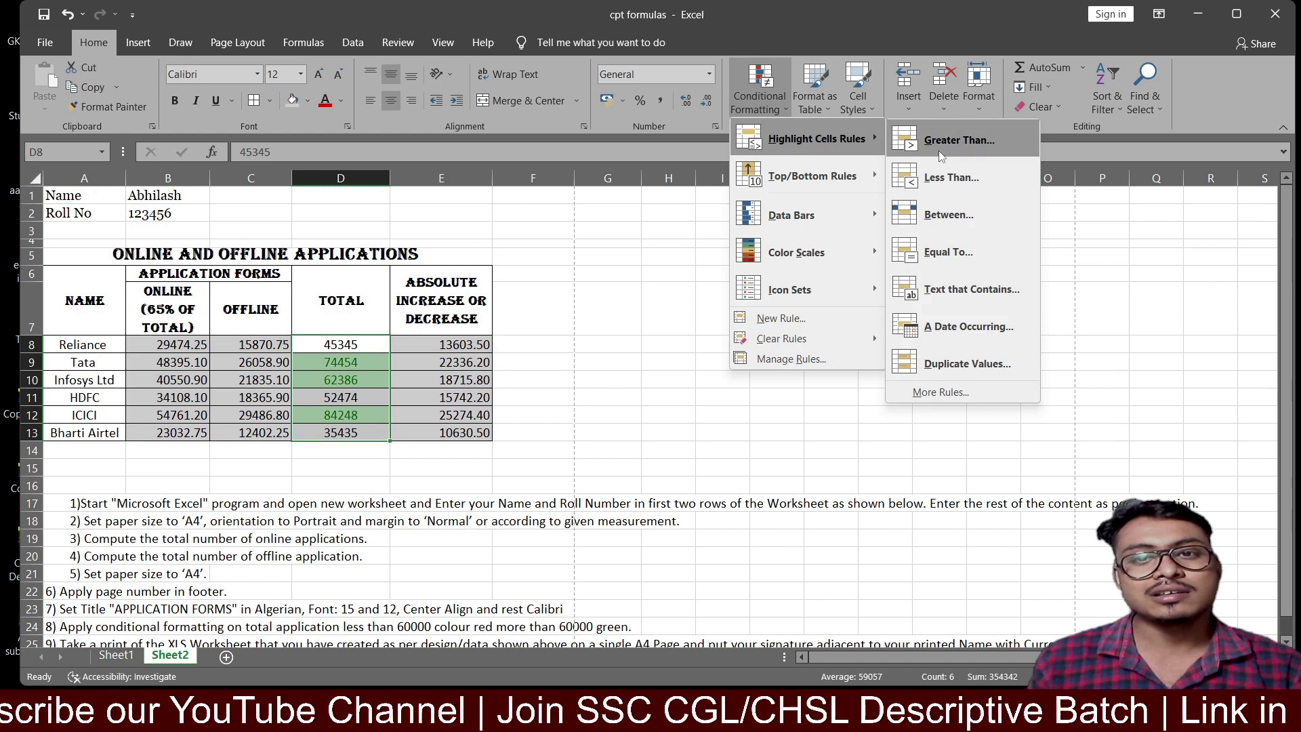
click(950, 178)
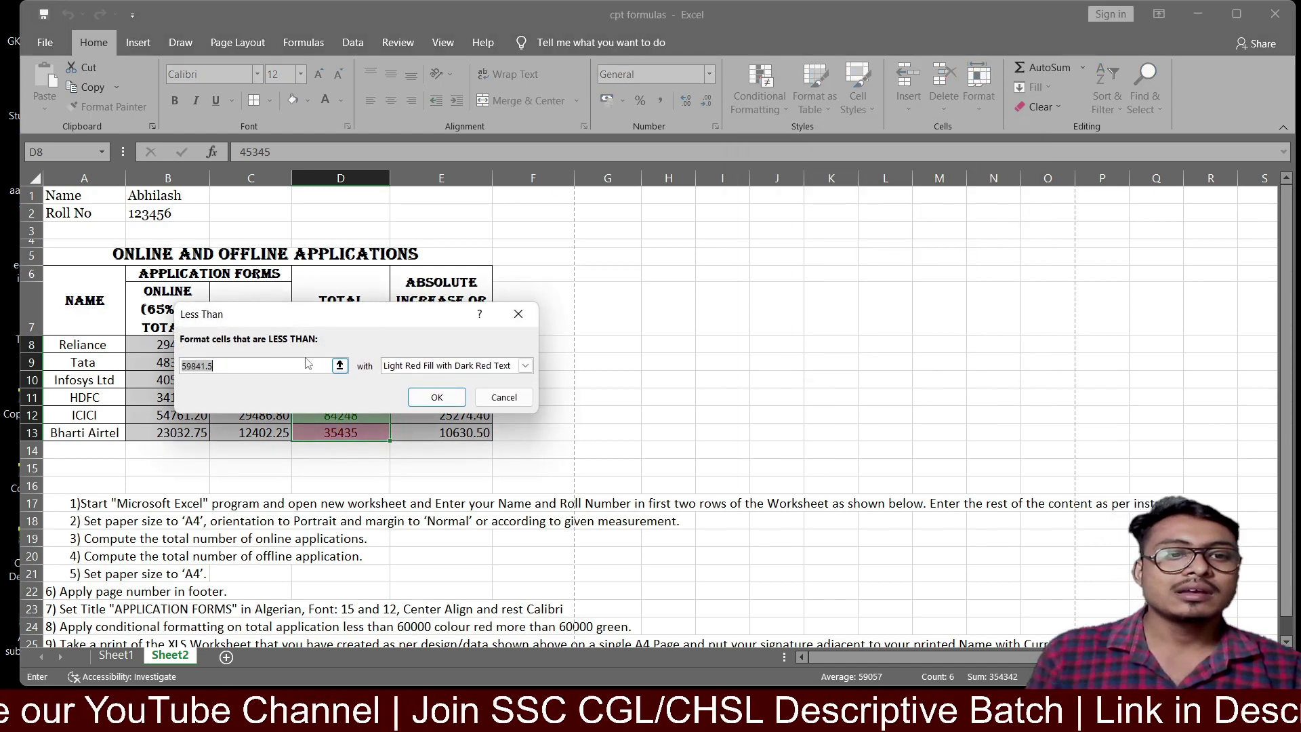
text(60000)
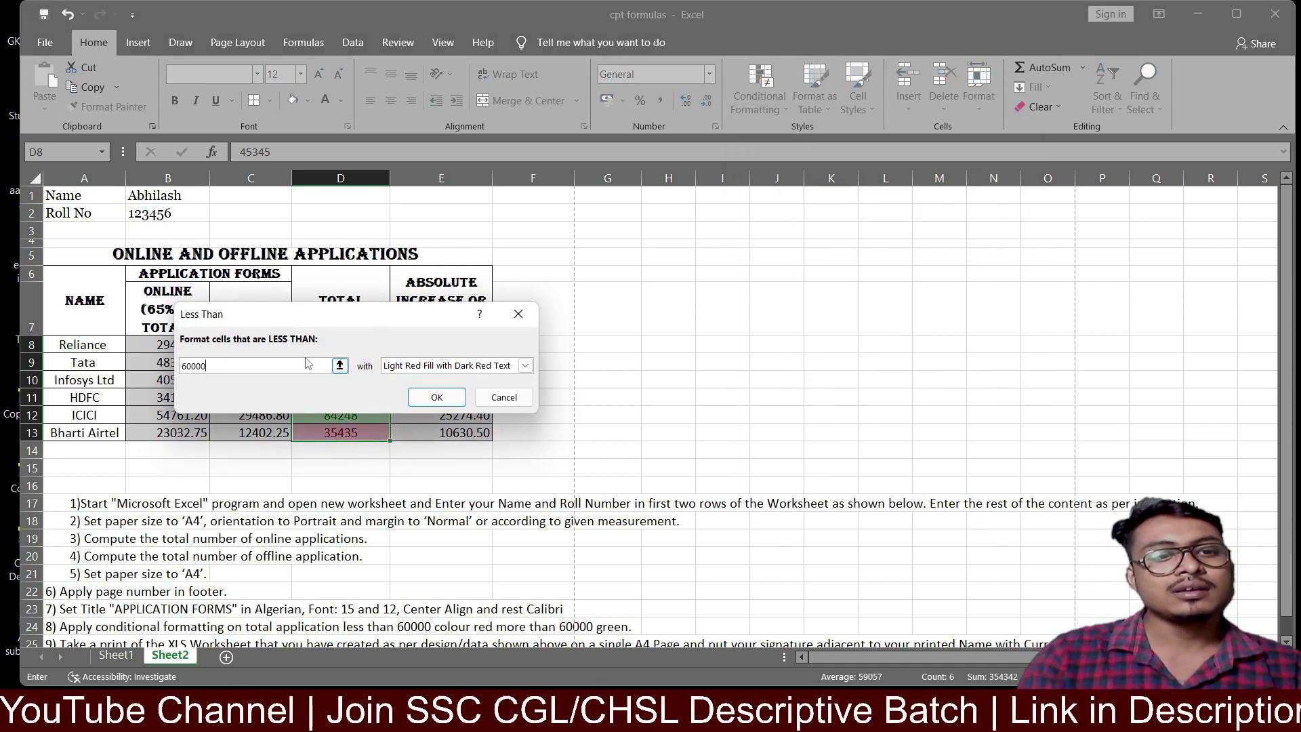
click(443, 366)
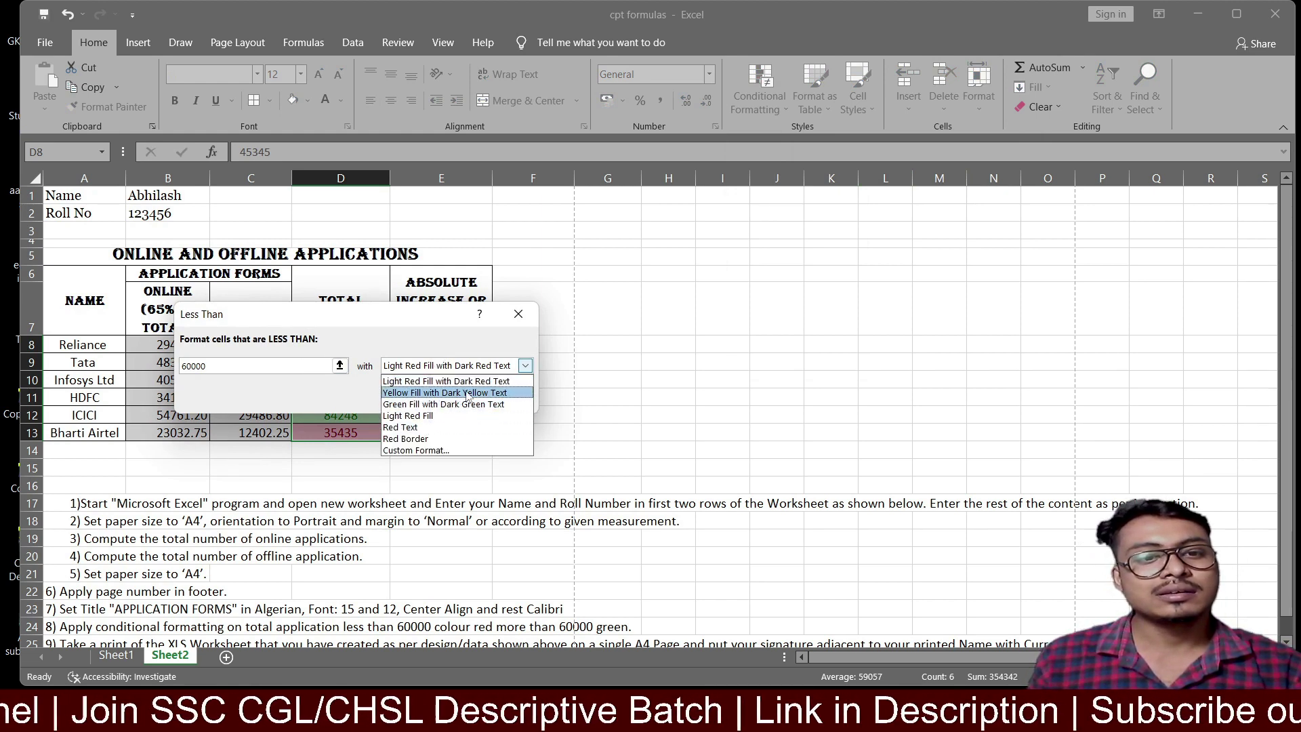
click(489, 381)
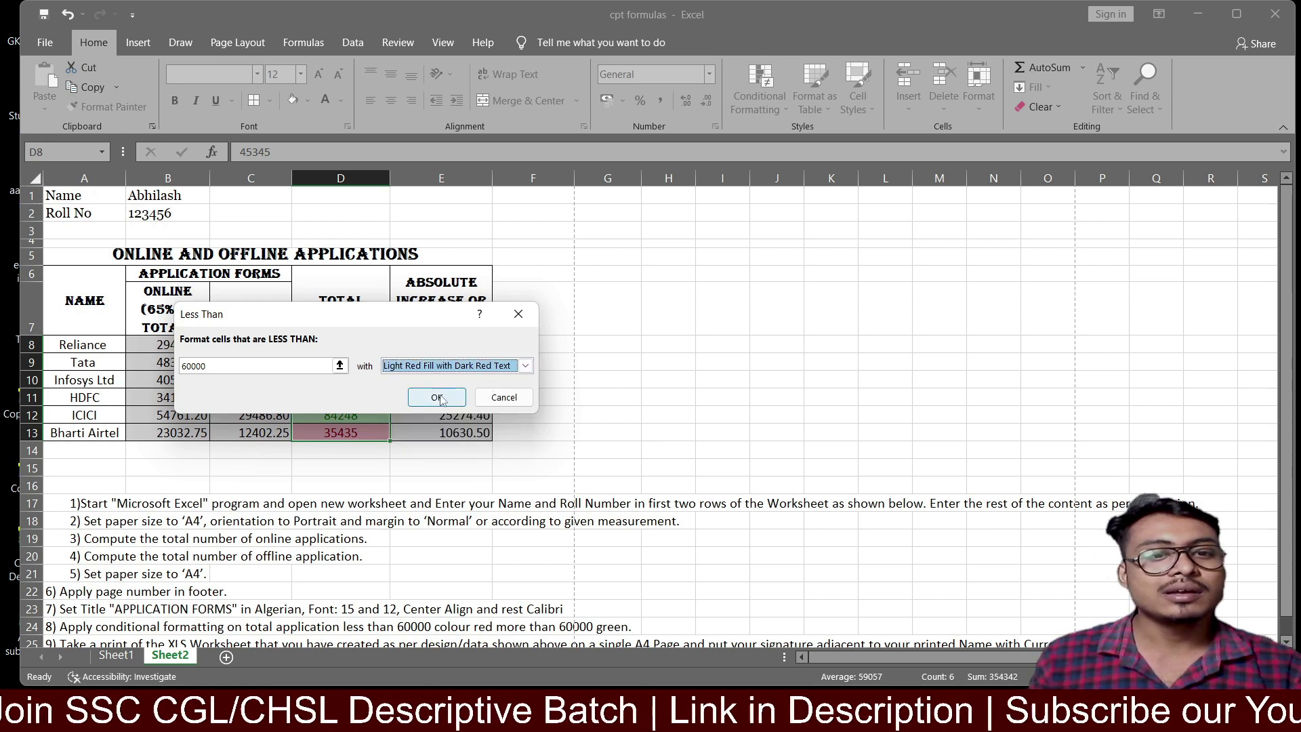
click(437, 397)
click(648, 381)
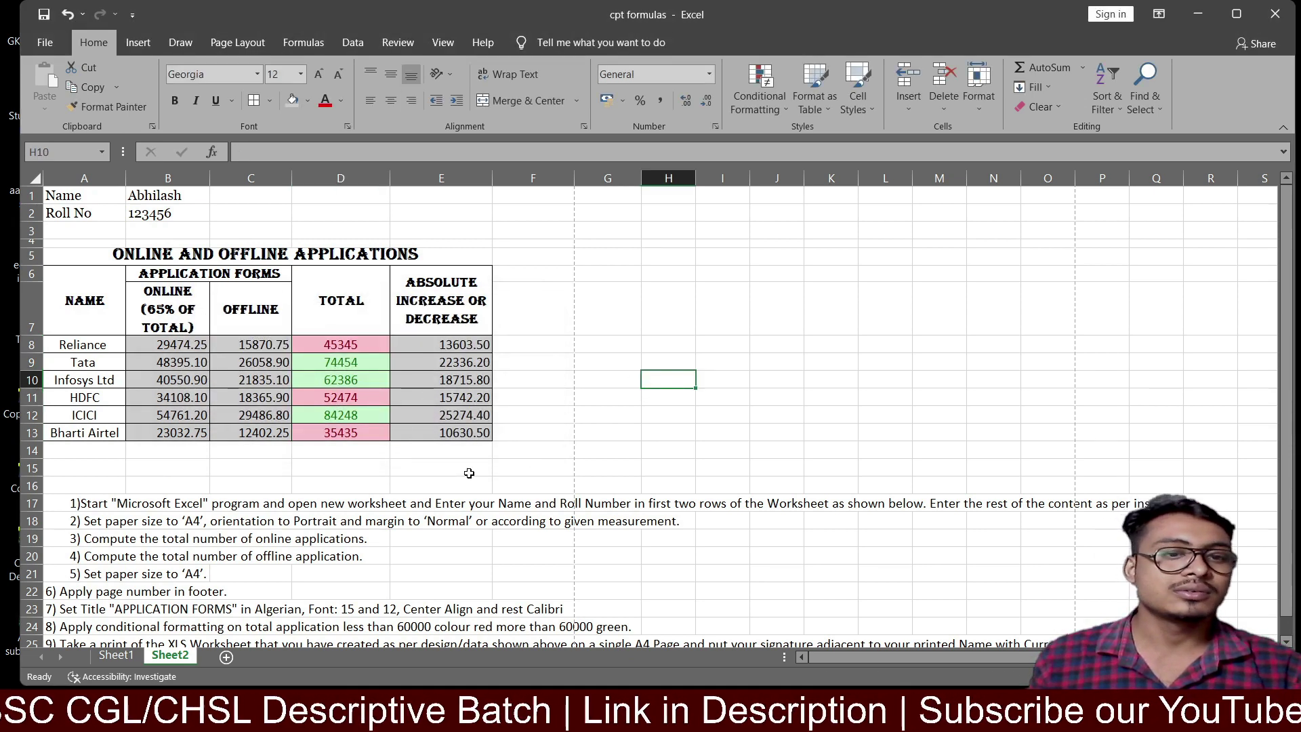
scroll(422, 465, down, 1)
scroll(436, 450, up, 1)
scroll(557, 594, down, 1)
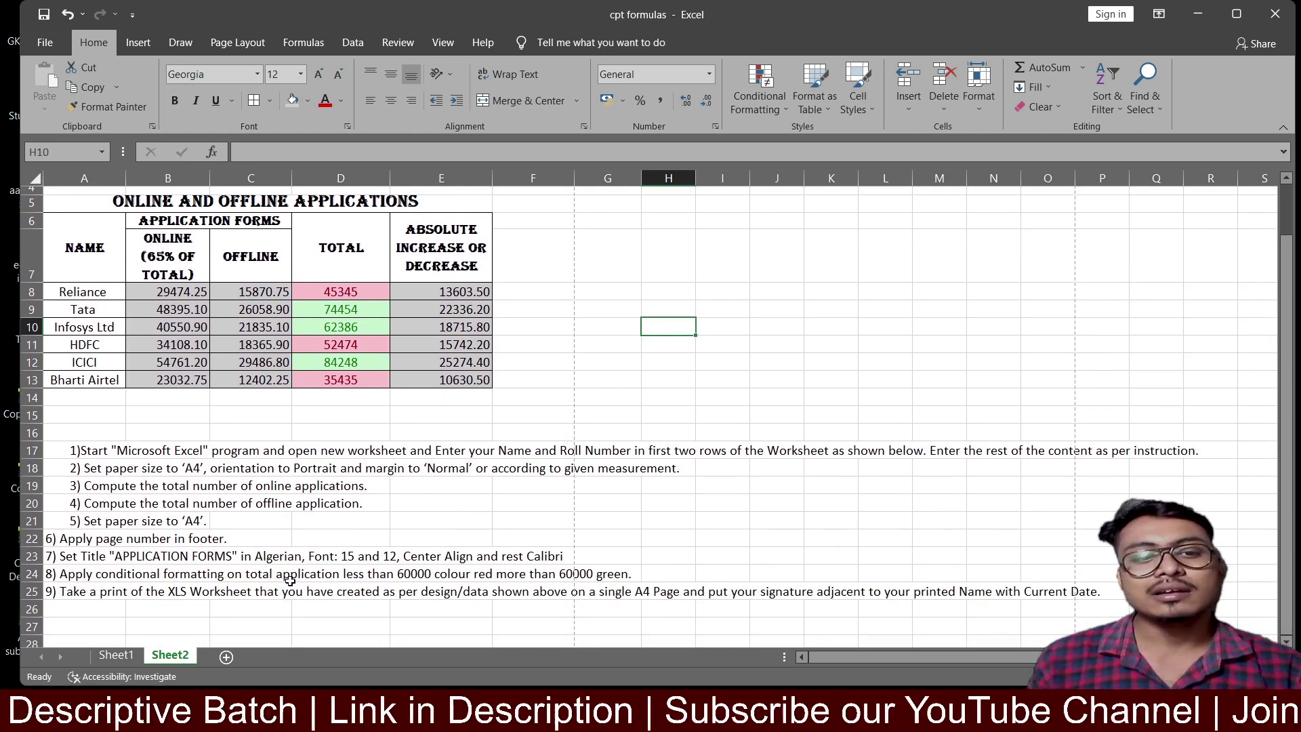
scroll(492, 594, up, 1)
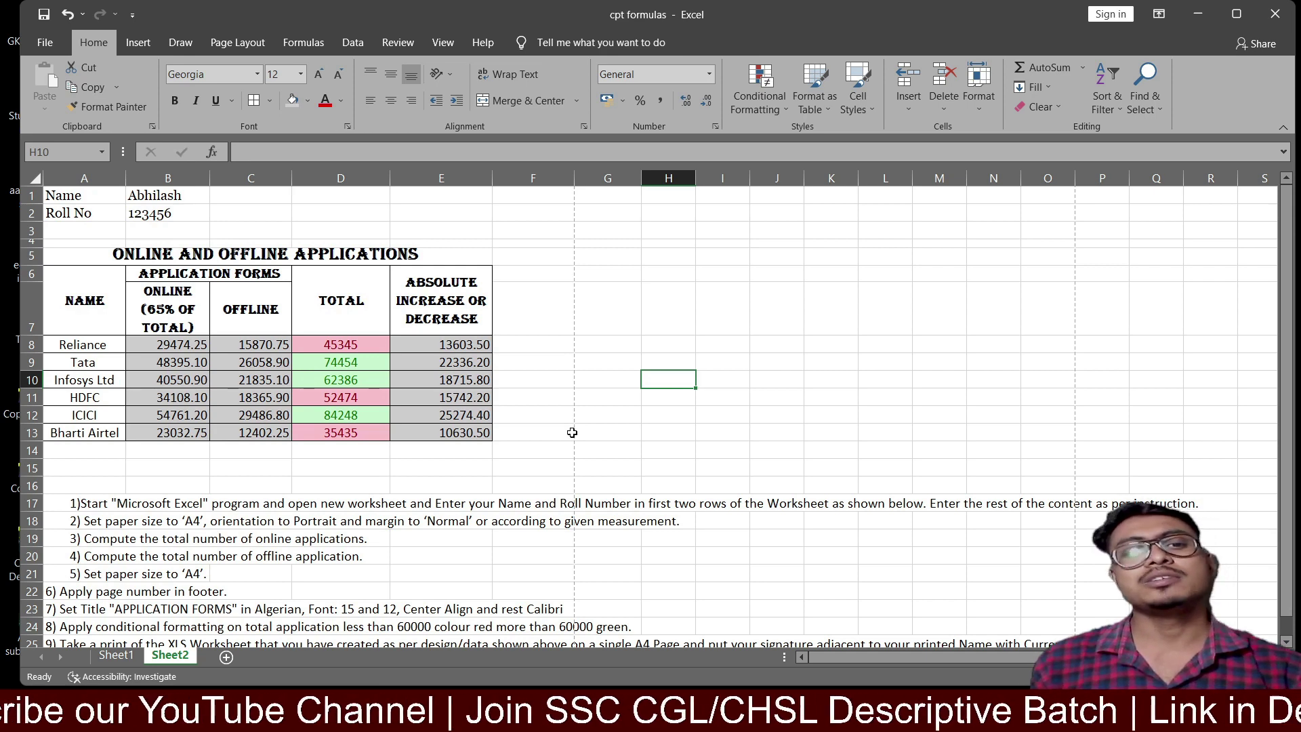
click(452, 448)
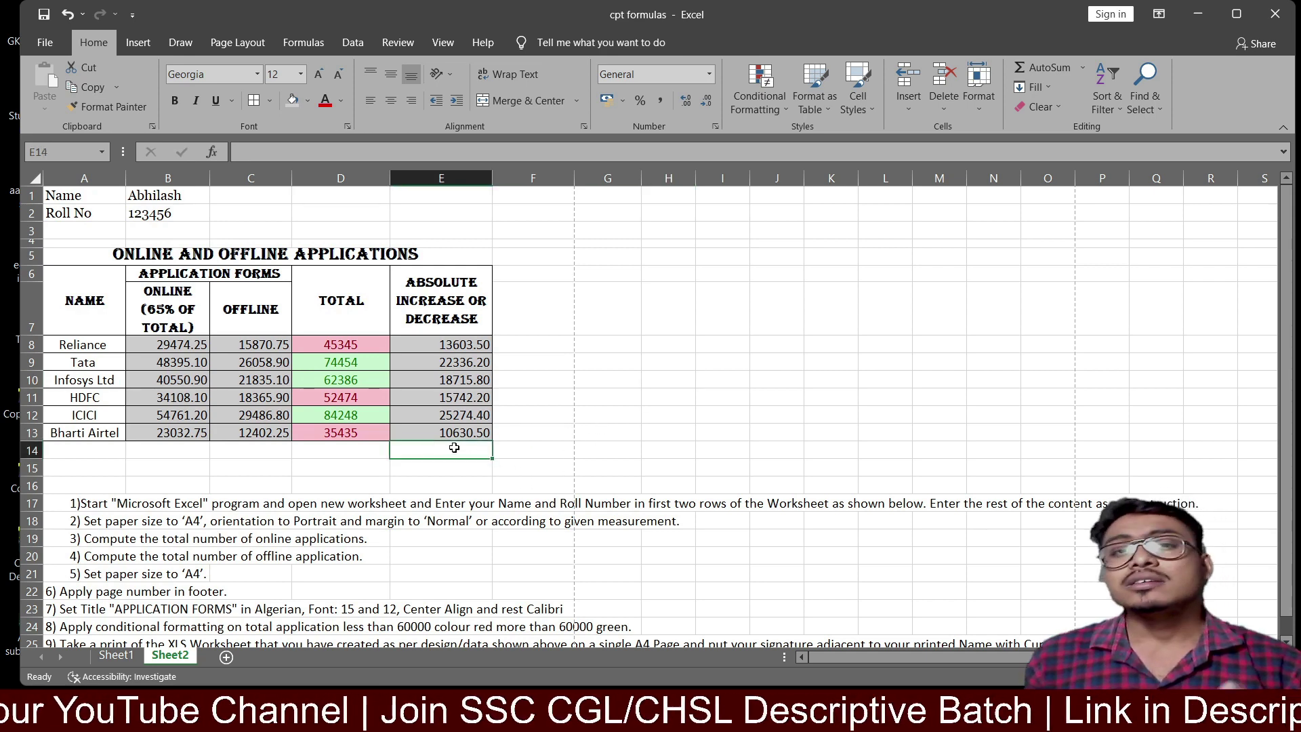
click(384, 468)
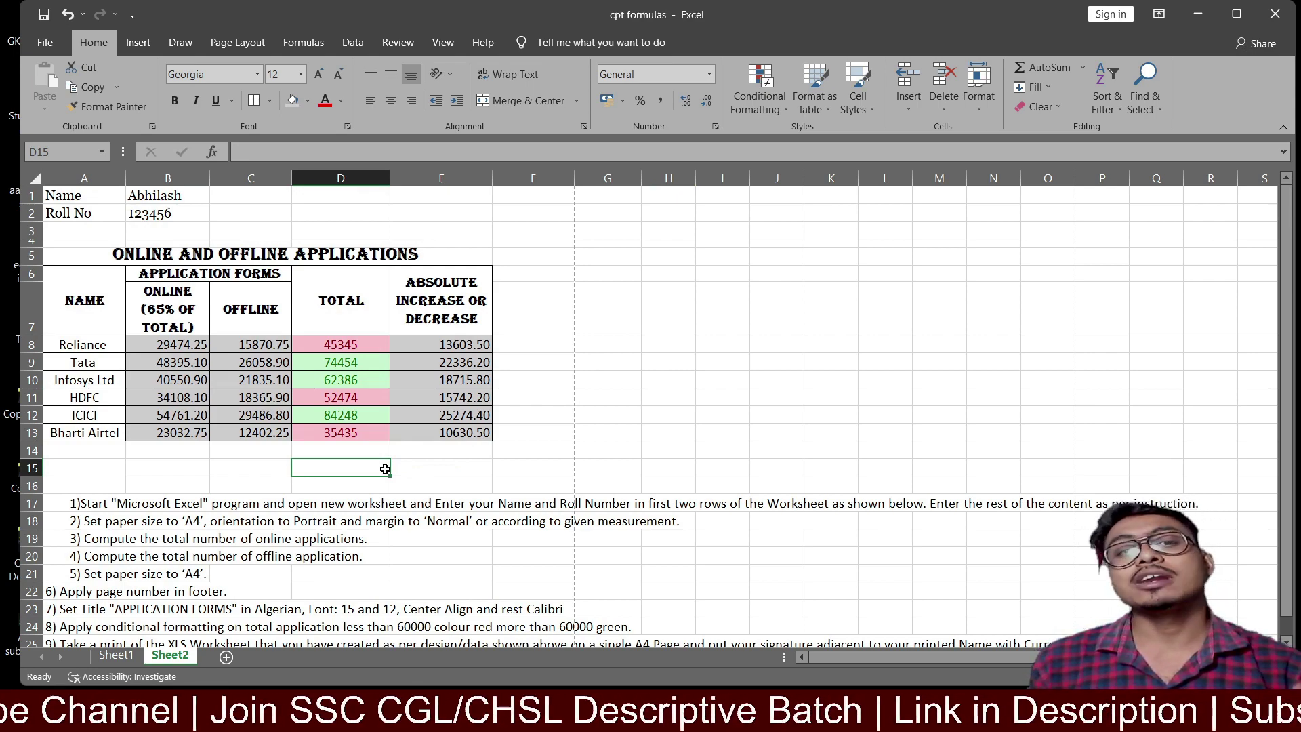
scroll(385, 468, down, 2)
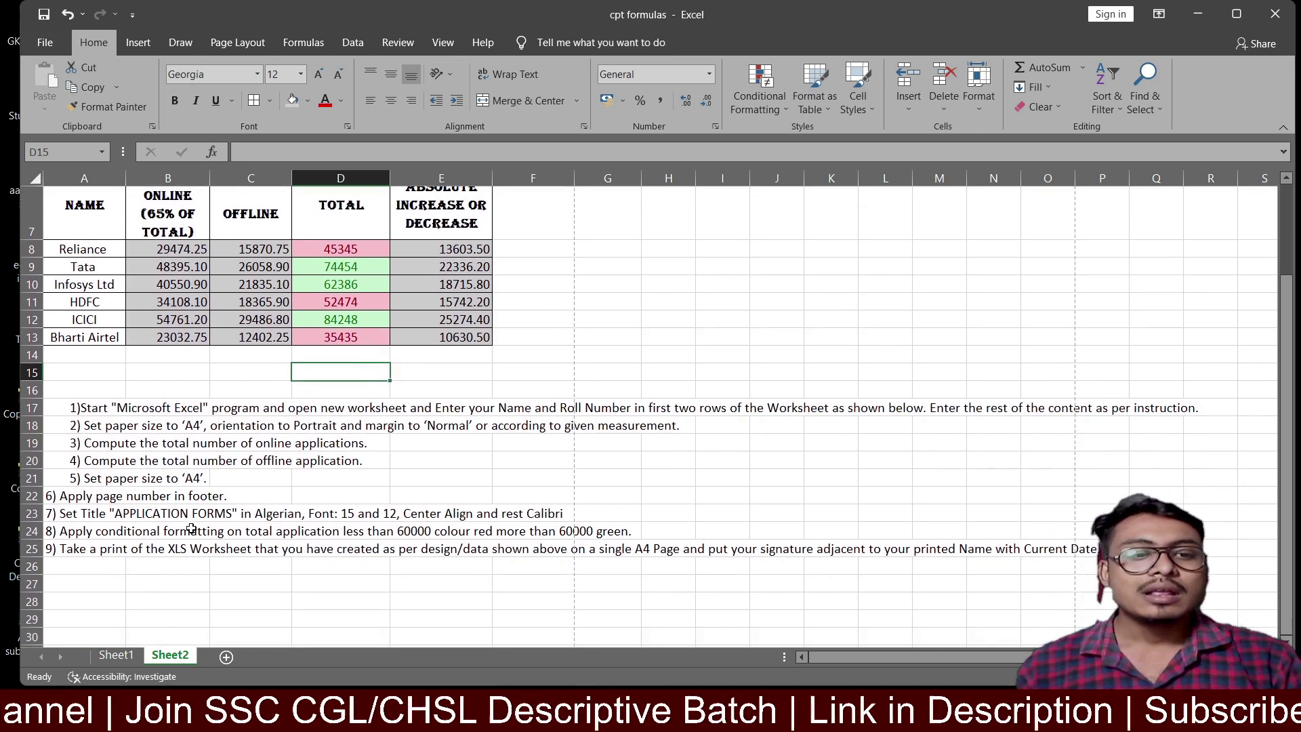
scroll(604, 551, up, 2)
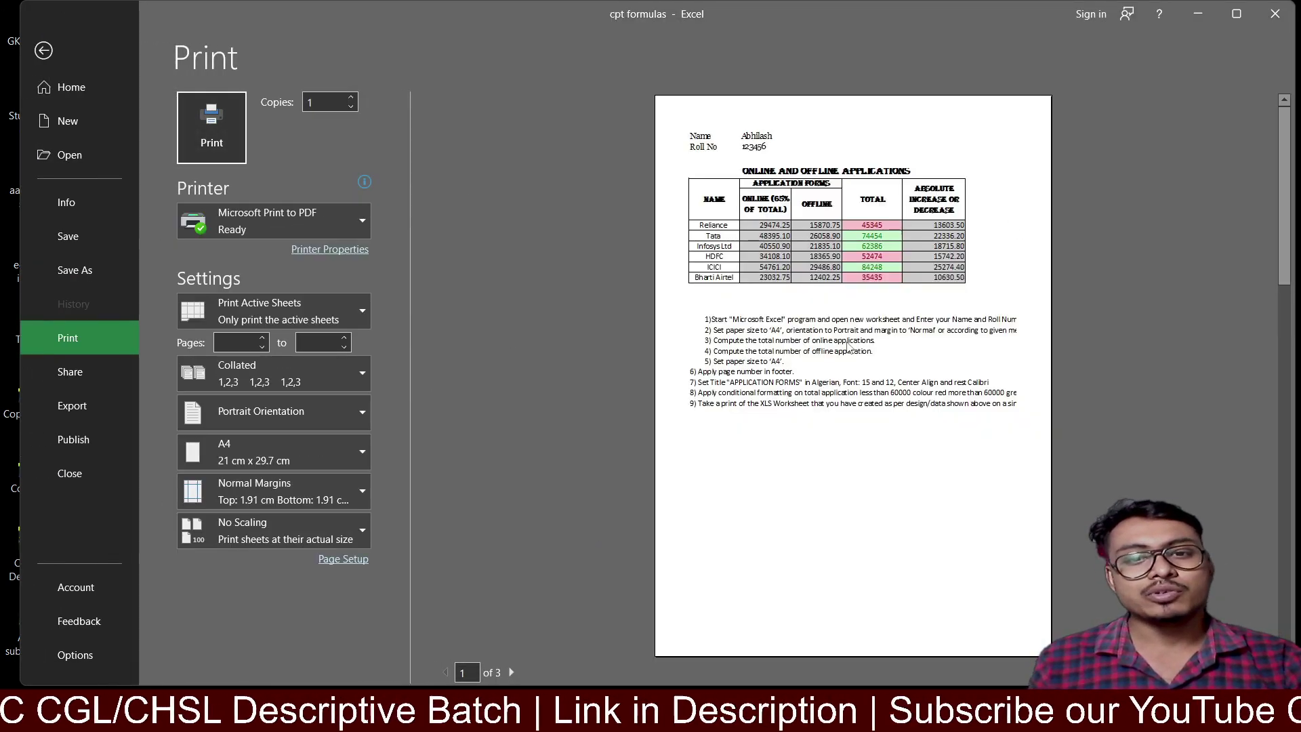
click(847, 339)
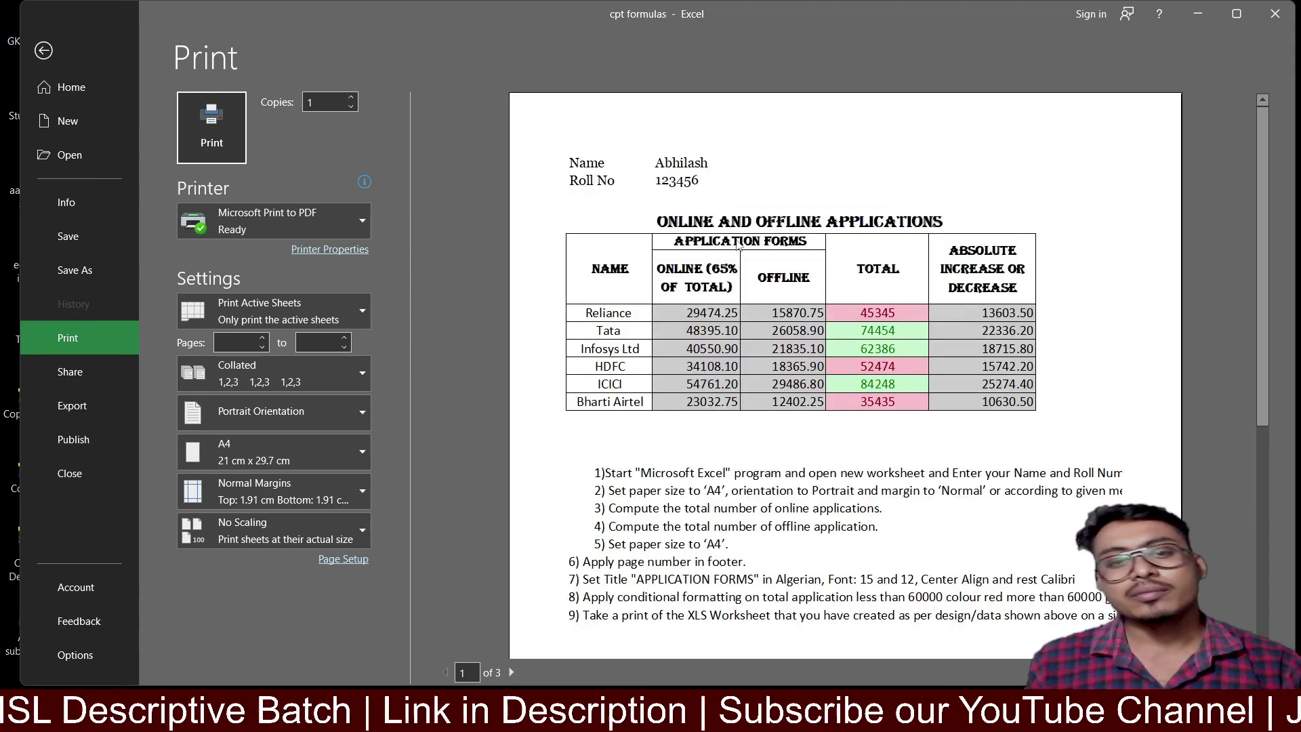
click(44, 51)
scroll(87, 309, down, 3)
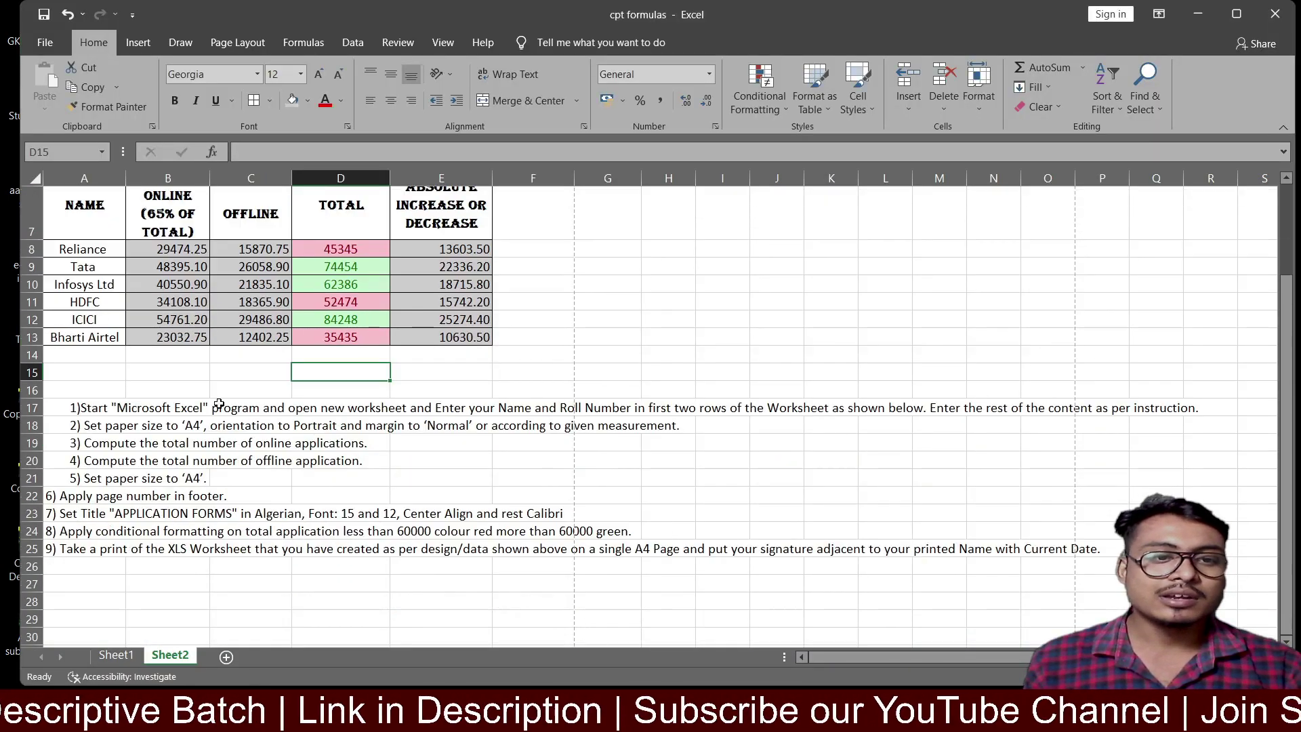
Step: Clear the contents of A16:R27, removing the instruction text below the table
drag(69, 300, 1194, 493)
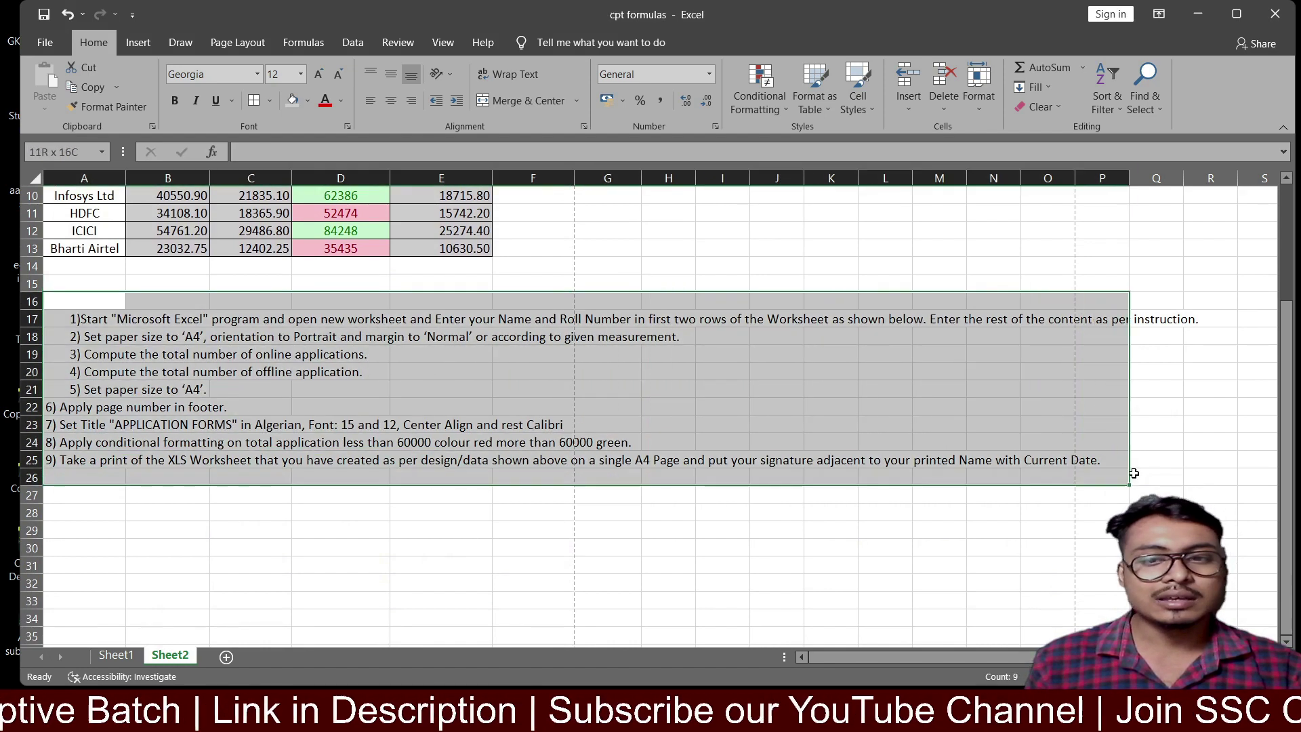
click(1035, 102)
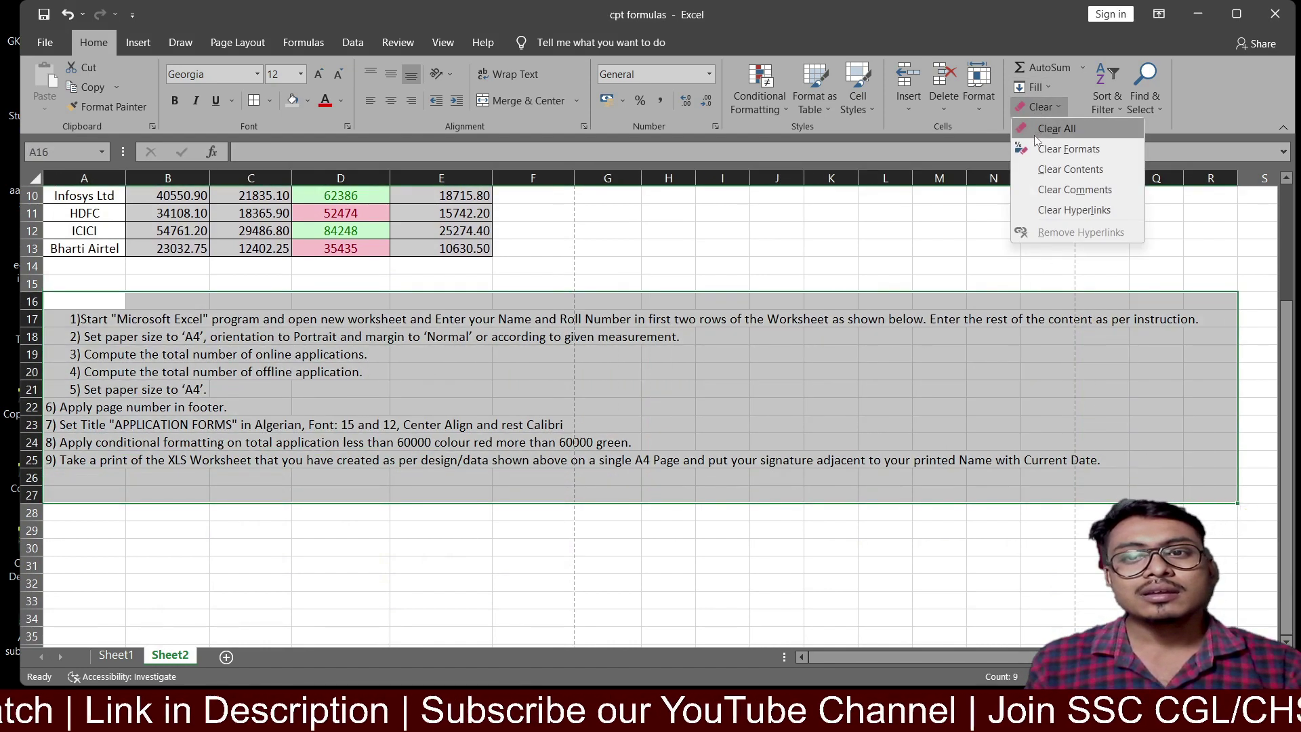
click(1068, 171)
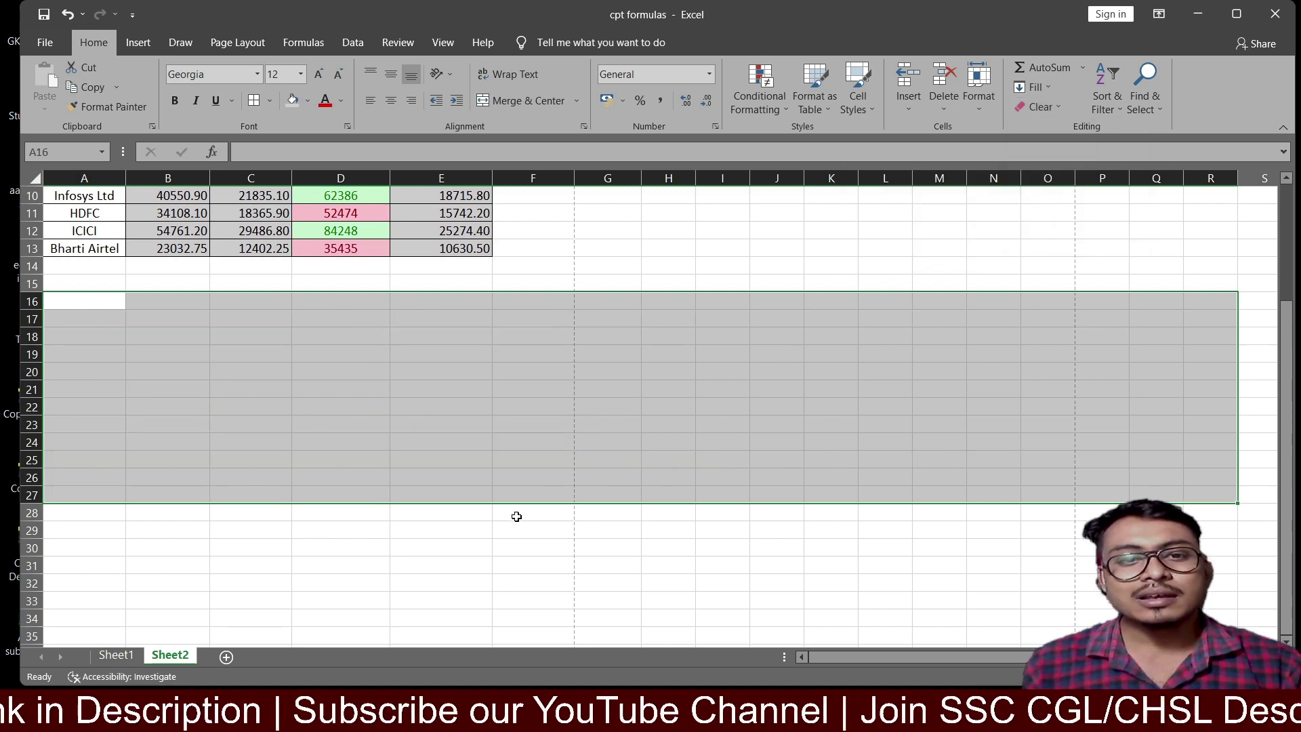
click(517, 516)
scroll(428, 466, up, 3)
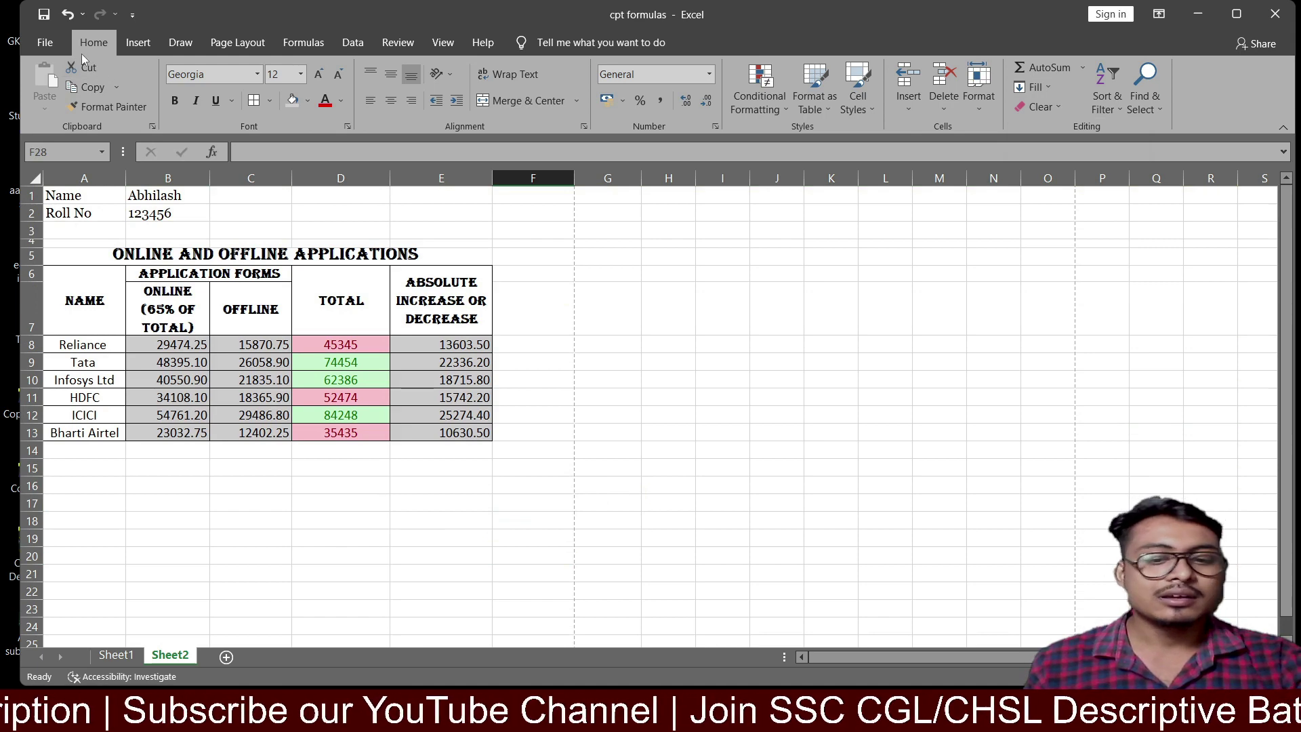
key(ctrl+p)
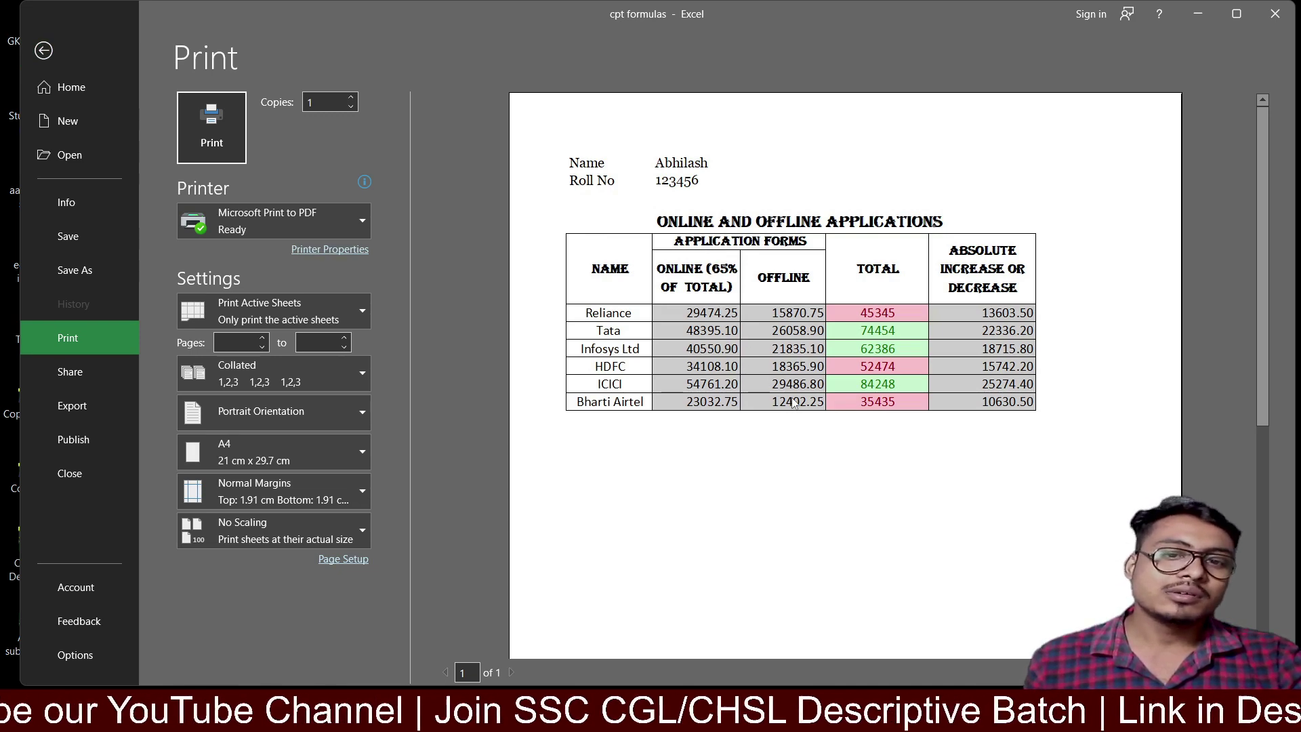
click(811, 478)
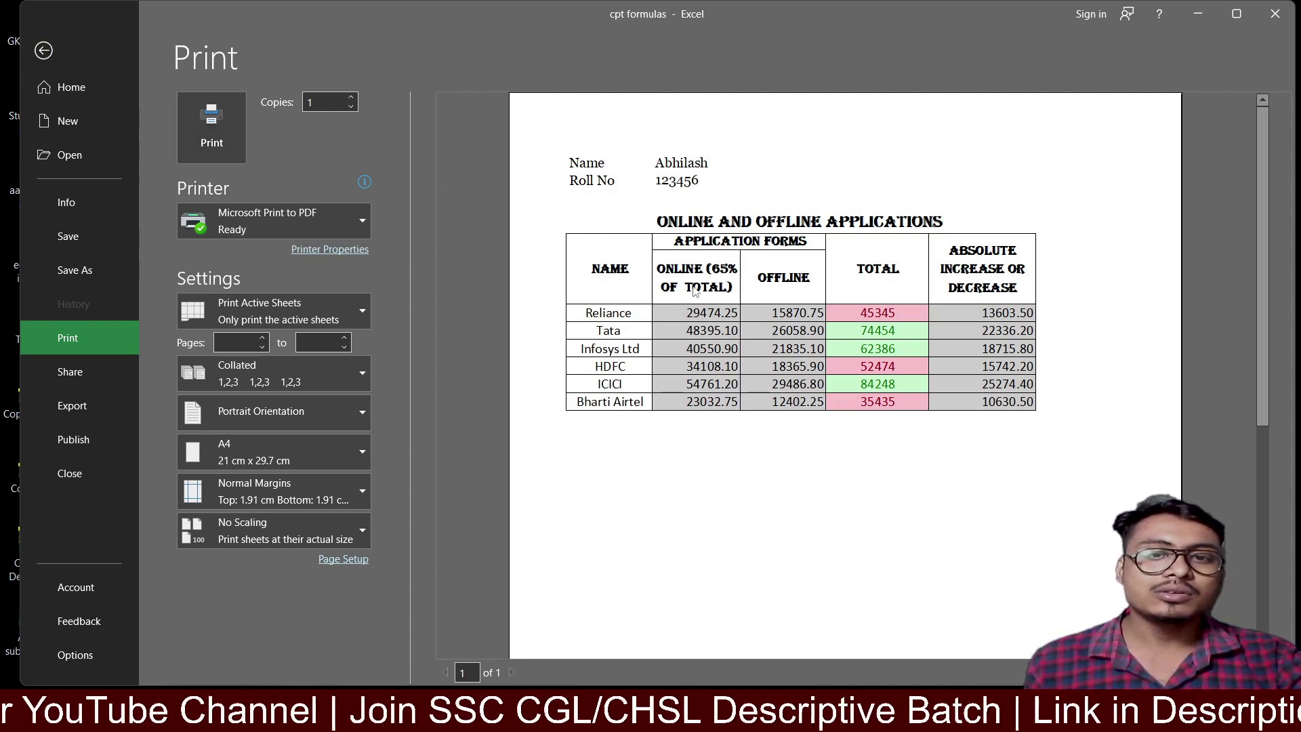
scroll(731, 335, down, 1)
scroll(779, 336, down, 1)
scroll(830, 337, down, 1)
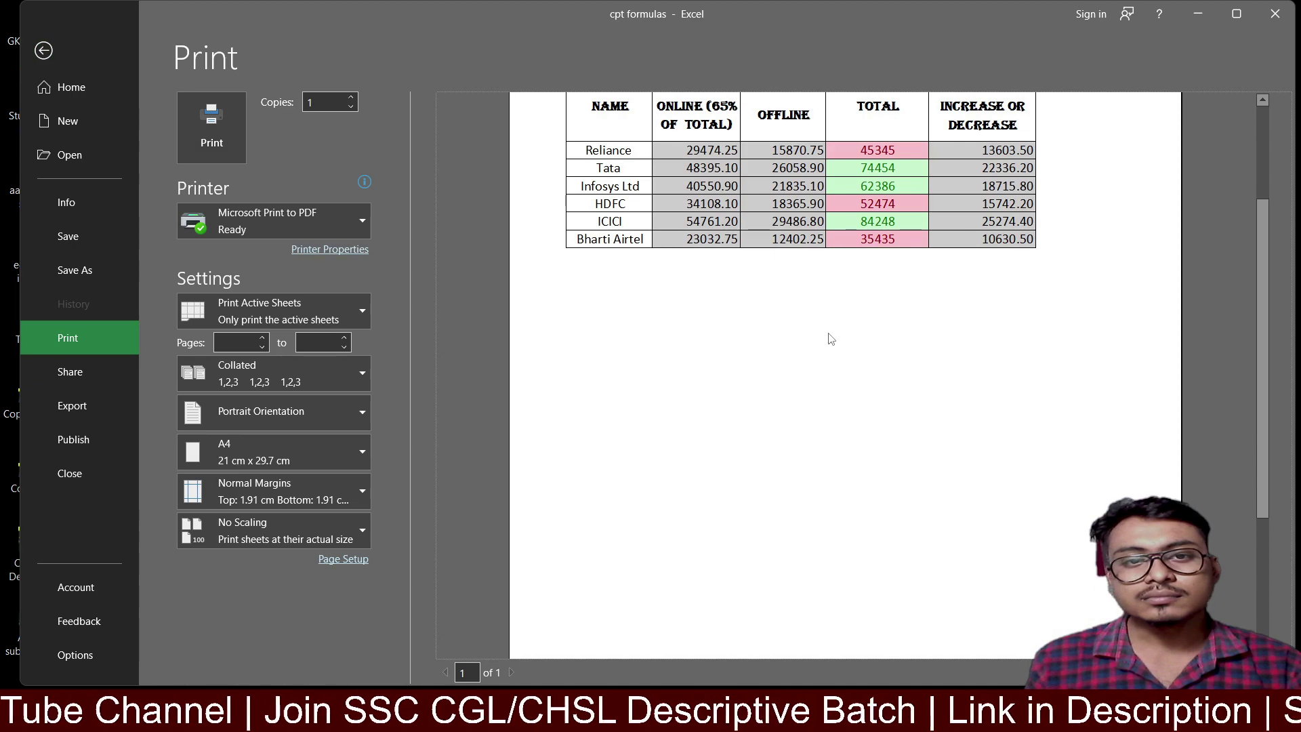
scroll(830, 339, up, 3)
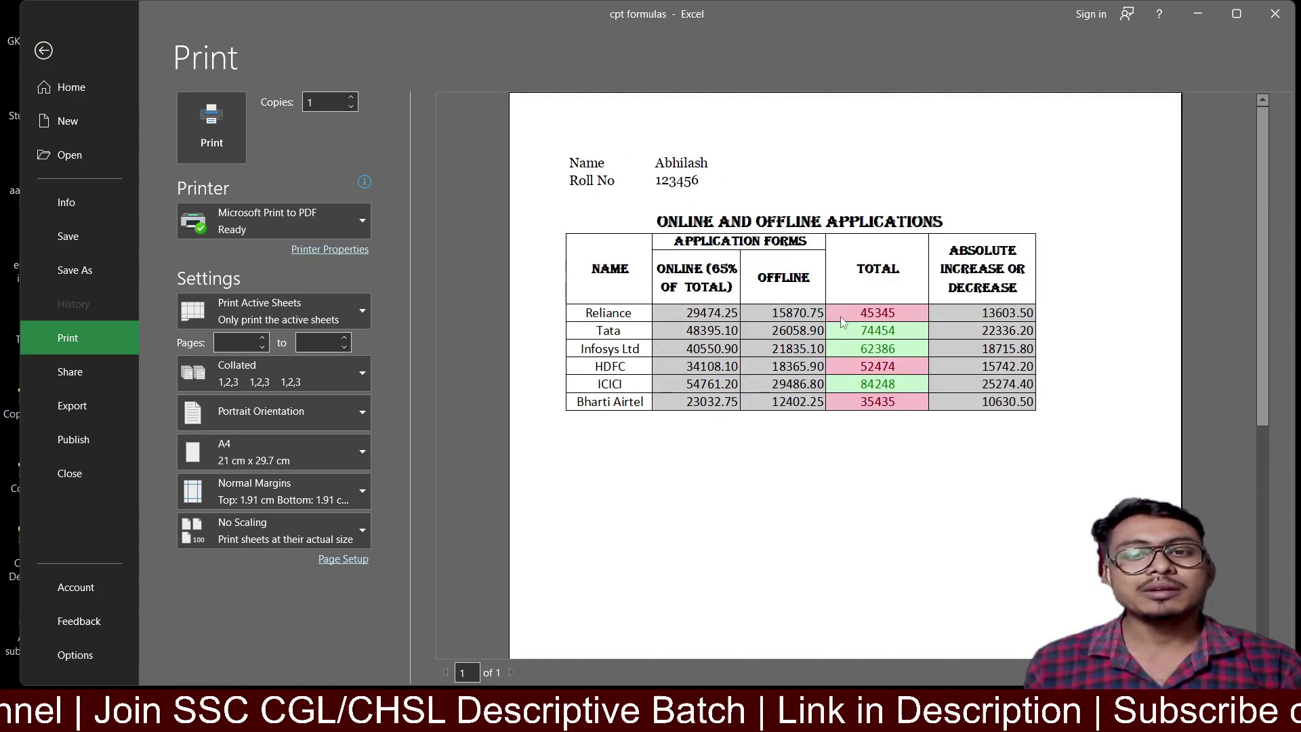
click(43, 50)
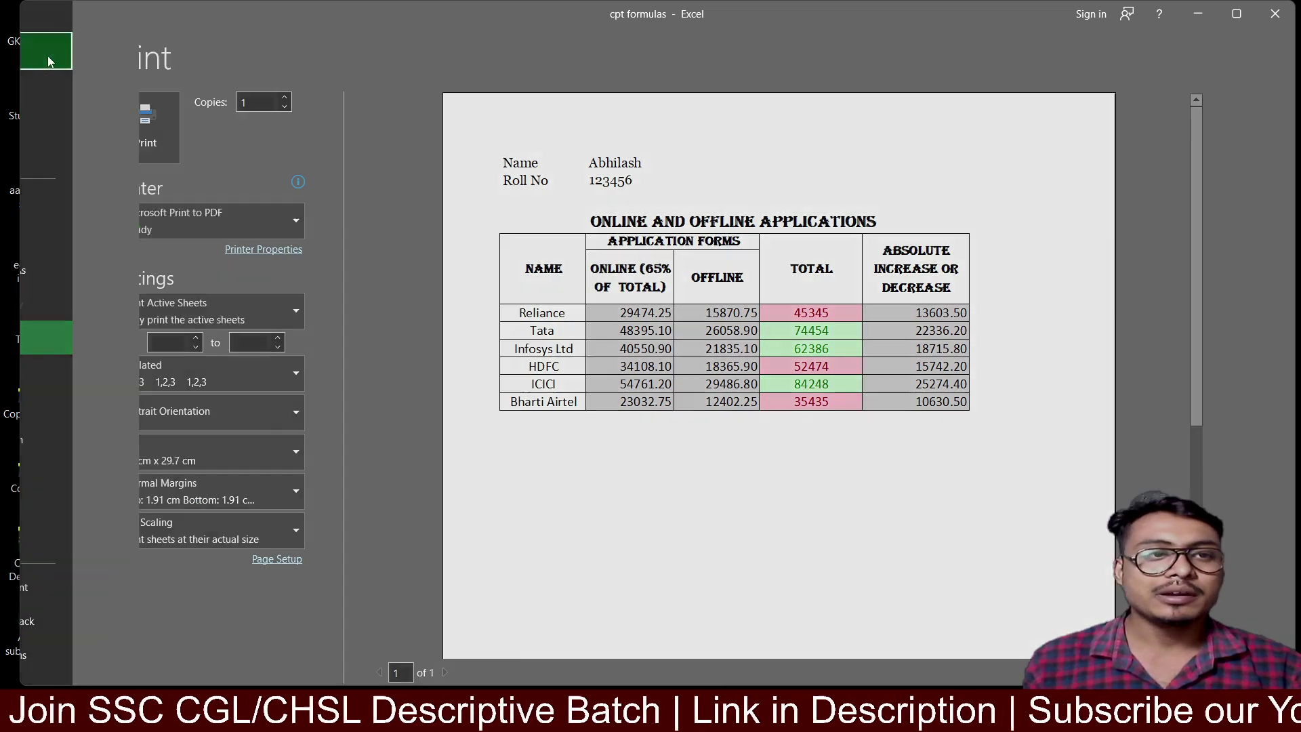
click(556, 366)
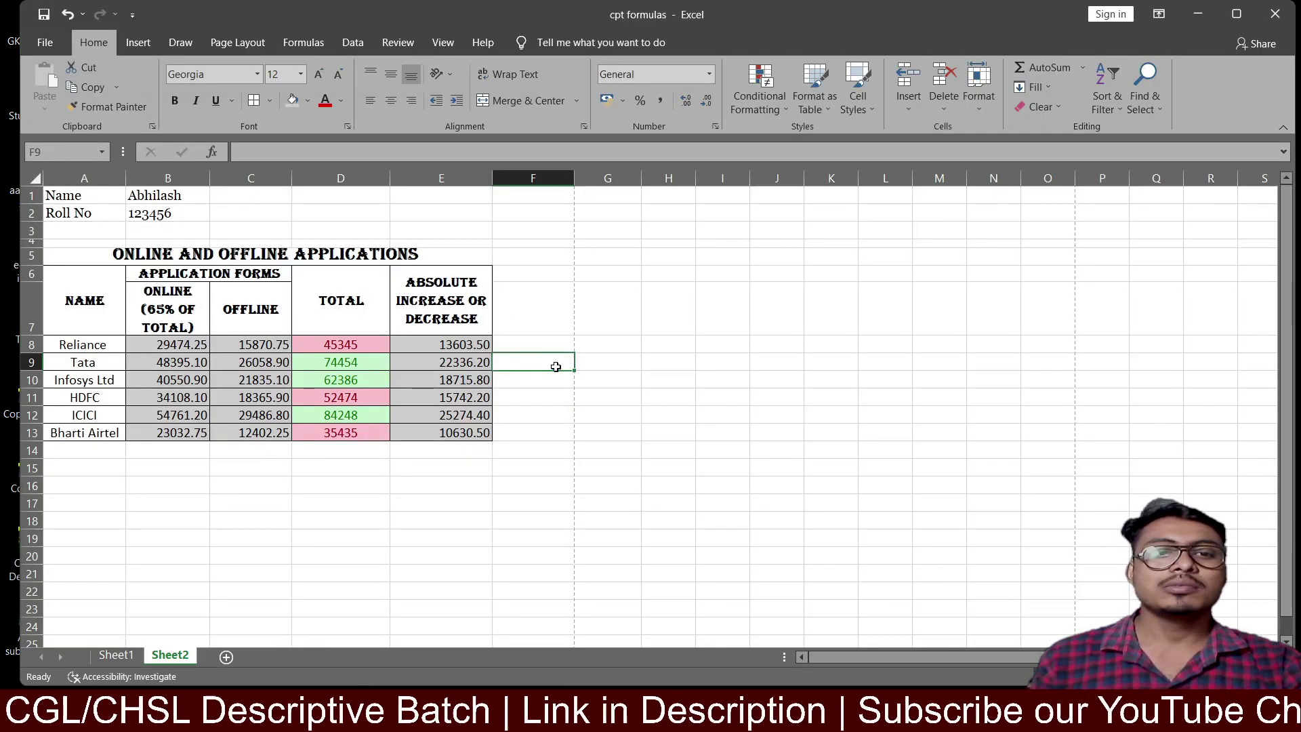
click(528, 449)
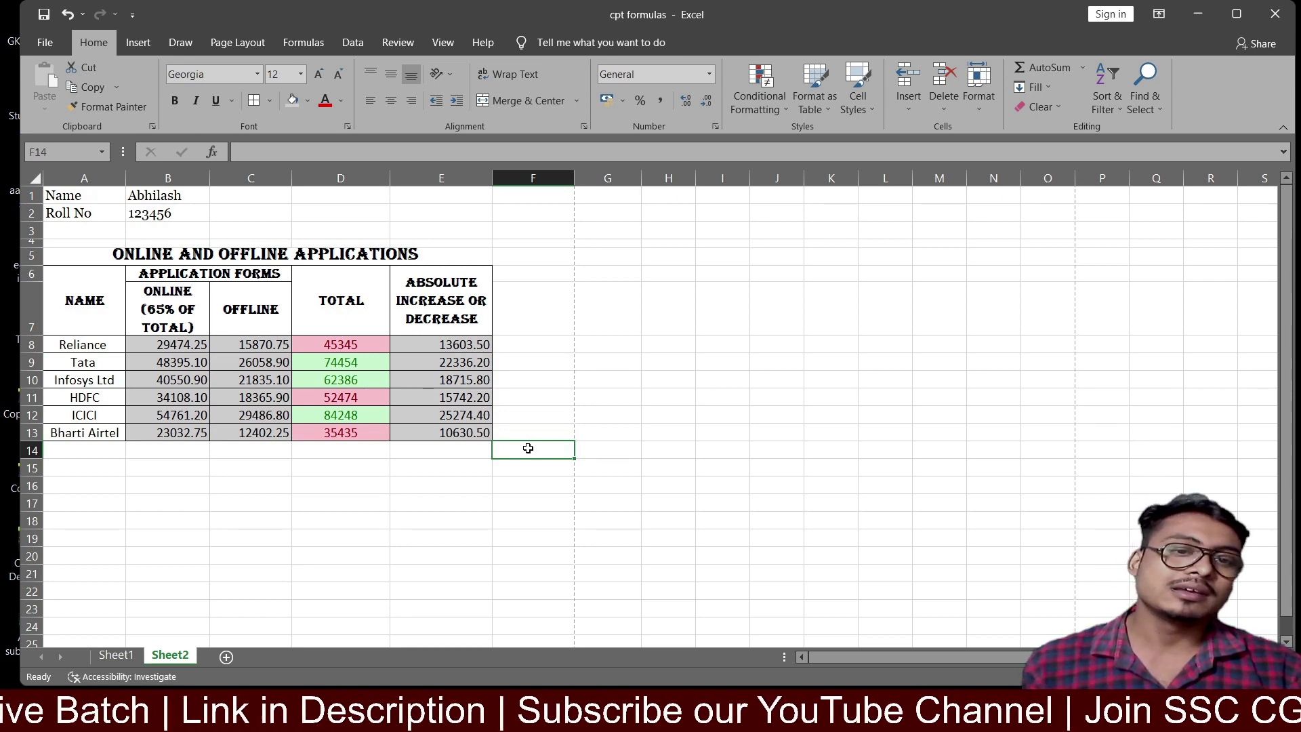
click(535, 481)
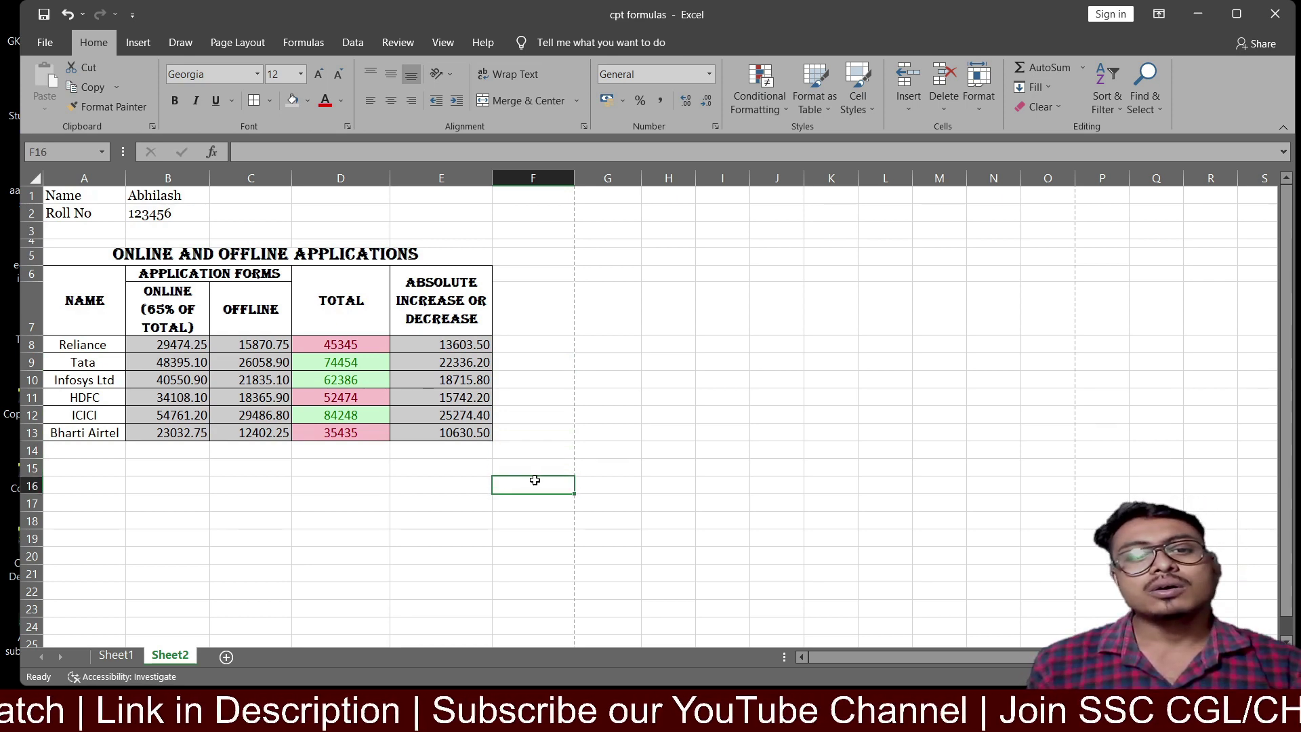